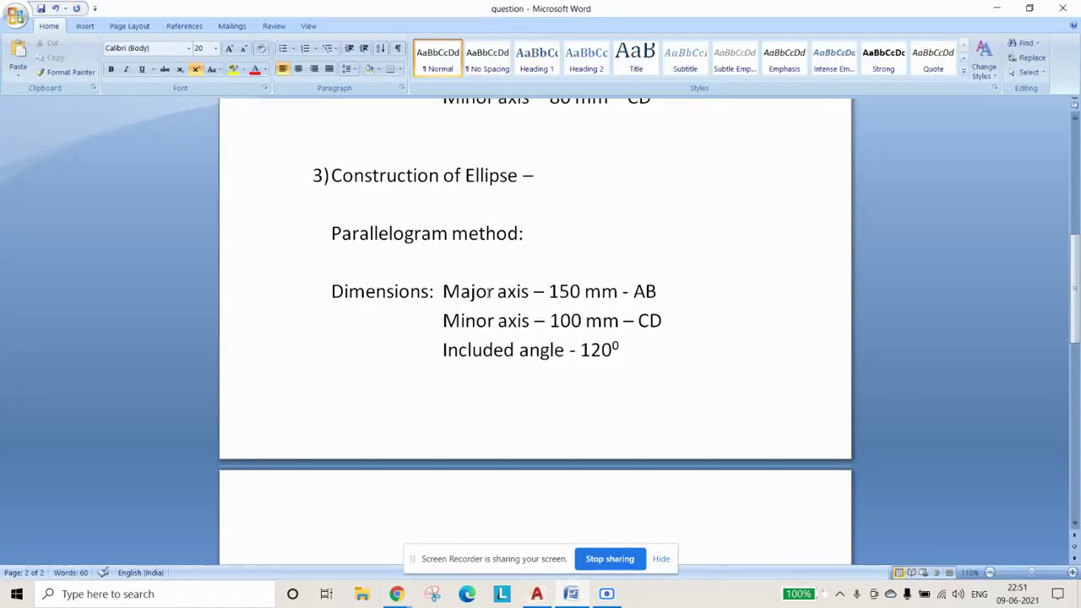
# Step: Review the major axis, minor axis and included angle given for the parallelogram-method ellipse in the question document
pyautogui.moveTo(321, 174); pyautogui.dragTo(577, 364)
pyautogui.hotkey('ctrl', 'z')
pyautogui.click(621, 382)
pyautogui.moveTo(443, 290); pyautogui.dragTo(656, 297)
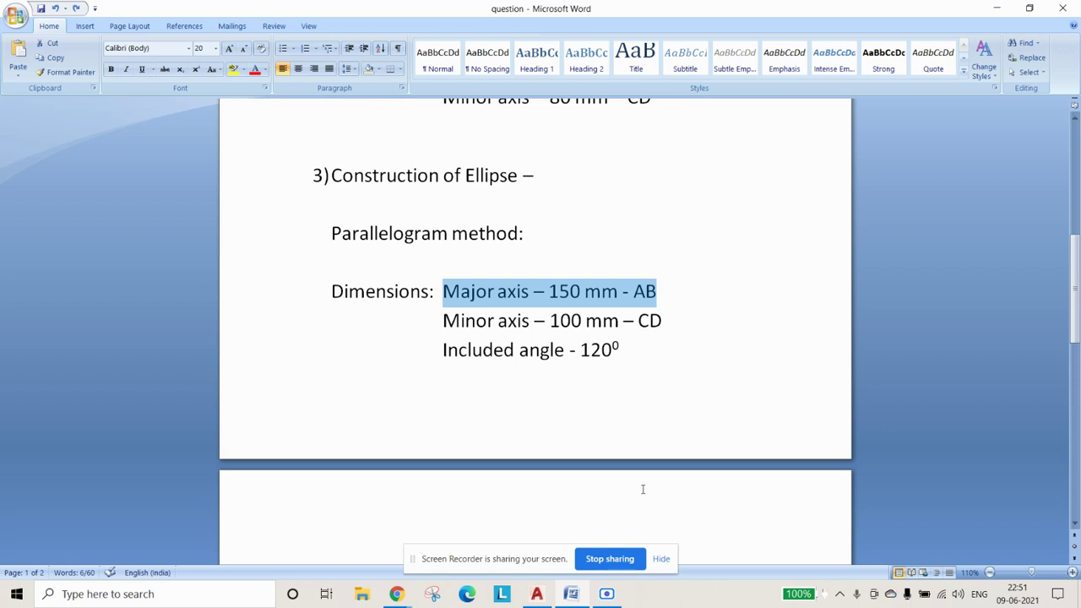
pyautogui.moveTo(440, 323); pyautogui.dragTo(718, 335)
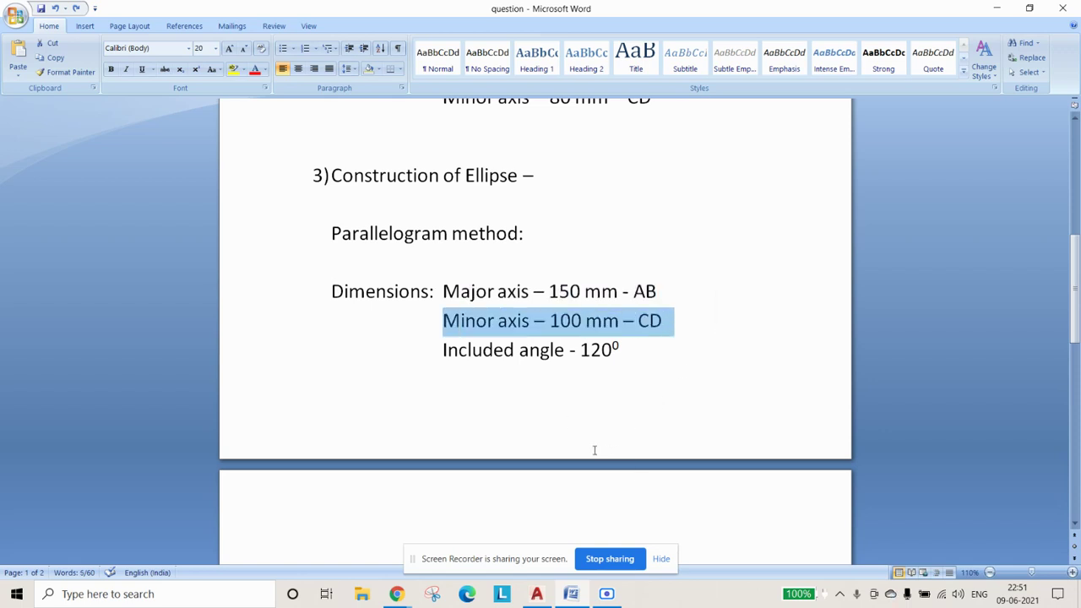
pyautogui.click(456, 364)
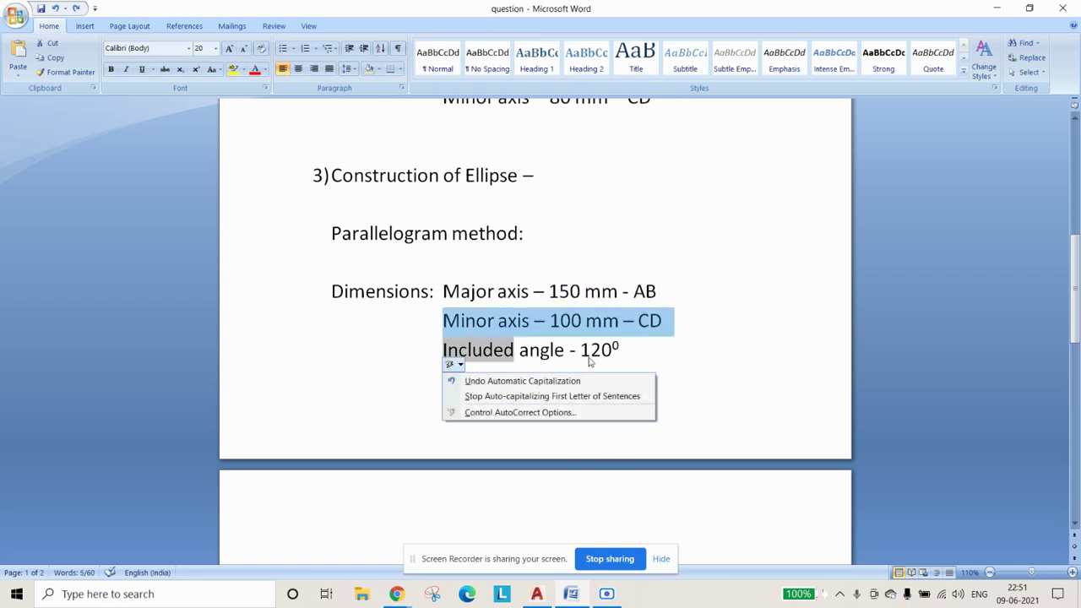
pyautogui.click(696, 363)
# Step: Switch to AutoCAD and set the drawing limits from 0,0 to 500,500
pyautogui.click(537, 594)
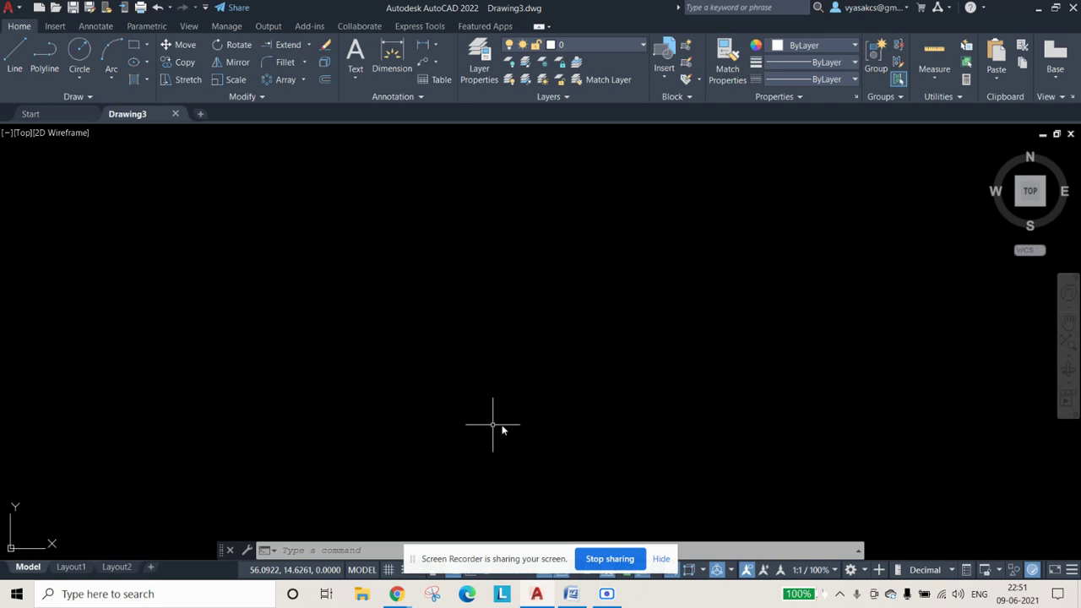
pyautogui.moveTo(556, 566); pyautogui.dragTo(840, 154)
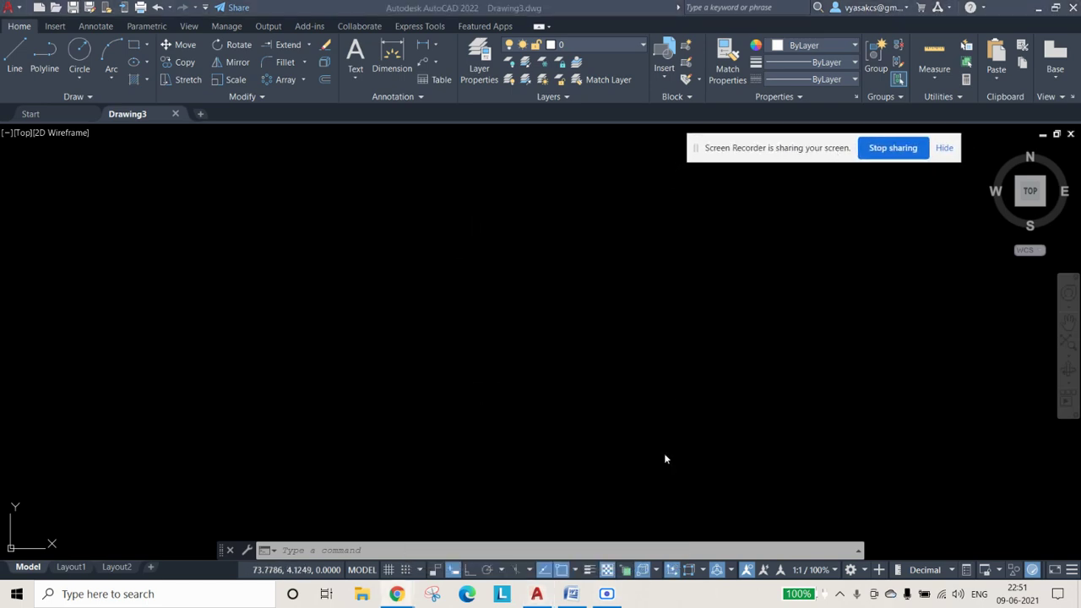
pyautogui.click(477, 551)
pyautogui.write('L')
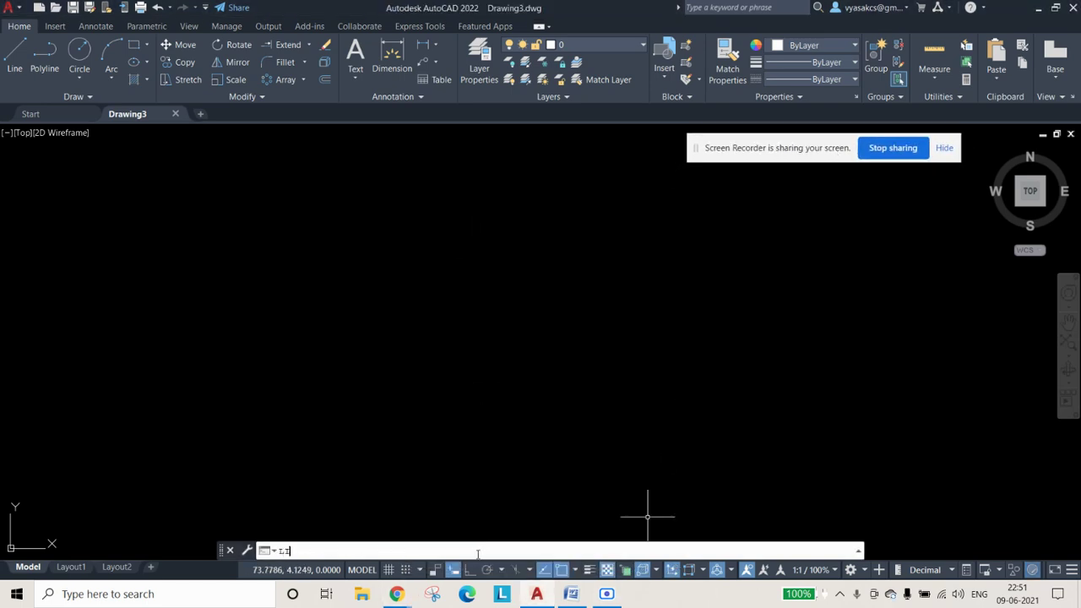
pyautogui.write('IMITS')
pyautogui.press('Return')
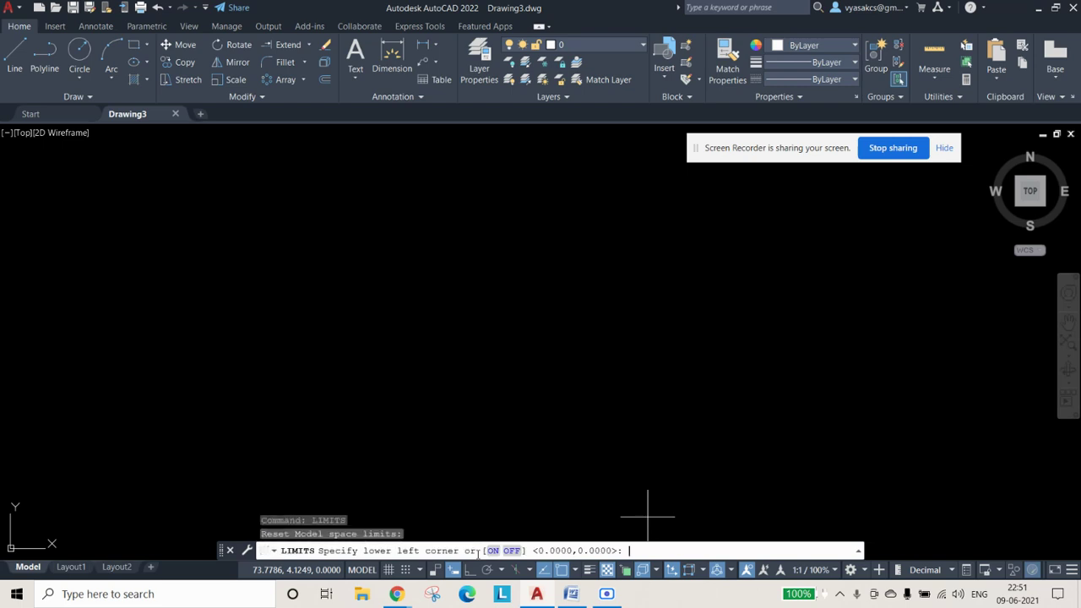
pyautogui.write('0,0')
pyautogui.press('Return')
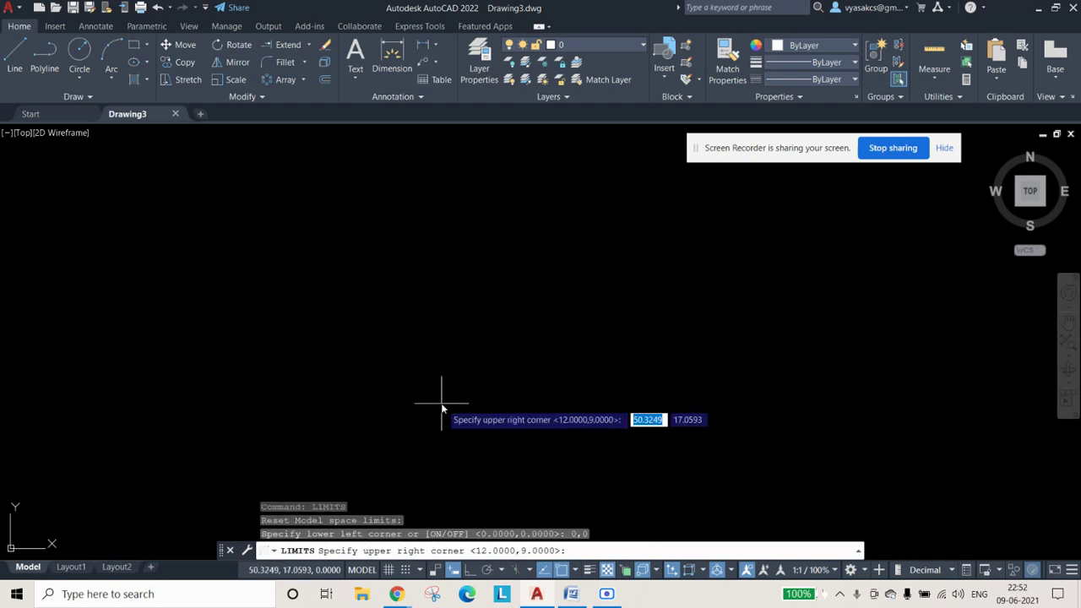
pyautogui.write('500,500')
pyautogui.press('Return')
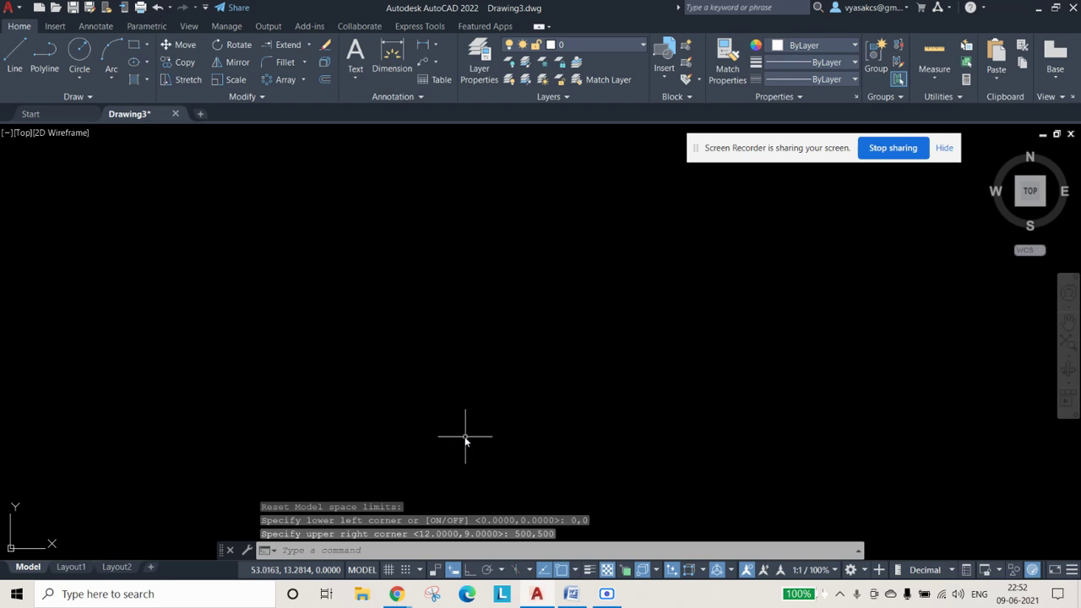
# Step: Set the drawing's insertion scale units to Millimeters
pyautogui.write('UNITS')
pyautogui.press('Return')
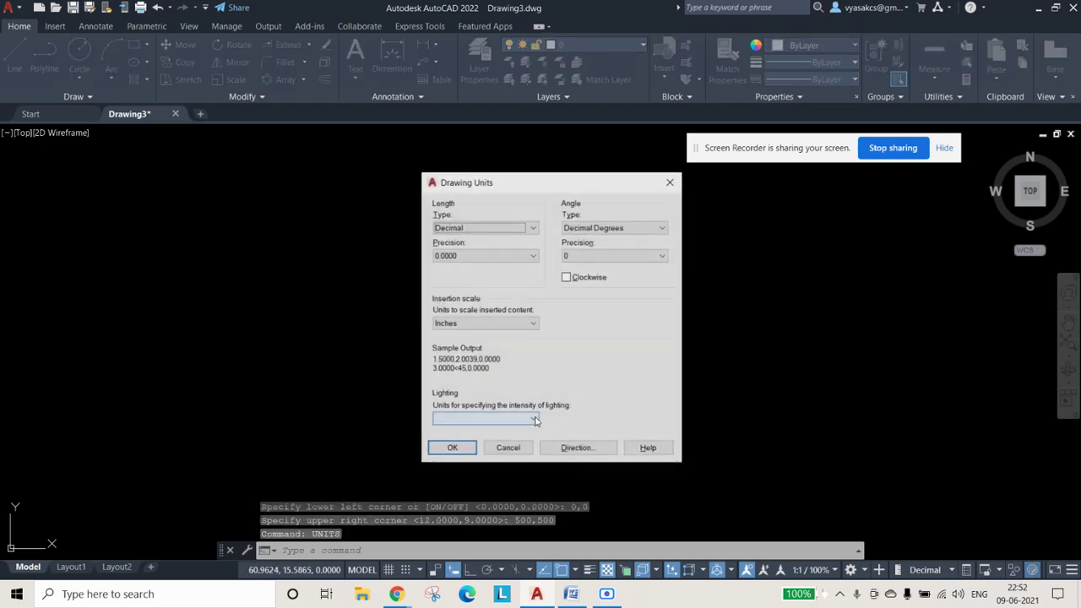
pyautogui.click(463, 324)
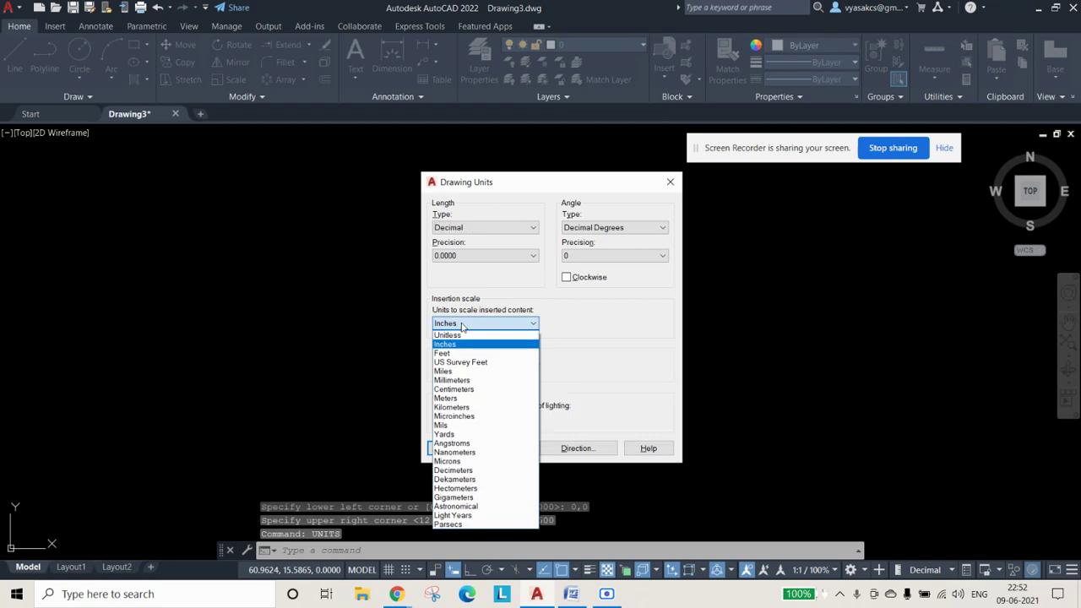
pyautogui.click(460, 381)
pyautogui.click(449, 448)
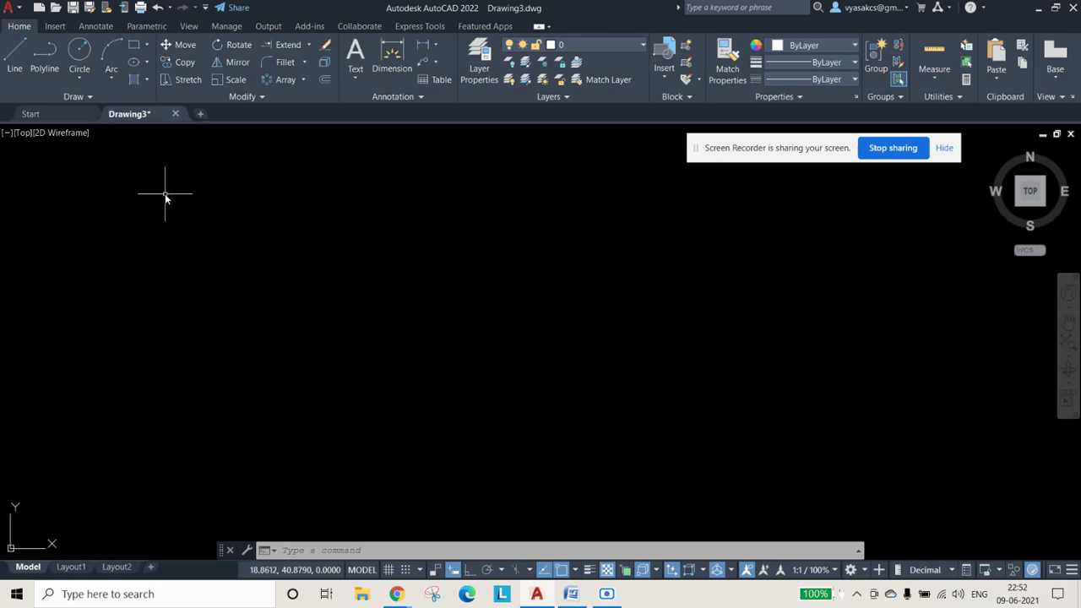
# Step: Recheck the question's dimensions, then draw a horizontal 150 mm base line to the right with Ortho mode on
pyautogui.click(16, 56)
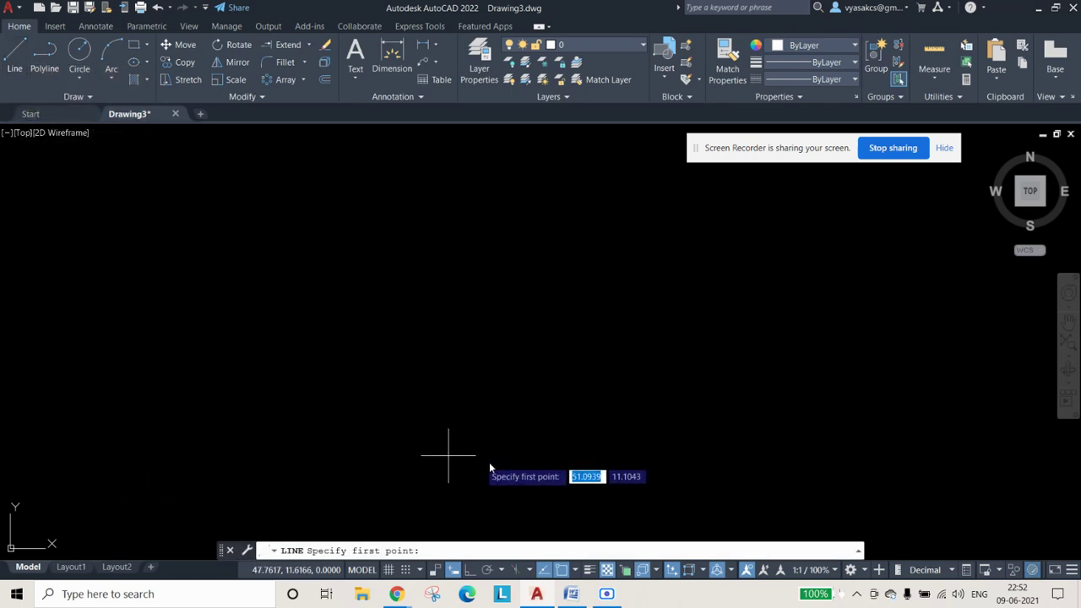
pyautogui.click(575, 596)
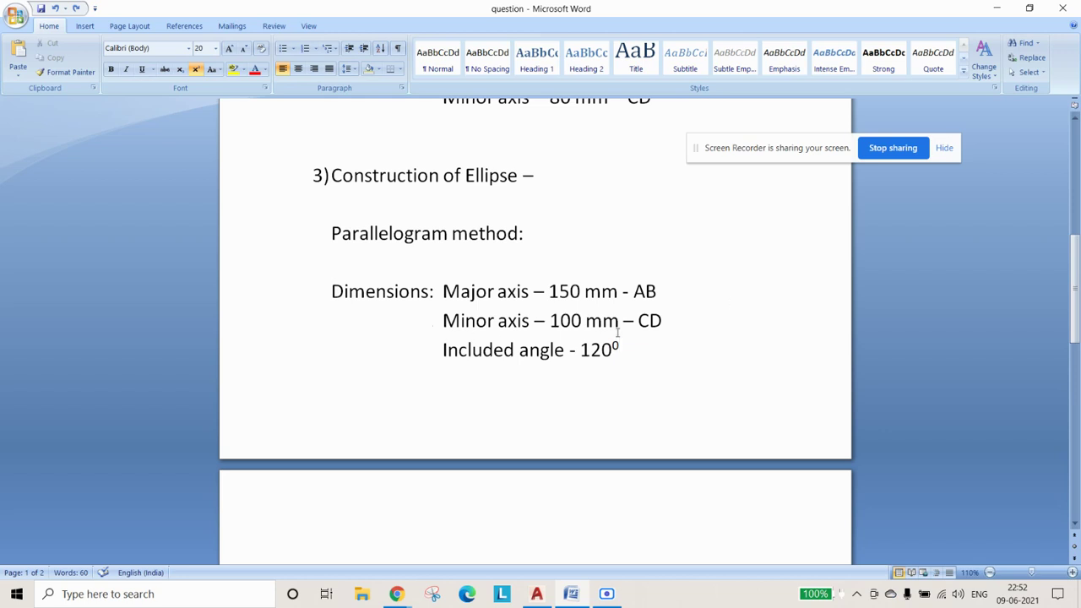
pyautogui.click(997, 7)
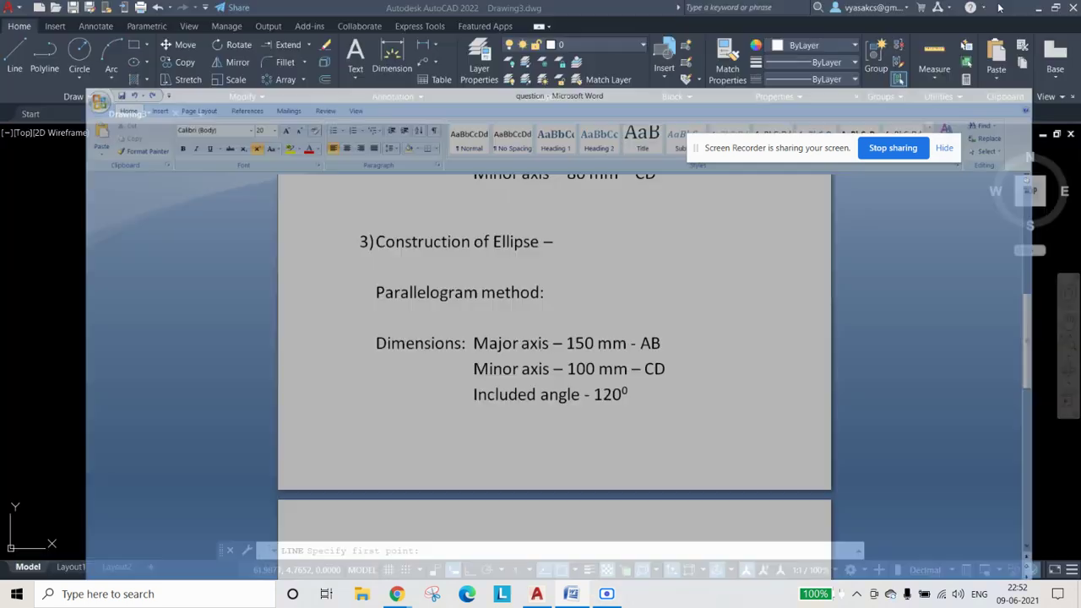
pyautogui.click(346, 379)
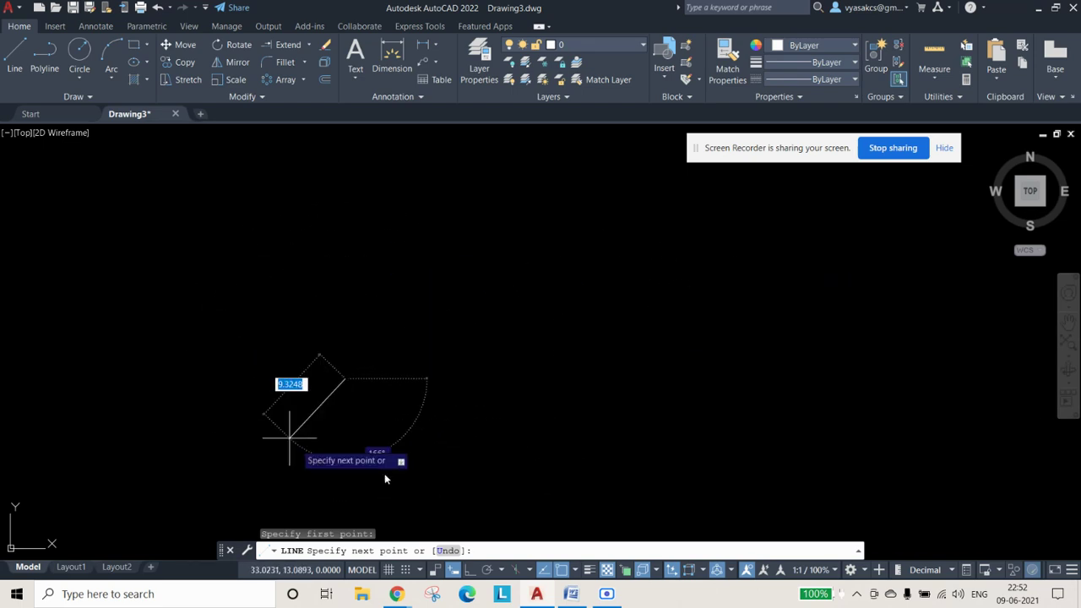
pyautogui.click(471, 572)
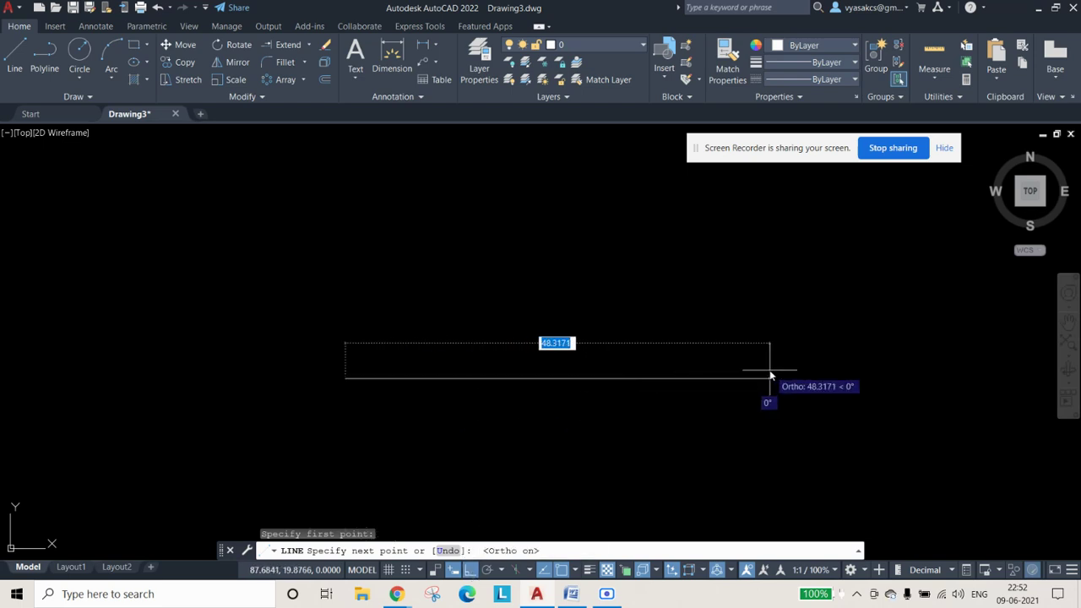
pyautogui.write('150')
pyautogui.press('Return')
pyautogui.scroll(1, 845, 368)
pyautogui.moveTo(810, 355); pyautogui.dragTo(465, 359, button='middle')
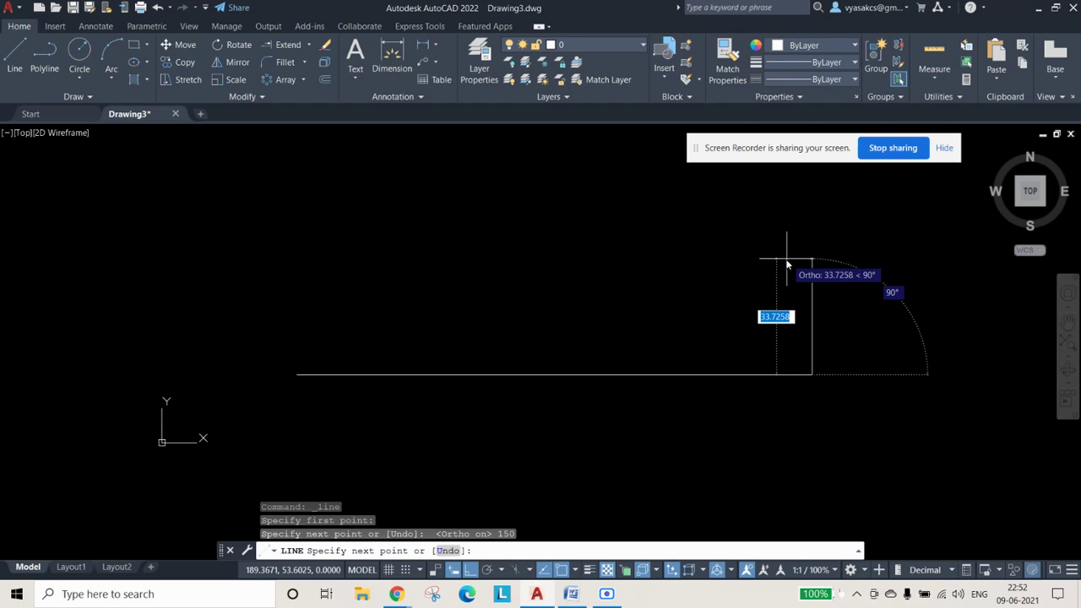
pyautogui.moveTo(784, 269); pyautogui.dragTo(731, 339, button='middle')
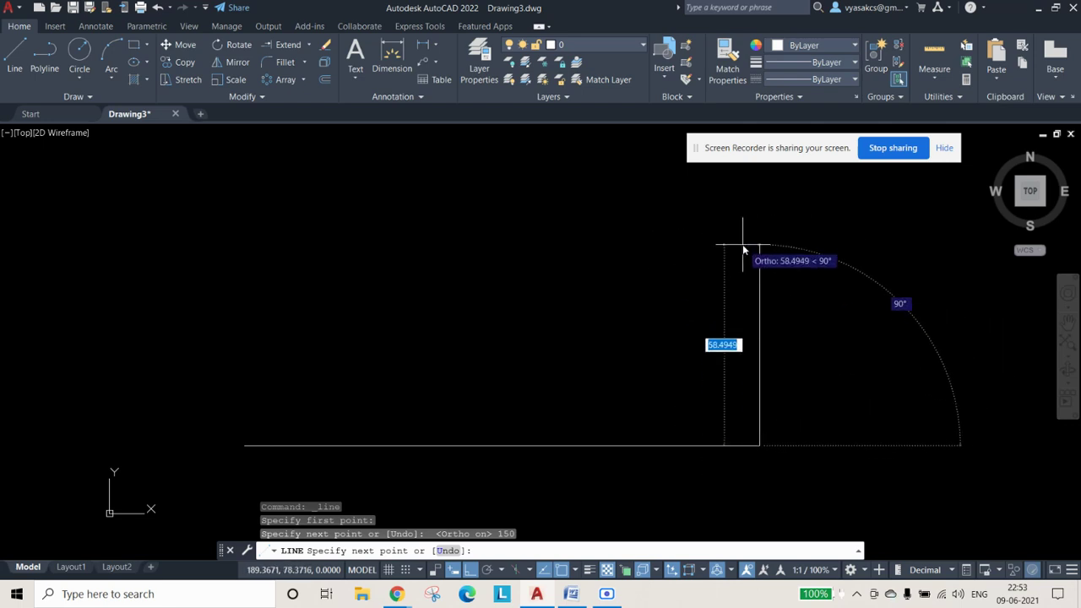
# Step: Continue from the base line's right end with a 100 mm side at an angle of 120 degrees
pyautogui.write('100')
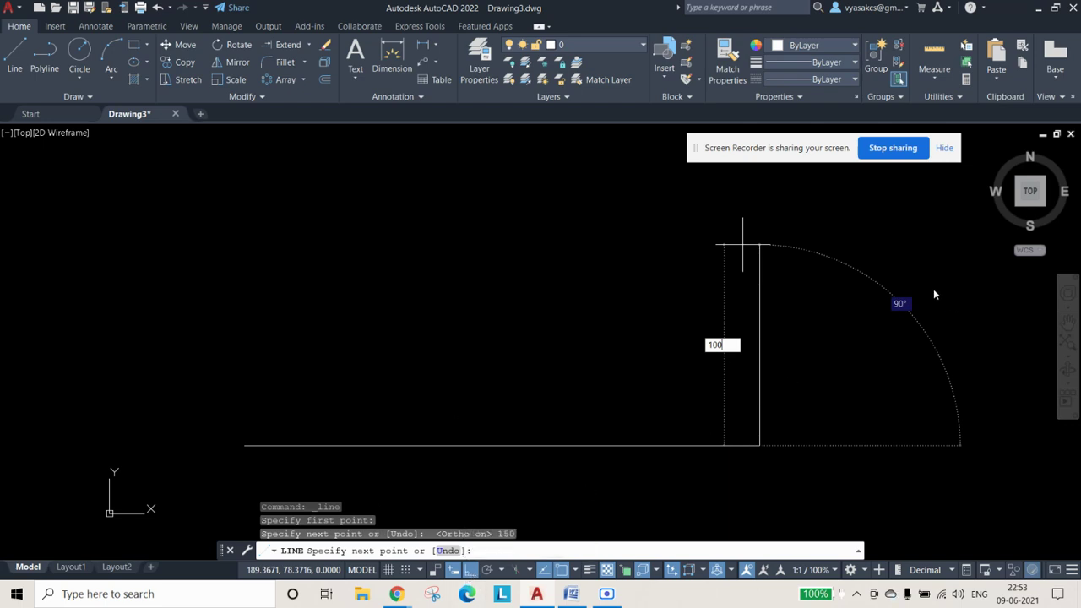
pyautogui.press('Tab')
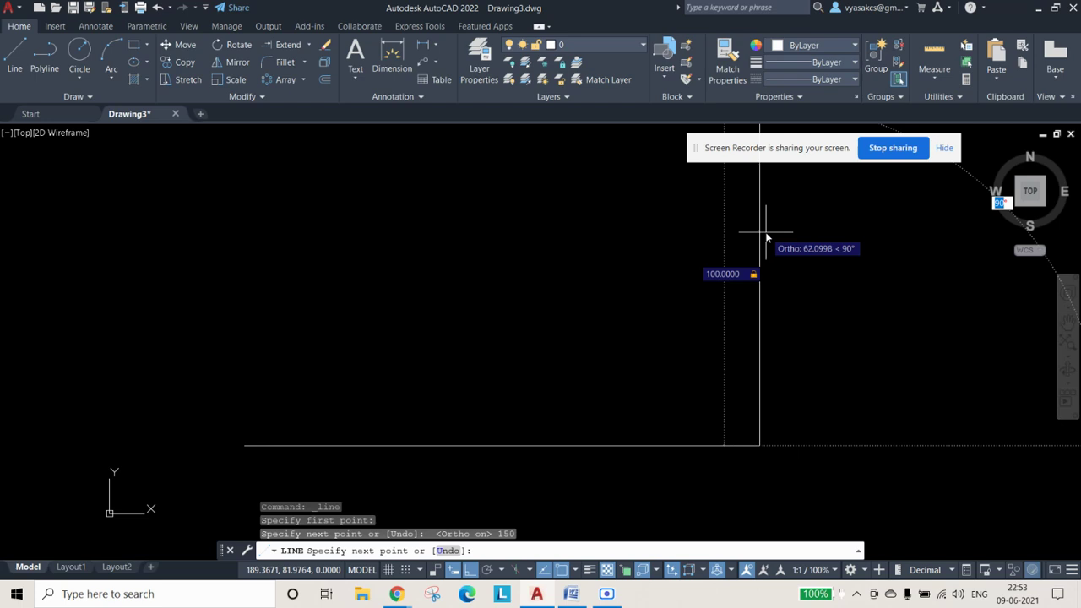
pyautogui.write('12')
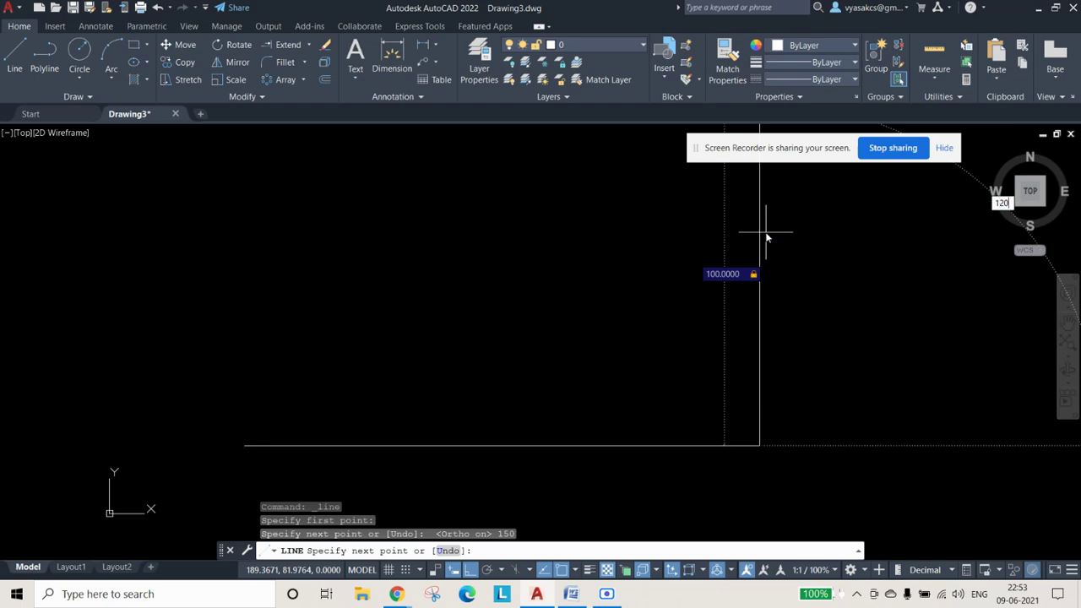
pyautogui.press('Return')
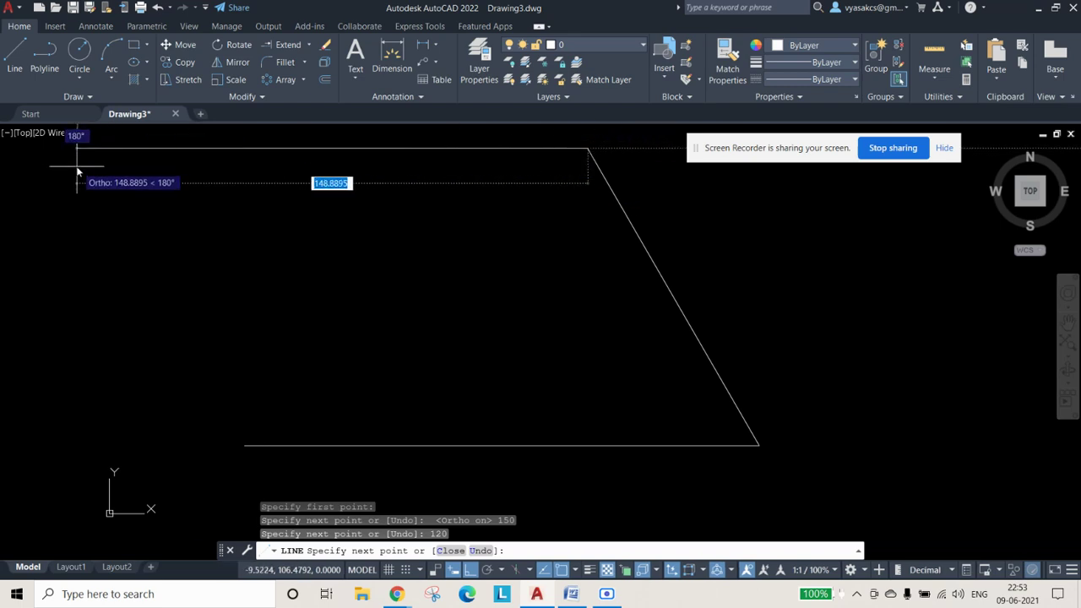
# Step: Draw the 150 mm upper side leftward and close the outline into a parallelogram
pyautogui.write('15')
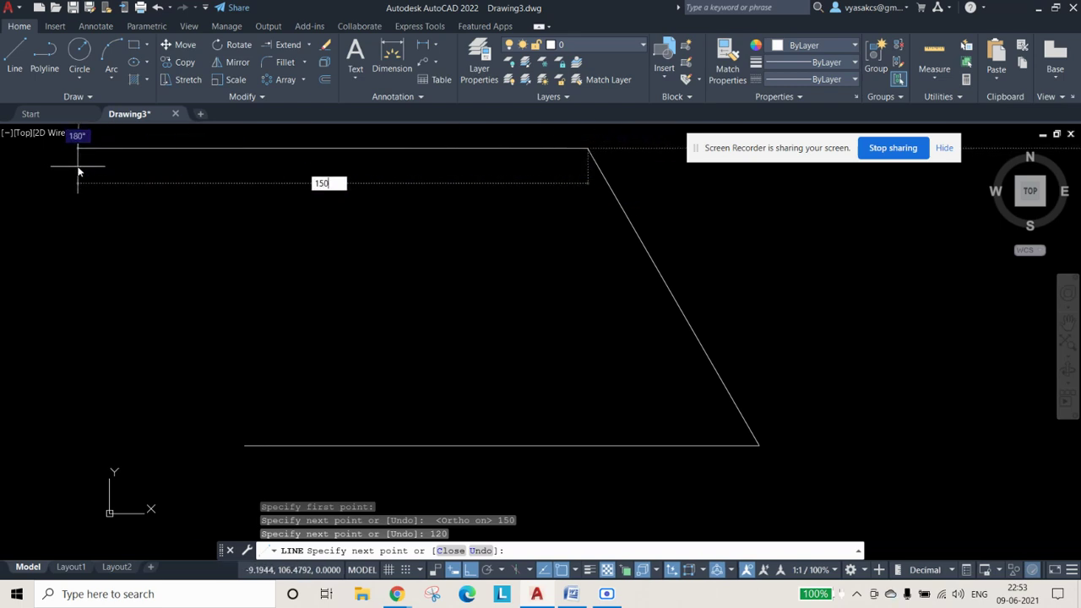
pyautogui.write('0')
pyautogui.press('Return')
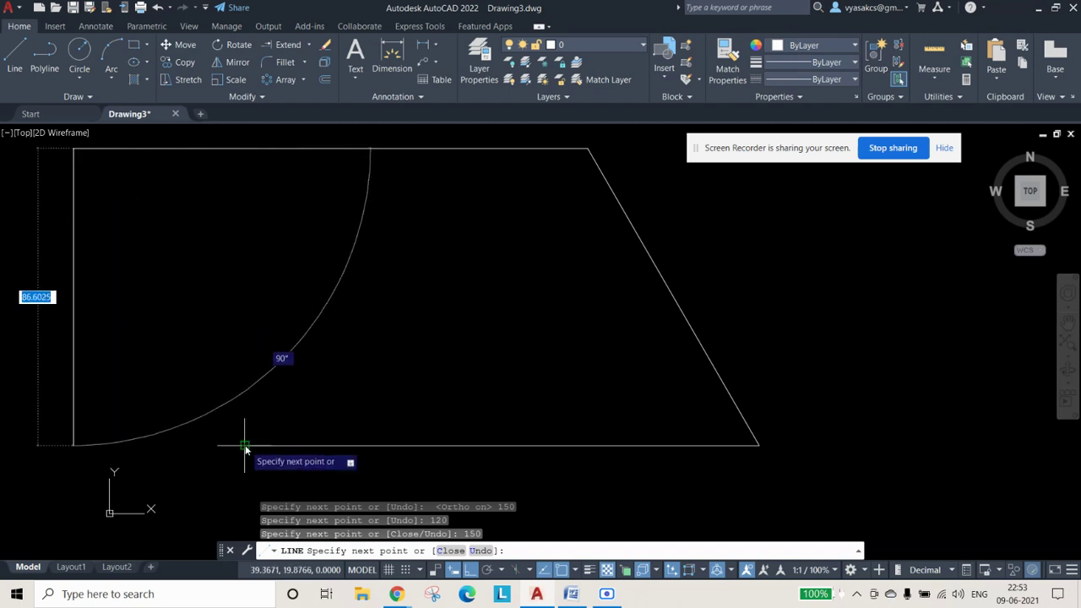
pyautogui.write('C')
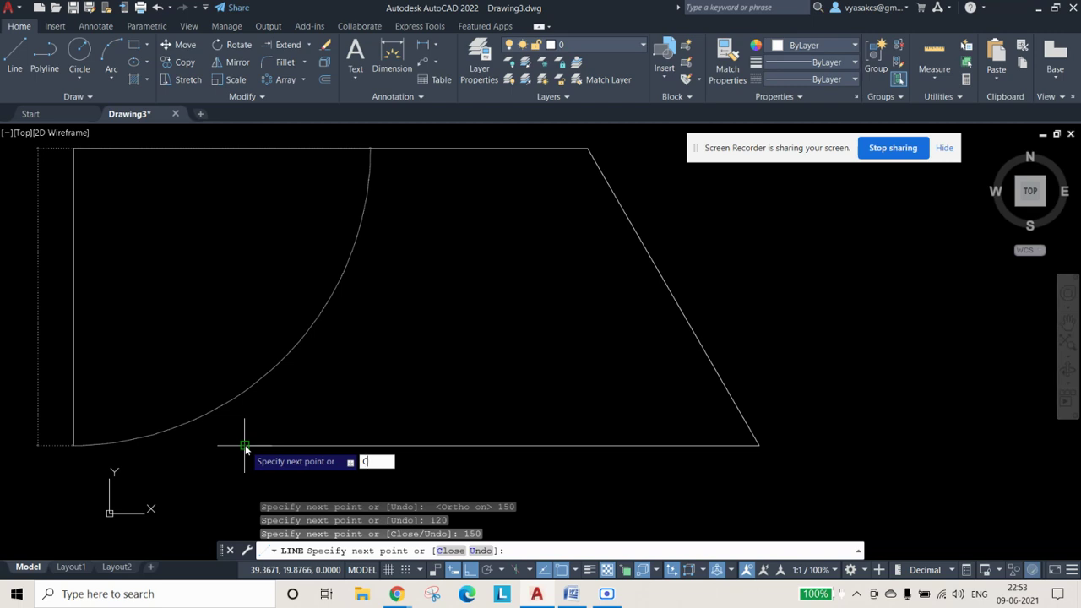
pyautogui.press('Return')
pyautogui.moveTo(334, 317)
pyautogui.mouseDown(button='middle')
pyautogui.moveTo(400, 355)
pyautogui.moveTo(436, 360)
pyautogui.mouseUp(button='middle')
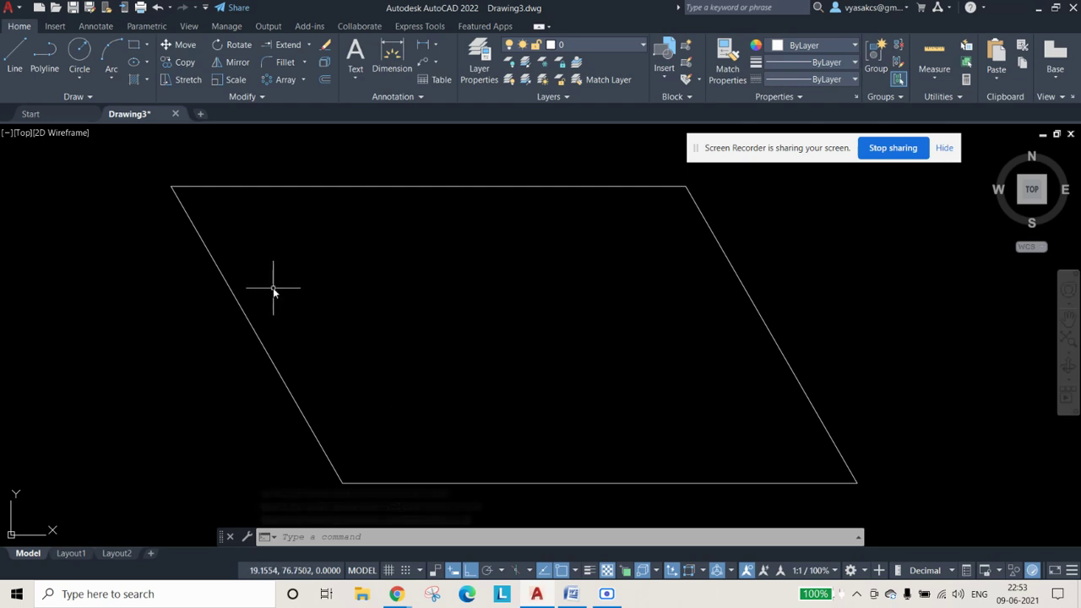
# Step: Erase all four lines of the parallelogram
pyautogui.click(124, 164)
pyautogui.click(893, 519)
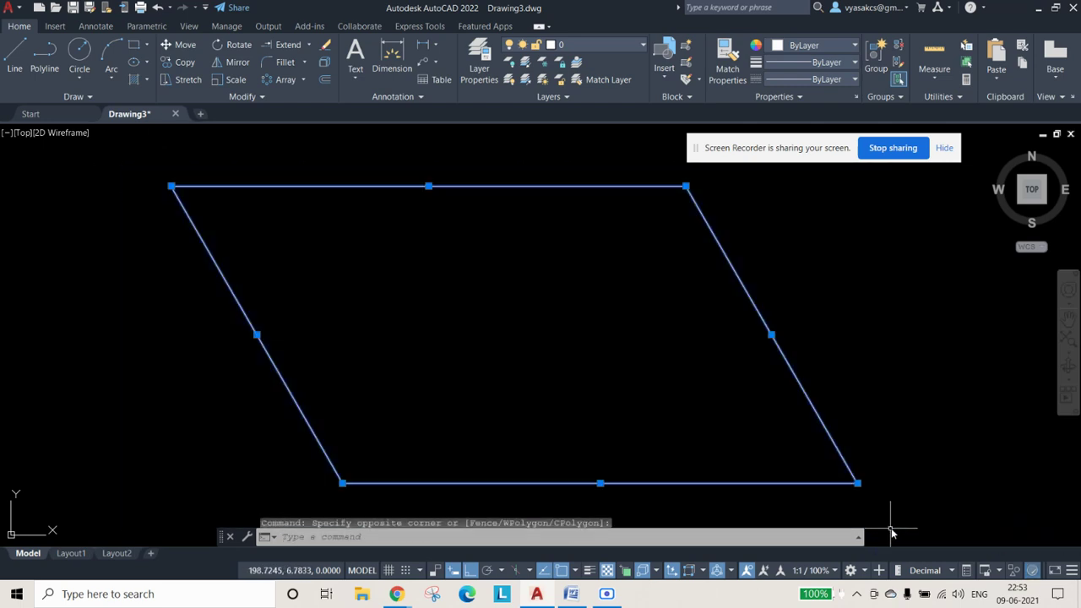
pyautogui.press('Delete')
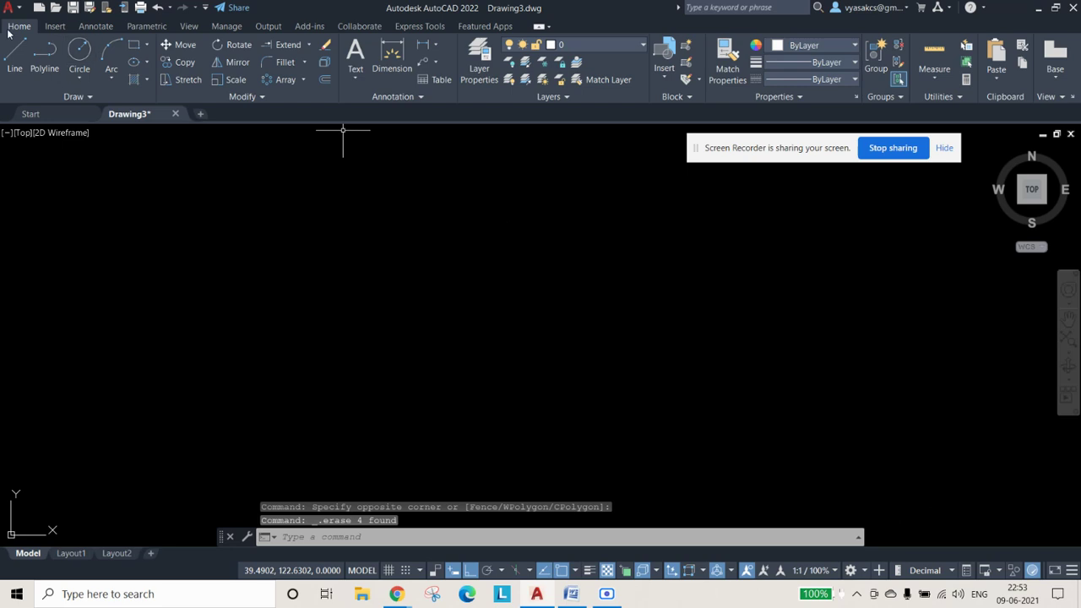
# Step: Draw a single horizontal line 150 mm long for the major axis
pyautogui.click(15, 55)
pyautogui.click(278, 436)
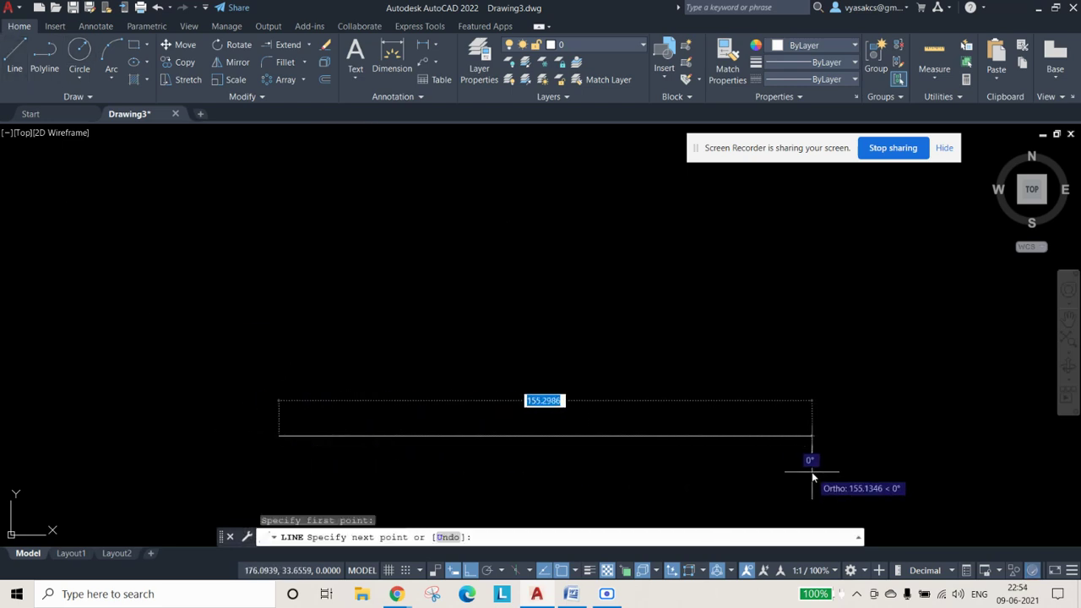
pyautogui.write('150')
pyautogui.press('Return')
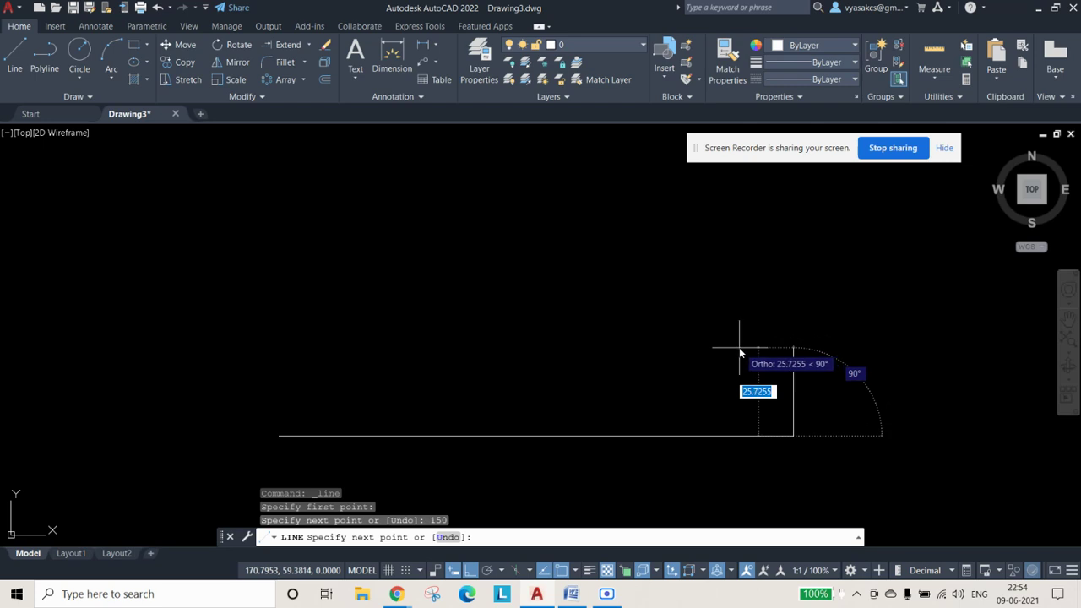
pyautogui.press('Escape')
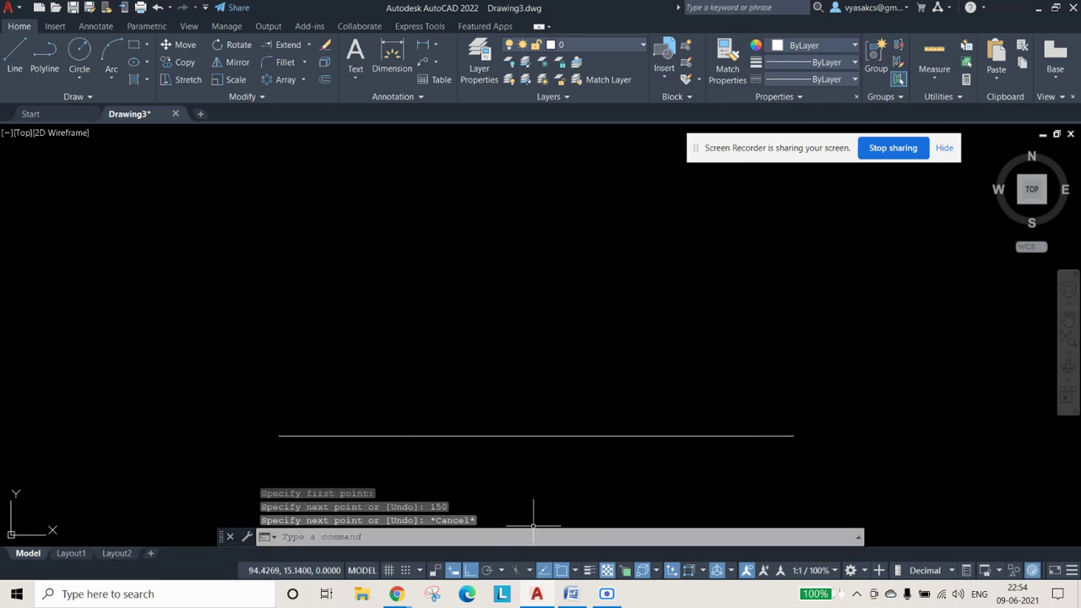
# Step: Draw a 100 mm horizontal line over the 150 mm line, starting from its left endpoint
pyautogui.click(14, 54)
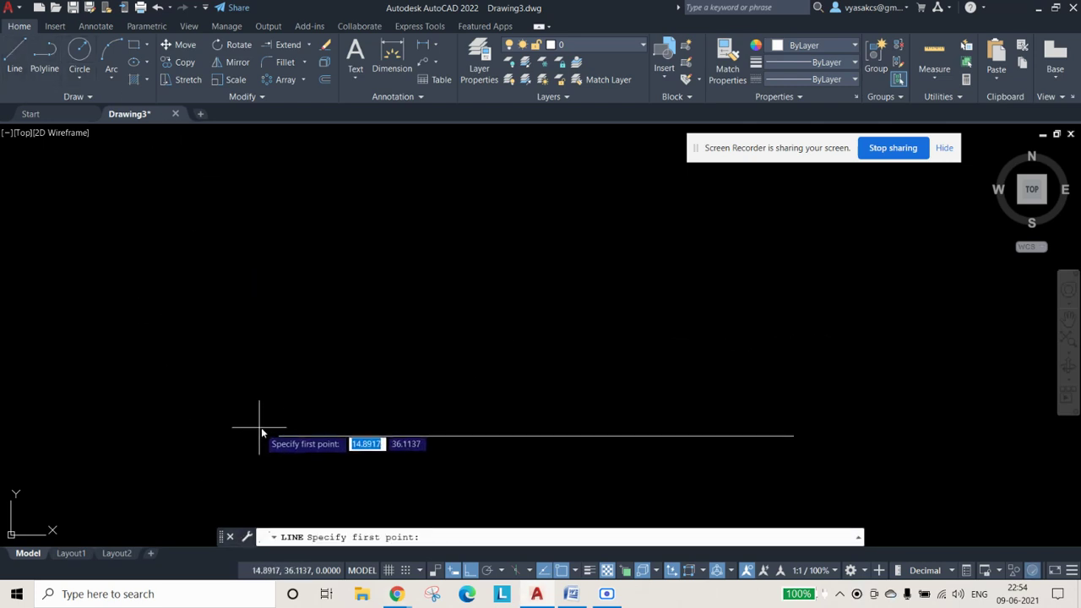
pyautogui.click(280, 436)
pyautogui.write('1')
pyautogui.press('Return')
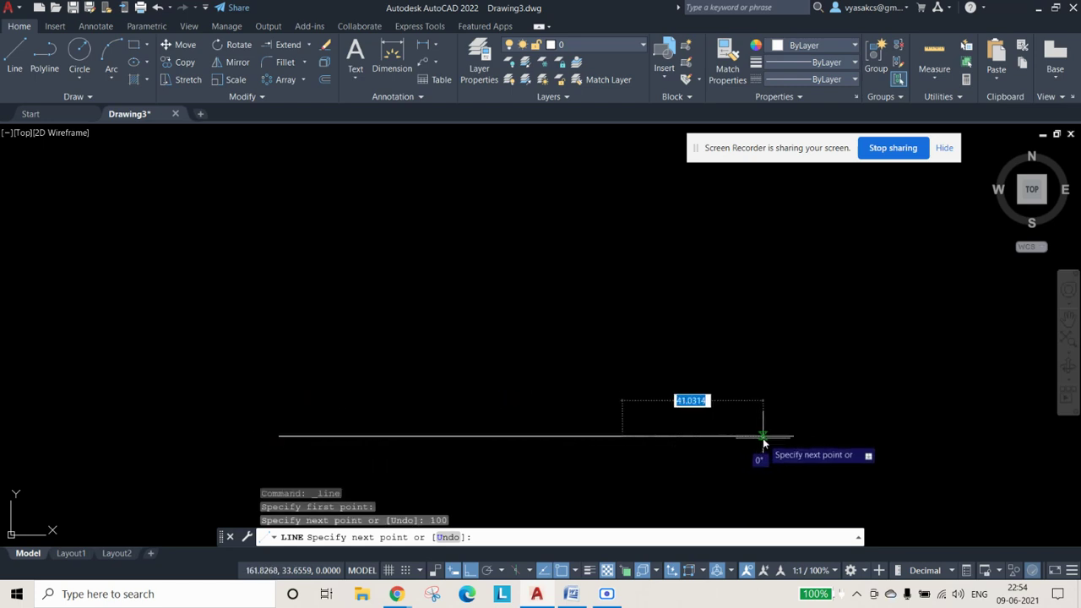
pyautogui.press('Escape')
pyautogui.click(242, 355)
pyautogui.click(662, 483)
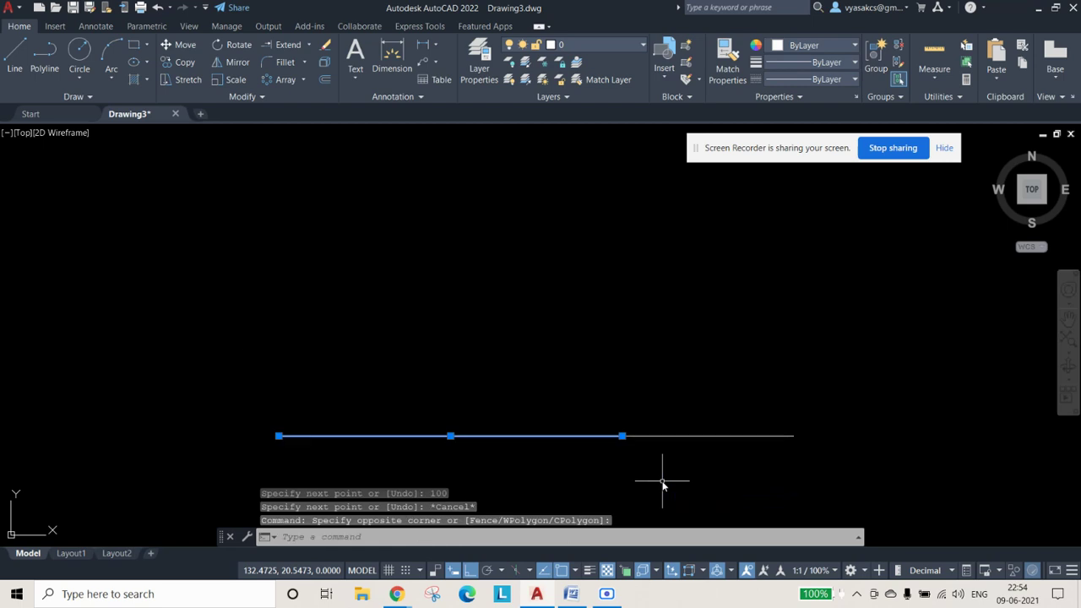
pyautogui.press('Escape')
pyautogui.click(251, 346)
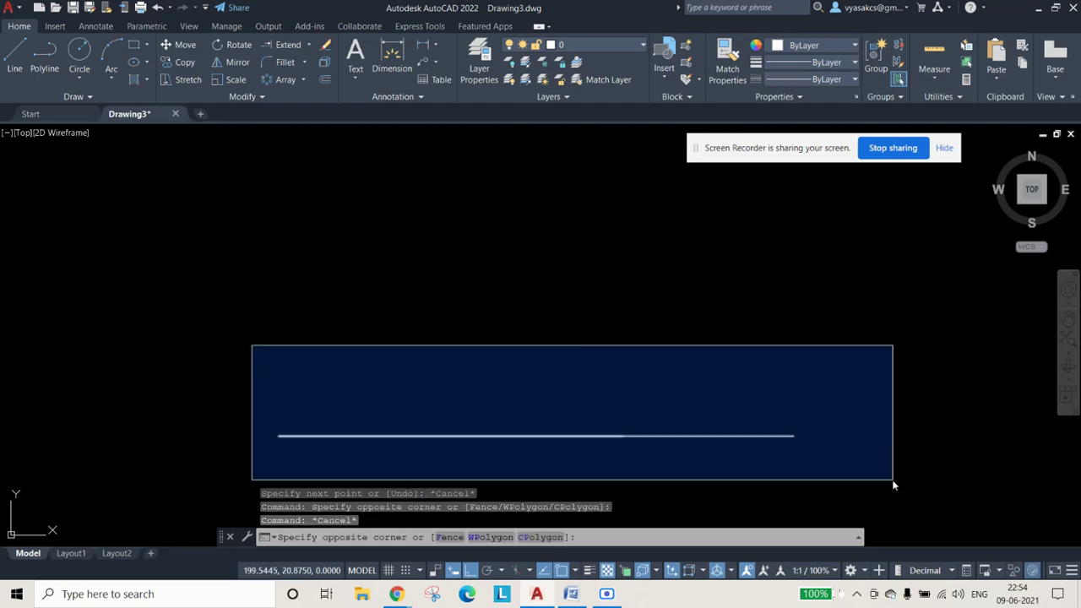
pyautogui.click(897, 490)
pyautogui.press('Escape')
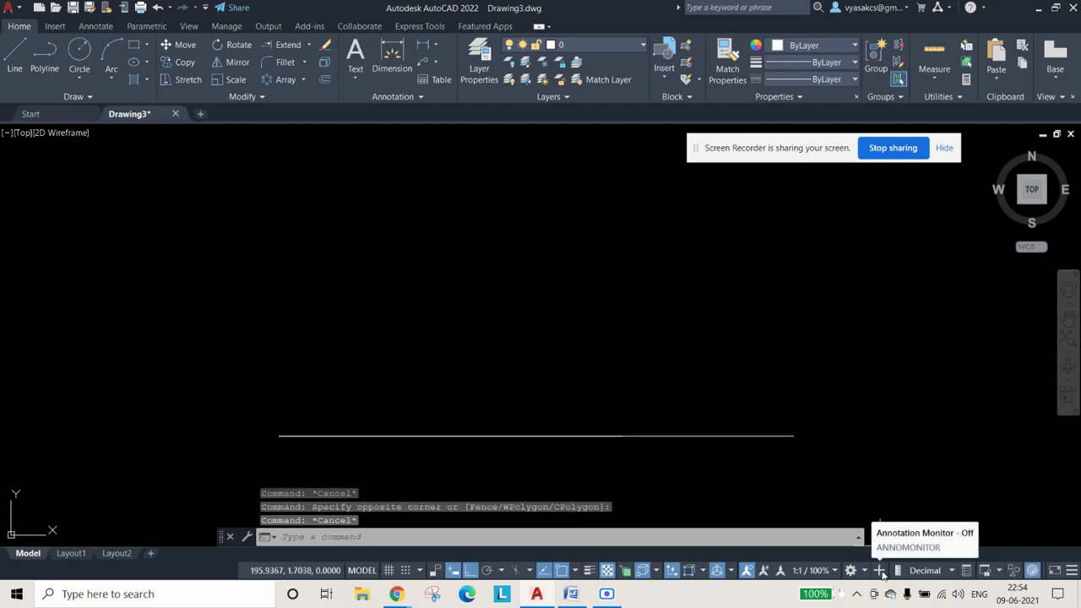
# Step: Rotate the 100 mm line by 120° about its left endpoint, shared with the 150 mm line
pyautogui.click(462, 437)
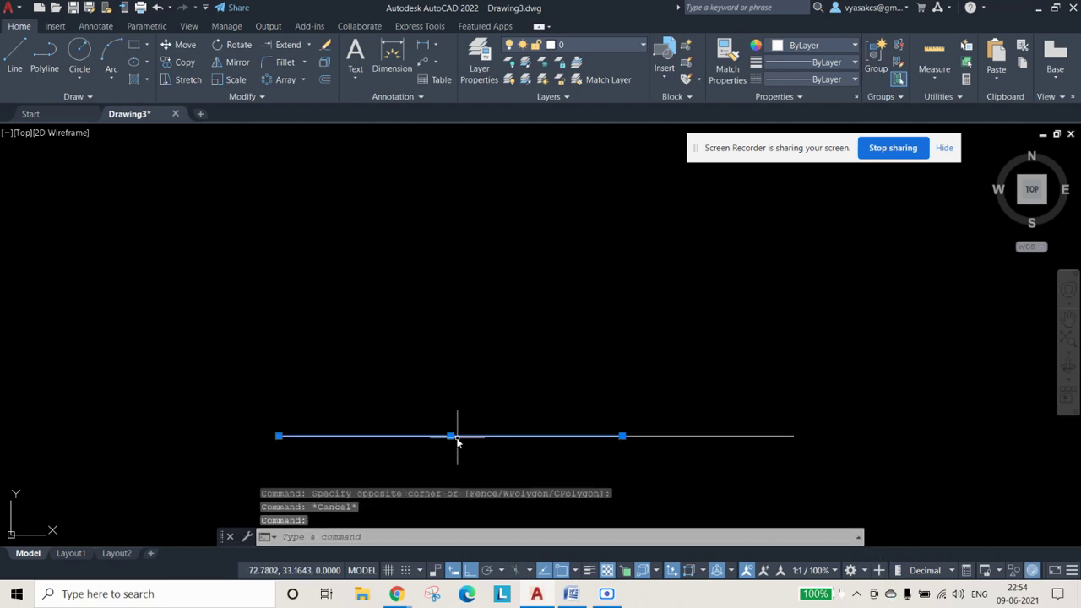
pyautogui.click(240, 47)
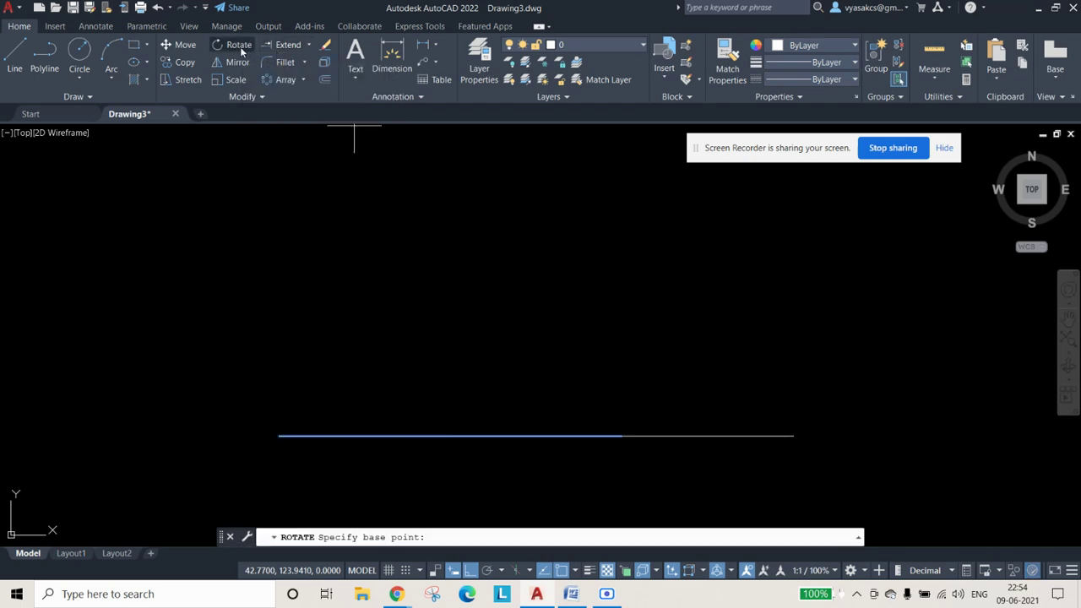
pyautogui.click(280, 437)
pyautogui.write('120')
pyautogui.press('Return')
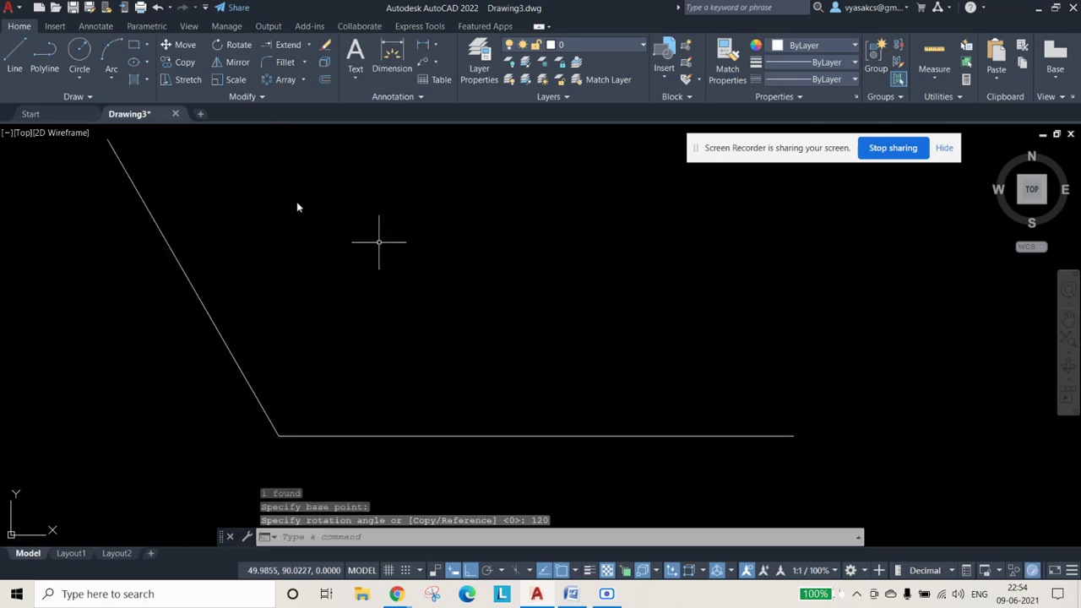
# Step: Copy the inclined 100 mm line from its lower endpoint to the right end of the 150 mm base line
pyautogui.moveTo(406, 278); pyautogui.dragTo(410, 317, button='middle')
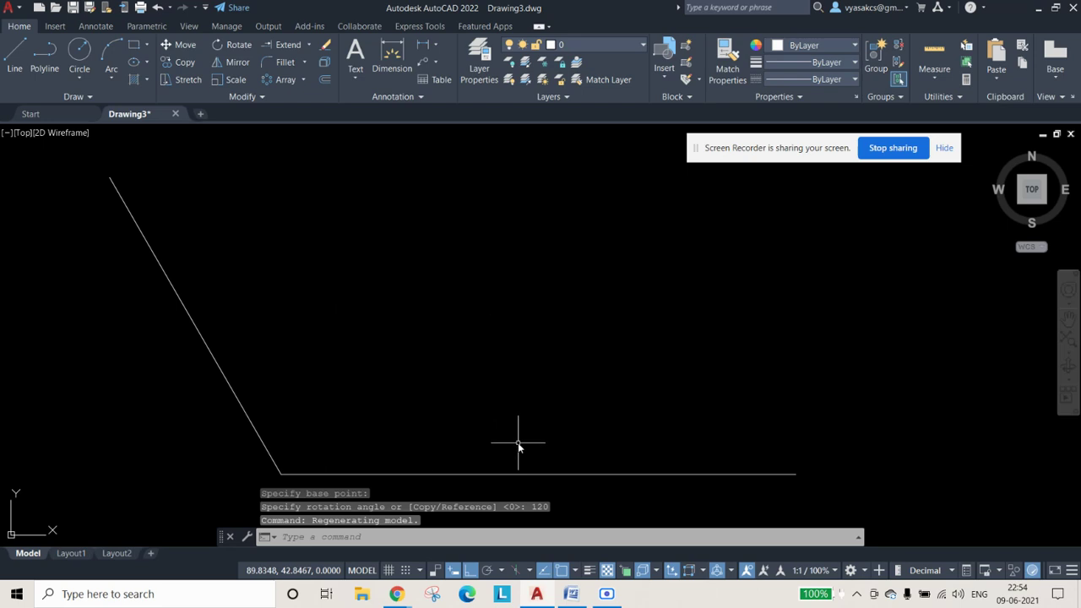
pyautogui.click(178, 62)
pyautogui.click(190, 322)
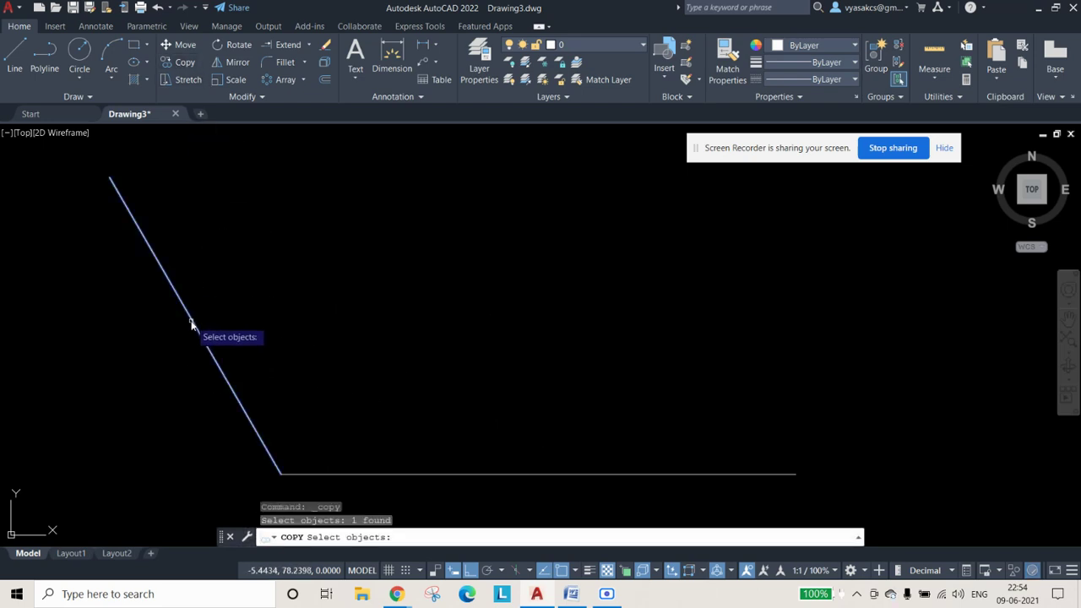
pyautogui.press('Return')
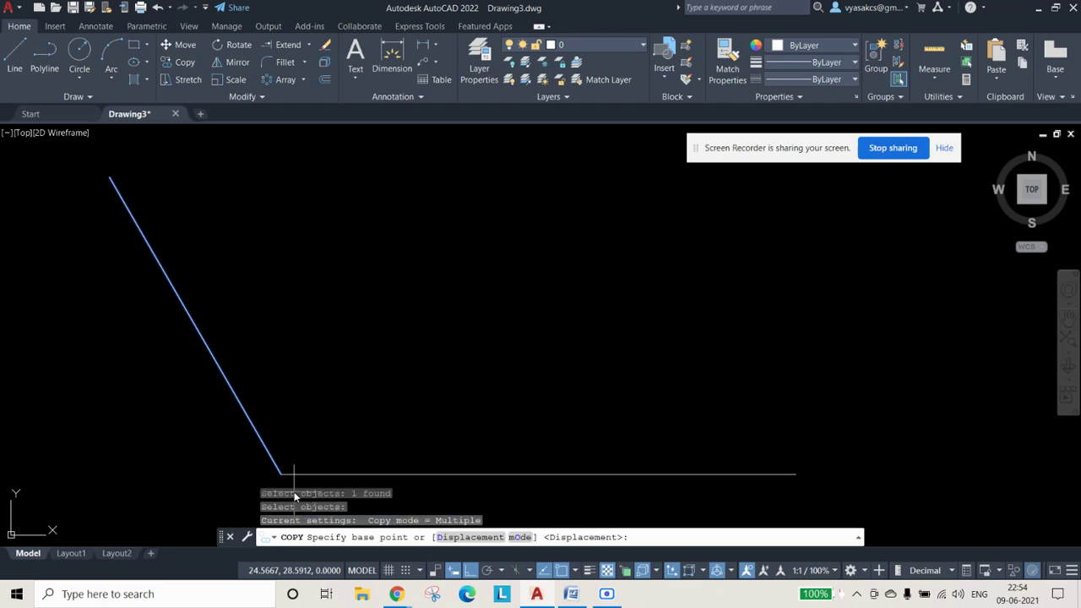
pyautogui.click(283, 474)
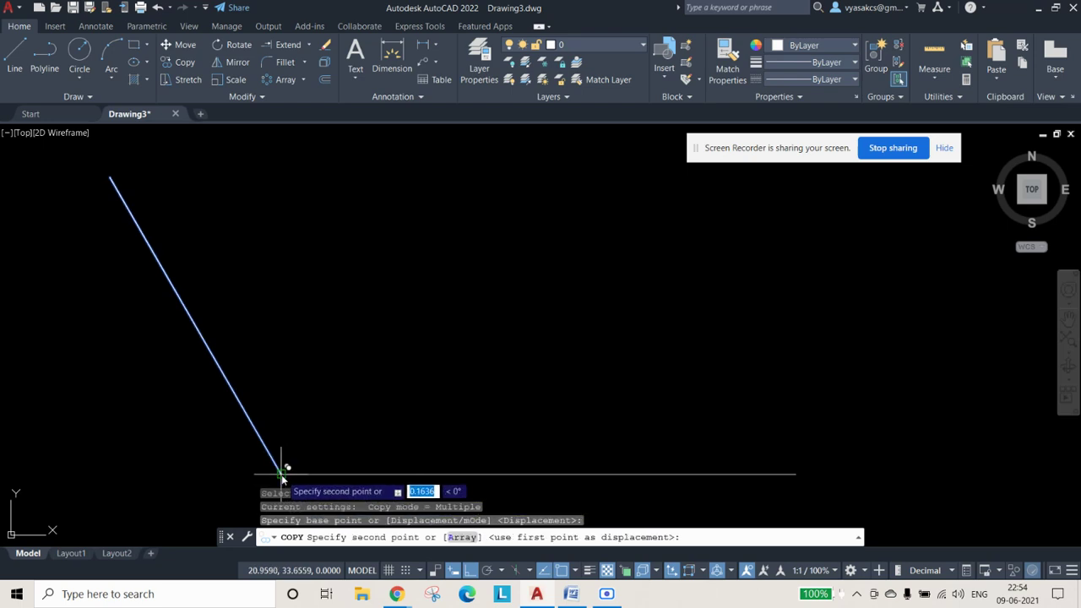
pyautogui.click(796, 474)
pyautogui.press('Escape')
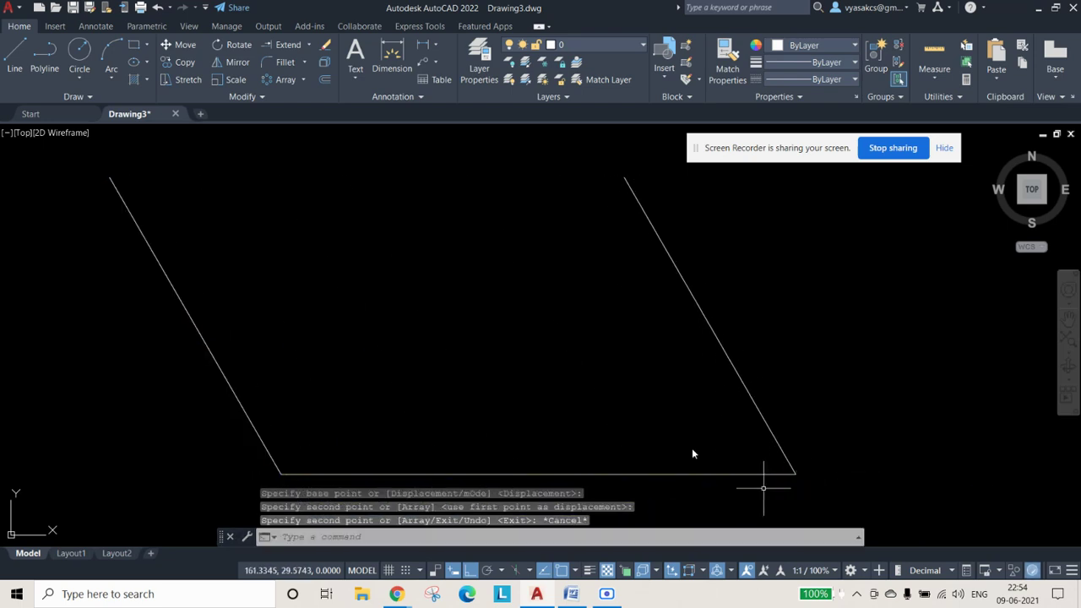
pyautogui.click(175, 63)
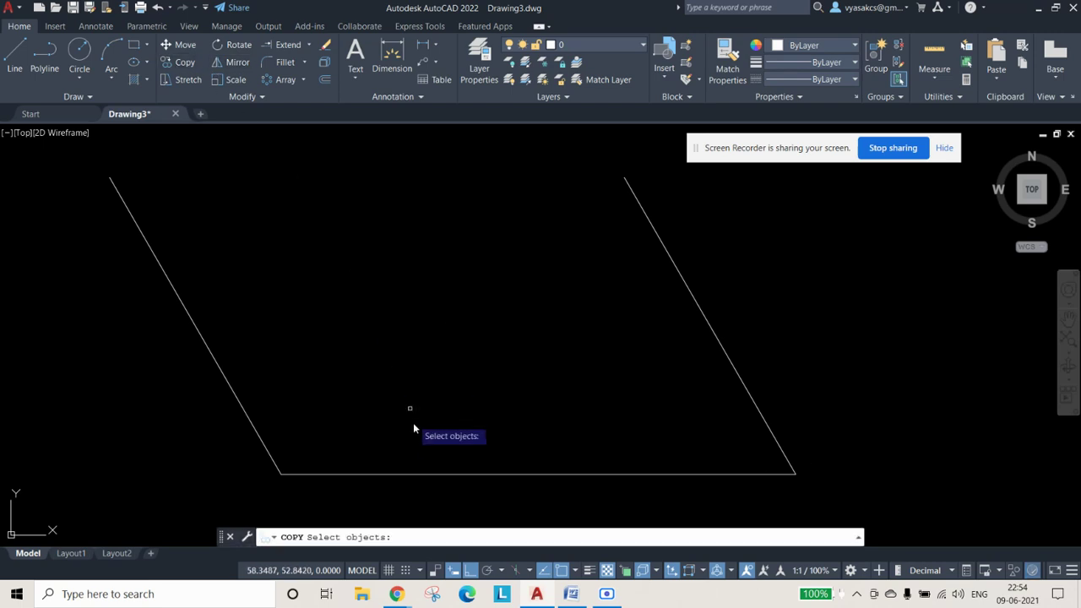
pyautogui.click(432, 477)
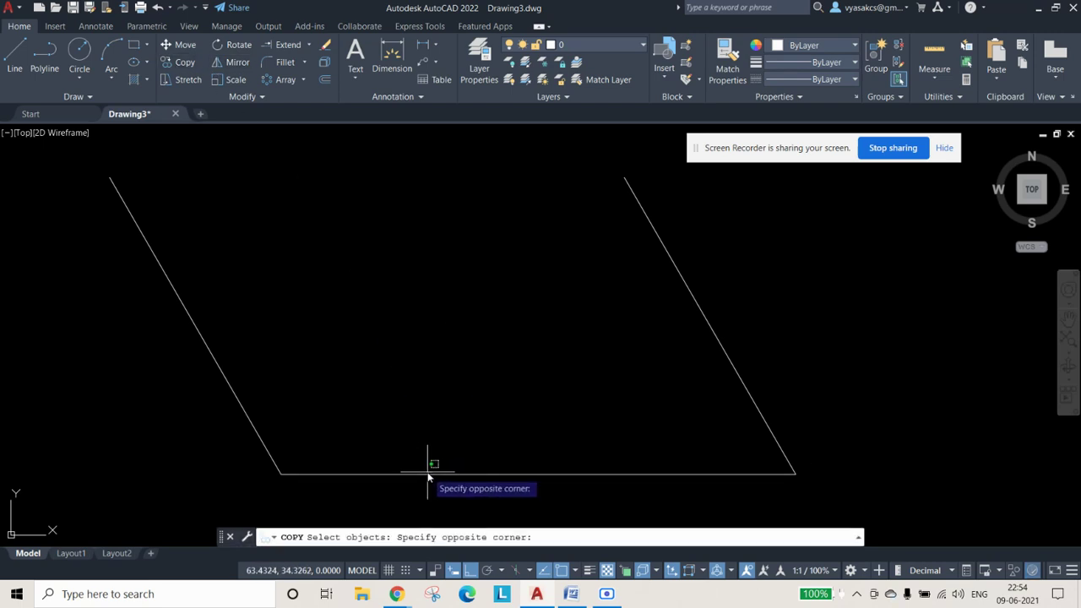
pyautogui.click(428, 475)
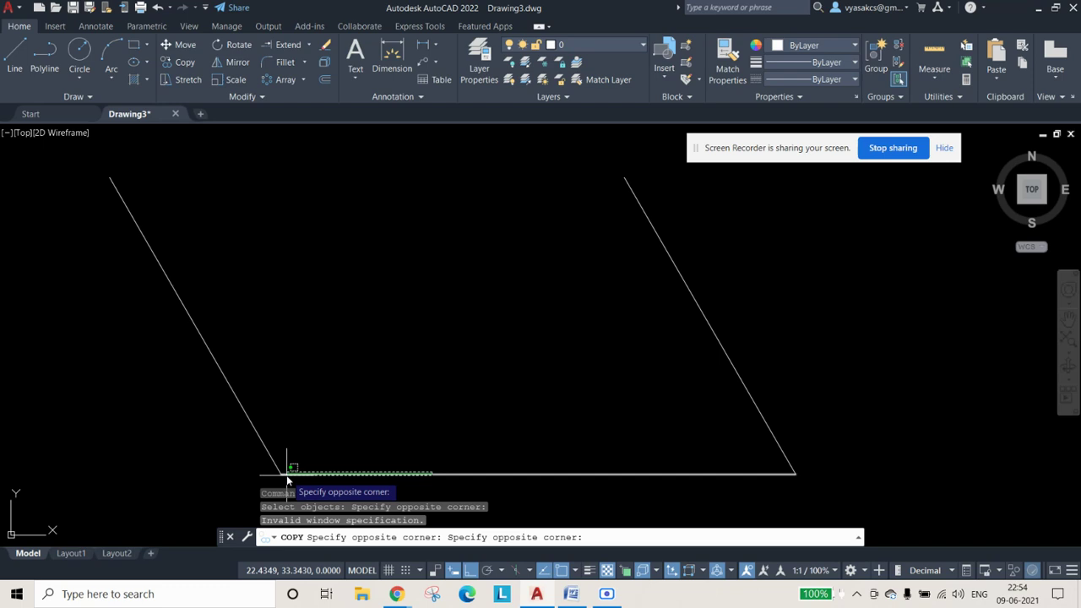
pyautogui.click(284, 476)
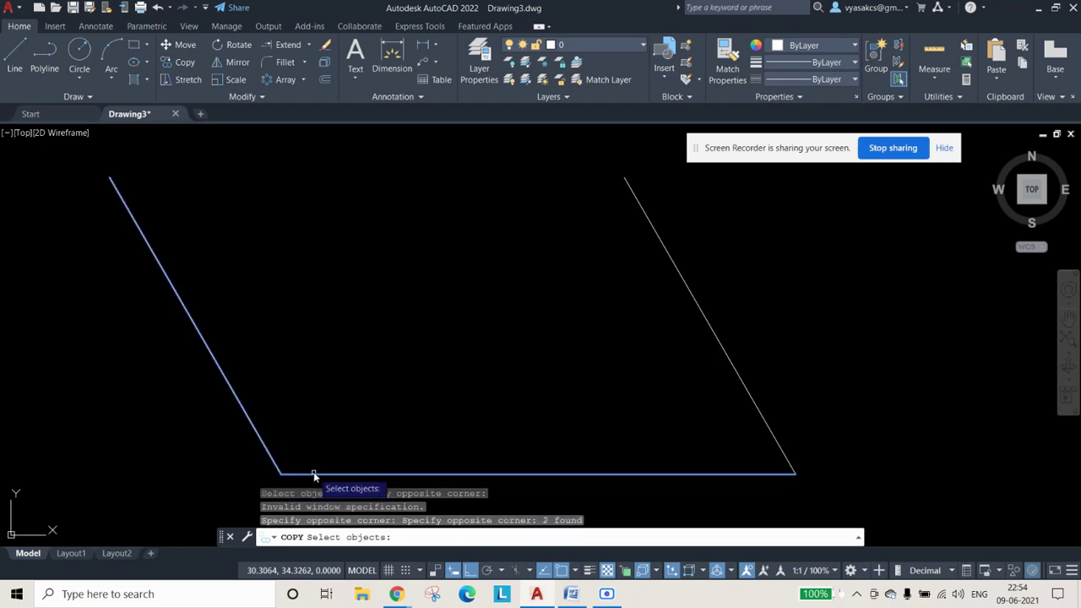
pyautogui.press('Escape')
# Step: Copy the base line from its left end to the upper end of the left inclined side, closing the parallelogram
pyautogui.click(182, 63)
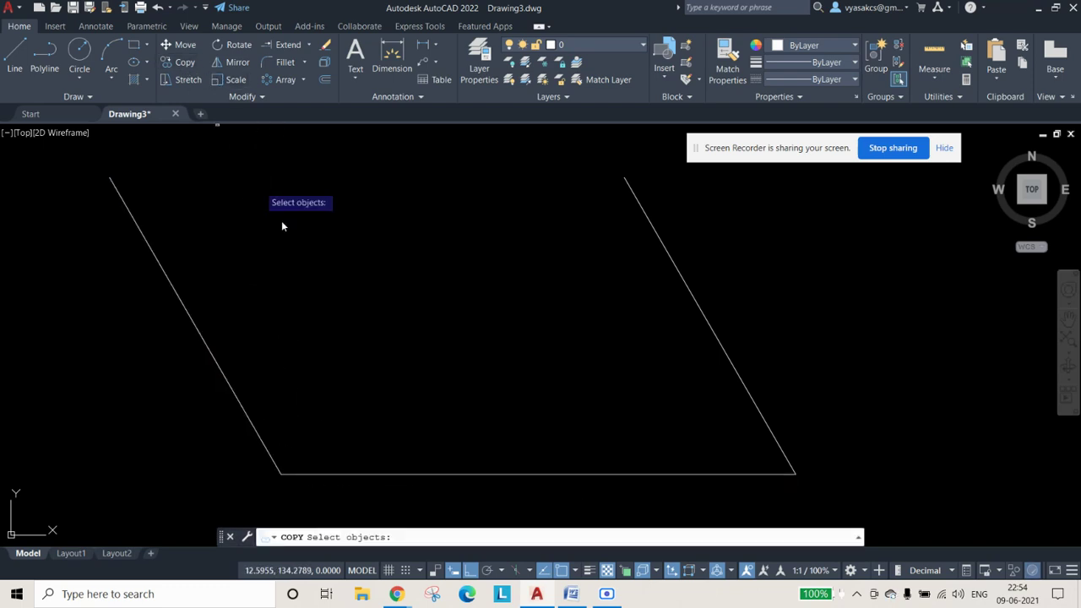
pyautogui.click(428, 475)
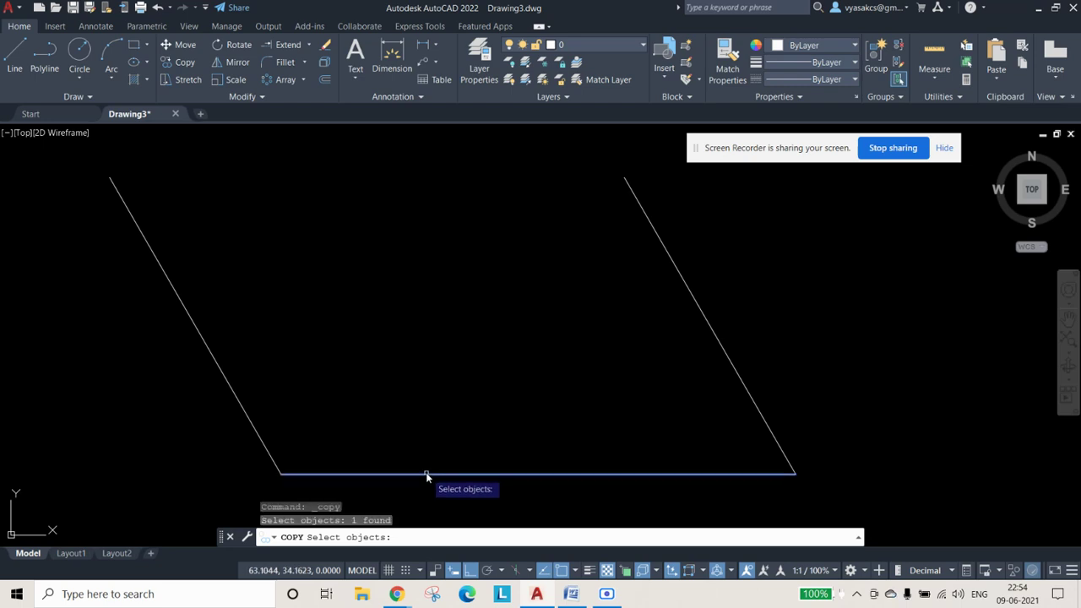
pyautogui.press('Return')
pyautogui.click(281, 475)
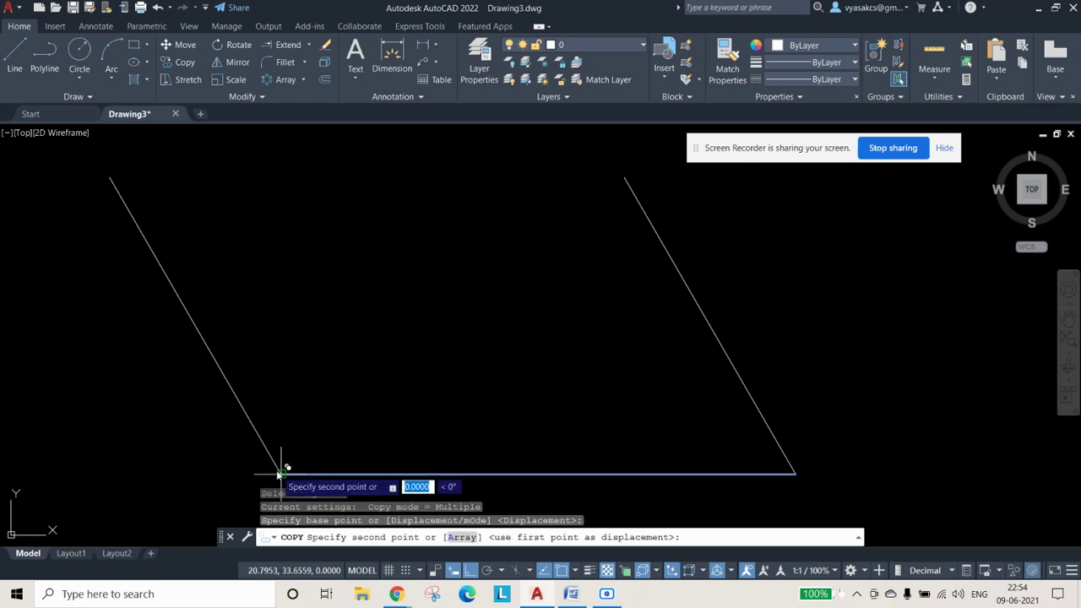
pyautogui.click(110, 178)
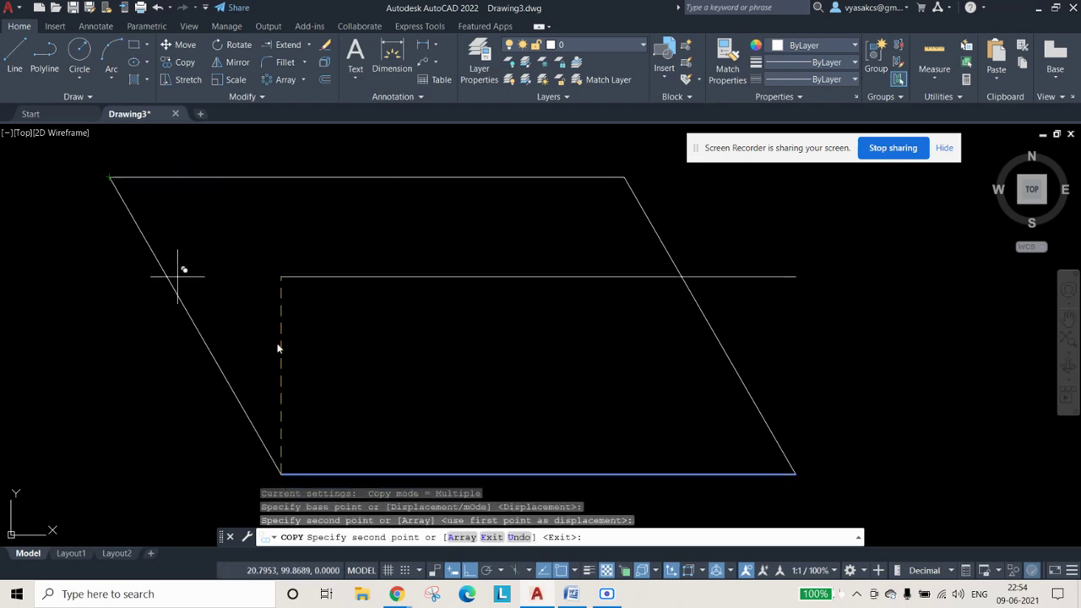
pyautogui.press('Escape')
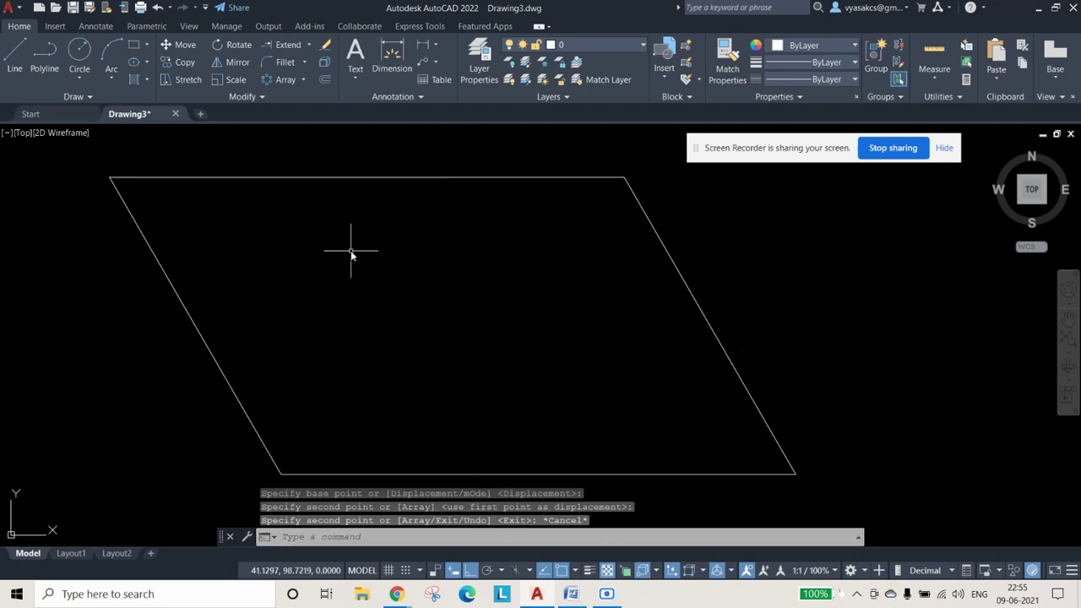
# Step: Copy the parallelogram's upper side from its left corner to the midpoint of the left inclined side
pyautogui.click(26, 59)
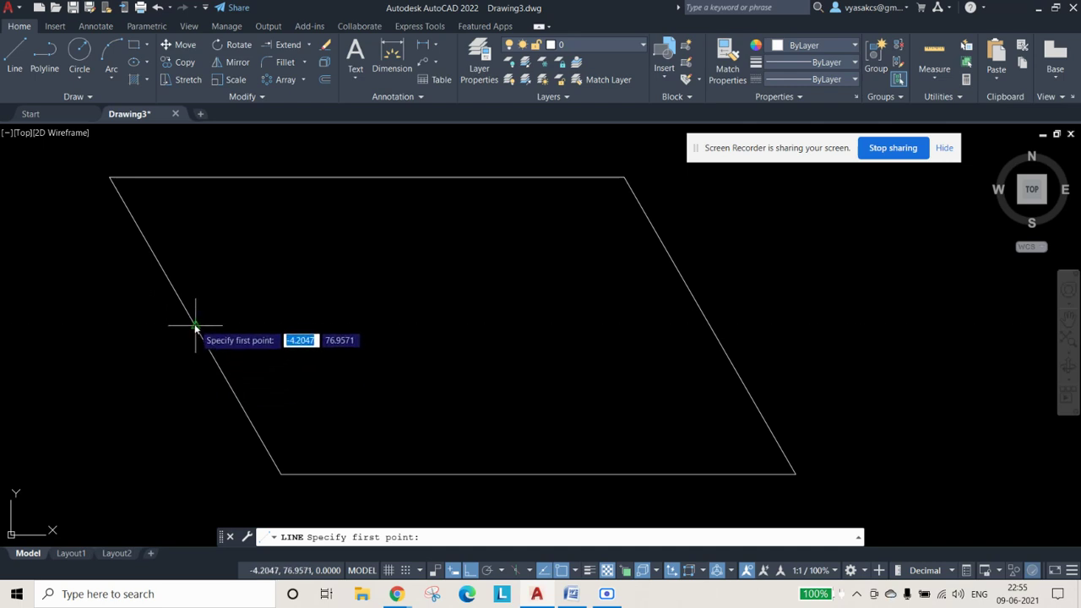
pyautogui.press('Escape')
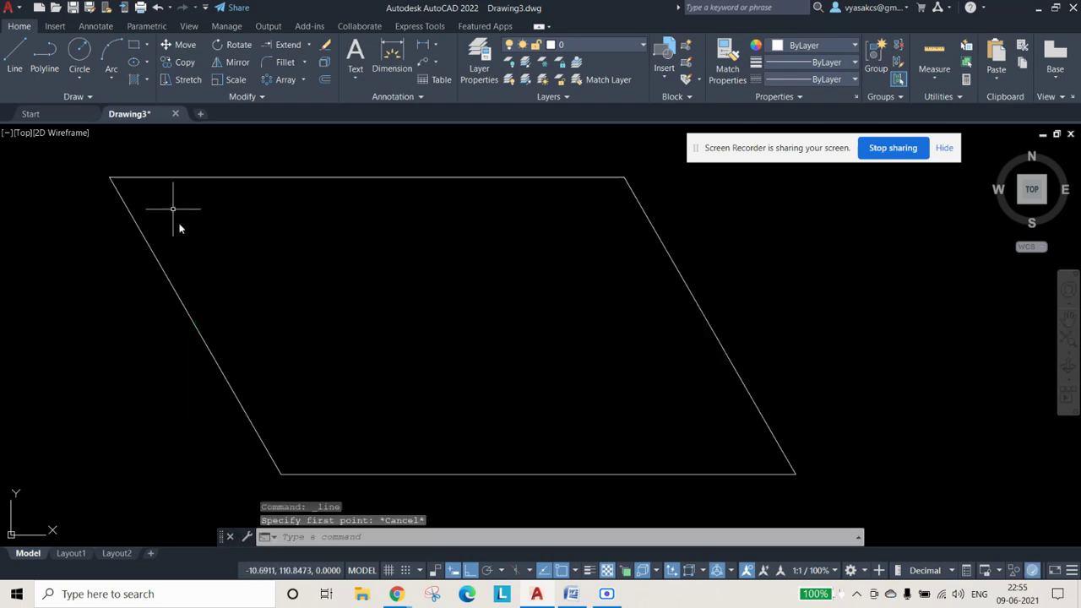
pyautogui.click(185, 62)
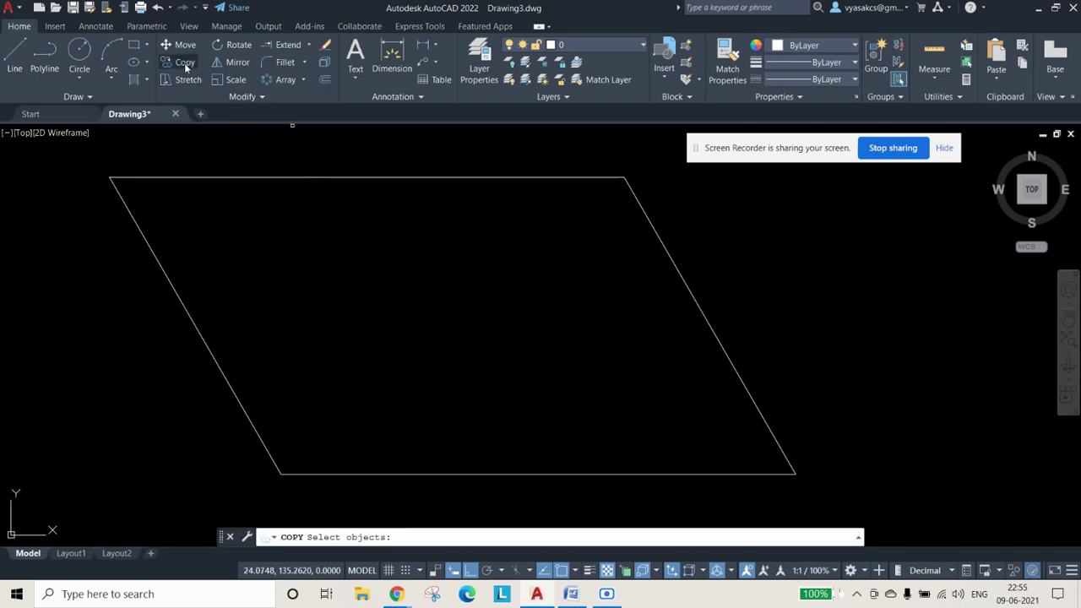
pyautogui.click(314, 177)
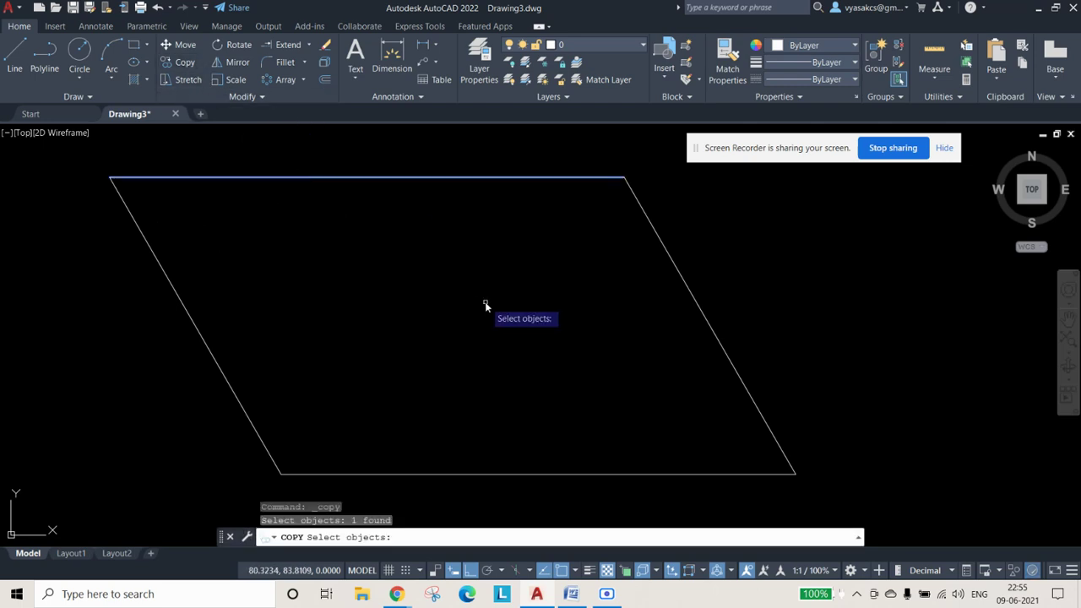
pyautogui.press('Return')
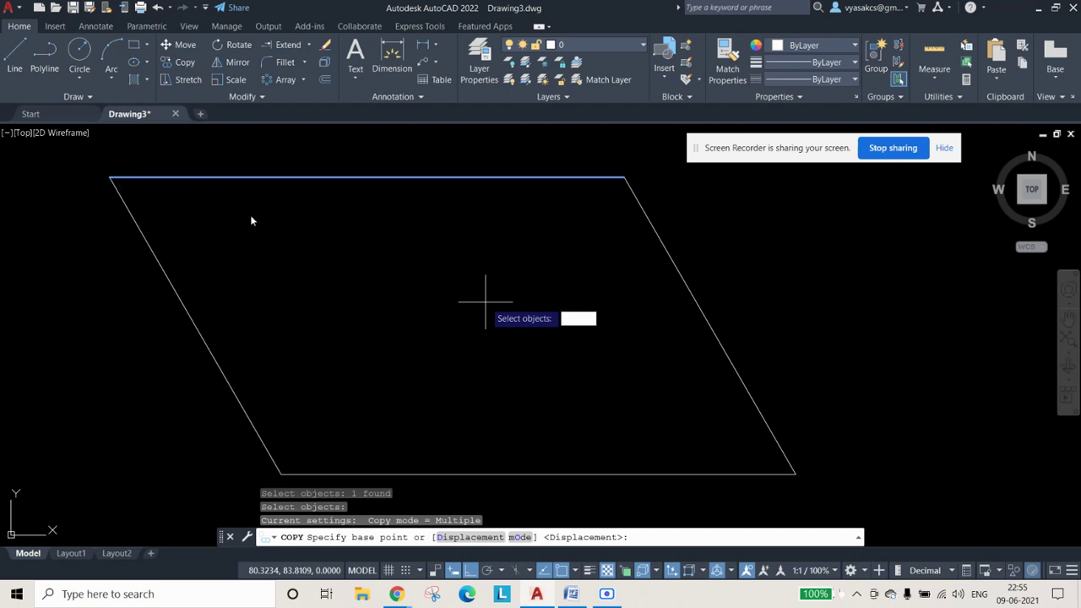
pyautogui.click(110, 179)
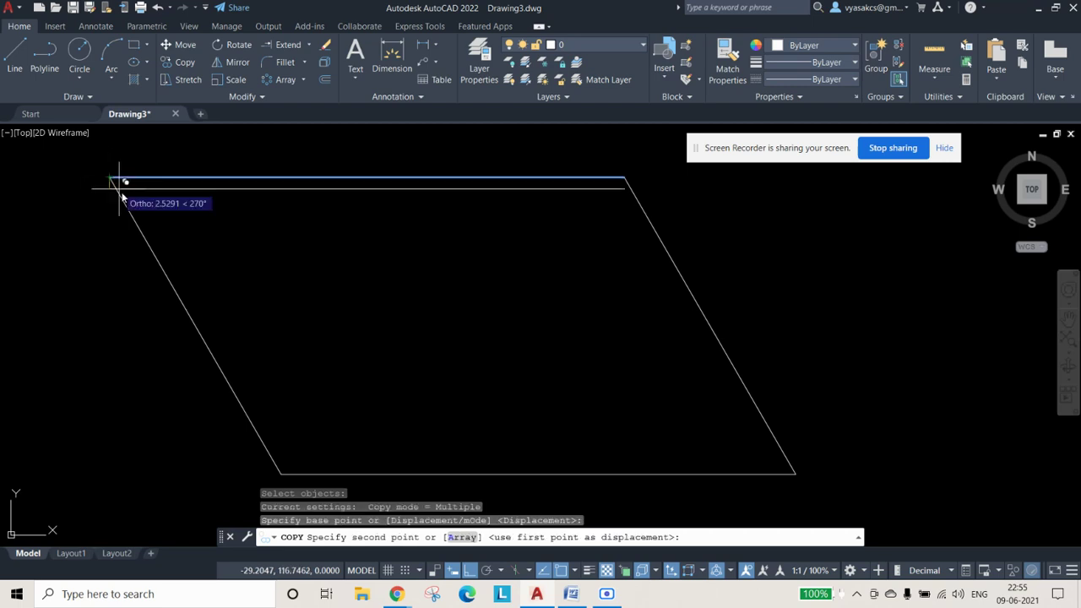
pyautogui.click(195, 325)
pyautogui.press('Escape')
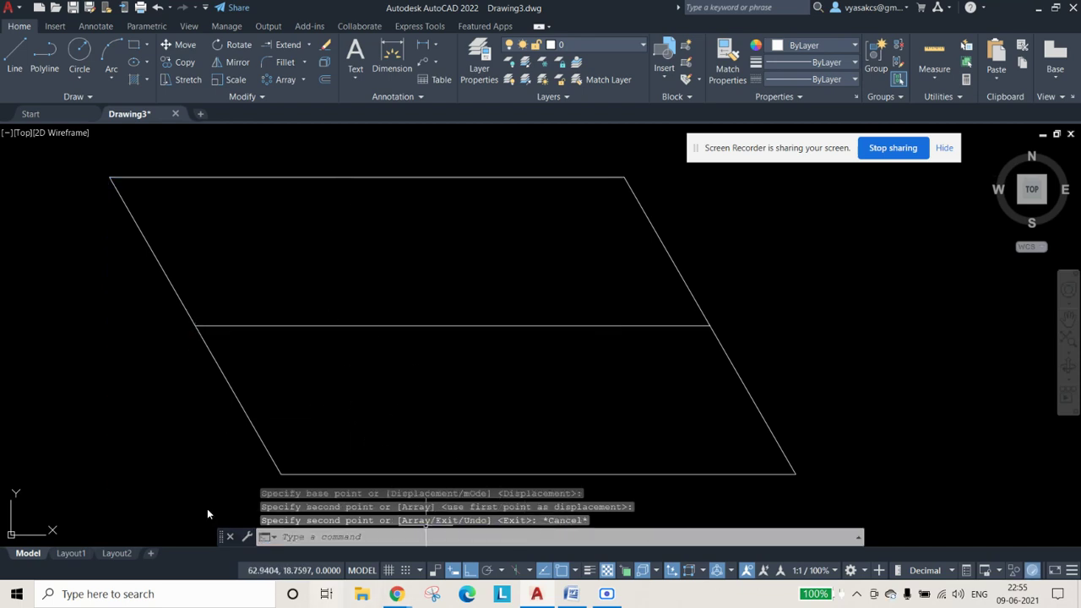
# Step: Copy the left inclined side from its lower corner to the midpoint of the base line
pyautogui.click(178, 61)
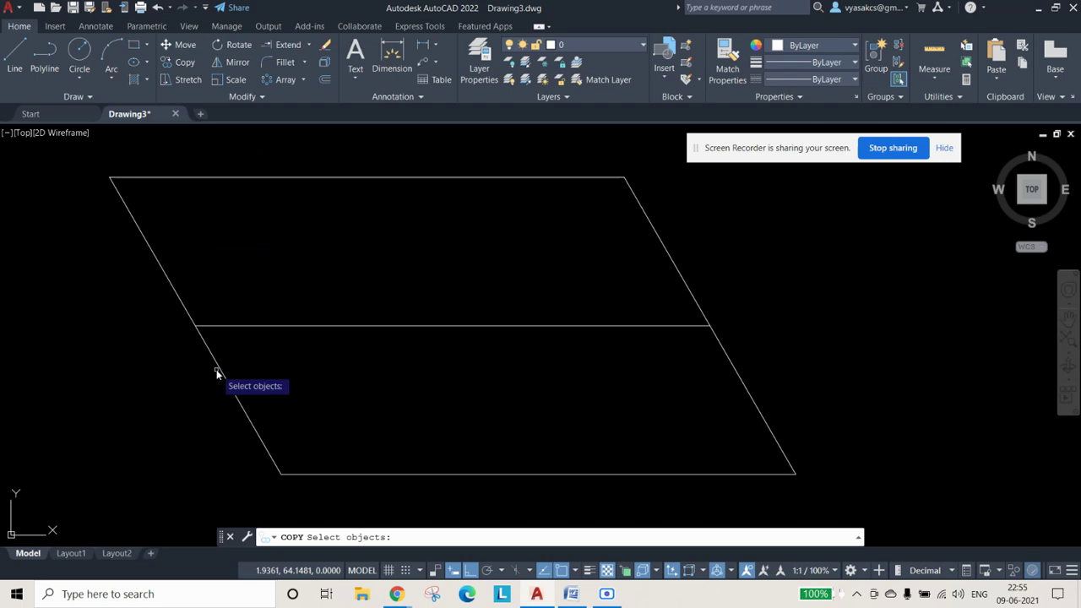
pyautogui.click(187, 311)
pyautogui.press('Return')
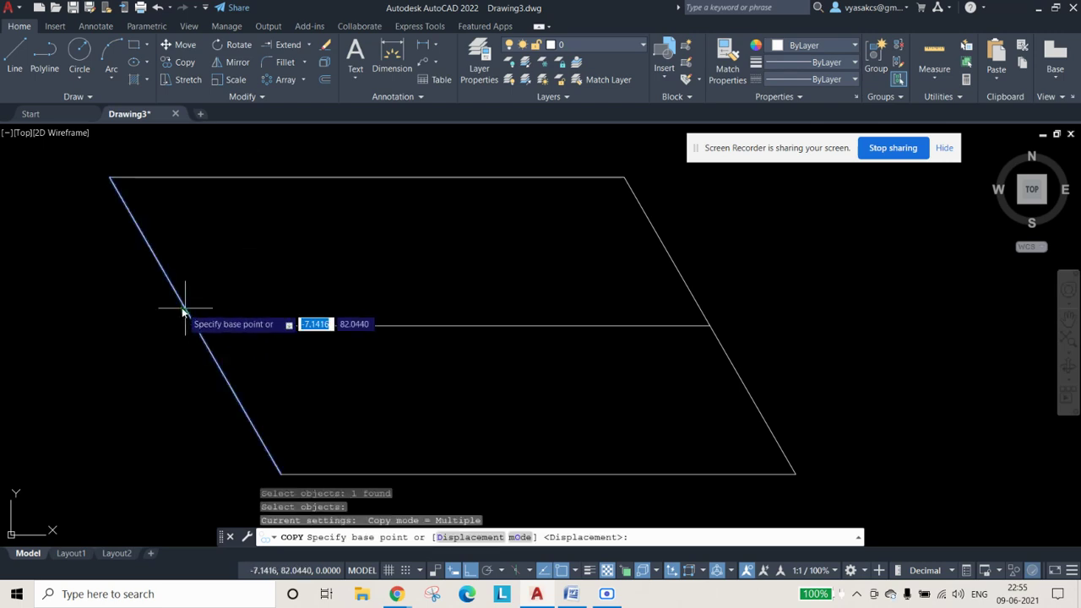
pyautogui.click(282, 474)
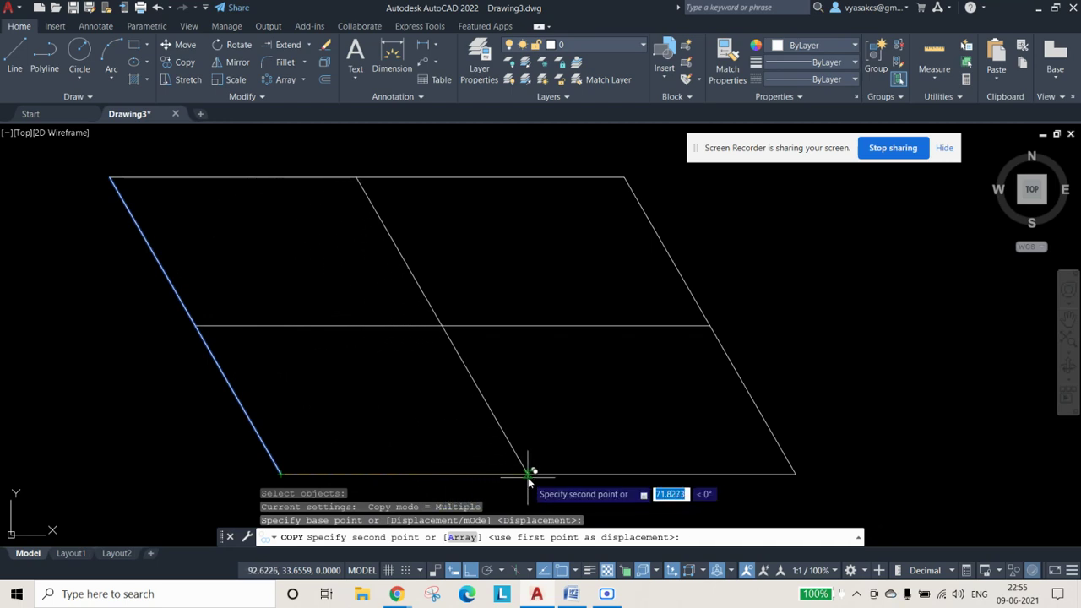
pyautogui.click(540, 477)
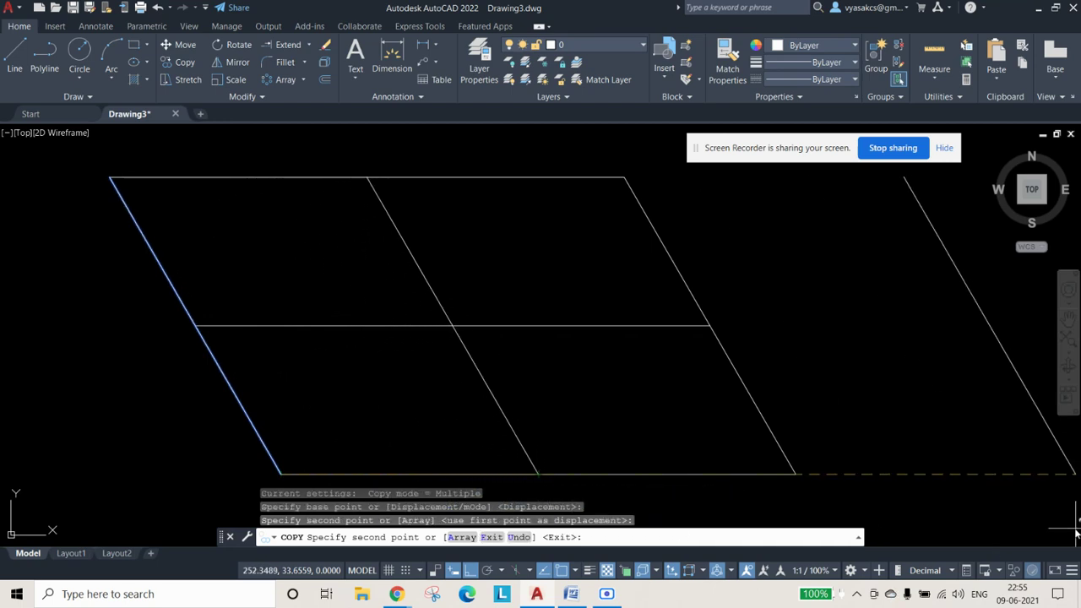
pyautogui.press('Escape')
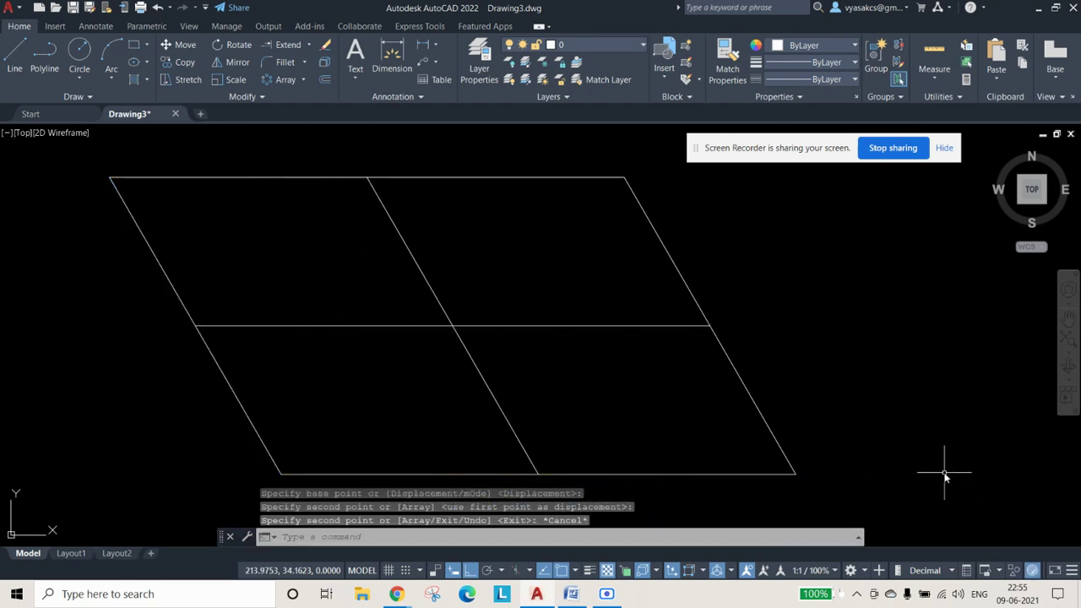
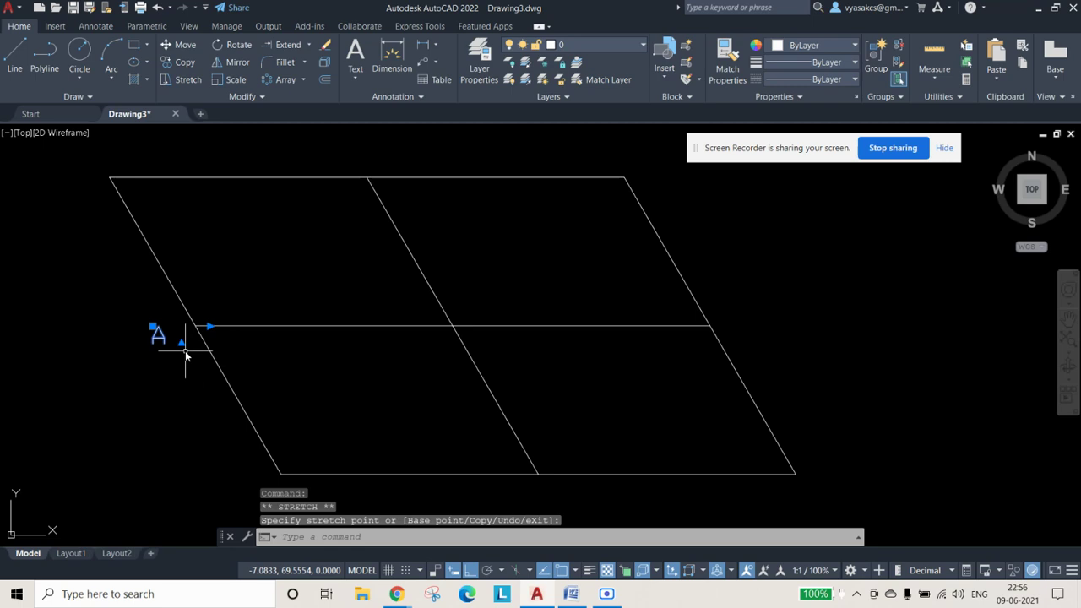
# Step: Duplicate the text label A and place the copy just outside the right end of the horizontal midline
pyautogui.press('Escape')
pyautogui.hotkey('ctrl', 'c')
pyautogui.hotkey('ctrl', 'v')
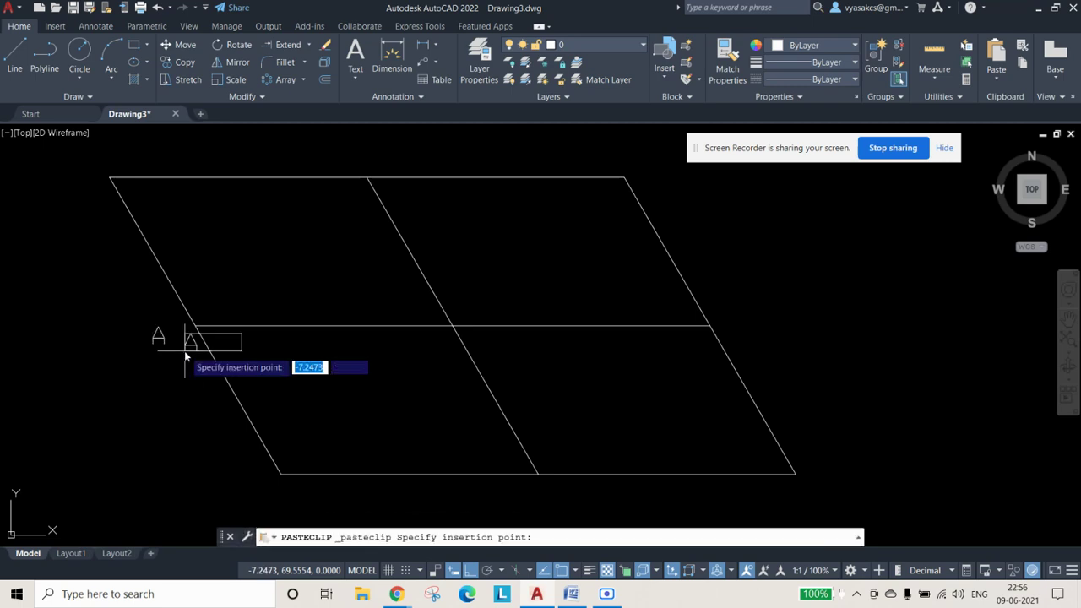
pyautogui.click(734, 341)
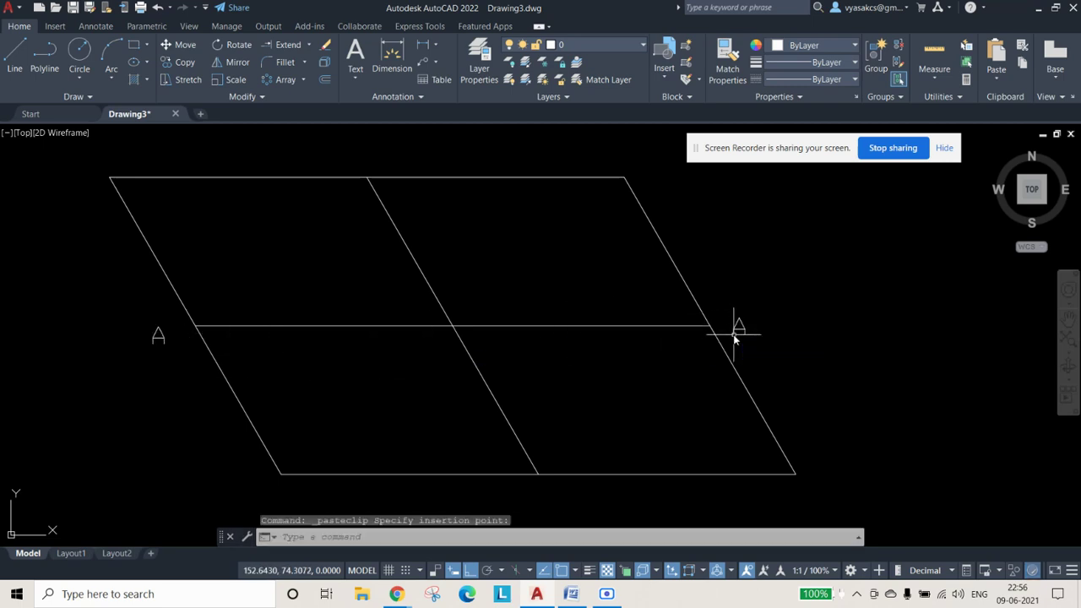
# Step: Paste copies of the text label A above the midpoint of the parallelogram's upper side and below the midpoint of its base
pyautogui.hotkey('ctrl', 'c')
pyautogui.click(740, 328)
pyautogui.press('Return')
pyautogui.hotkey('ctrl', 'v')
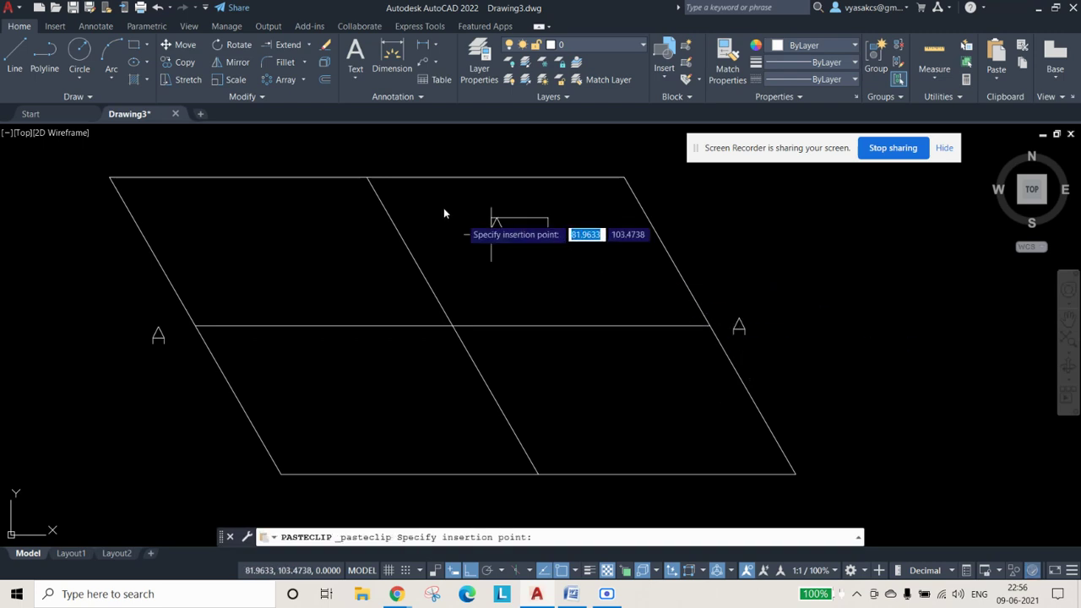
pyautogui.click(361, 160)
pyautogui.hotkey('ctrl', 'v')
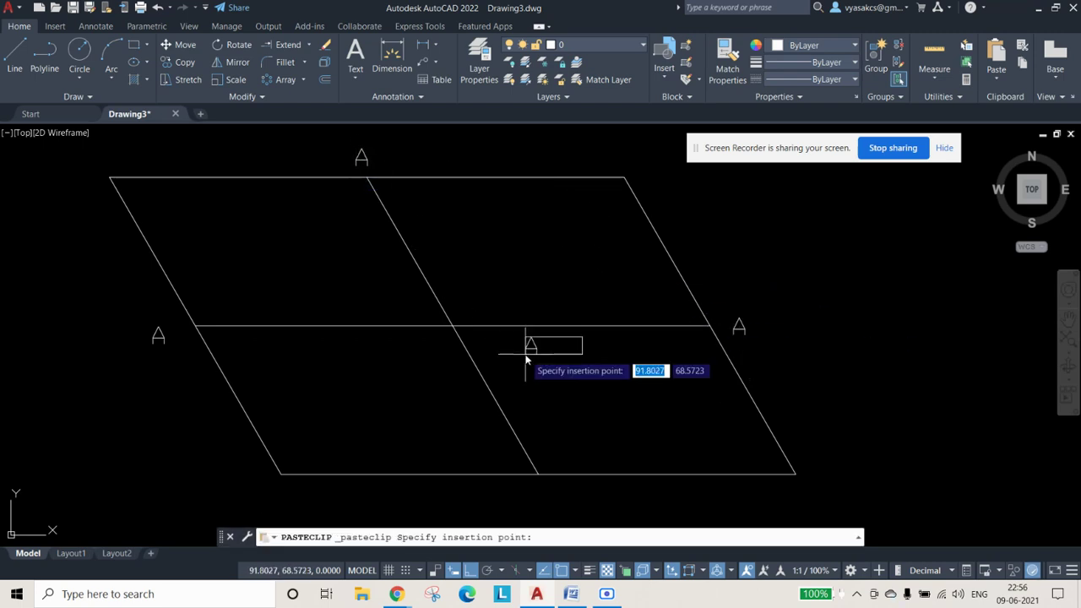
pyautogui.click(542, 505)
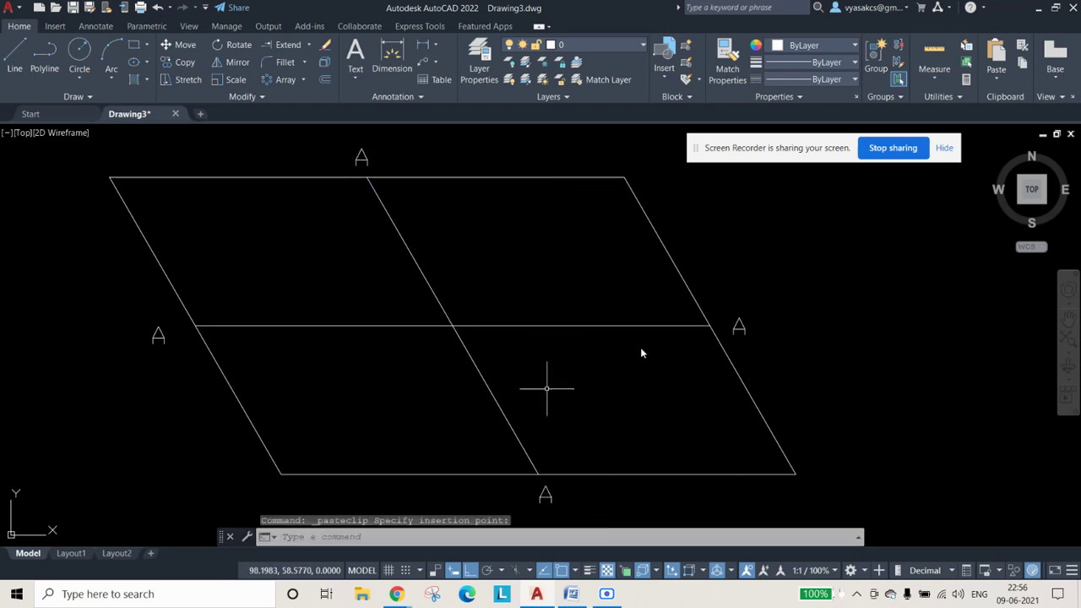
# Step: Change the label at the right end of the horizontal midline to B and the one above the upper side's midpoint to C
pyautogui.click(741, 330)
pyautogui.doubleClick(741, 330)
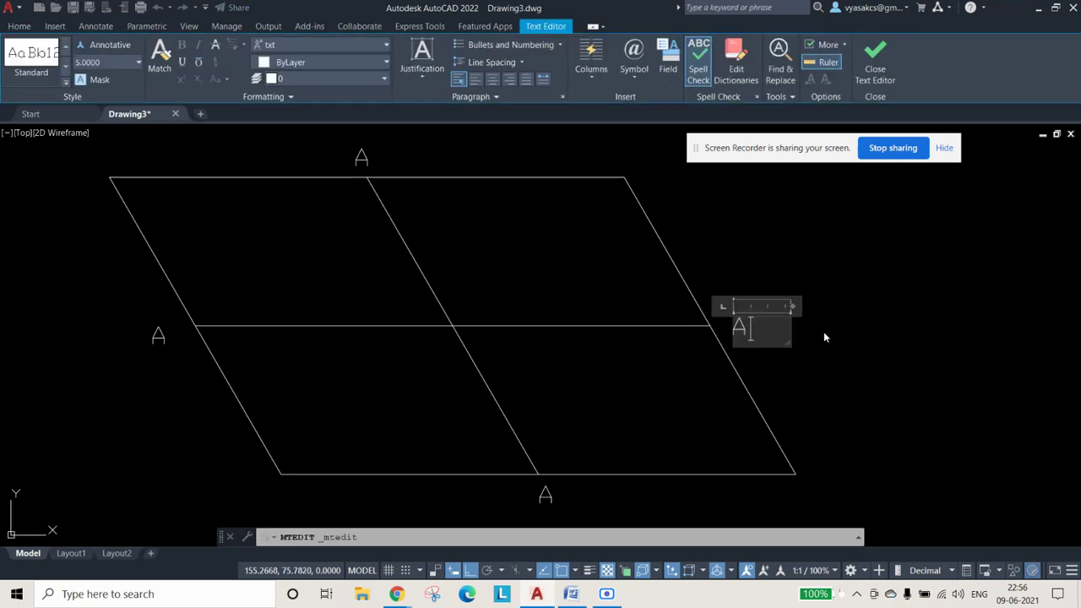
pyautogui.press('BackSpace')
pyautogui.write('B')
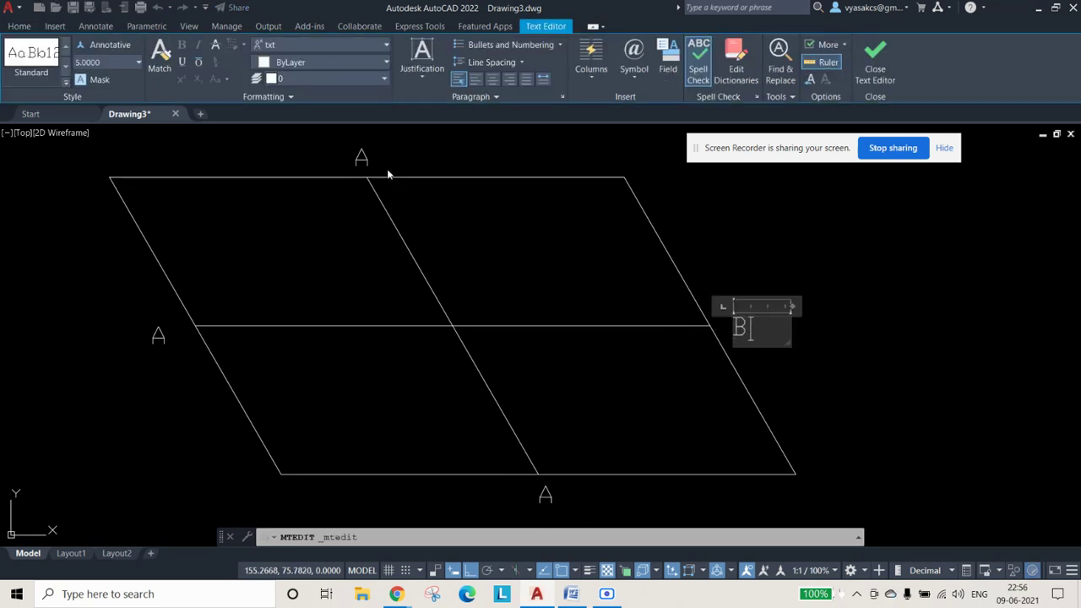
pyautogui.click(362, 157)
pyautogui.click(364, 157)
pyautogui.doubleClick(365, 158)
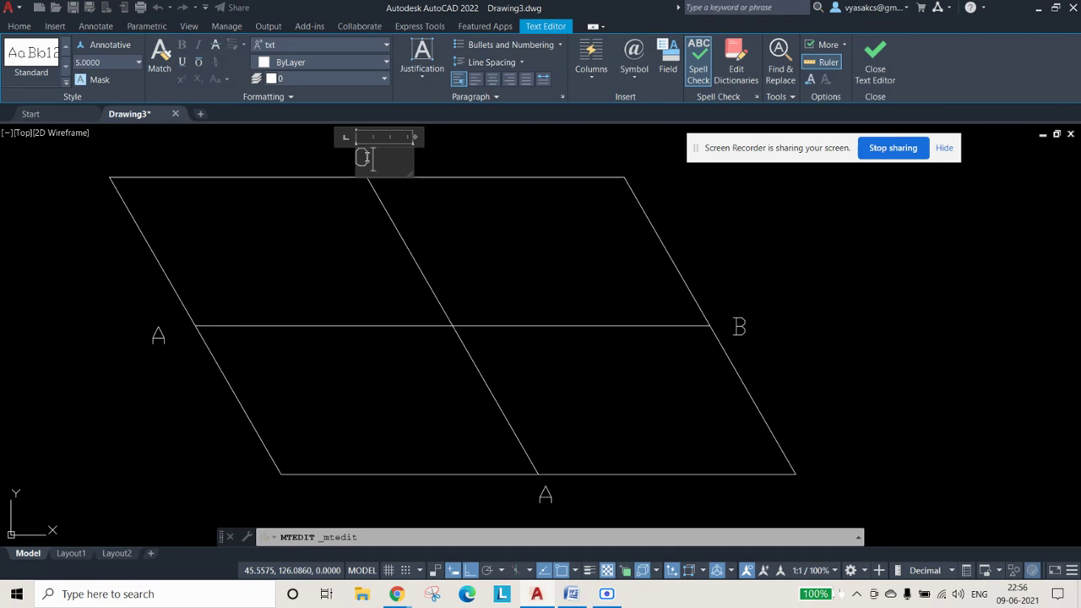
# Step: Change the label below the midpoint of the base line to D
pyautogui.click(533, 475)
pyautogui.doubleClick(546, 495)
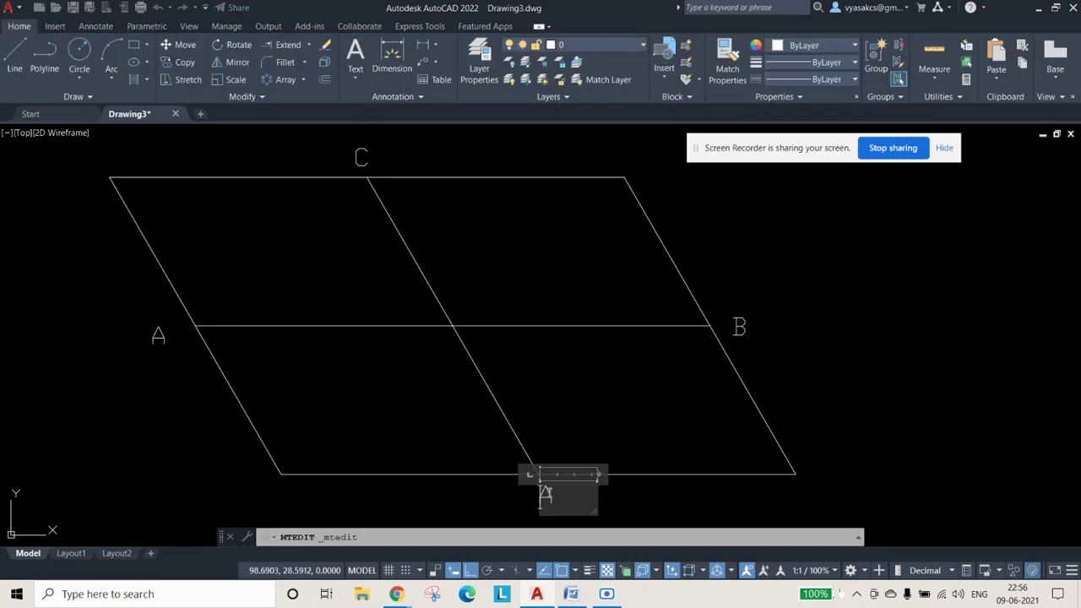
pyautogui.press('BackSpace')
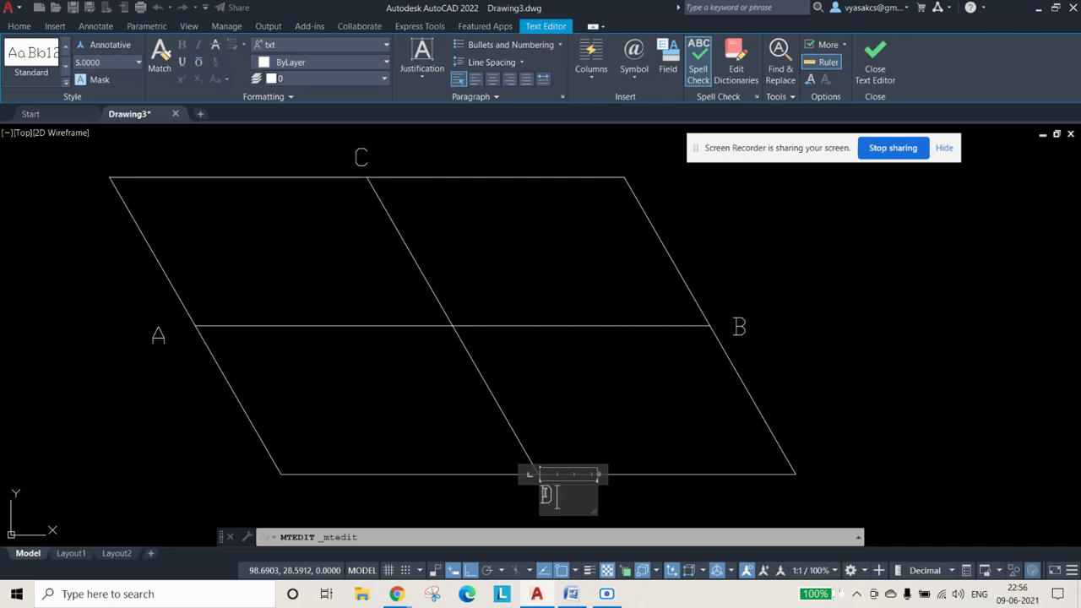
pyautogui.click(605, 503)
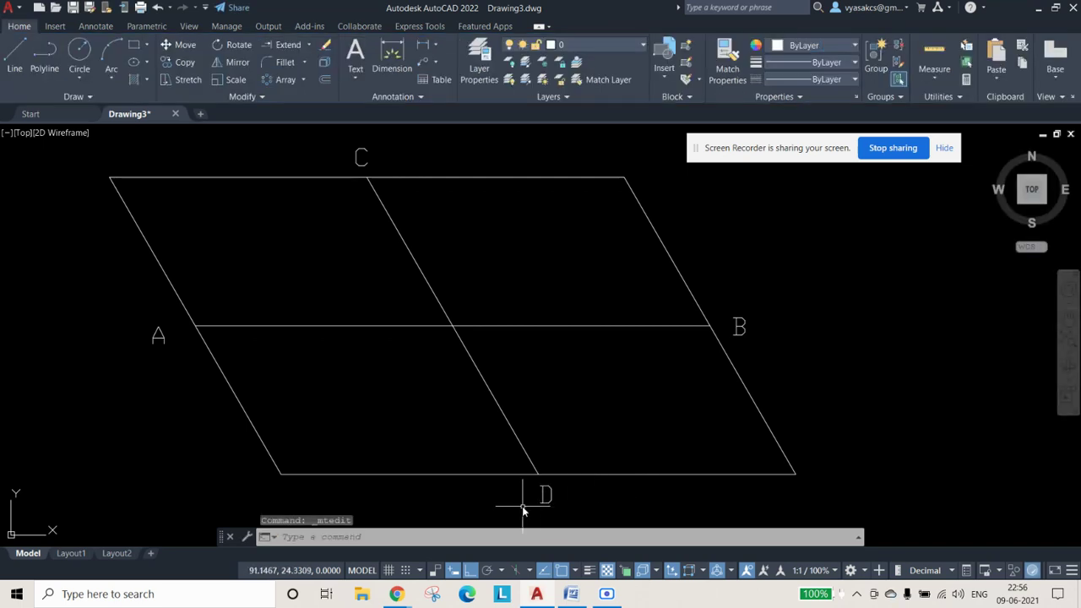
# Step: Paste a copy of the text label A just outside each of the parallelogram's four corners
pyautogui.hotkey('ctrl', 'v')
pyautogui.click(78, 181)
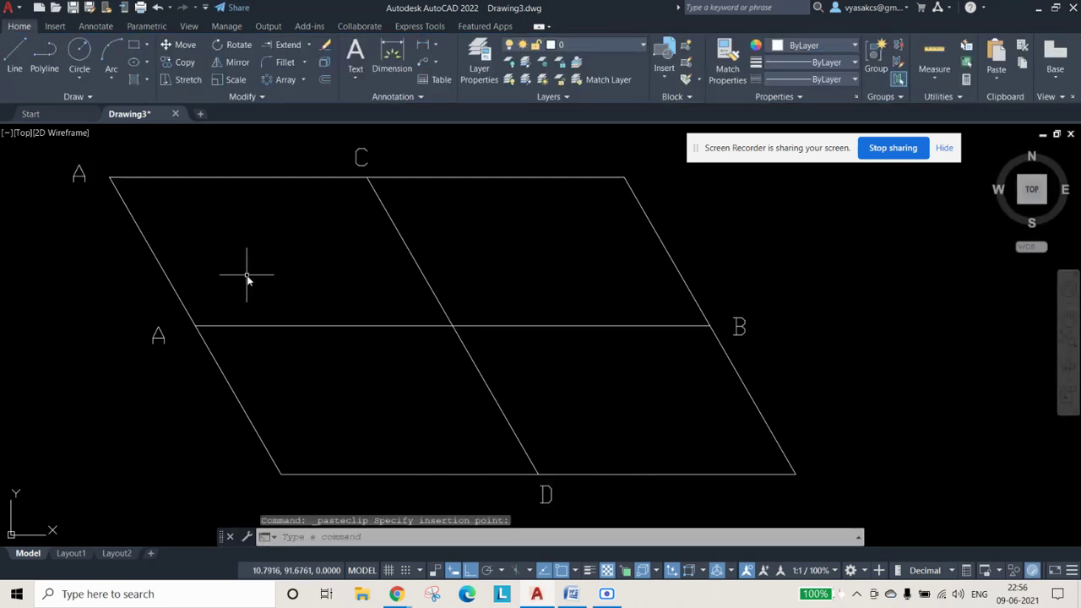
pyautogui.hotkey('ctrl', 'c')
pyautogui.hotkey('ctrl', 'v')
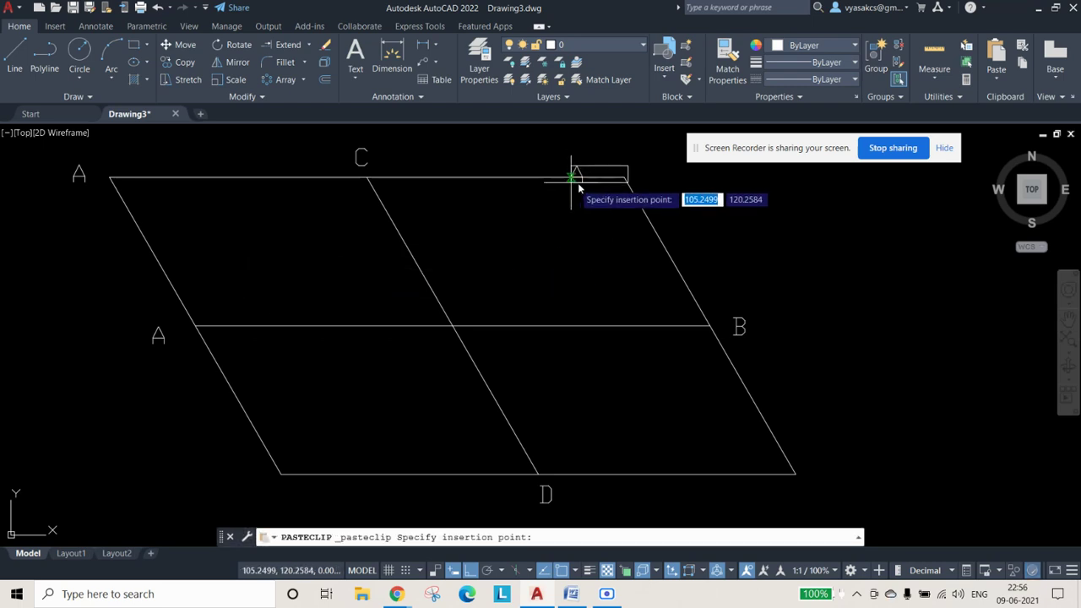
pyautogui.click(644, 179)
pyautogui.hotkey('ctrl', 'c')
pyautogui.hotkey('ctrl', 'v')
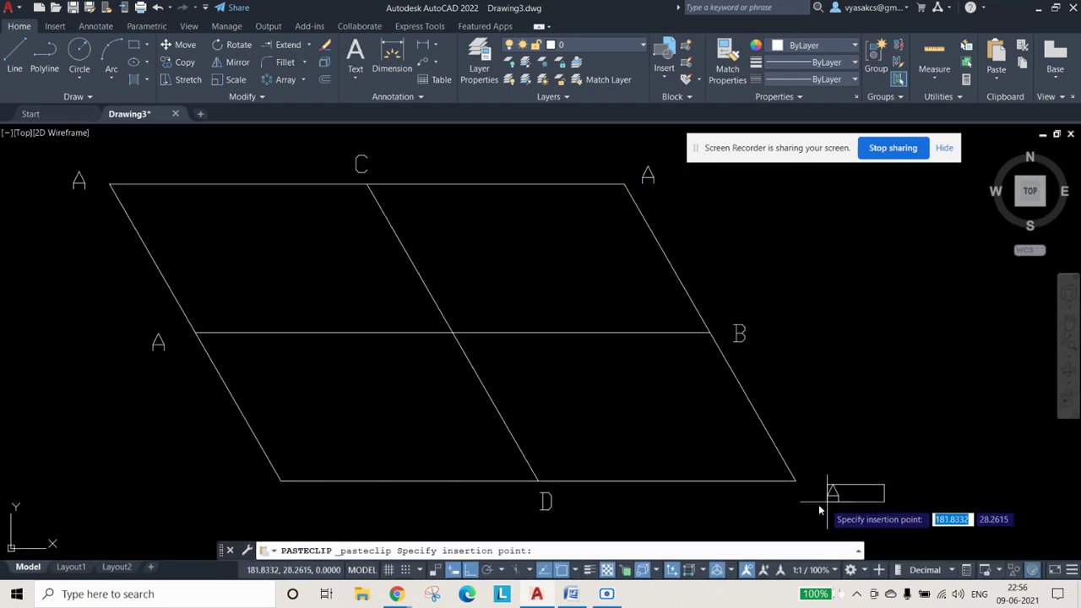
pyautogui.click(809, 507)
pyautogui.hotkey('ctrl', 'c')
pyautogui.hotkey('ctrl', 'v')
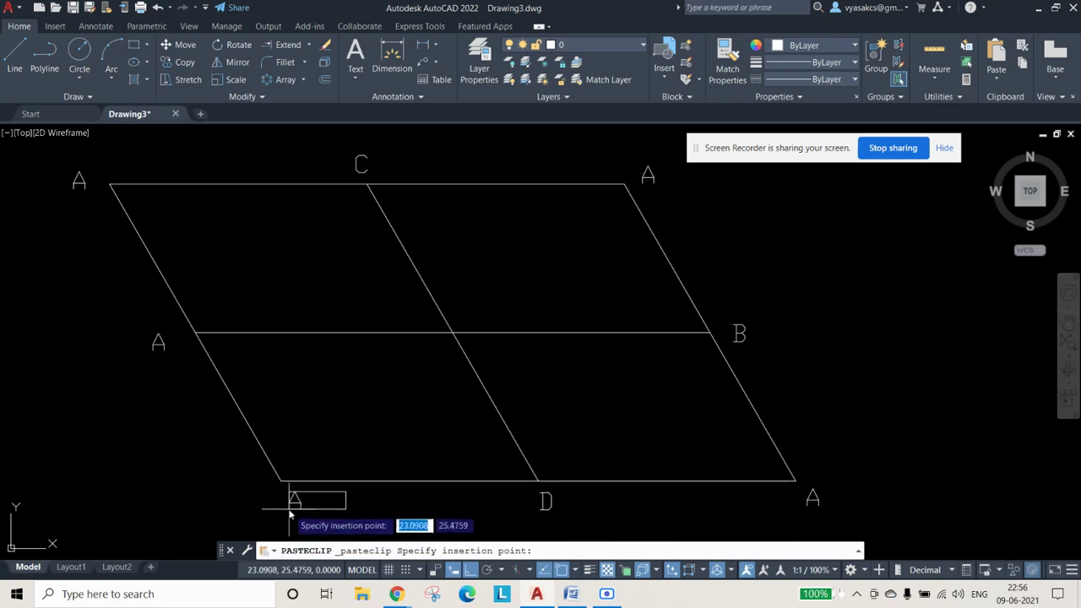
pyautogui.click(276, 511)
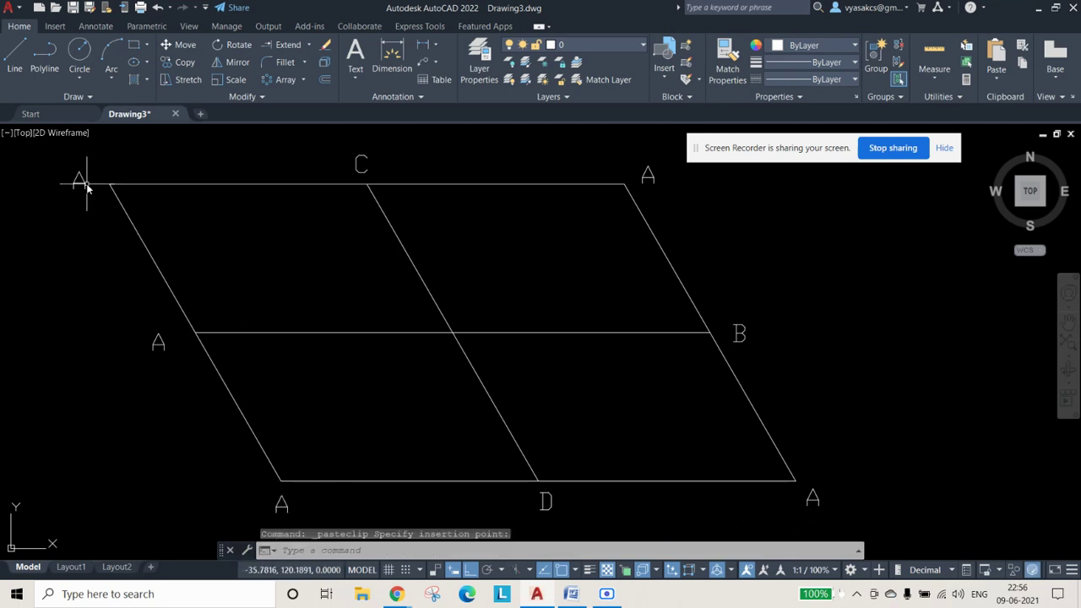
# Step: Change the label at the parallelogram's upper-left corner to E
pyautogui.click(86, 184)
pyautogui.doubleClick(85, 185)
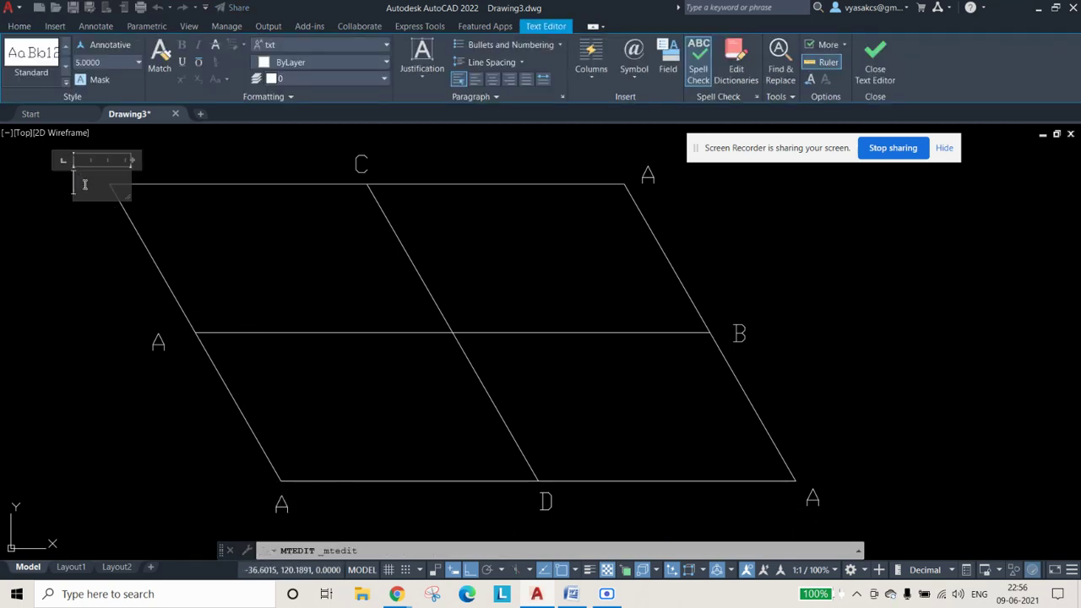
pyautogui.write('E')
pyautogui.click(308, 250)
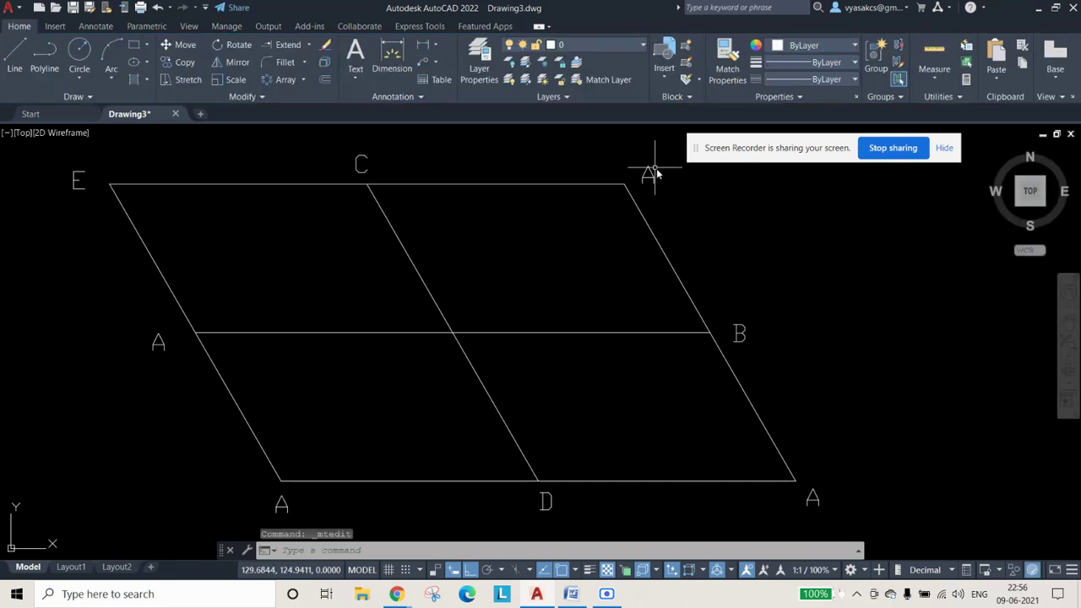
# Step: Change the label at the parallelogram's upper-right corner to F and the one at its lower-right corner to G
pyautogui.doubleClick(649, 175)
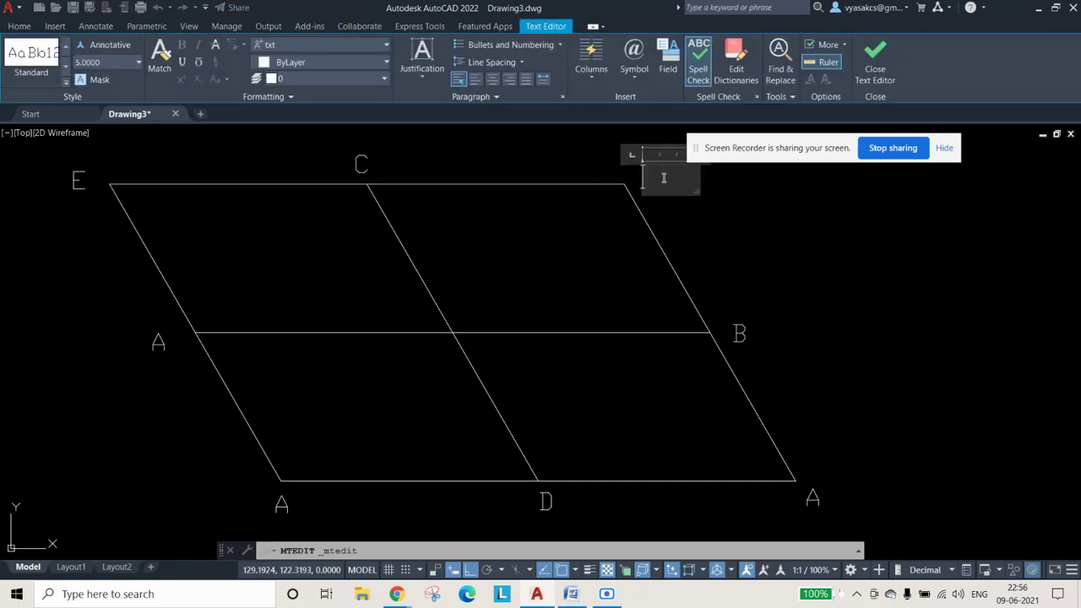
pyautogui.write('F')
pyautogui.click(825, 381)
pyautogui.doubleClick(814, 499)
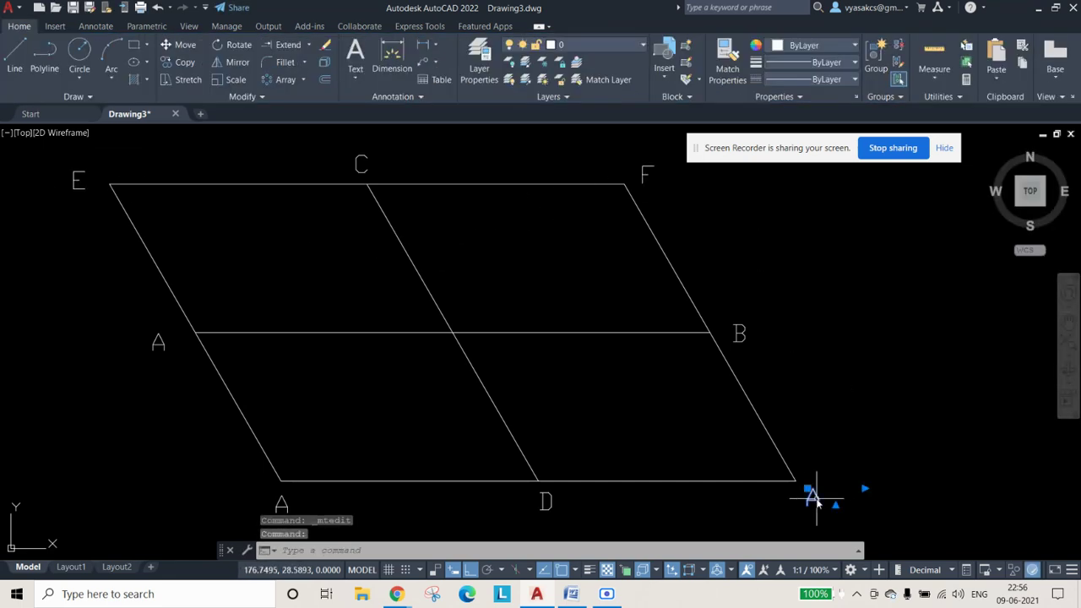
pyautogui.click(591, 523)
pyautogui.doubleClick(545, 500)
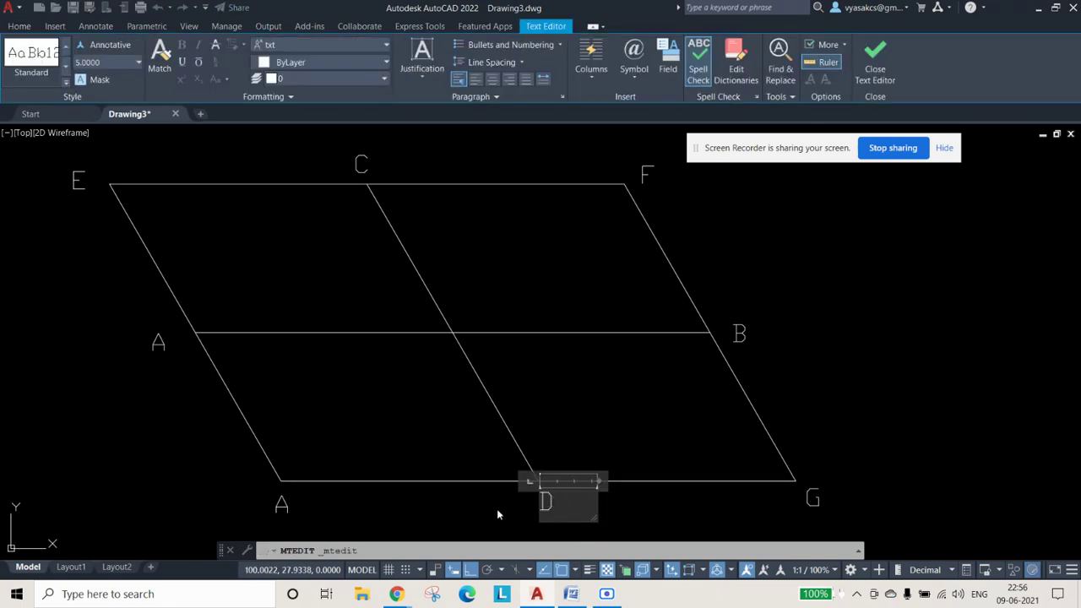
pyautogui.click(326, 507)
pyautogui.click(285, 507)
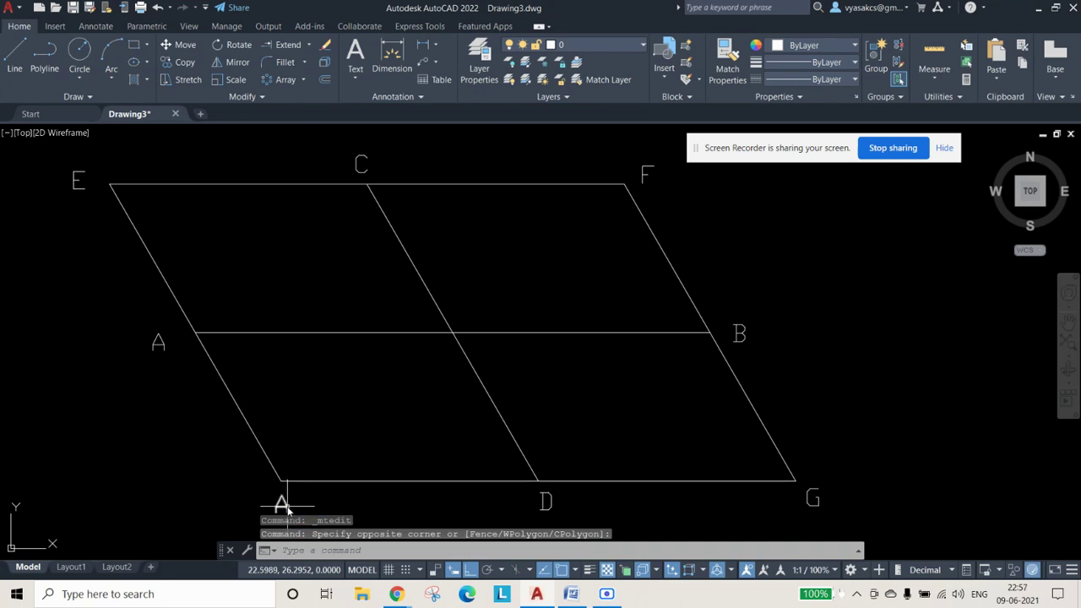
pyautogui.click(287, 508)
pyautogui.write('H')
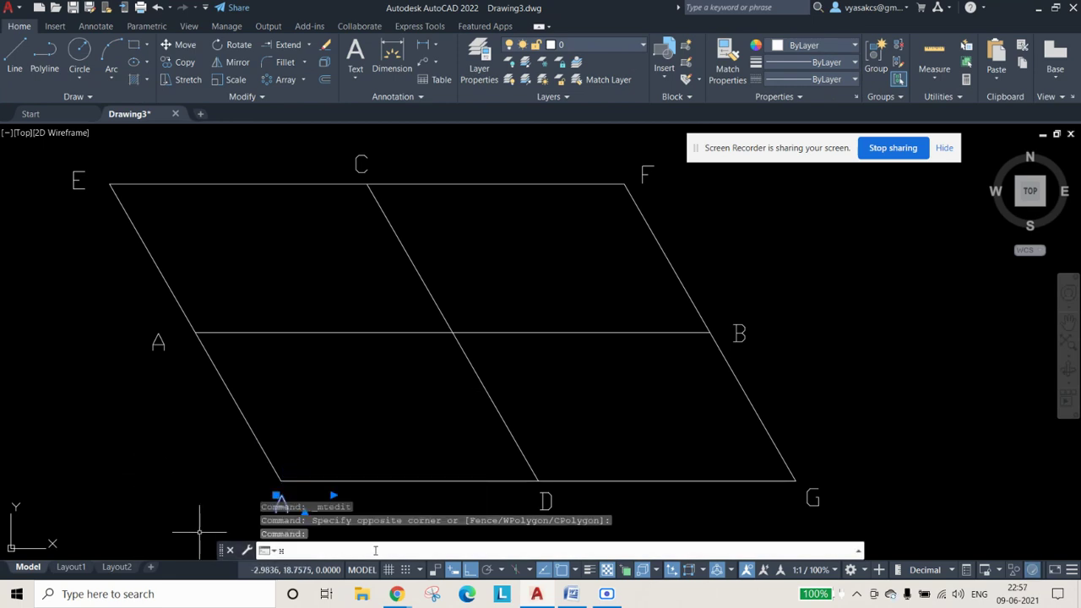
pyautogui.click(194, 449)
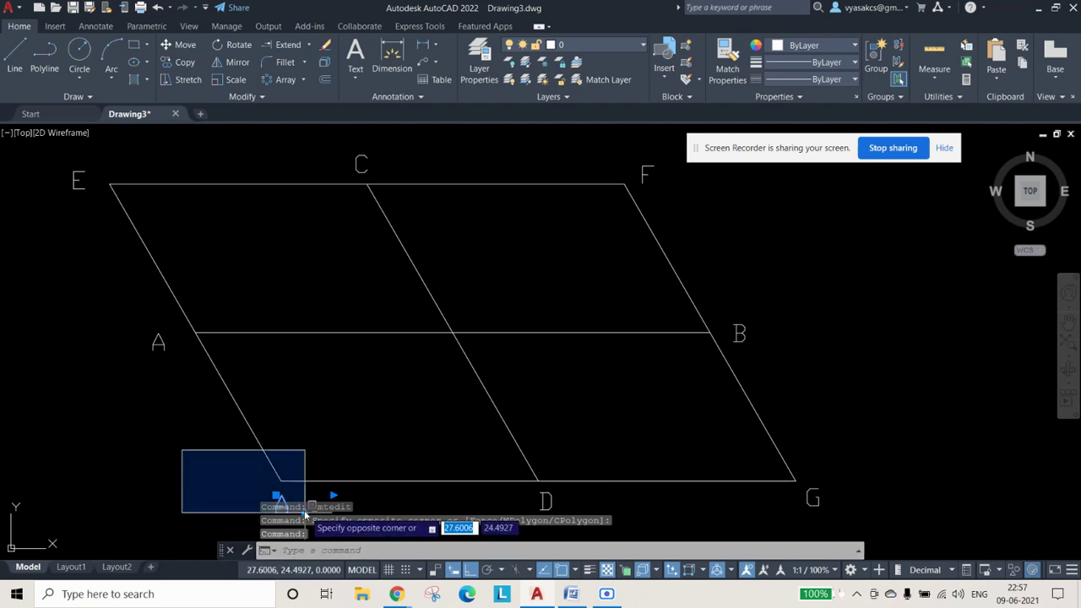
pyautogui.press('Escape')
pyautogui.press('Escape')
pyautogui.press('Escape')
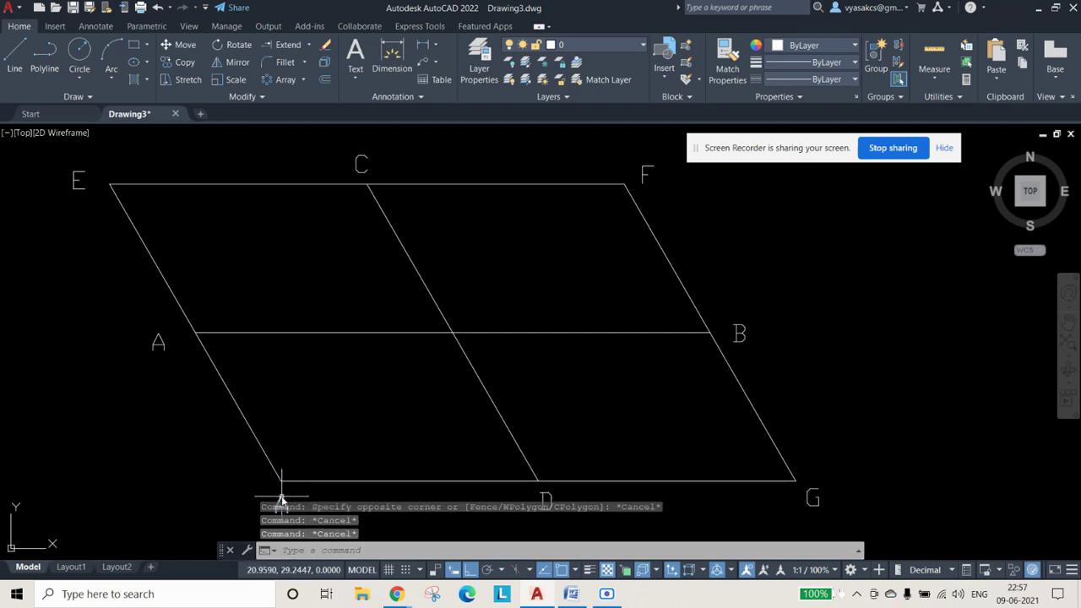
# Step: Change the label at the parallelogram's lower-left corner to H
pyautogui.click(279, 501)
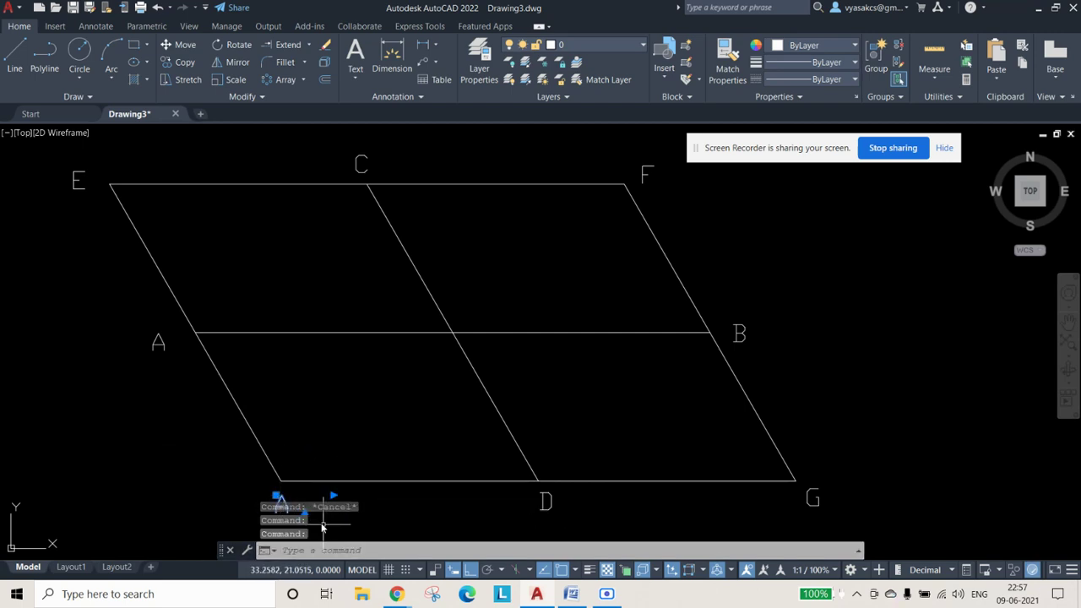
pyautogui.doubleClick(280, 501)
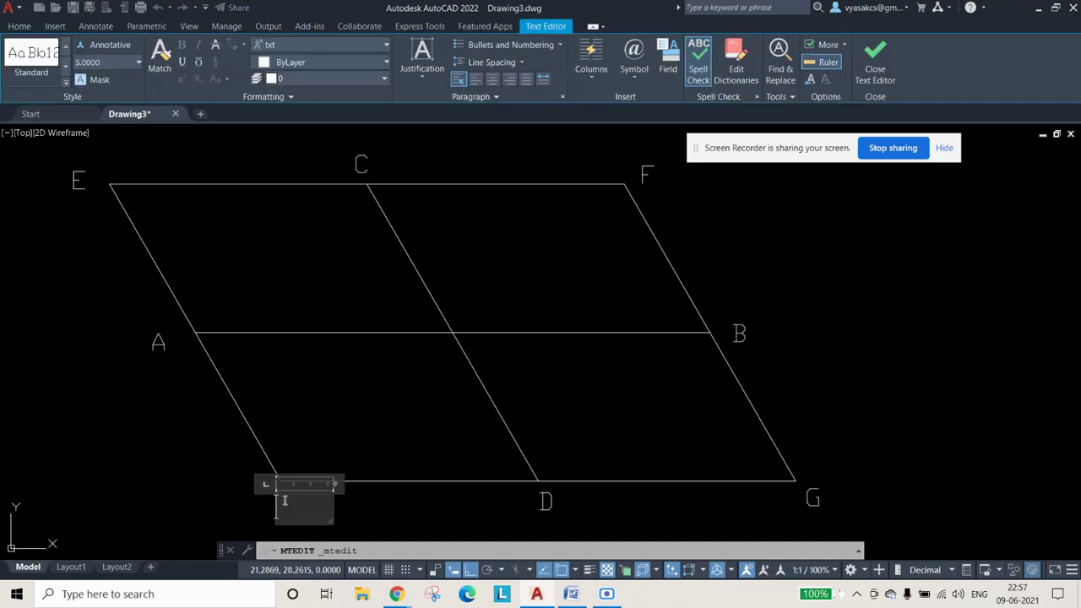
pyautogui.click(395, 380)
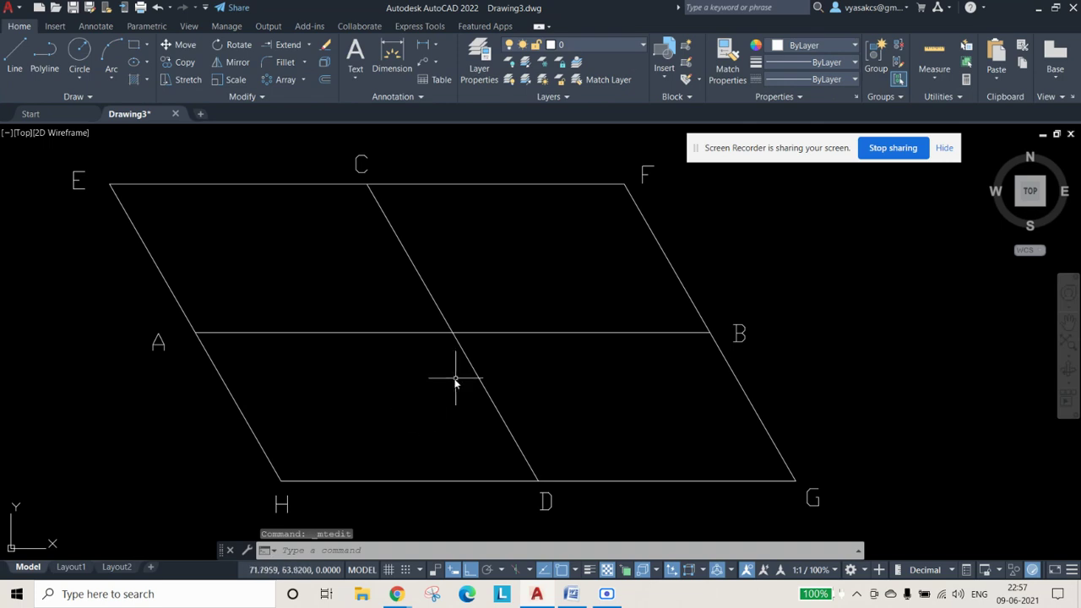
# Step: Paste a copy of the label A beside the intersection of the two midlines and change its text to O
pyautogui.hotkey('ctrl', 'c')
pyautogui.hotkey('ctrl', 'v')
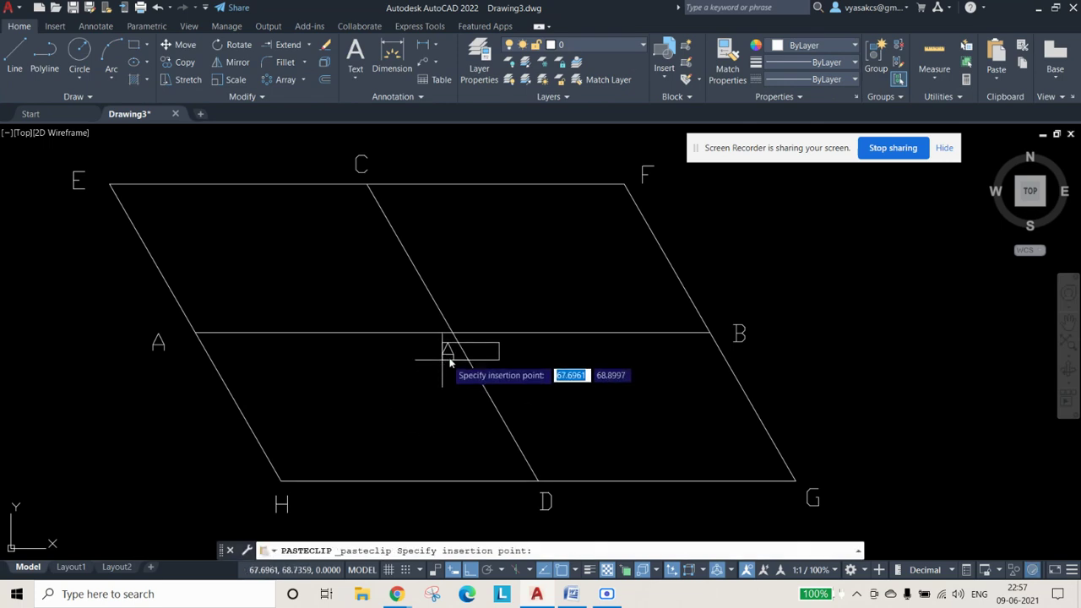
pyautogui.click(474, 354)
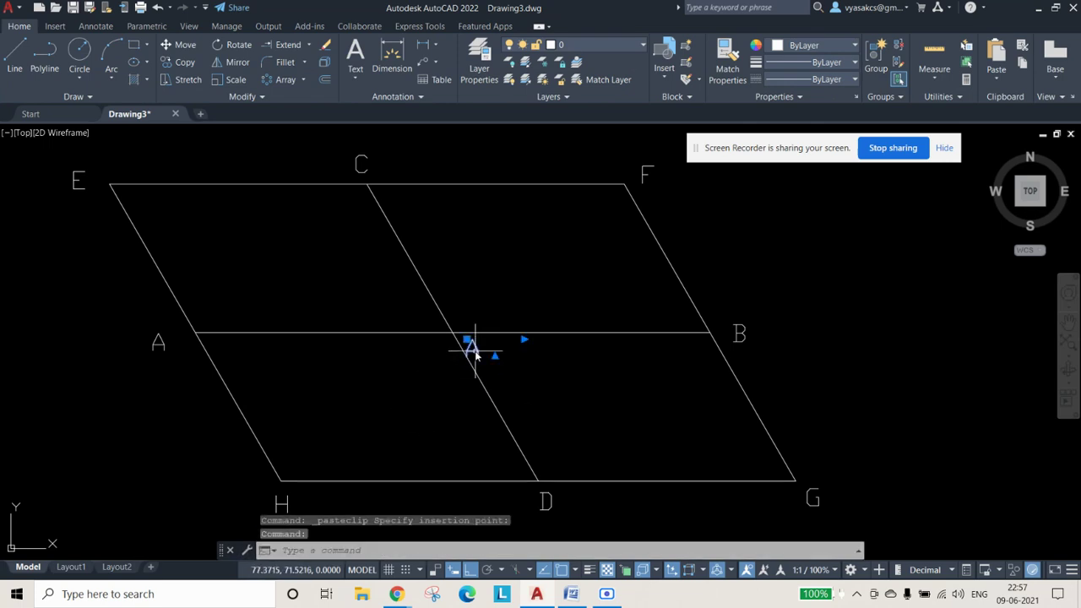
pyautogui.doubleClick(471, 347)
pyautogui.press('Delete')
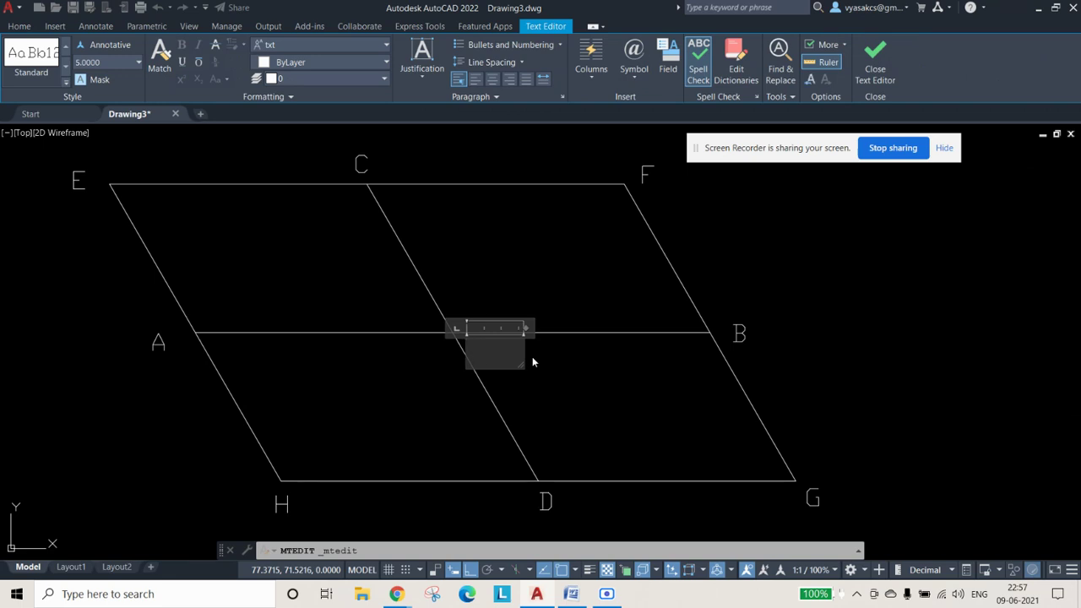
pyautogui.click(862, 322)
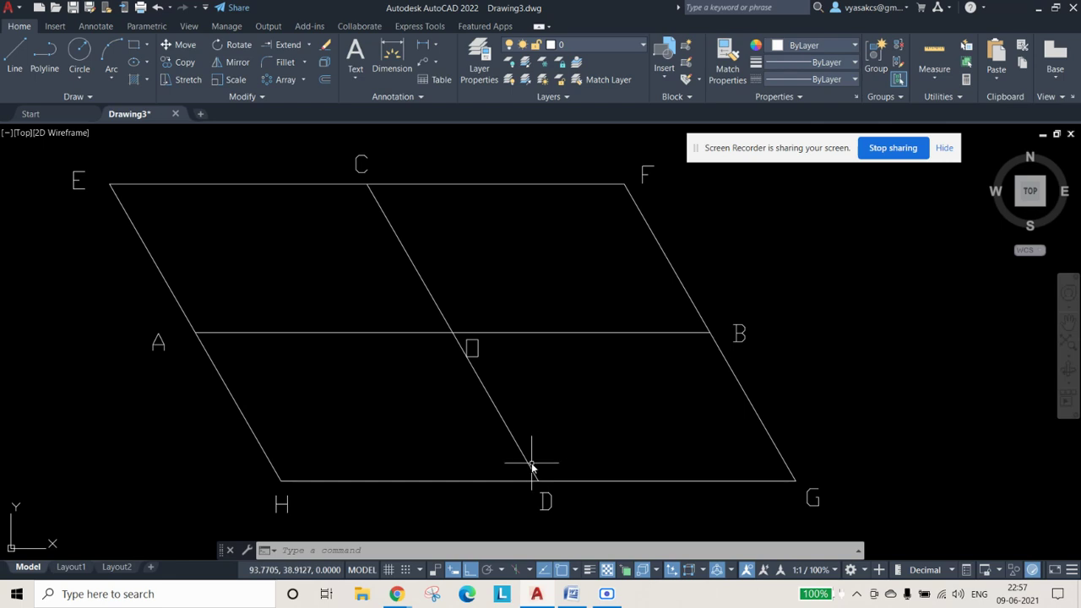
# Step: Draw connected lines from corner E to point A and on to the center point O
pyautogui.click(15, 57)
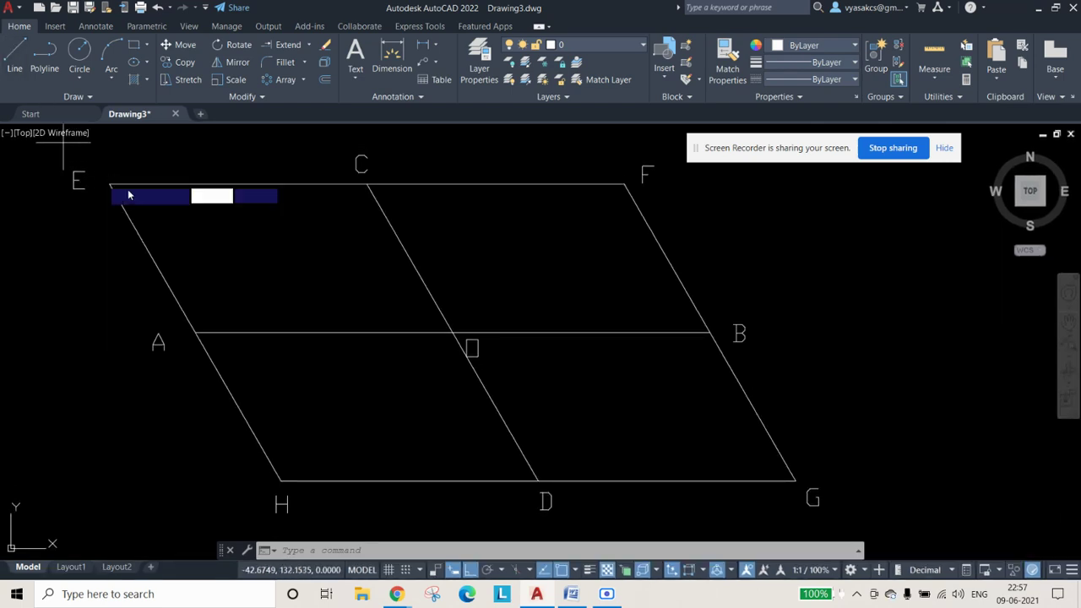
pyautogui.click(110, 183)
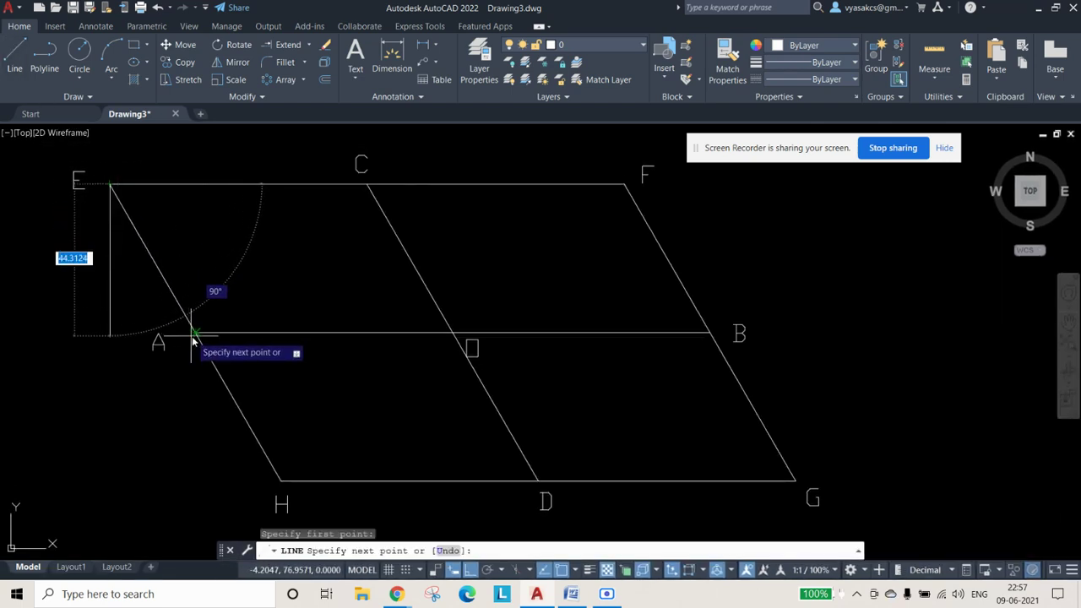
pyautogui.click(195, 332)
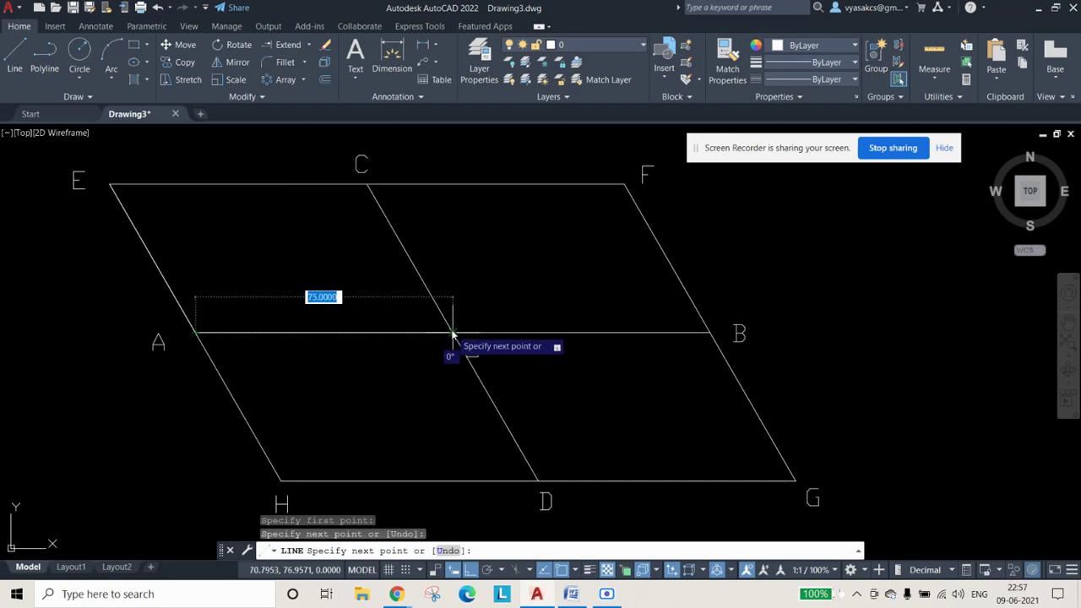
pyautogui.click(452, 333)
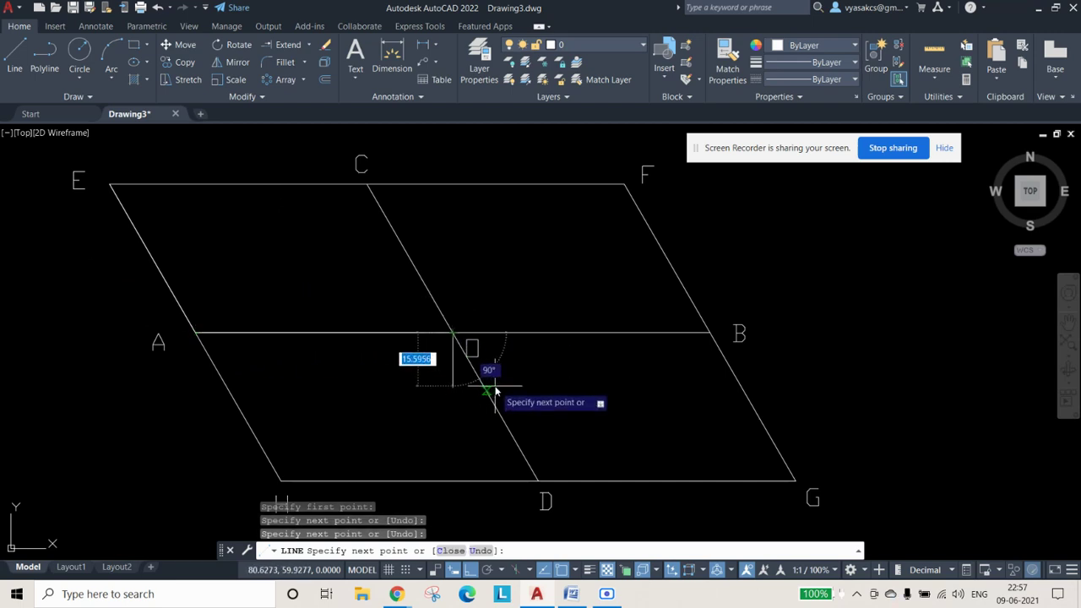
pyautogui.press('Escape')
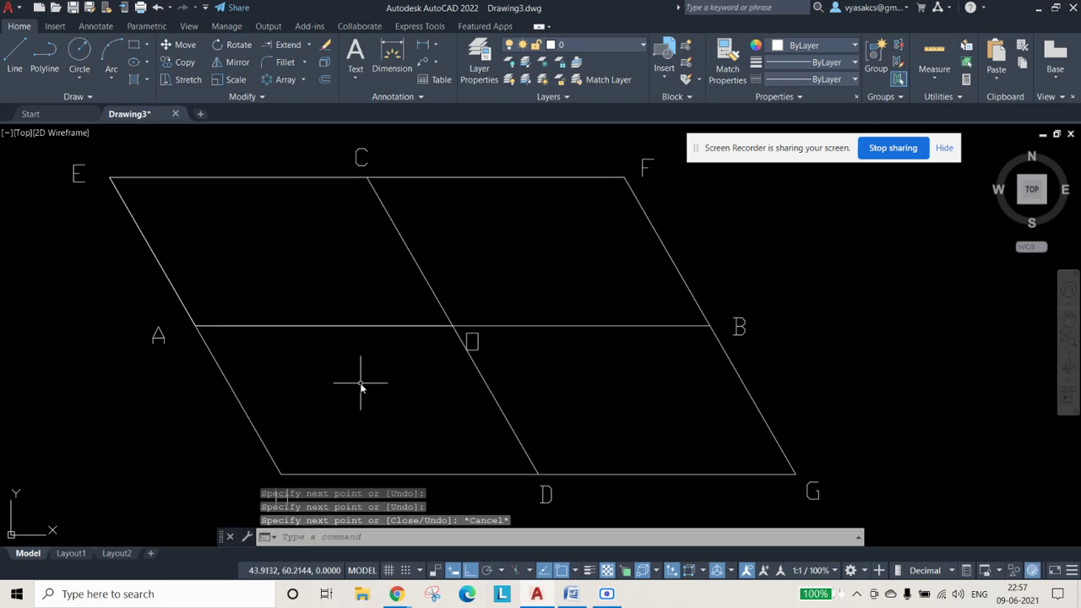
# Step: Set the point style to a square with an X inside and the point size to 3% relative to screen
pyautogui.write('ptype')
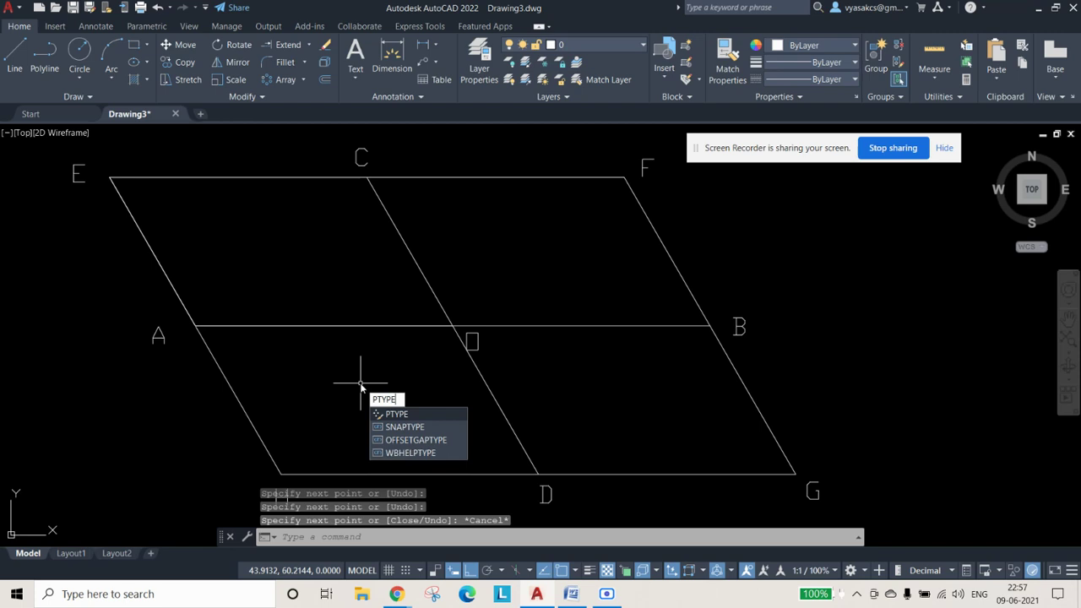
pyautogui.press('Return')
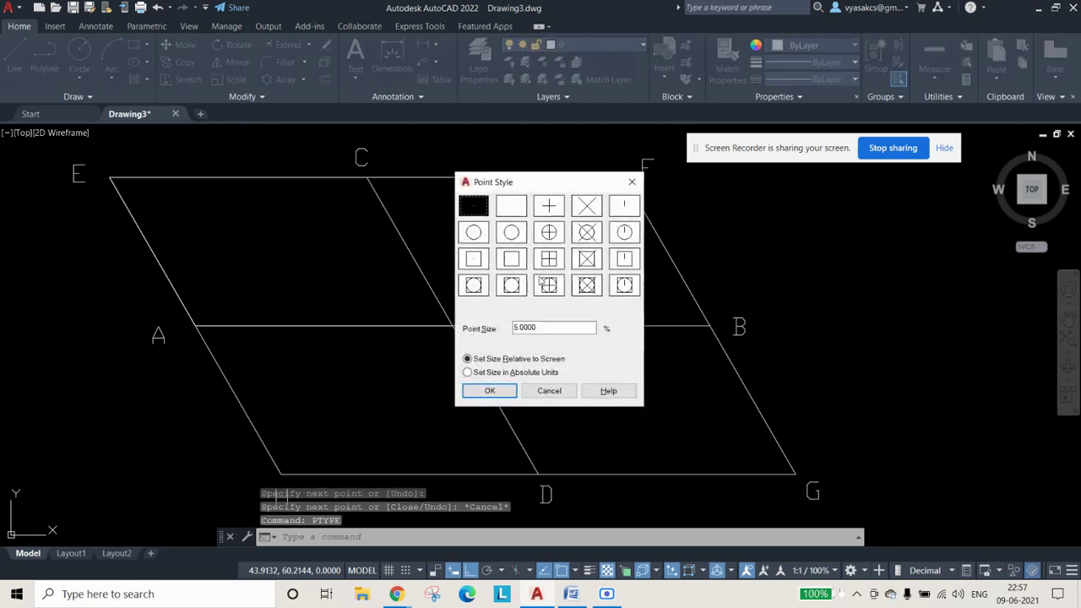
pyautogui.click(595, 264)
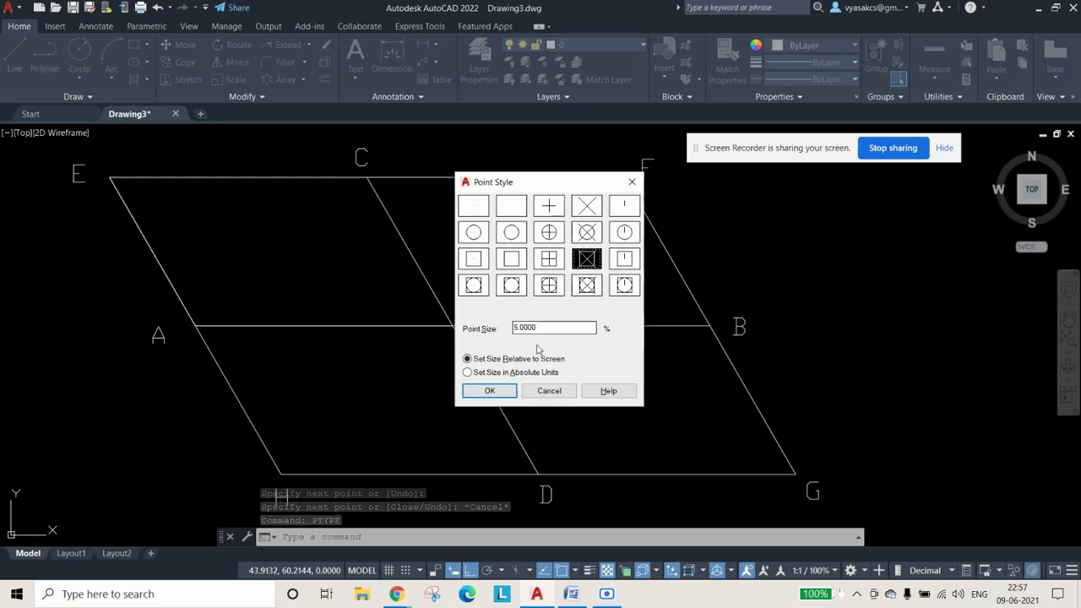
pyautogui.moveTo(560, 328); pyautogui.dragTo(480, 340)
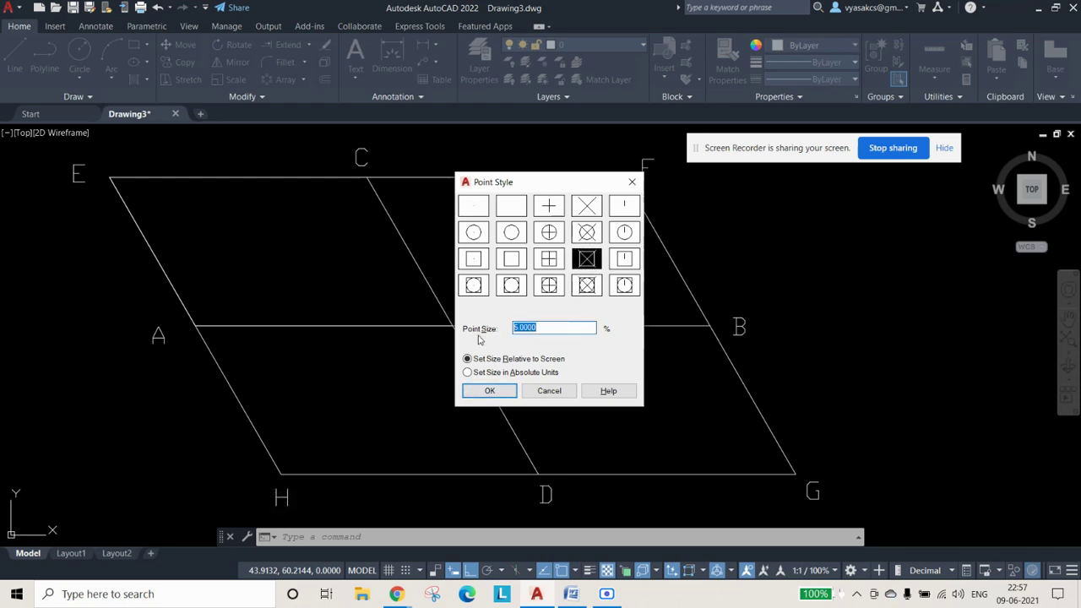
pyautogui.write('3')
pyautogui.click(490, 391)
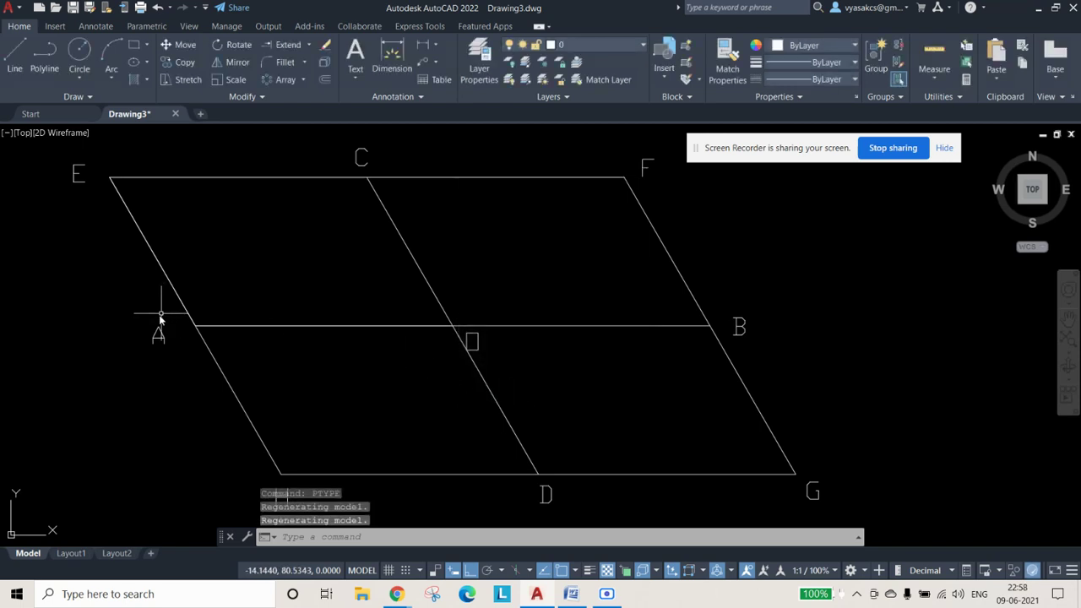
# Step: Divide the line from E to A into 4 equal segments
pyautogui.write('DI')
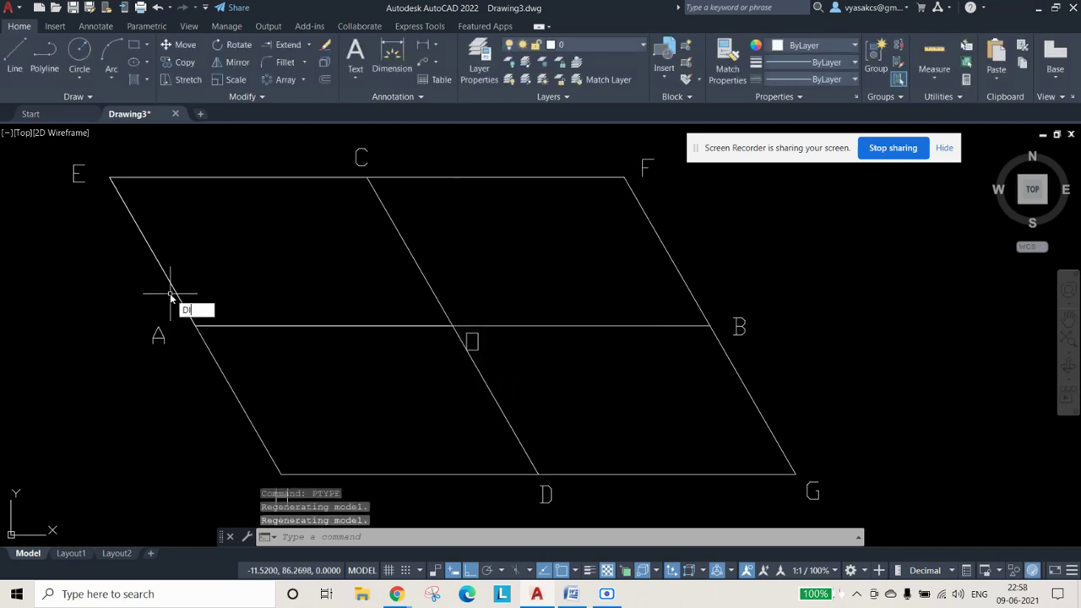
pyautogui.write('V')
pyautogui.press('Return')
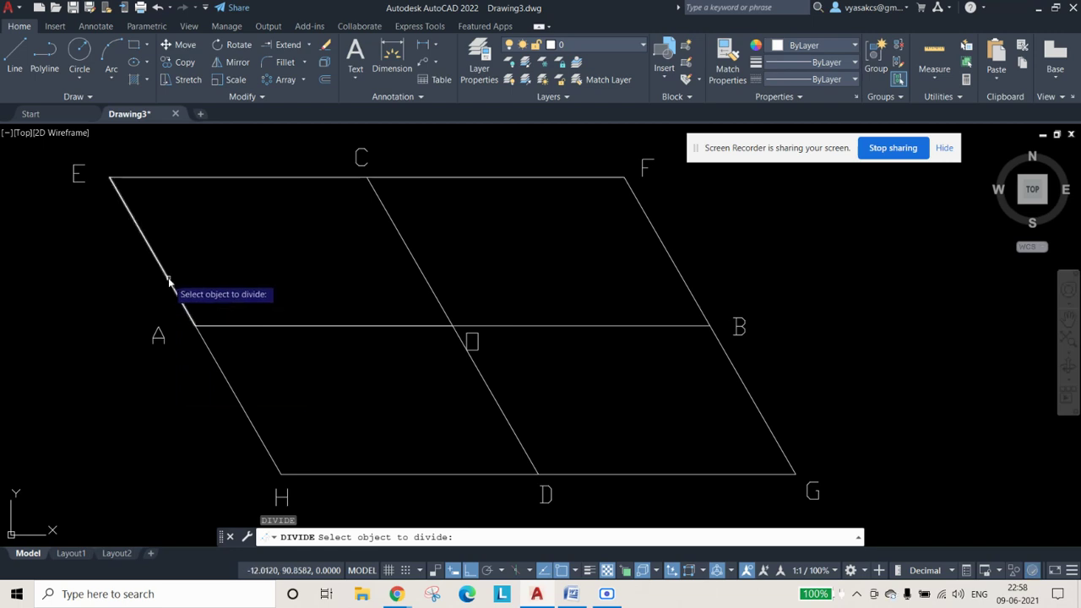
pyautogui.click(168, 281)
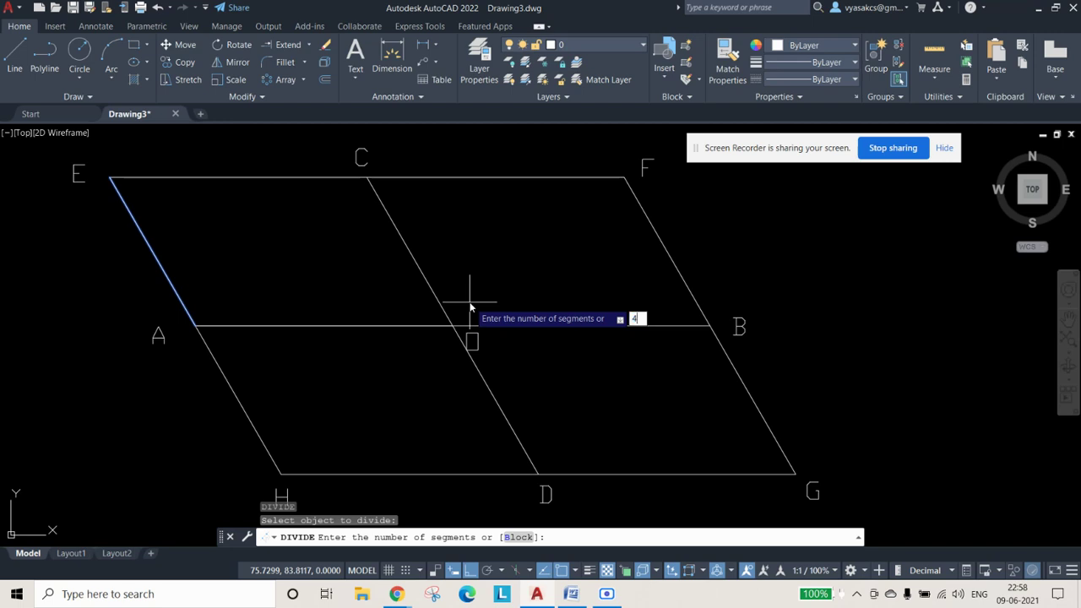
pyautogui.press('Return')
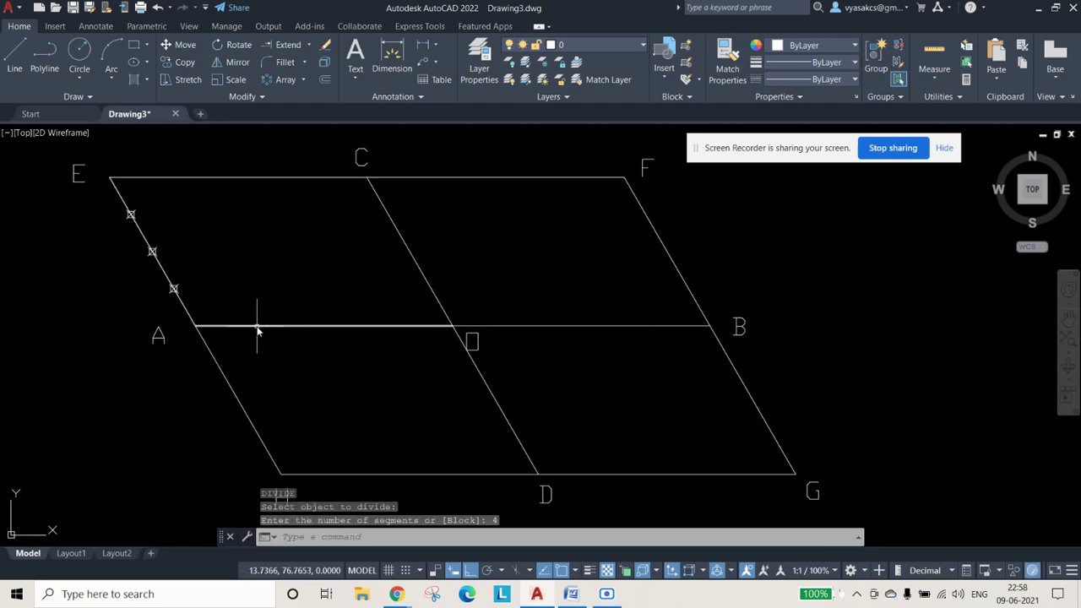
# Step: Divide the line from A to O into 4 equal segments
pyautogui.write('DIV')
pyautogui.press('Return')
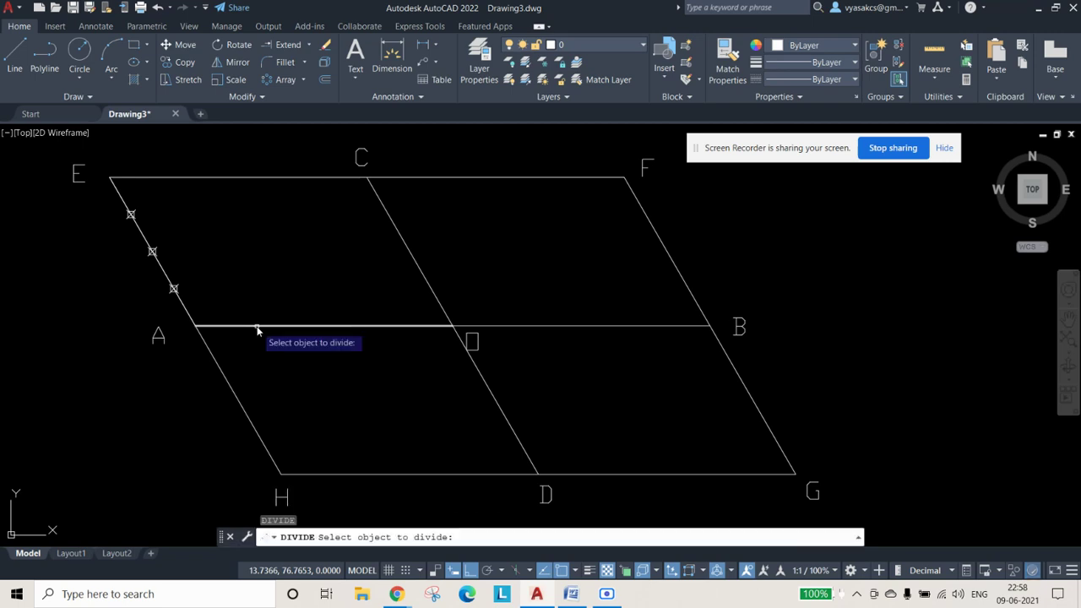
pyautogui.click(242, 326)
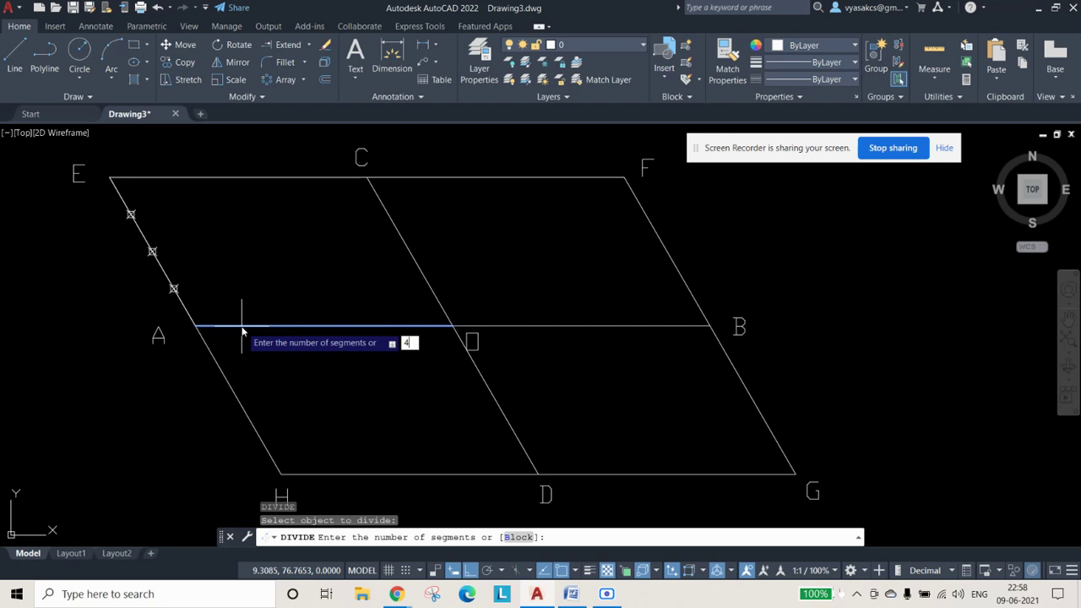
pyautogui.press('Return')
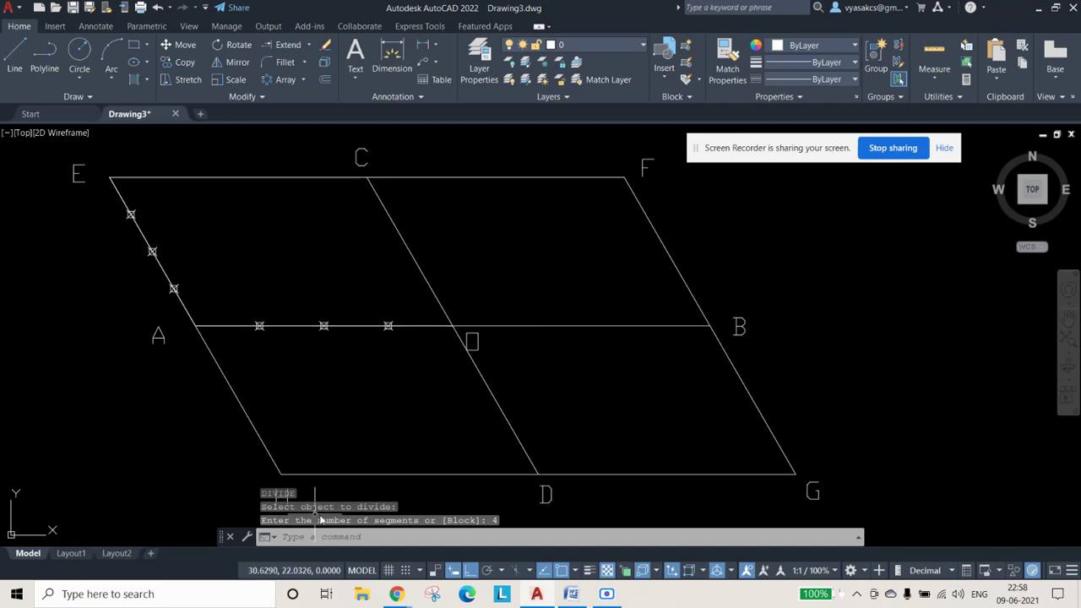
pyautogui.click(18, 60)
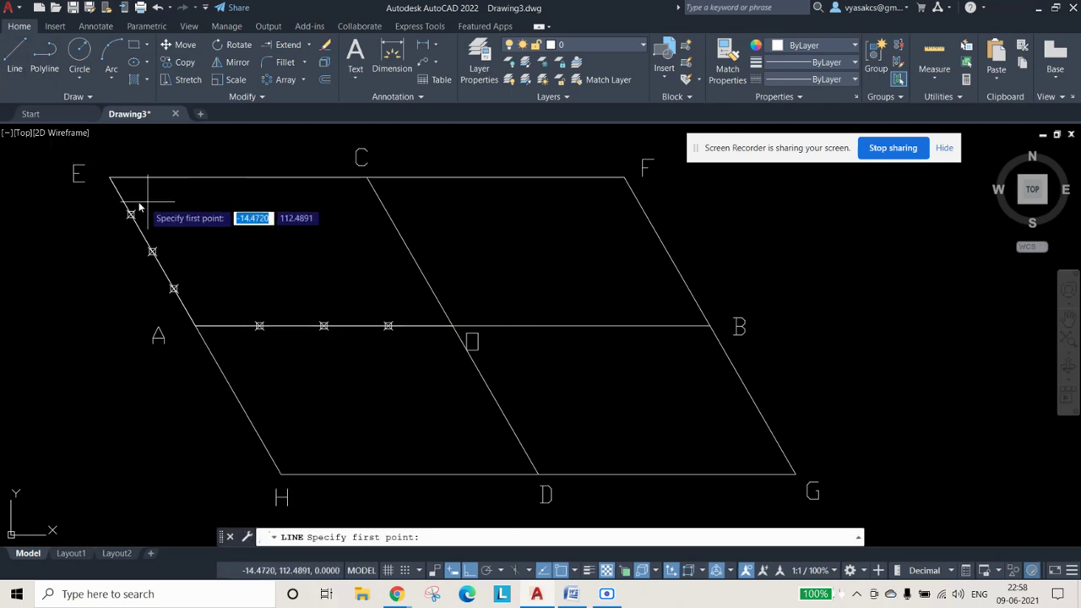
pyautogui.press('Escape')
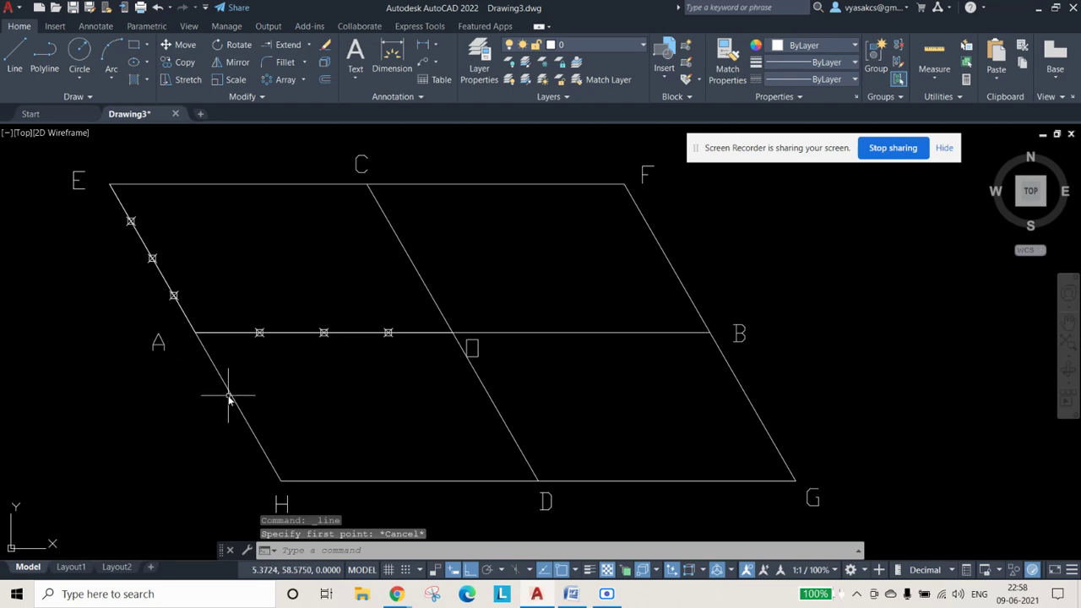
# Step: Paste a copy of the label A below the division point nearest A on line AO and change its text to 1
pyautogui.hotkey('ctrl', 'c')
pyautogui.hotkey('ctrl', 'v')
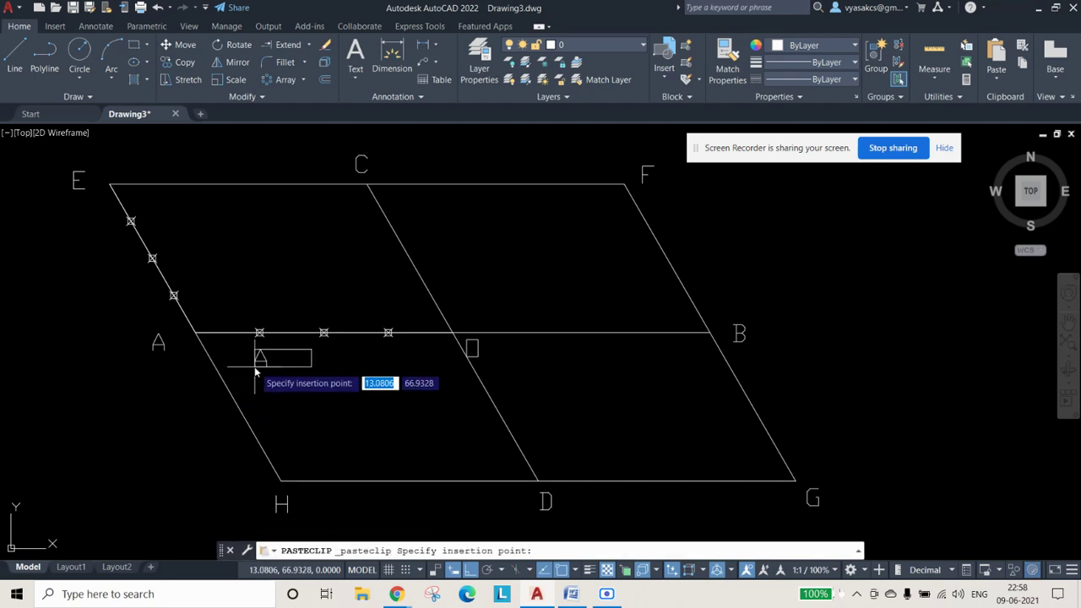
pyautogui.click(261, 357)
pyautogui.doubleClick(262, 357)
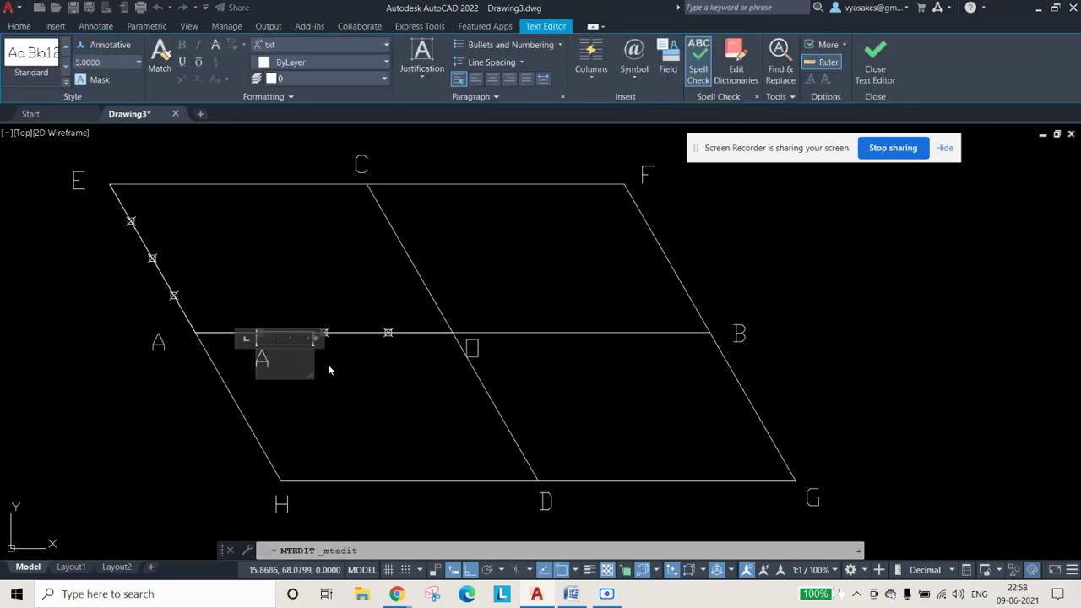
pyautogui.press('BackSpace')
pyautogui.write('1')
pyautogui.click(343, 359)
# Step: Paste another copy of the label A below the middle division point of line AO and change its text to 2
pyautogui.hotkey('ctrl', 'c')
pyautogui.hotkey('ctrl', 'v')
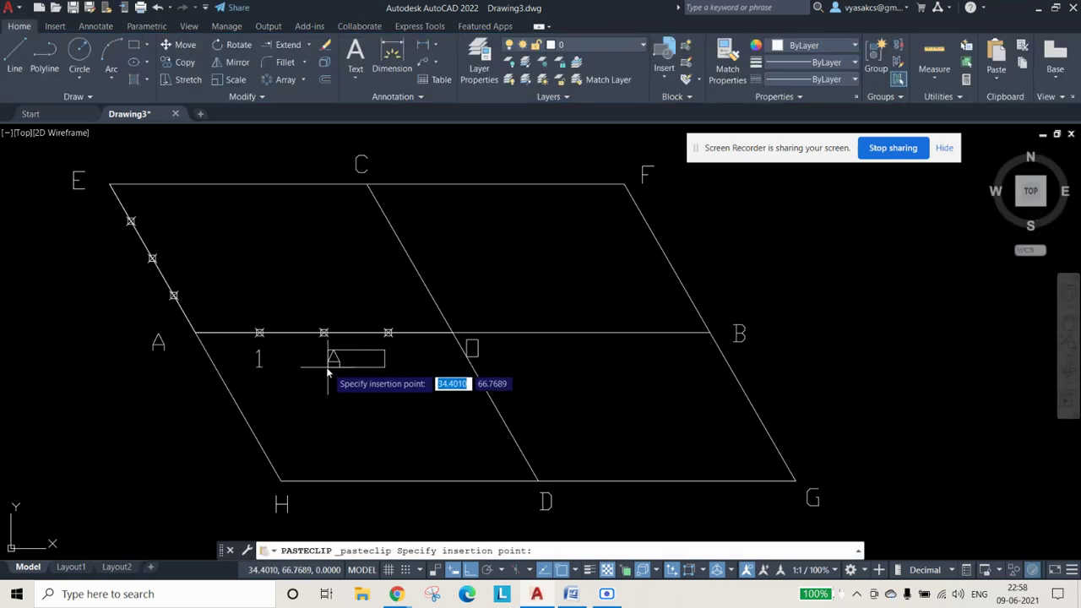
pyautogui.click(325, 366)
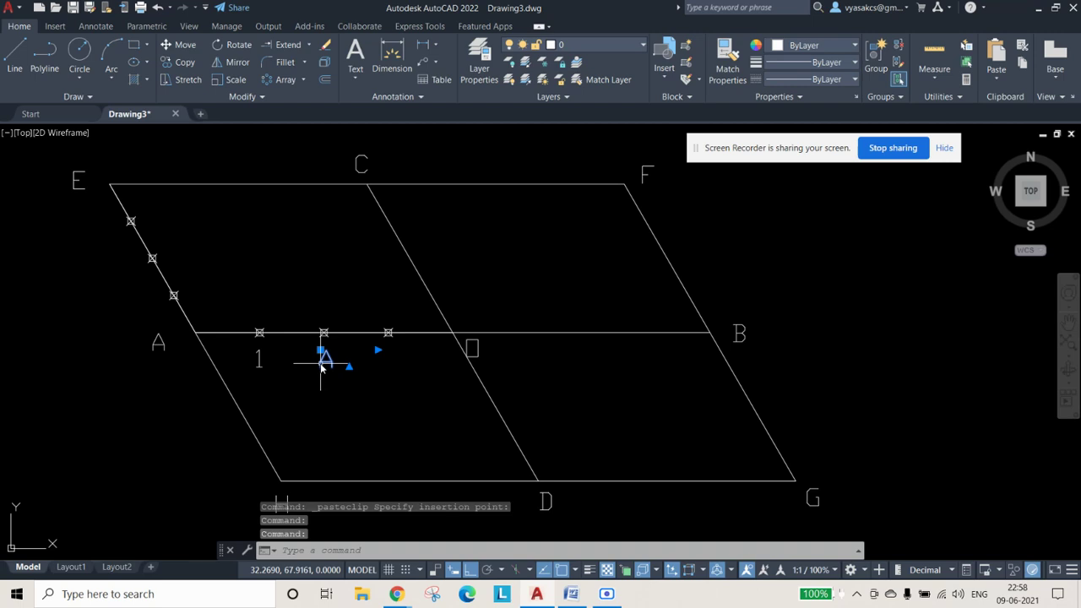
pyautogui.press('Escape')
pyautogui.click(328, 364)
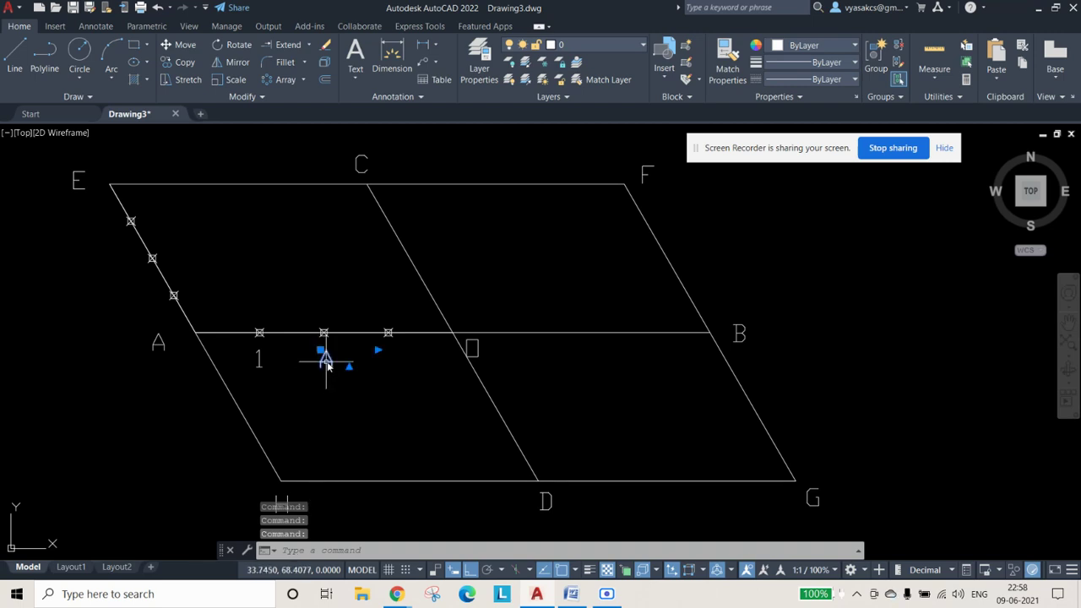
pyautogui.doubleClick(328, 363)
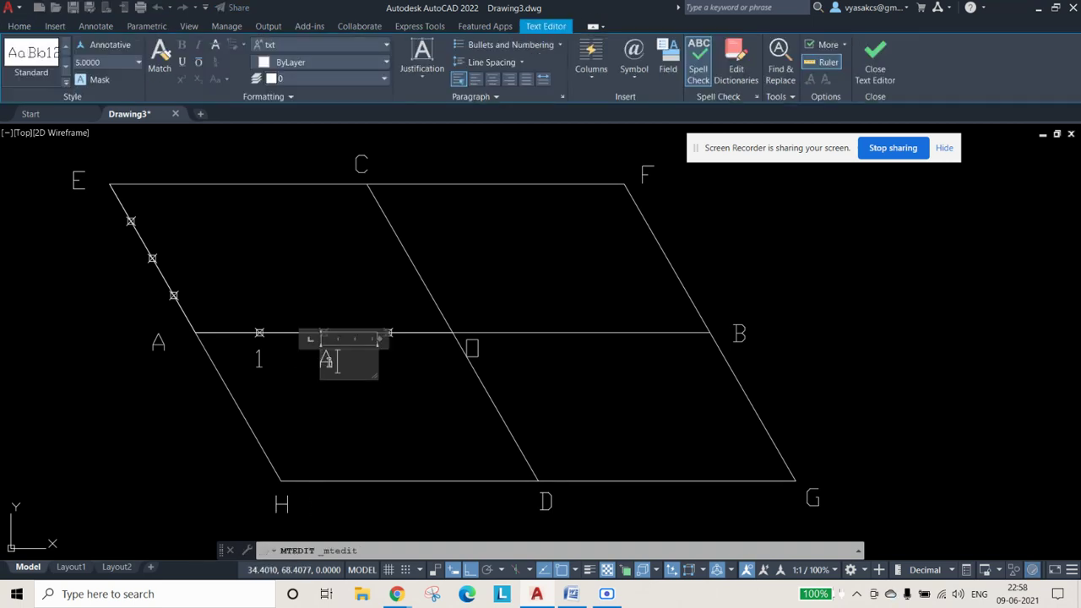
pyautogui.click(425, 395)
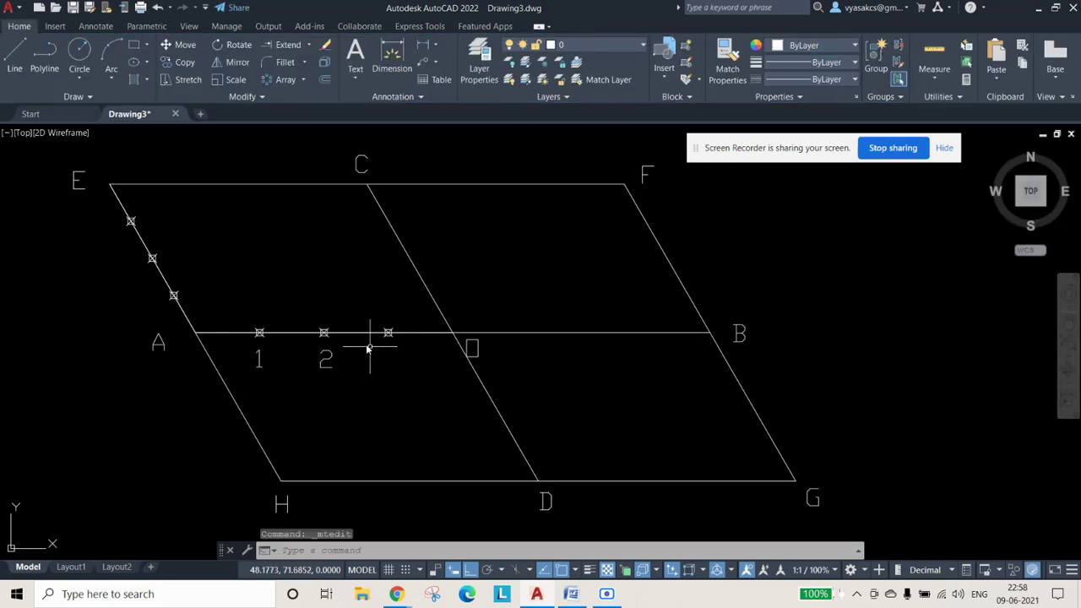
# Step: Paste a copy of the label A below the division point nearest O on line AO and change its text to 3
pyautogui.hotkey('ctrl', 'c')
pyautogui.hotkey('ctrl', 'v')
pyautogui.click(391, 365)
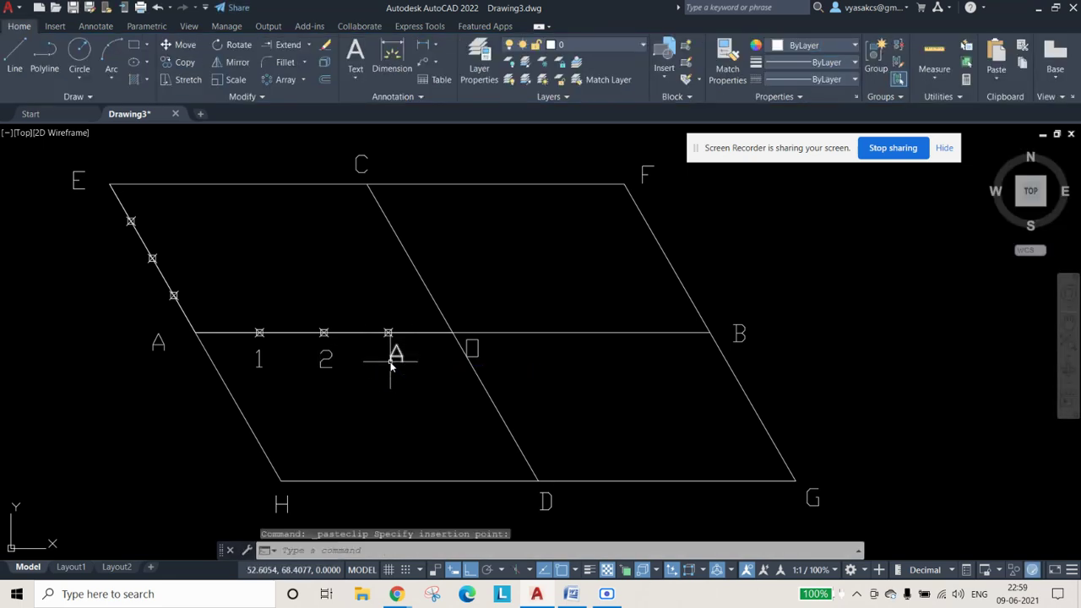
pyautogui.doubleClick(393, 357)
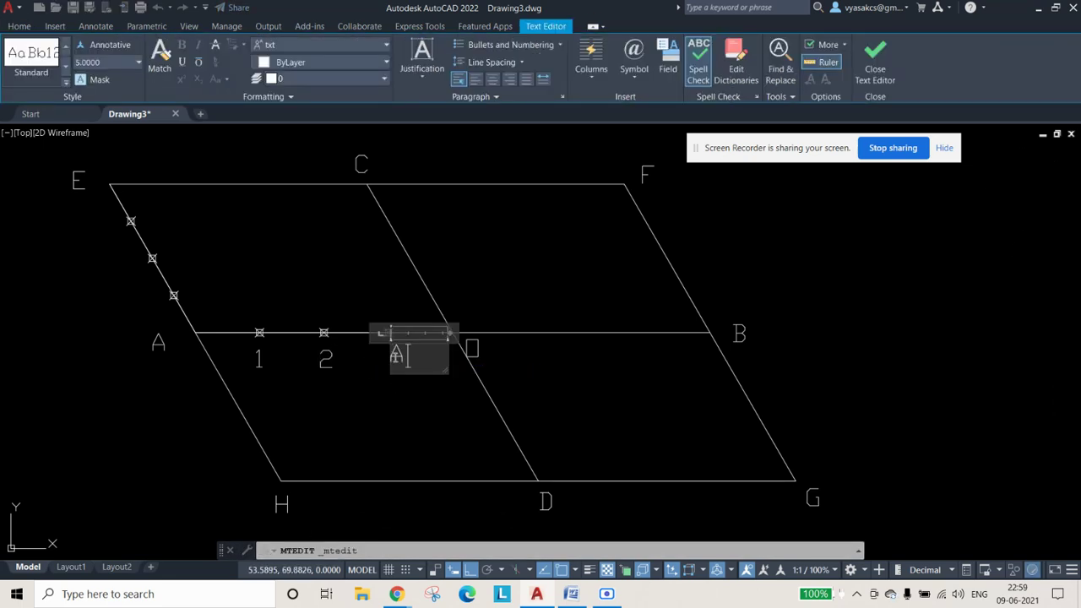
pyautogui.write('3')
pyautogui.click(559, 376)
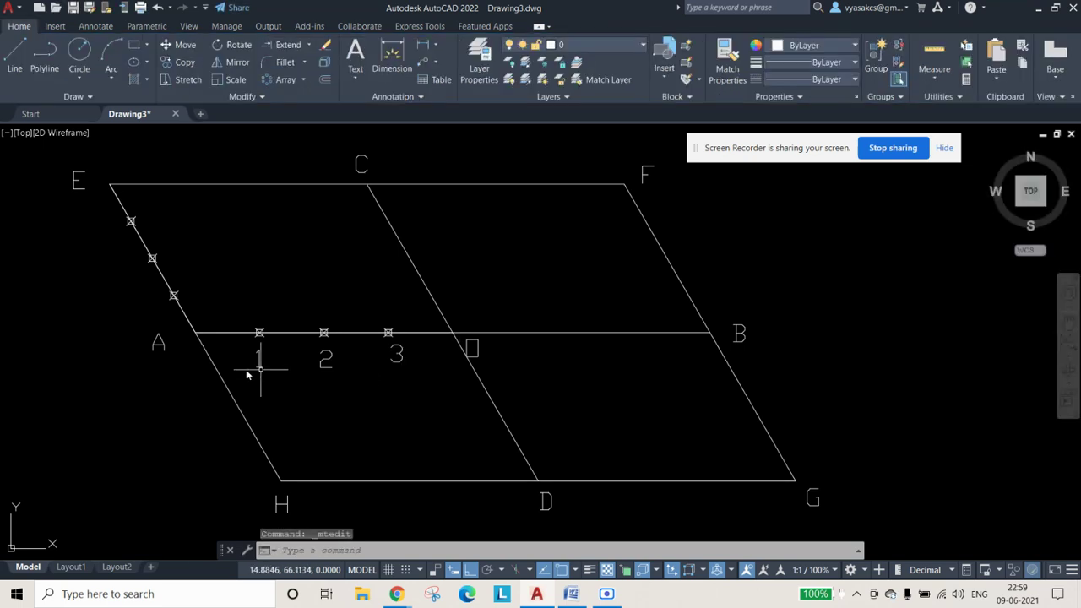
# Step: Copy the label 1 beside the division point nearest A on line EA and change its text to 1'
pyautogui.click(258, 358)
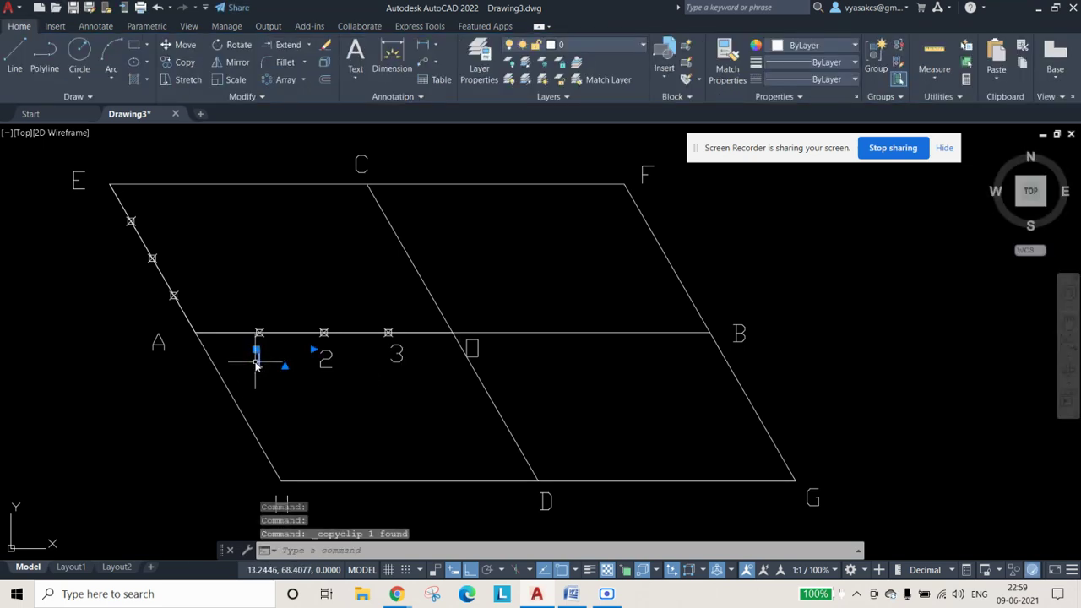
pyautogui.hotkey('ctrl', 'c')
pyautogui.hotkey('ctrl', 'v')
pyautogui.click(149, 319)
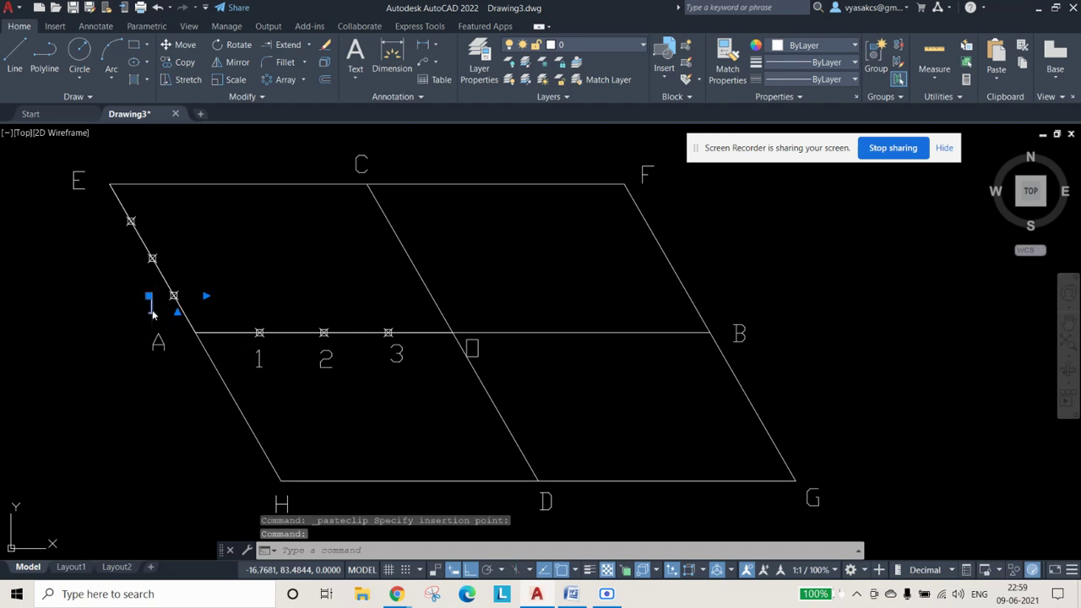
pyautogui.doubleClick(174, 300)
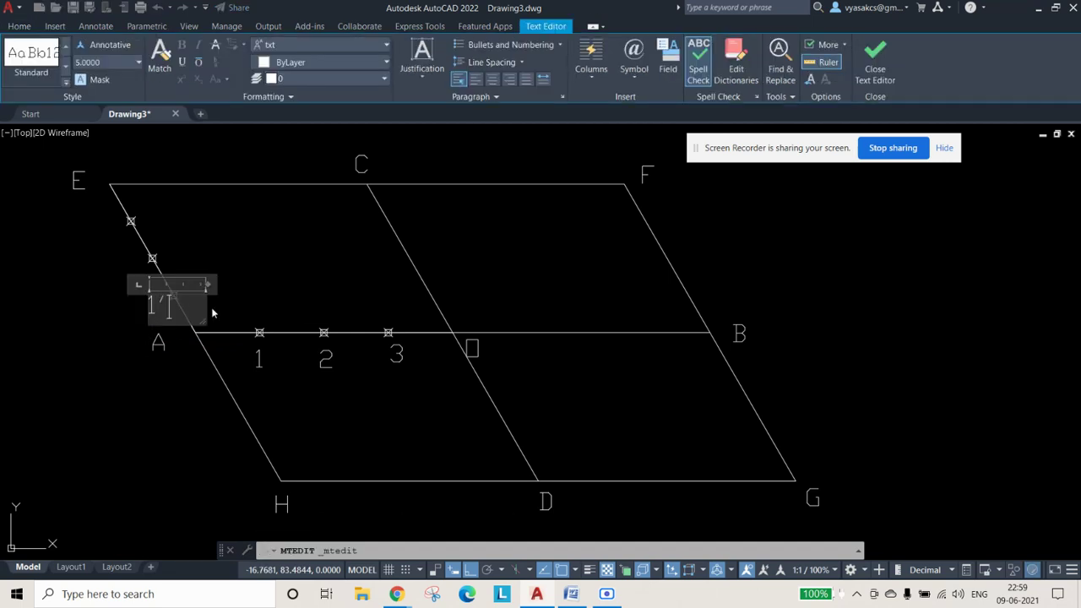
pyautogui.click(305, 385)
# Step: Copy the label 2 beside the middle division point of line EA and change its text to 2'
pyautogui.click(326, 357)
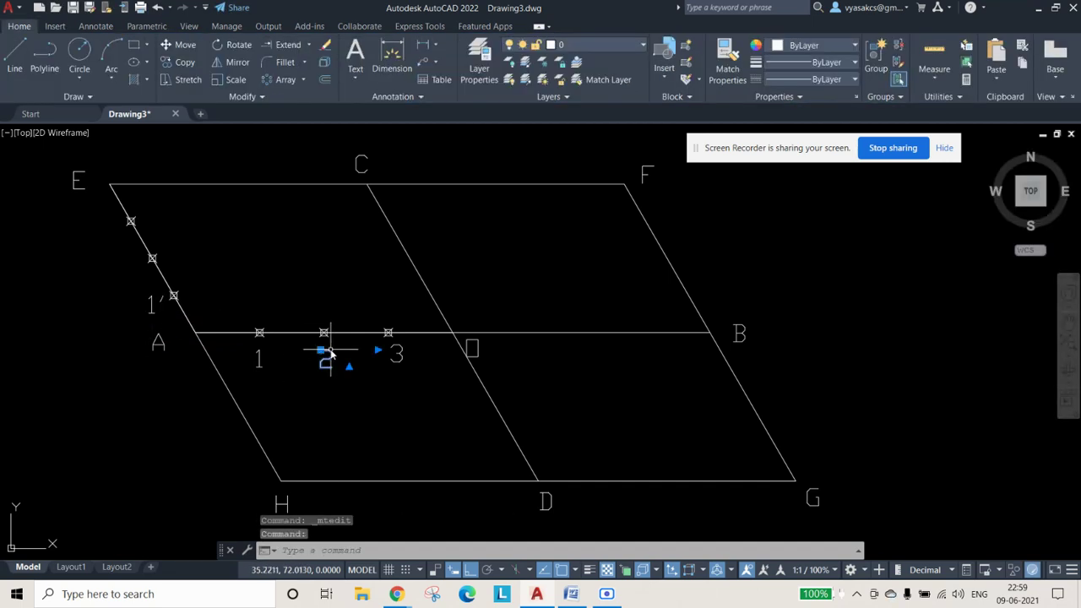
pyautogui.hotkey('ctrl', 'c')
pyautogui.hotkey('ctrl', 'v')
pyautogui.click(131, 272)
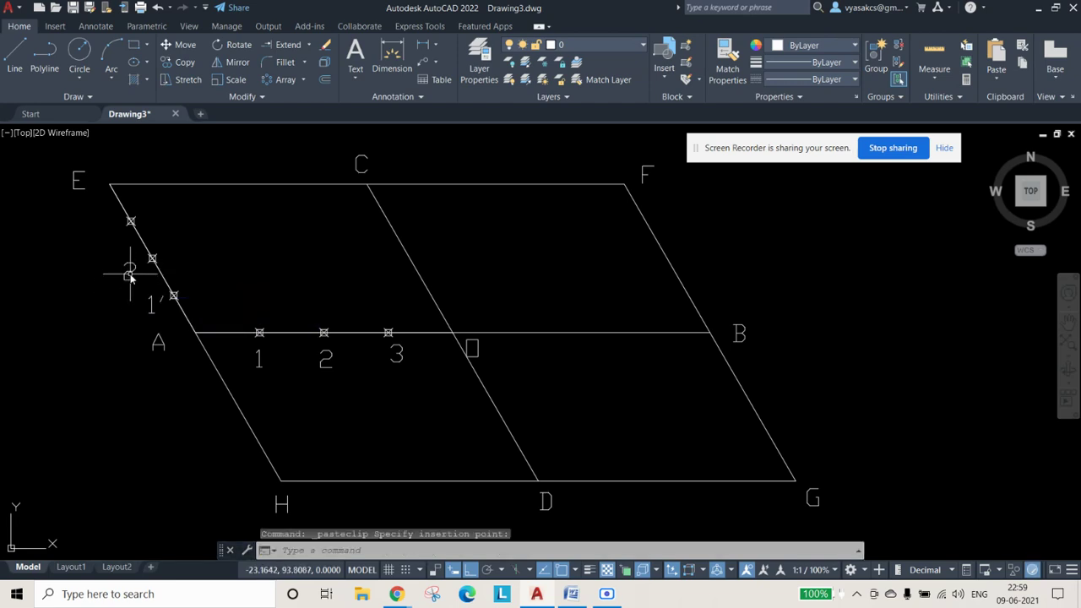
pyautogui.doubleClick(129, 272)
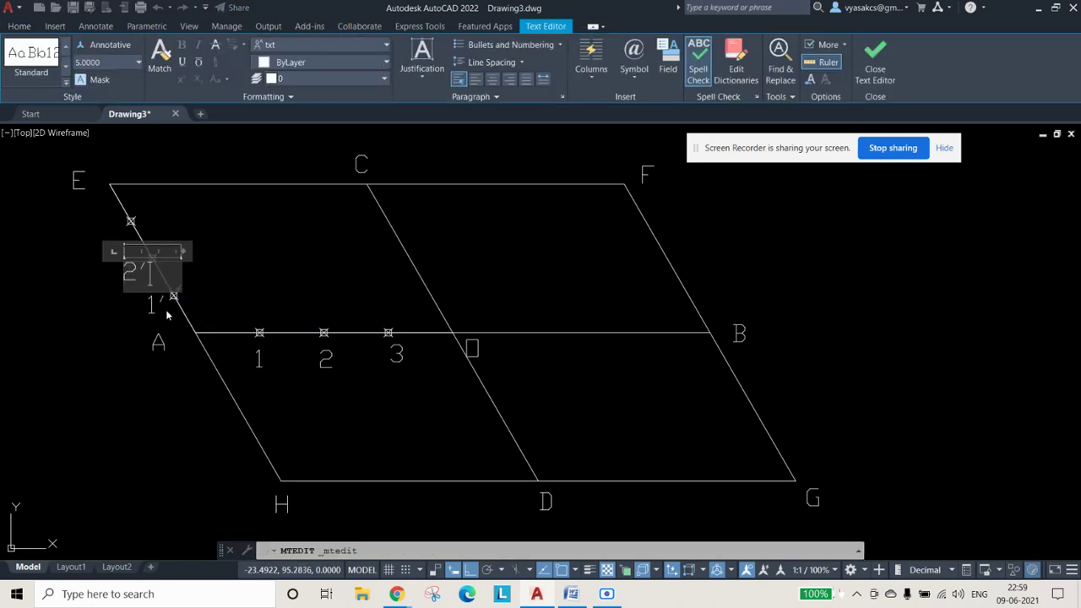
pyautogui.write("'")
pyautogui.click(367, 379)
# Step: Copy the label 3 beside the division point nearest E on line EA and change its text to 3'
pyautogui.click(397, 353)
pyautogui.hotkey('ctrl', 'c')
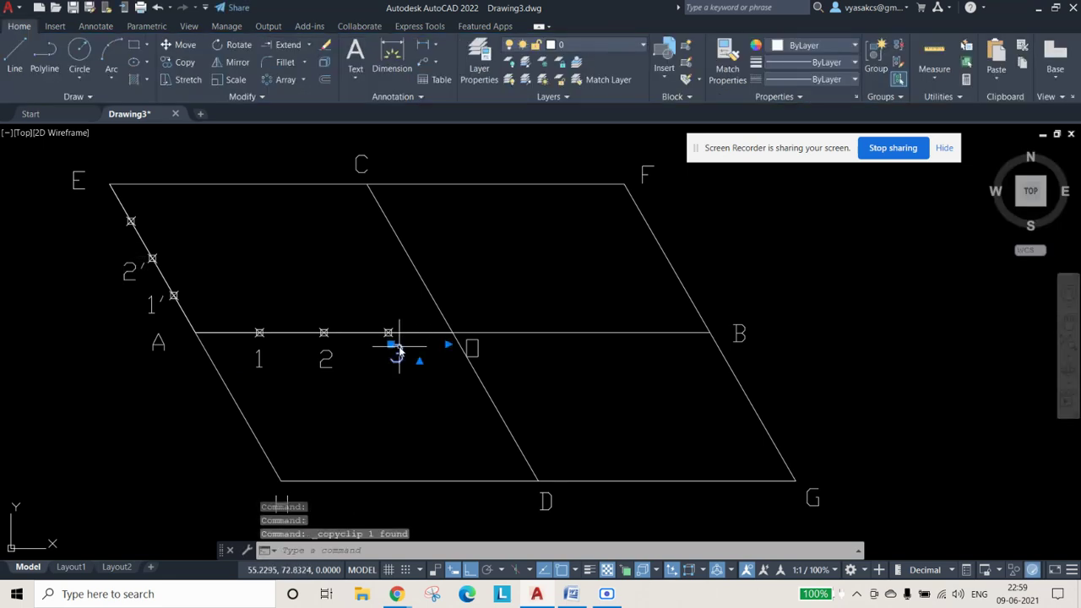
pyautogui.hotkey('ctrl', 'v')
pyautogui.click(111, 229)
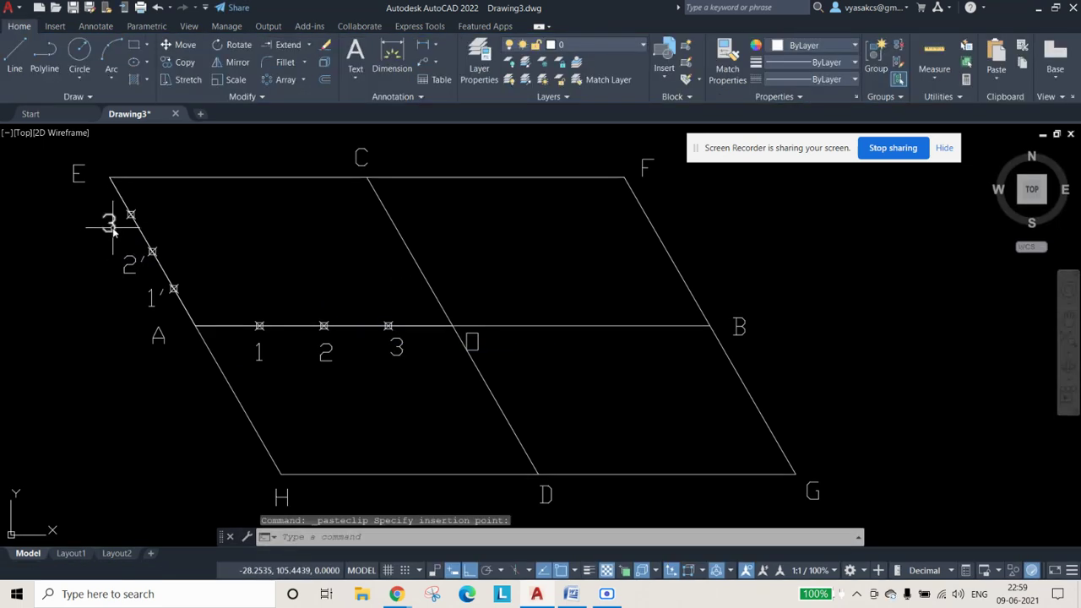
pyautogui.doubleClick(111, 224)
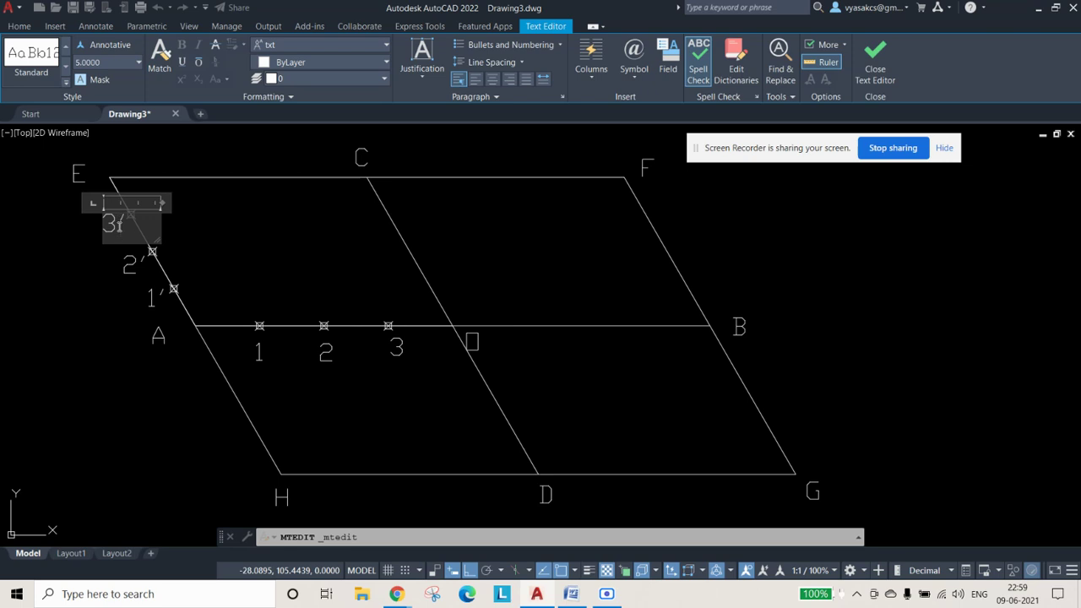
pyautogui.click(90, 394)
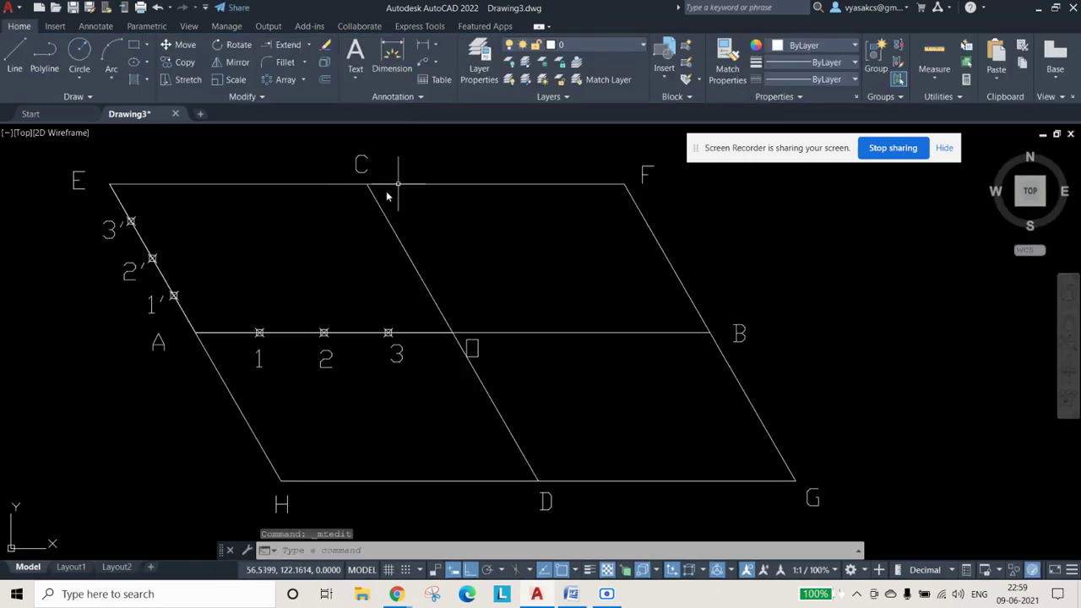
# Step: Draw straight lines joining point C to the division points 3', 2' and 1' on line EA
pyautogui.click(15, 60)
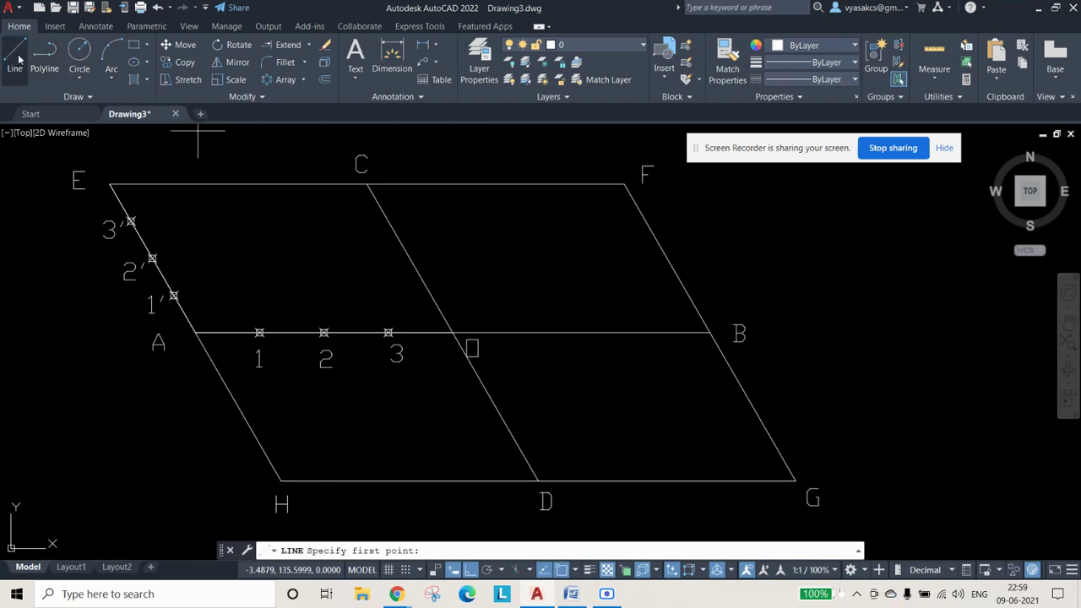
pyautogui.click(366, 184)
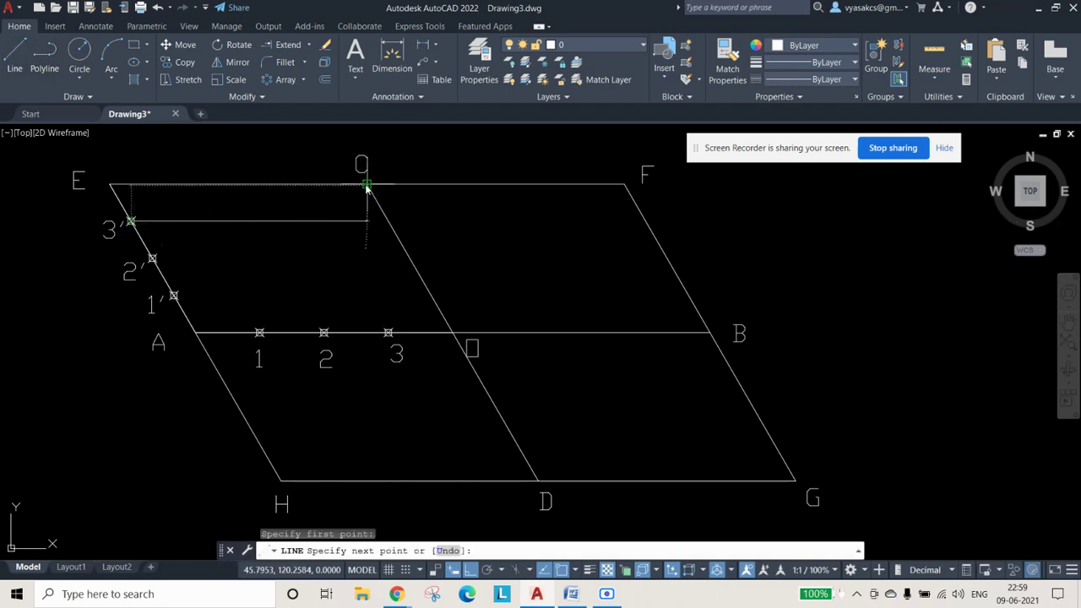
pyautogui.click(152, 259)
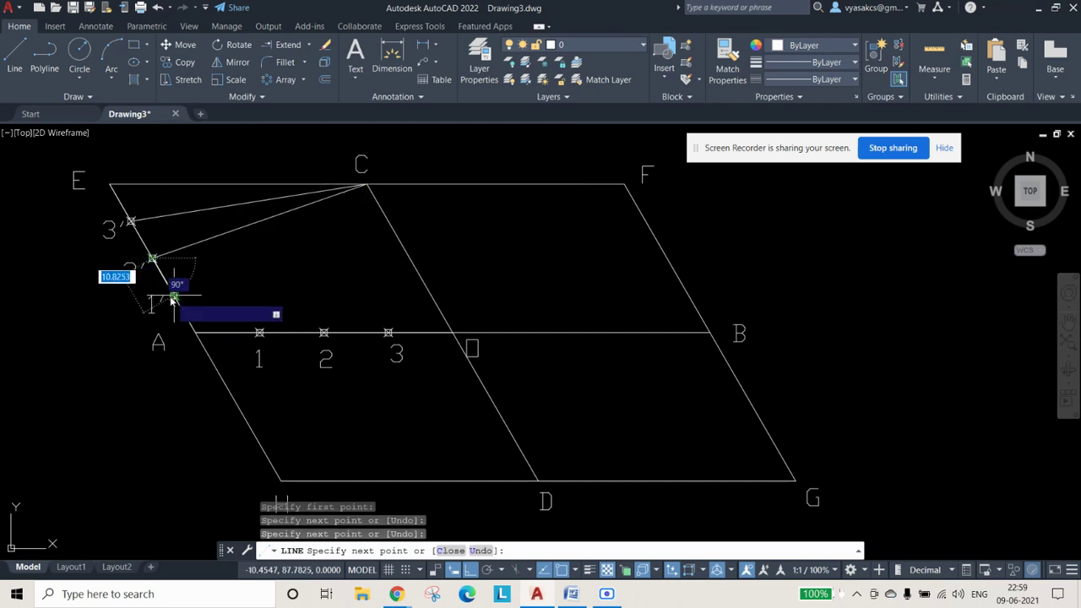
pyautogui.press('Escape')
pyautogui.click(16, 61)
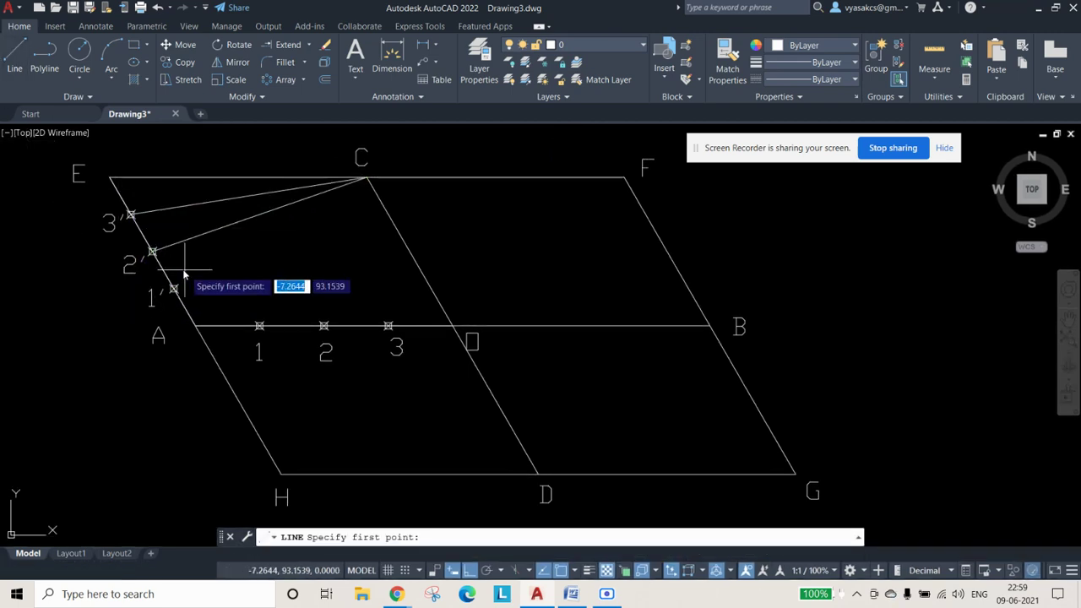
pyautogui.click(173, 289)
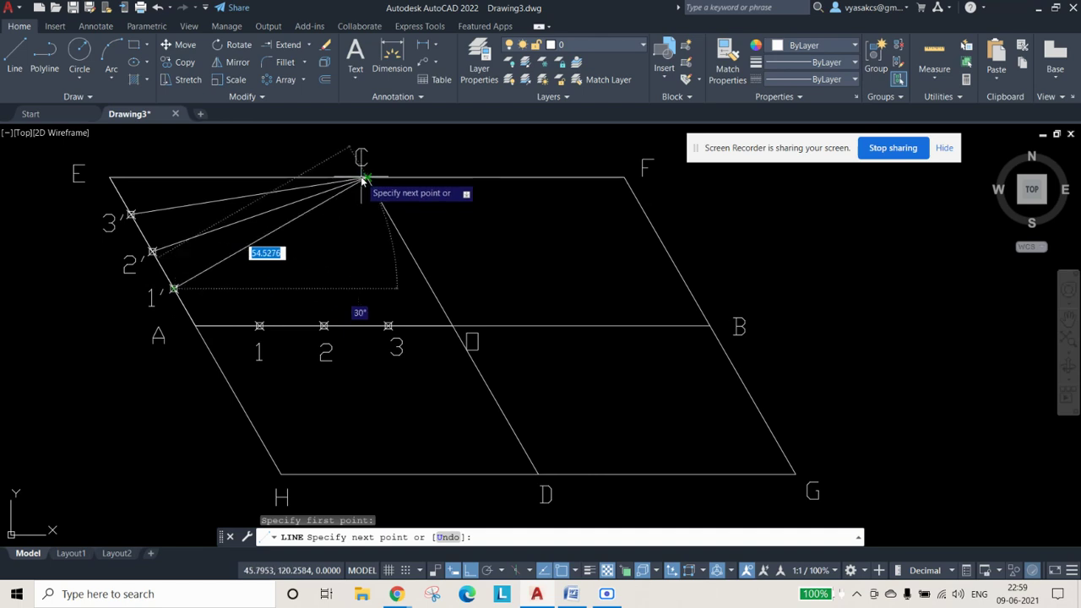
pyautogui.click(355, 183)
pyautogui.press('Escape')
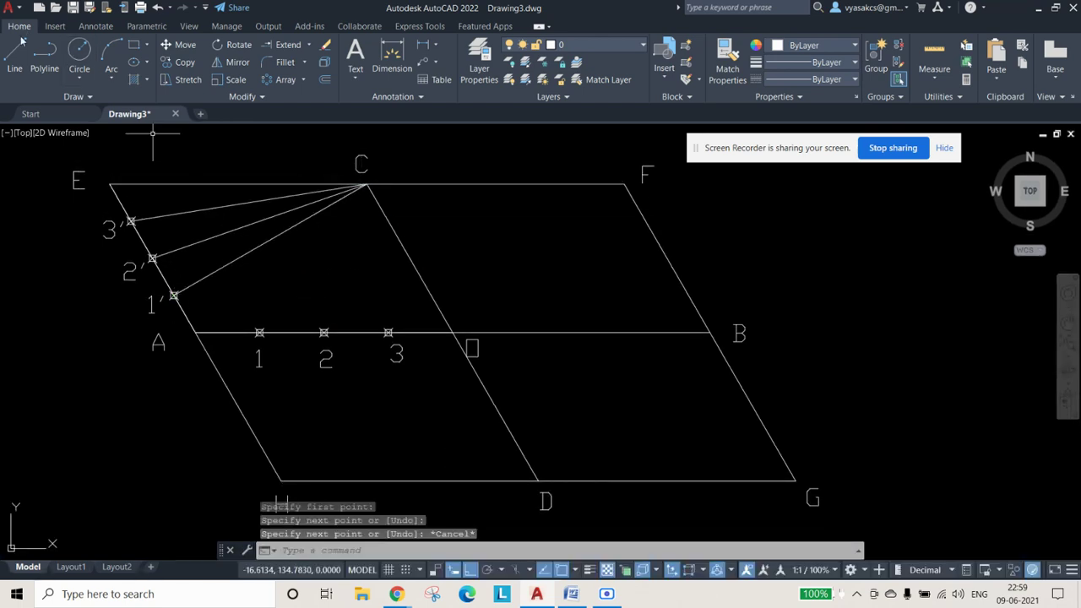
# Step: Draw straight lines joining point D to the division points 1, 2 and 3 on line AO
pyautogui.press('Return')
pyautogui.click(538, 482)
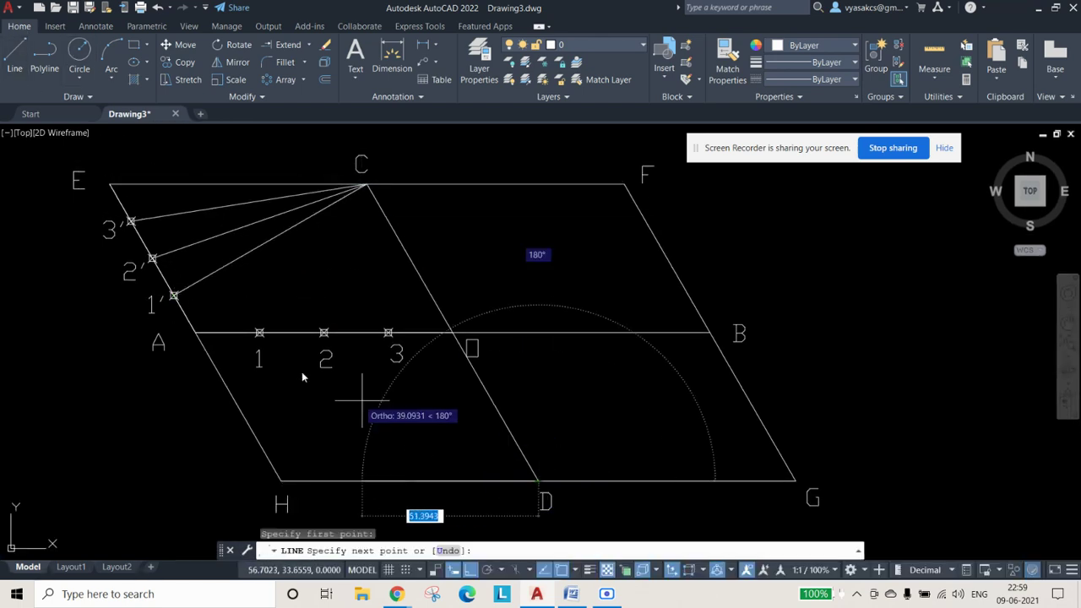
pyautogui.press('Escape')
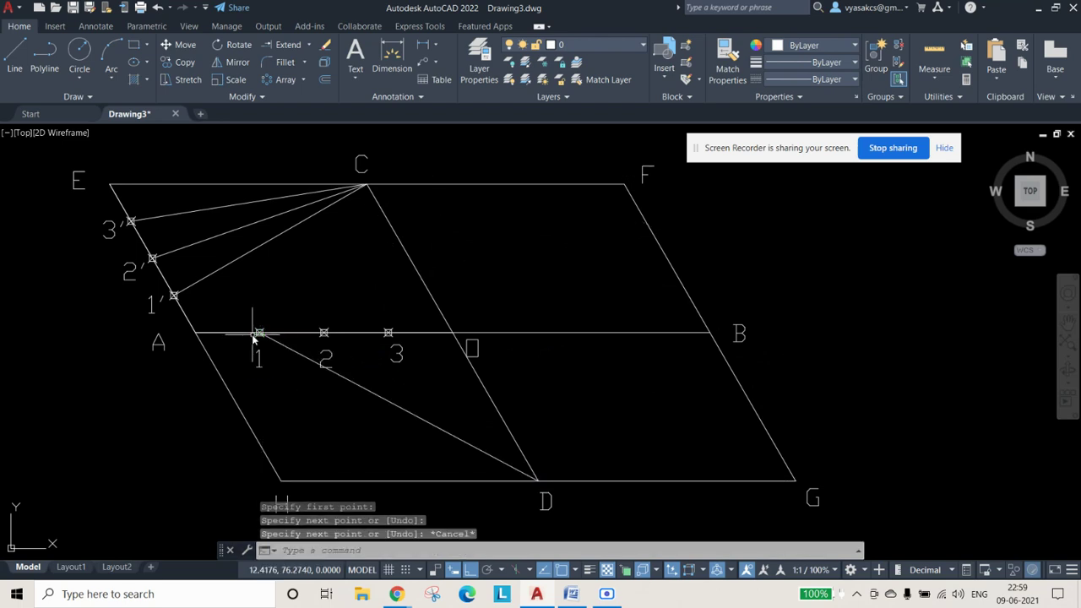
pyautogui.click(14, 55)
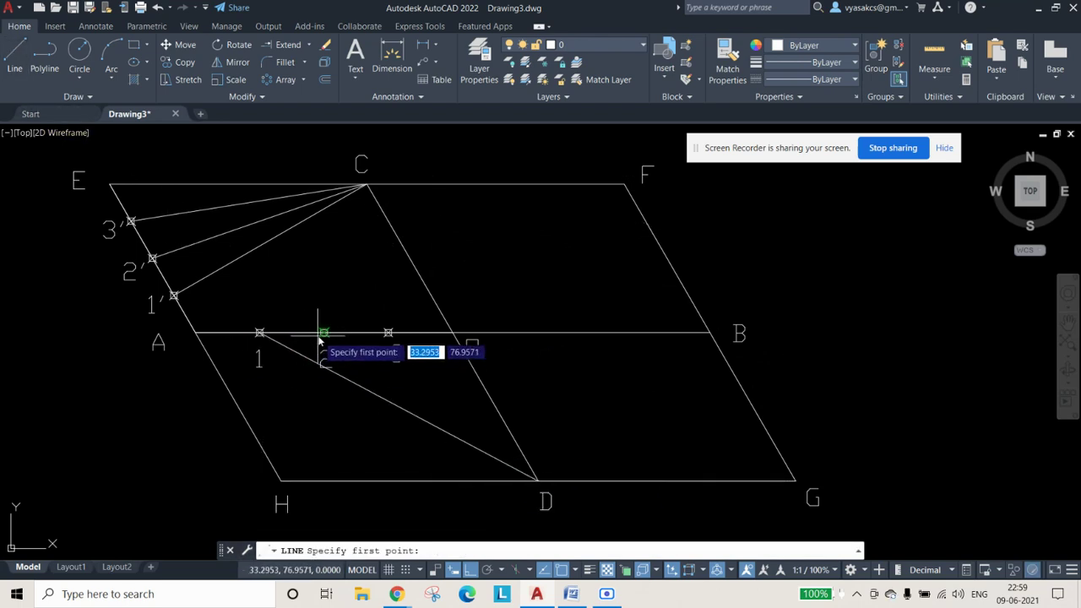
pyautogui.click(325, 333)
pyautogui.click(538, 483)
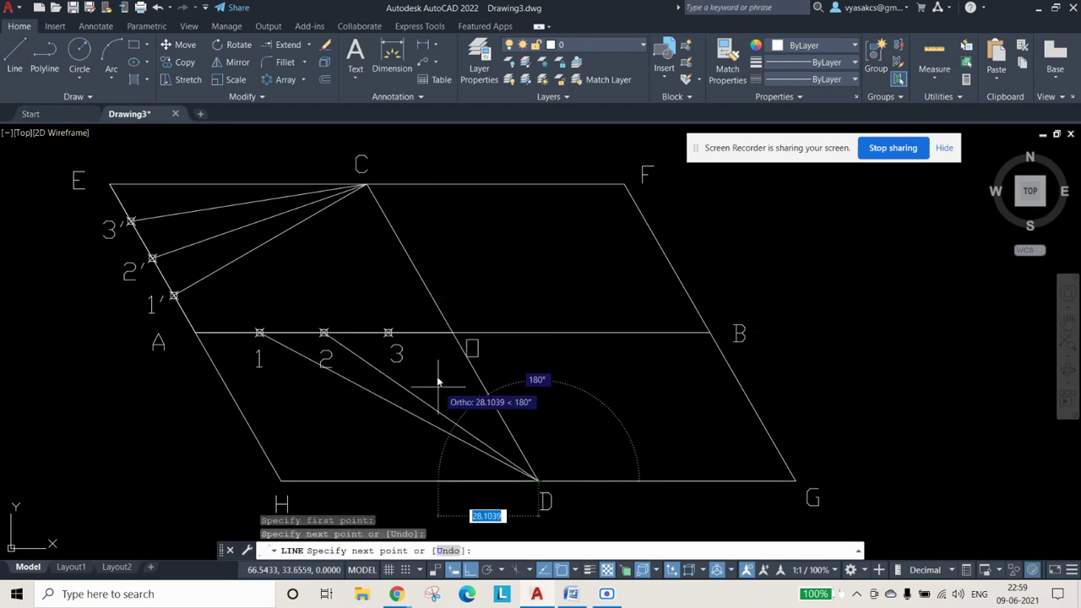
pyautogui.click(388, 334)
pyautogui.press('Escape')
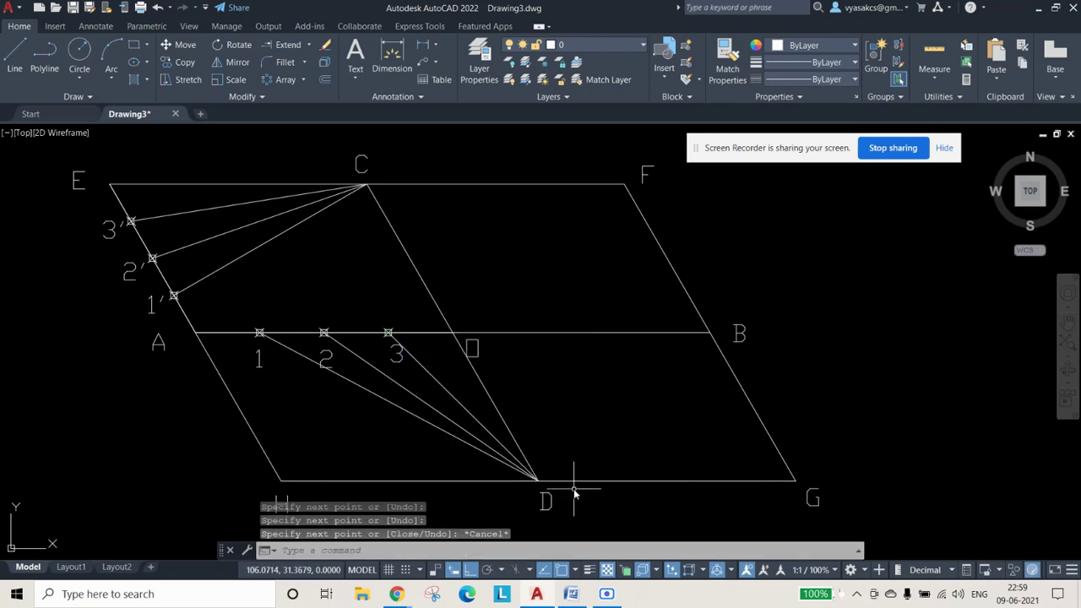
# Step: Set the colour of the lines C-1' and D-1 to yellow (248,215,49)
pyautogui.click(219, 271)
pyautogui.click(348, 385)
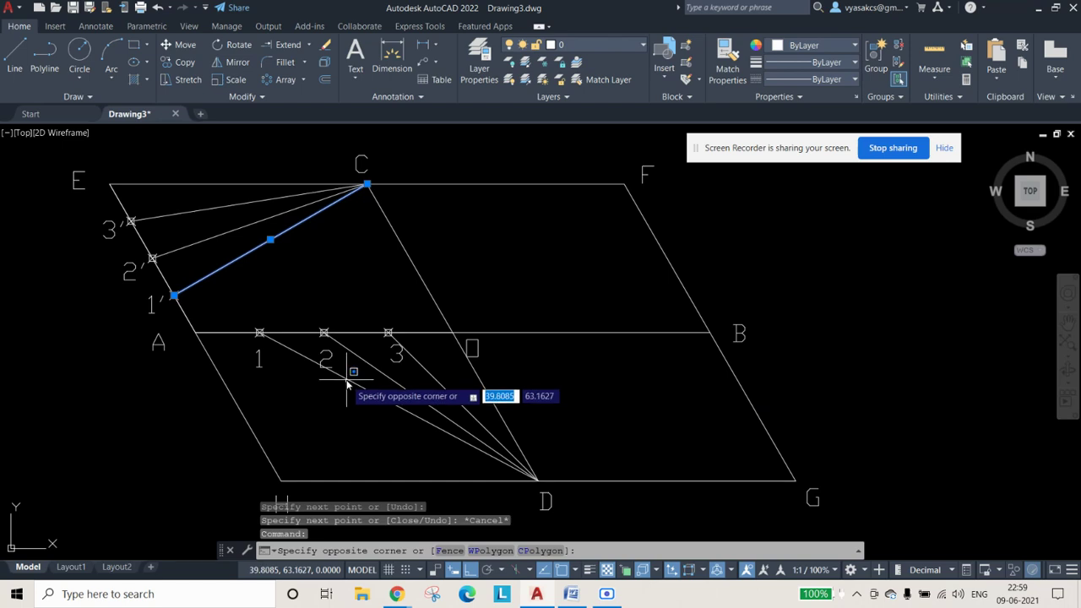
pyautogui.click(348, 383)
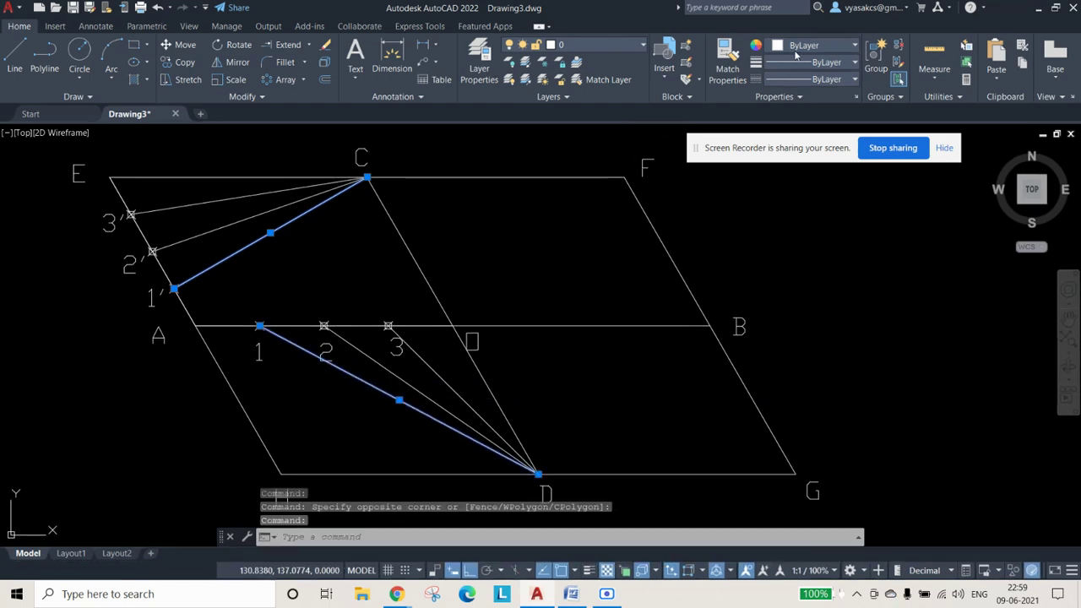
pyautogui.click(803, 45)
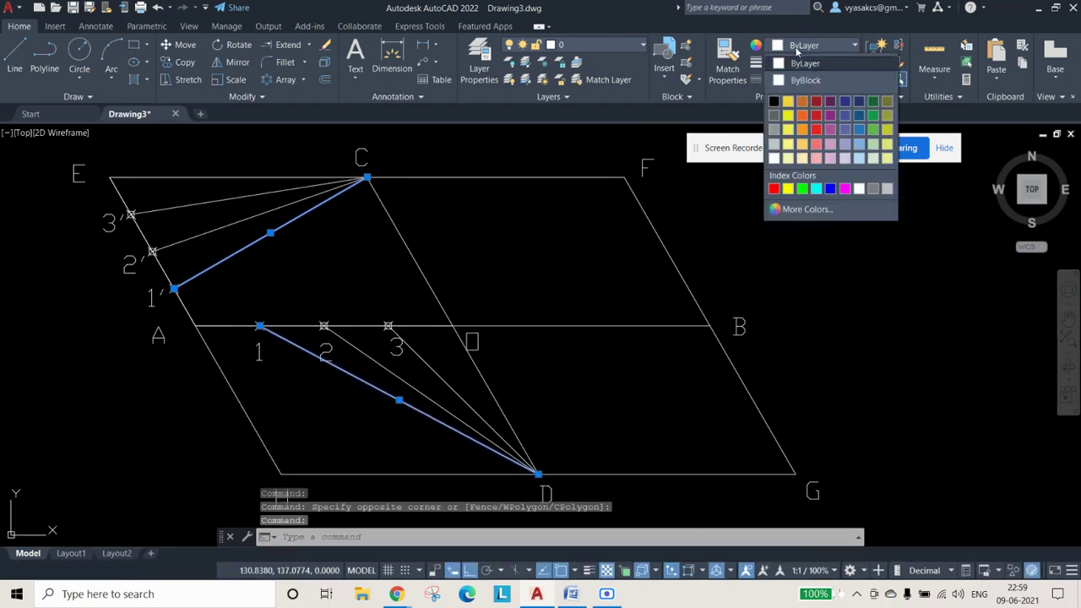
pyautogui.click(789, 115)
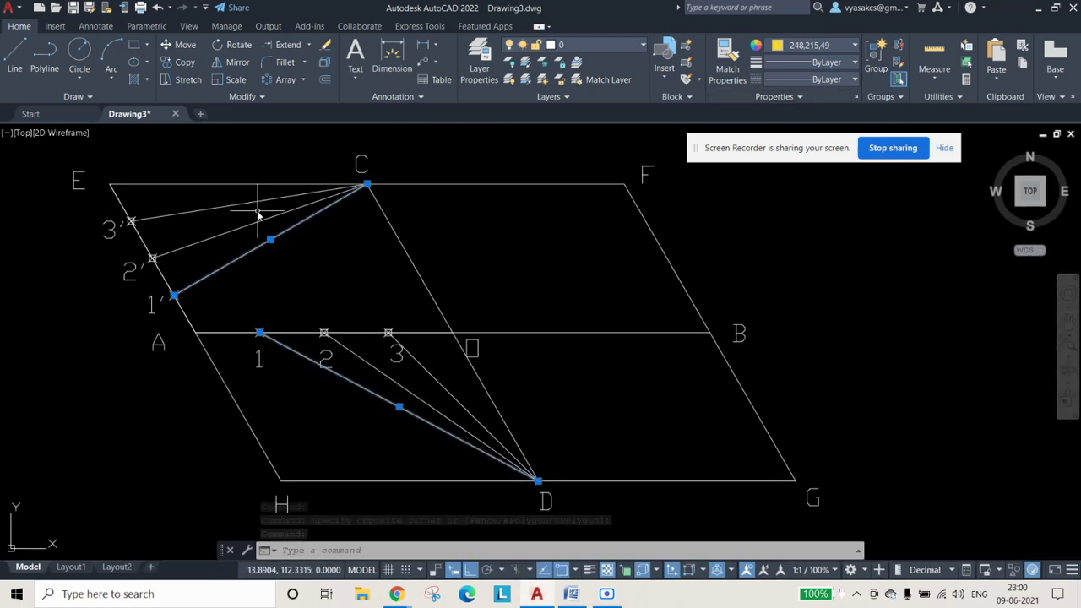
pyautogui.press('Escape')
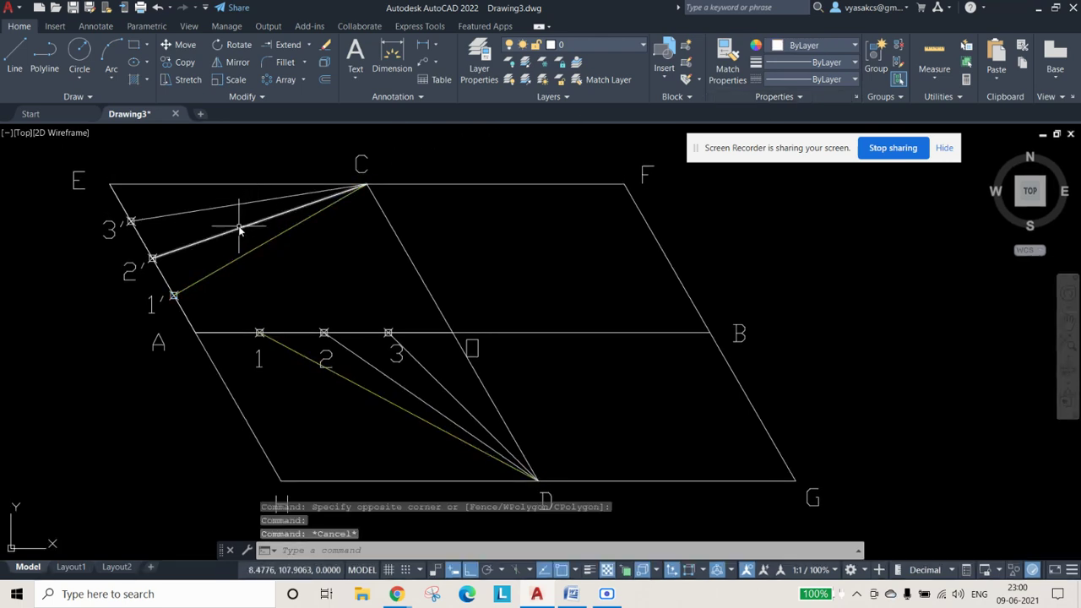
# Step: Set the colour of the lines C-2' and D-2 to red (205,32,39)
pyautogui.click(240, 228)
pyautogui.click(379, 371)
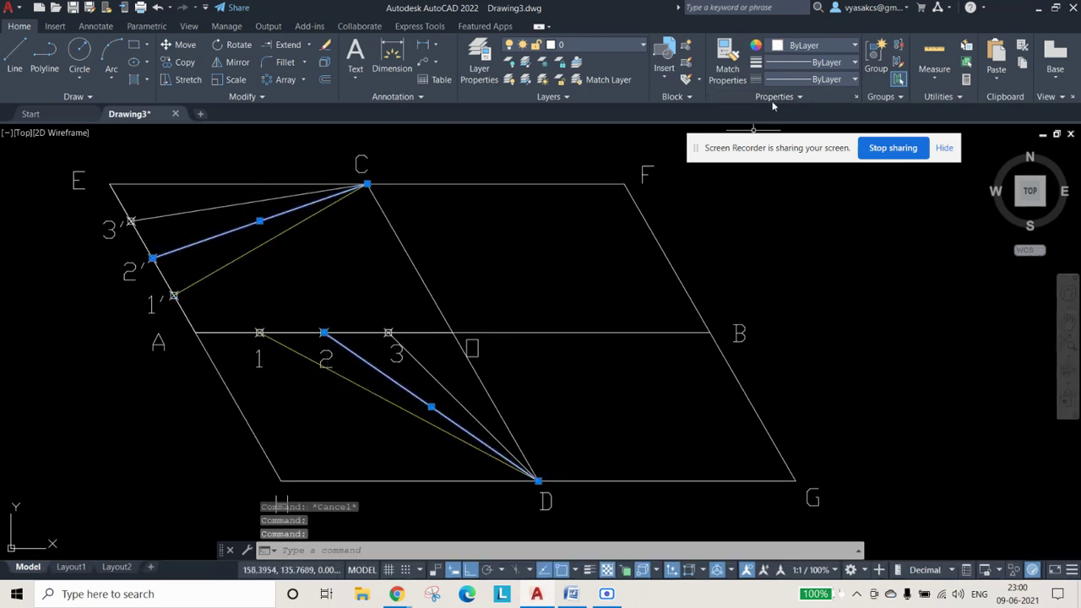
pyautogui.click(811, 45)
pyautogui.click(785, 106)
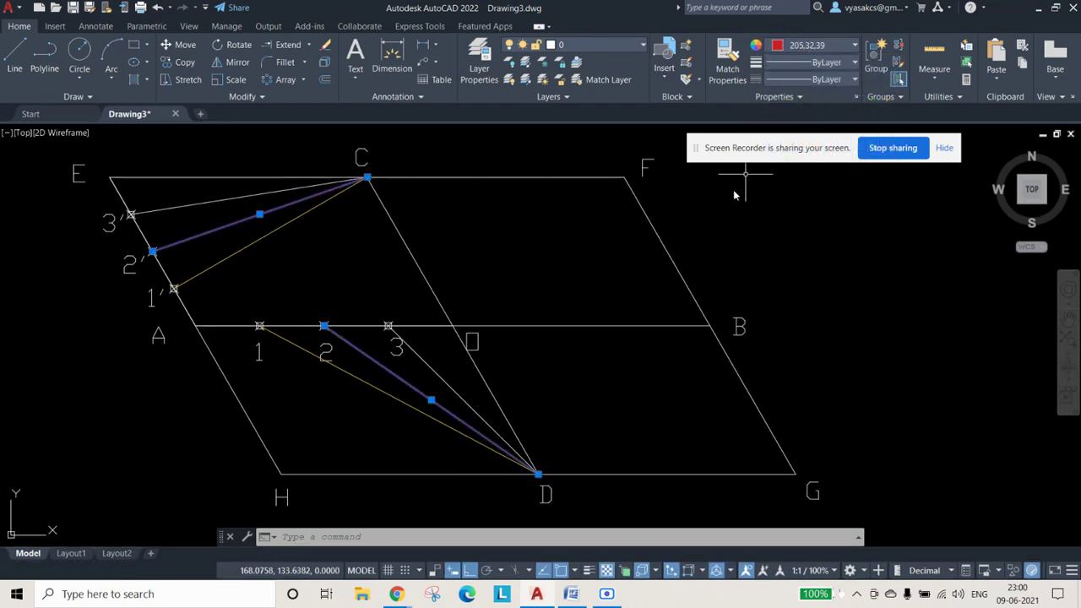
pyautogui.press('Escape')
# Step: Set the colour of the lines C-3' and D-3 to green
pyautogui.click(244, 204)
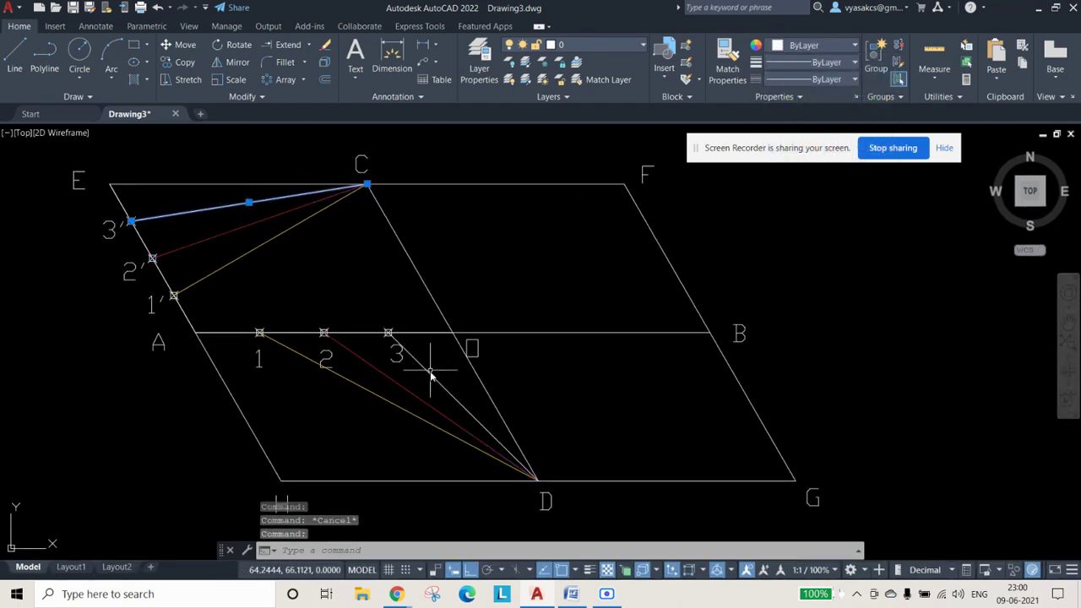
pyautogui.click(431, 374)
pyautogui.click(790, 46)
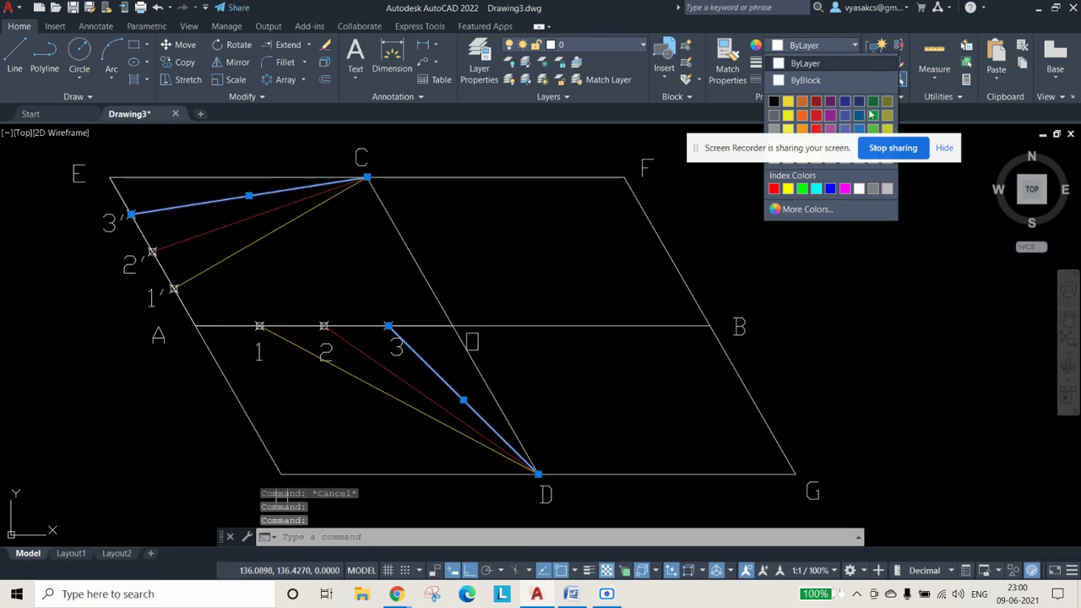
pyautogui.click(873, 117)
pyautogui.press('Escape')
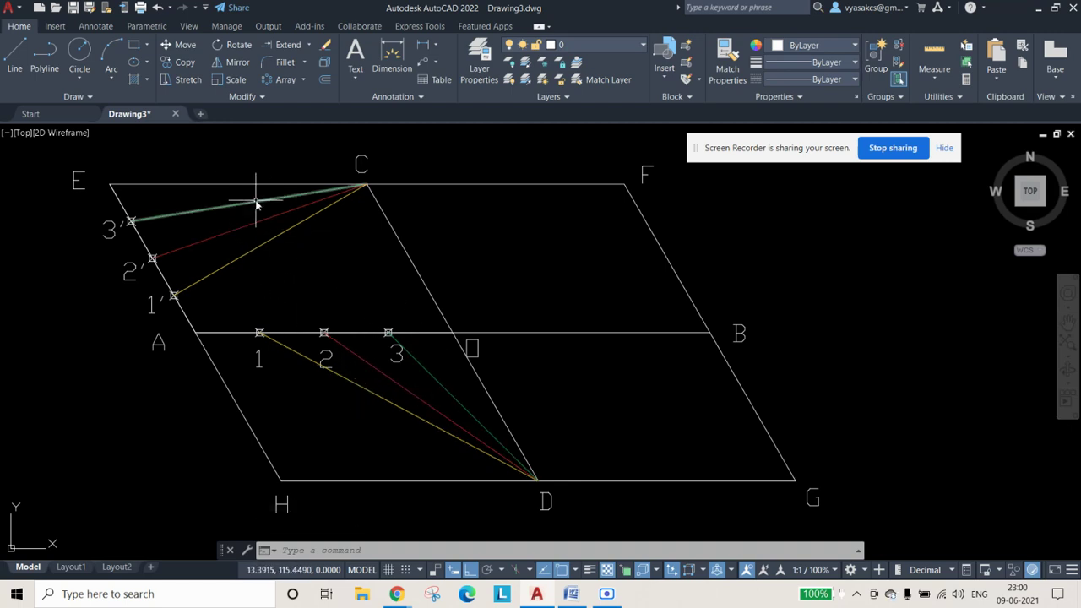
# Step: Extend the lines D-1, D-2 and D-3 until each meets the same-coloured line from C to 1', 2' and 3'
pyautogui.click(310, 49)
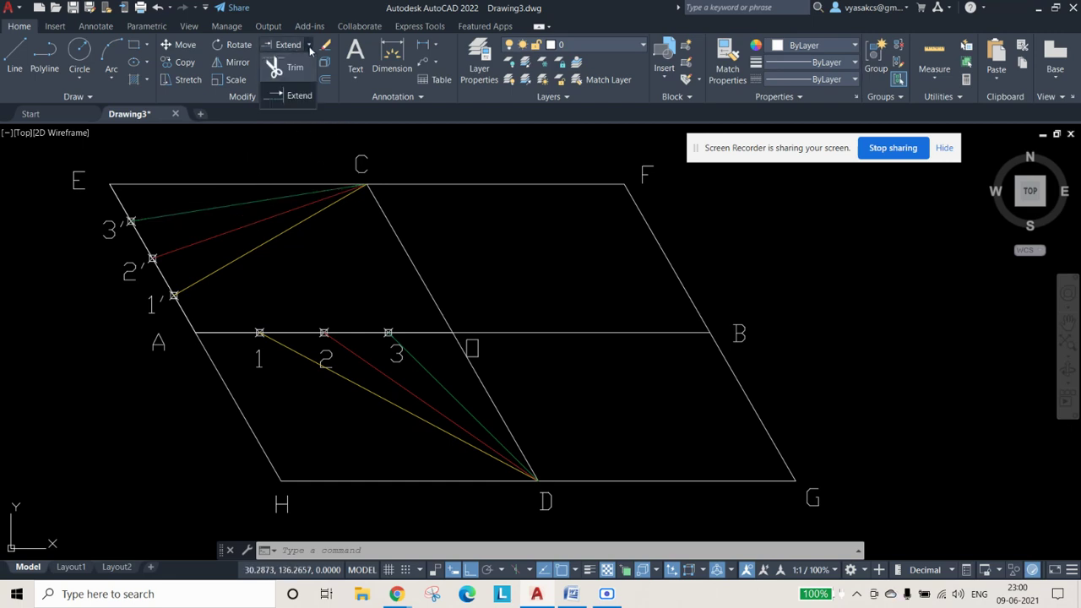
pyautogui.click(310, 49)
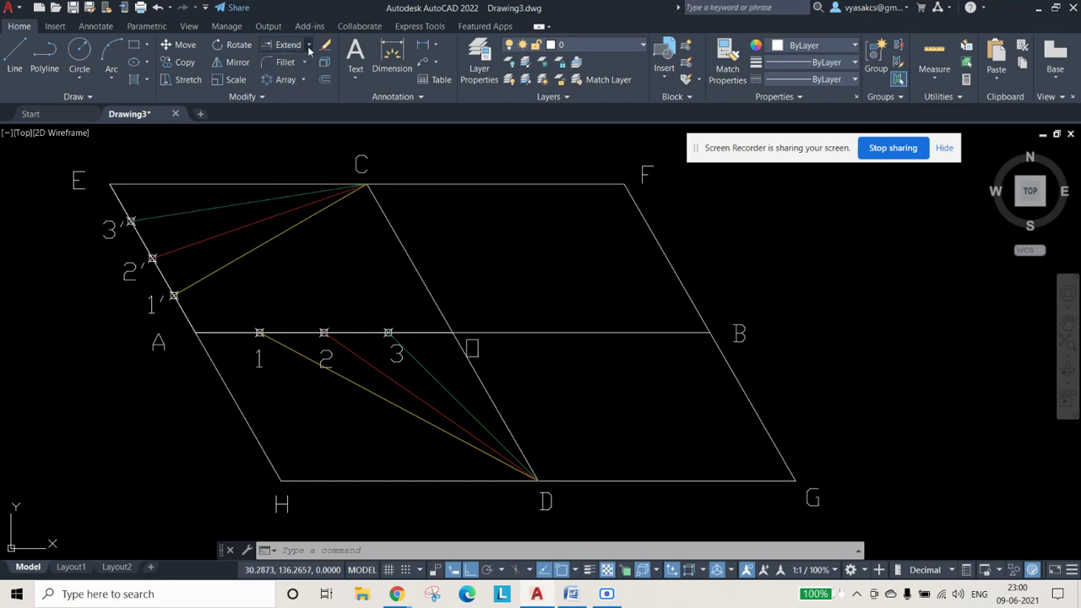
pyautogui.click(309, 46)
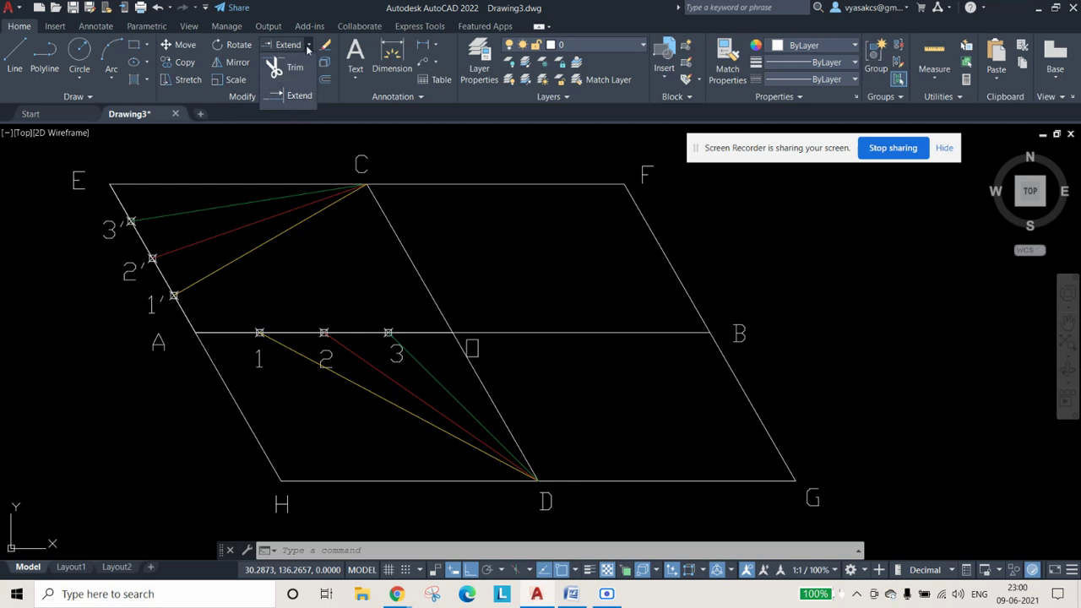
pyautogui.click(292, 97)
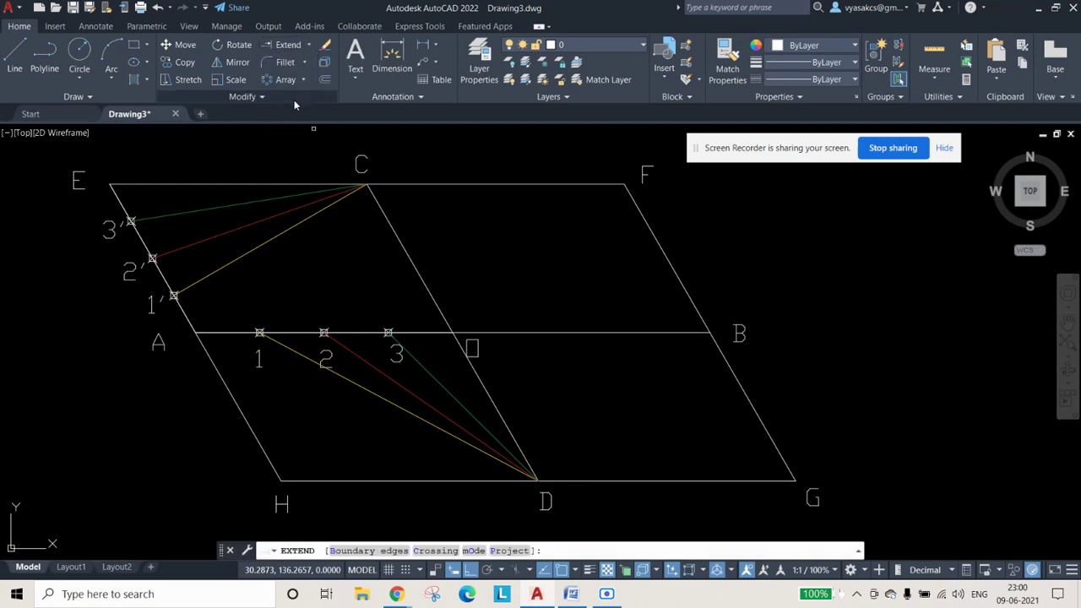
pyautogui.click(285, 348)
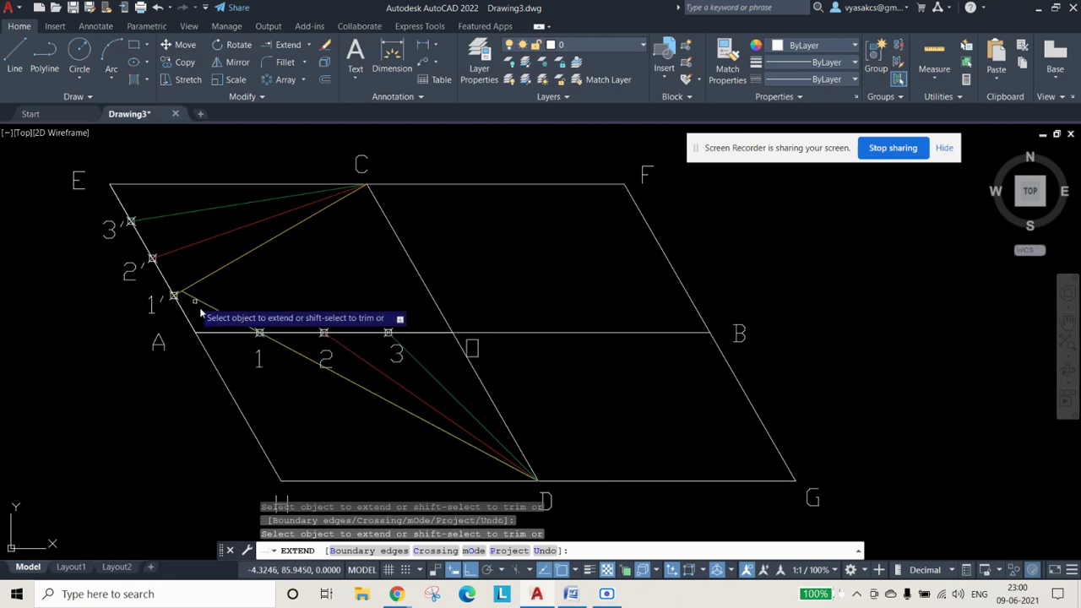
pyautogui.click(394, 377)
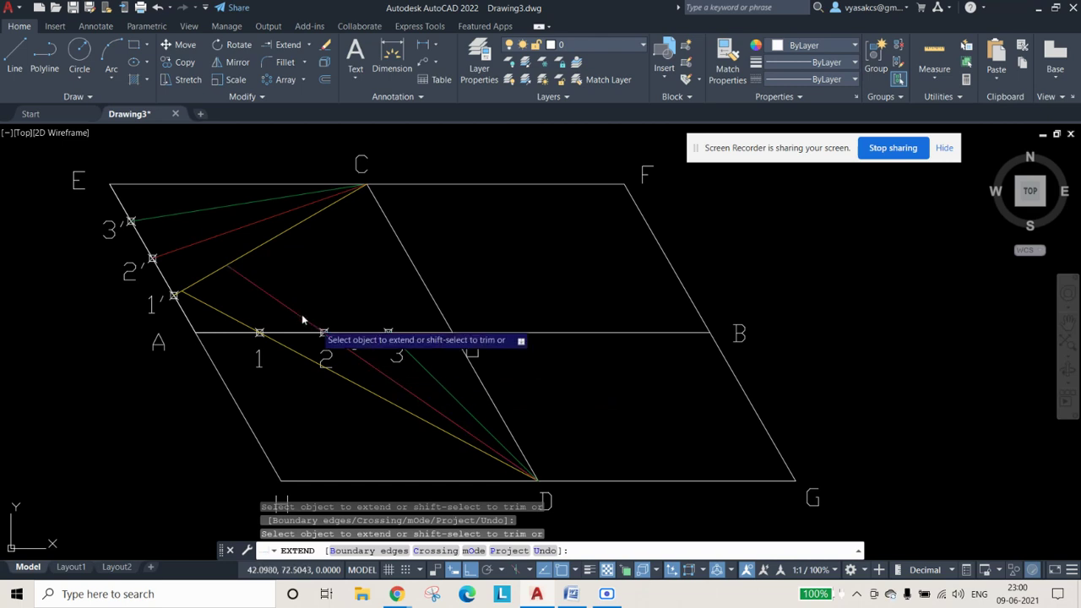
pyautogui.click(263, 298)
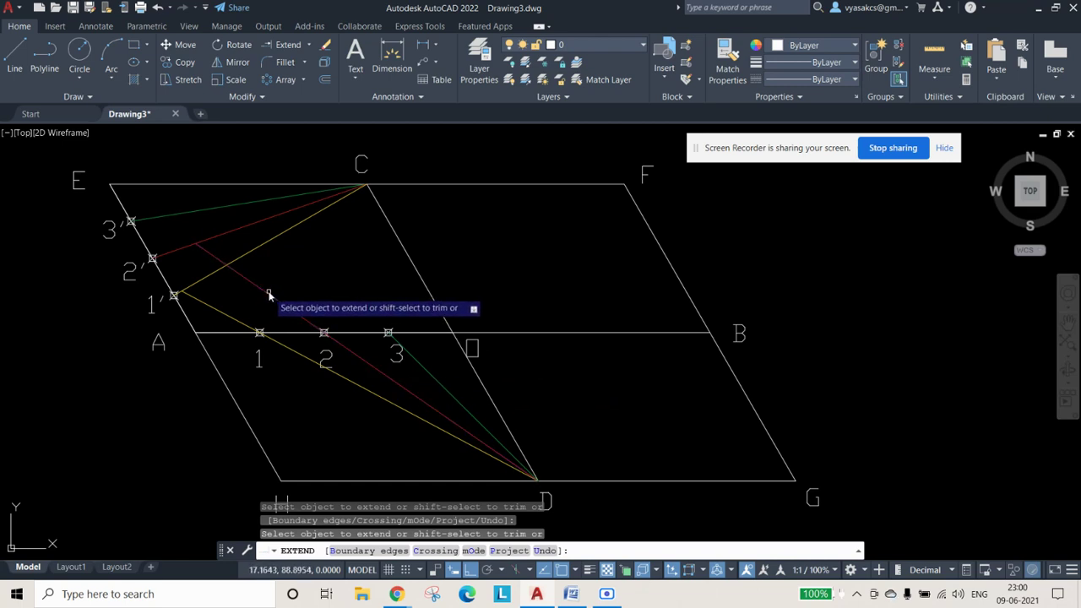
pyautogui.click(436, 377)
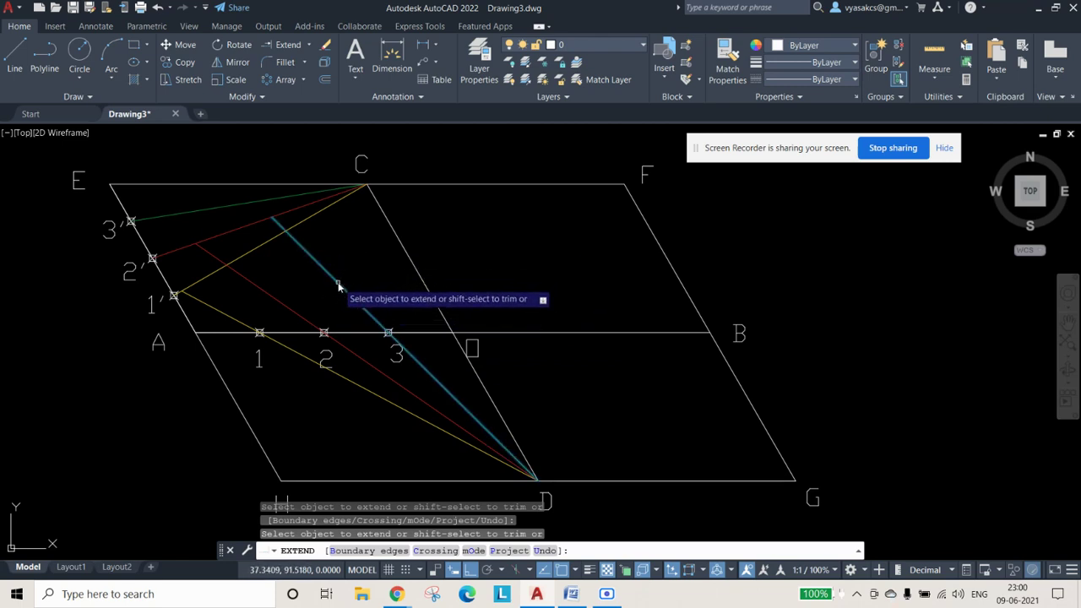
pyautogui.click(278, 226)
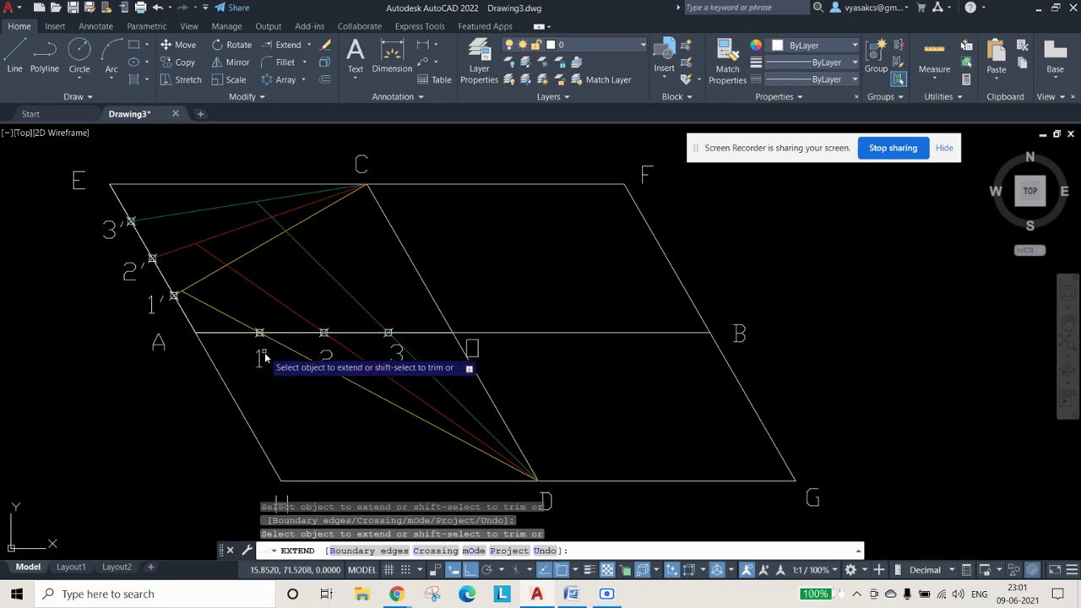
pyautogui.press('Escape')
# Step: Paste the copied label 3 beside the intersection of the two yellow lines and change its text to P1
pyautogui.hotkey('ctrl', 'v')
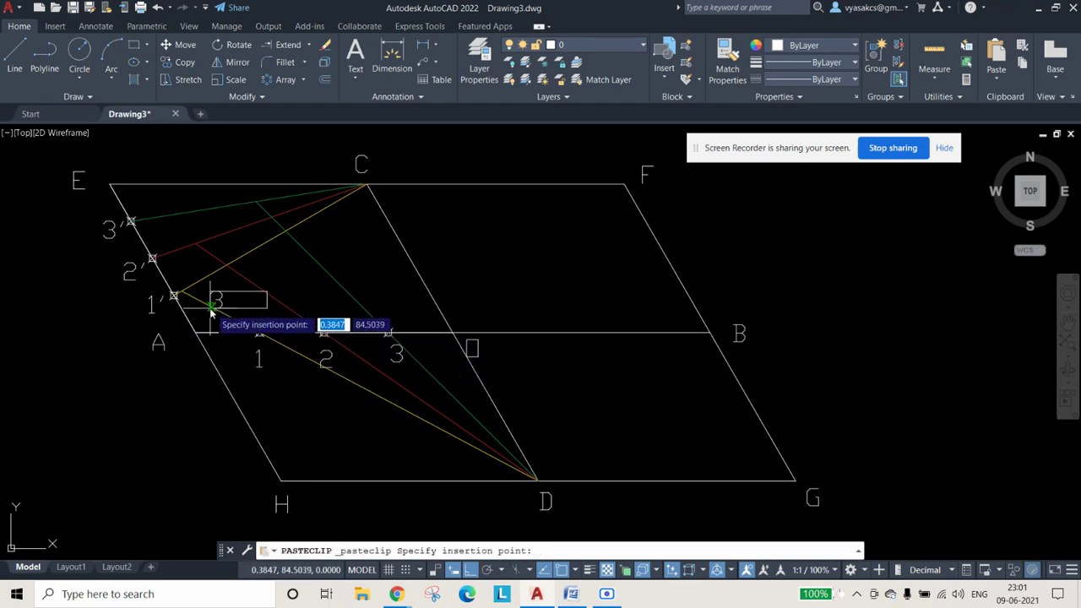
pyautogui.click(212, 297)
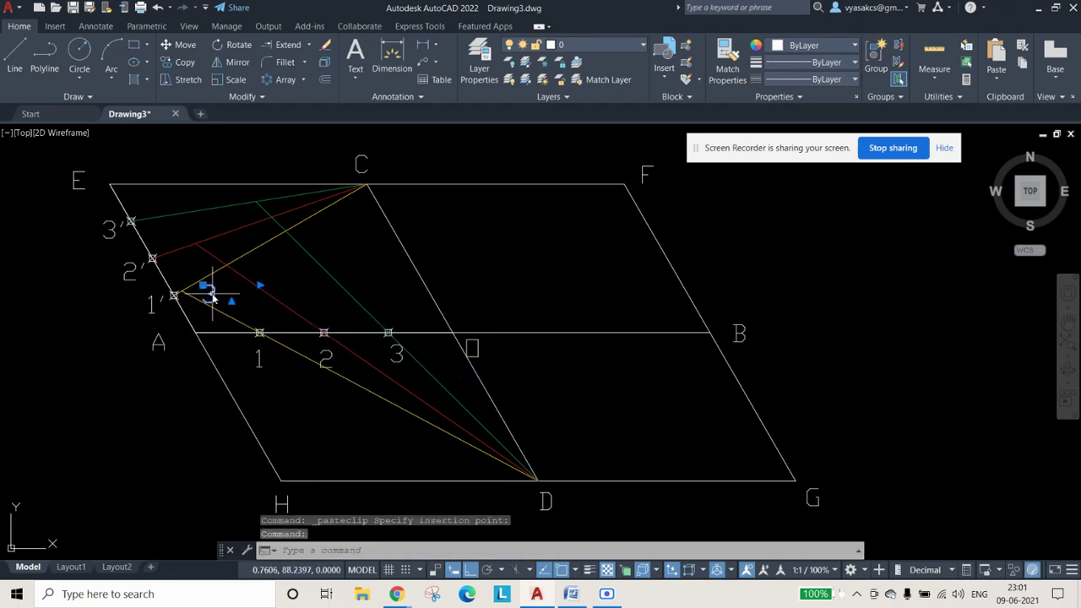
pyautogui.doubleClick(212, 296)
pyautogui.press('BackSpace')
pyautogui.write('P')
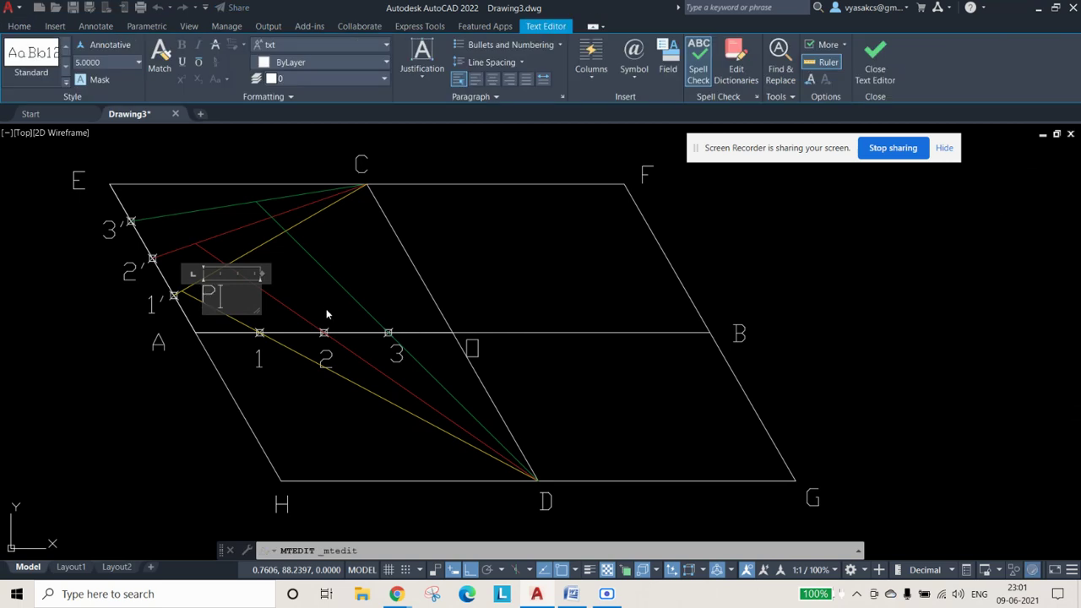
pyautogui.write('1')
pyautogui.click(354, 300)
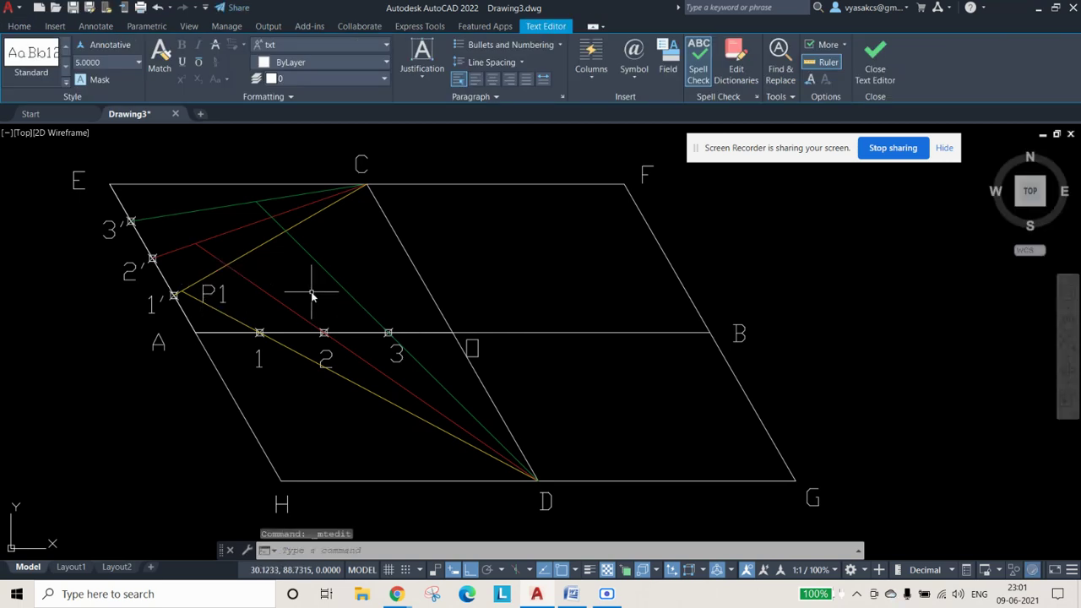
# Step: Copy the label P1 beside the intersection of the two red lines and change the copy's text to P2
pyautogui.click(211, 293)
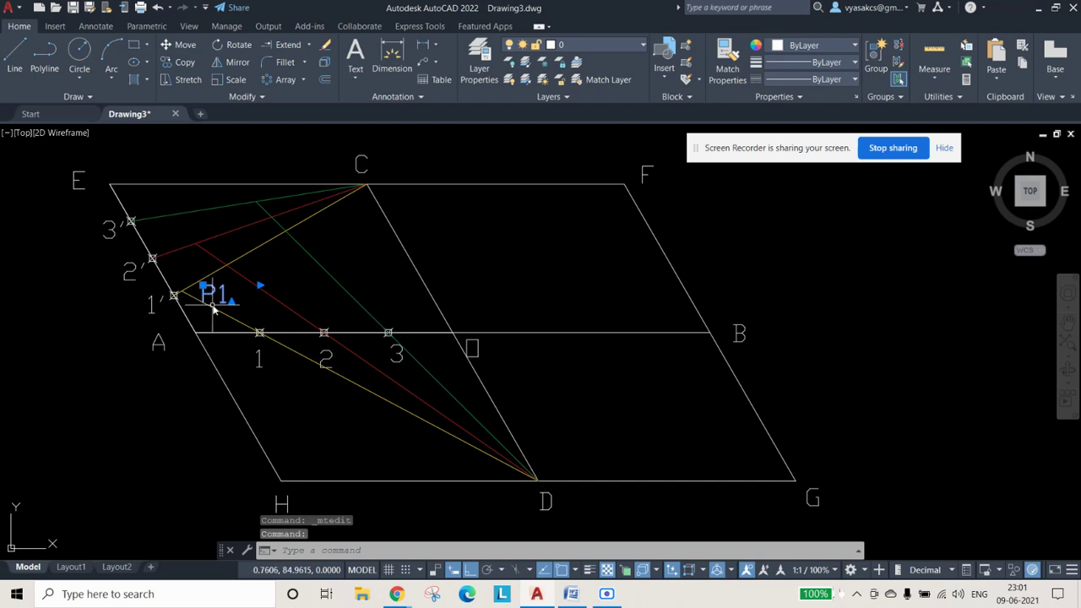
pyautogui.hotkey('ctrl', 'c')
pyautogui.hotkey('ctrl', 'v')
pyautogui.click(223, 248)
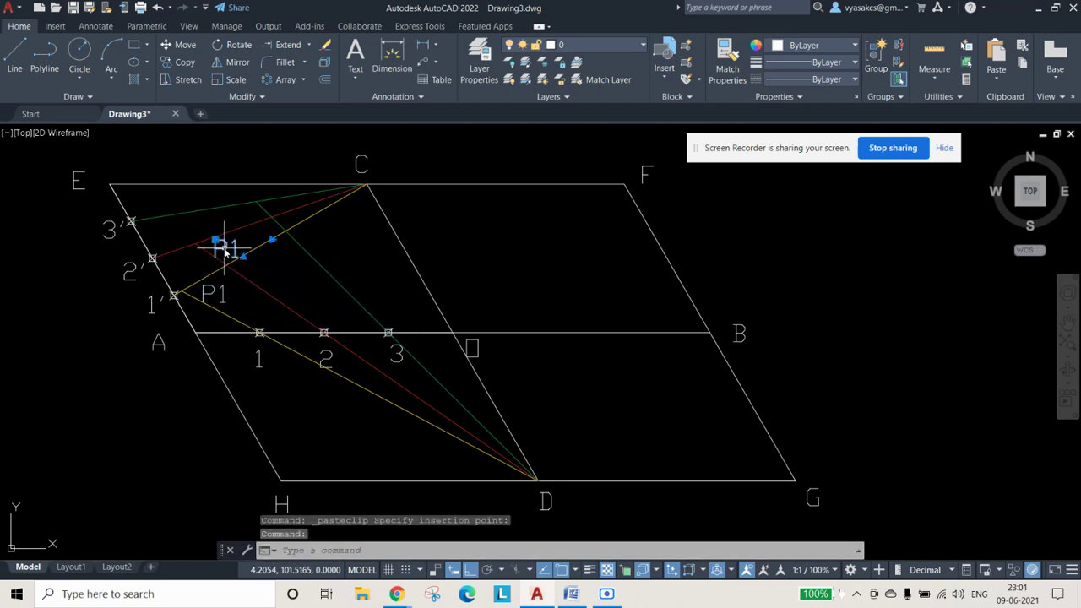
pyautogui.doubleClick(224, 249)
pyautogui.press('BackSpace')
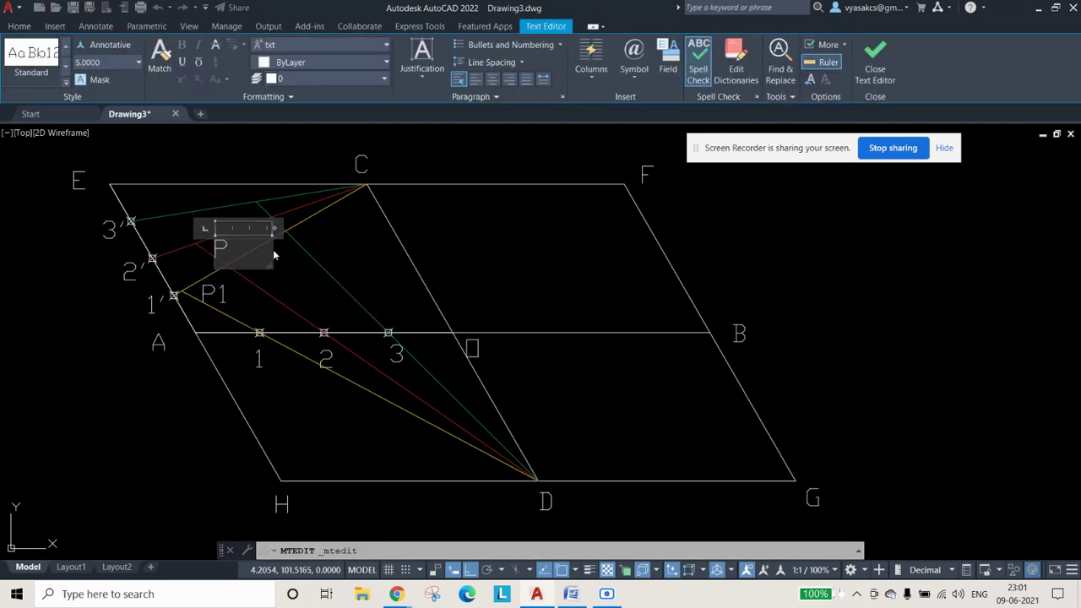
pyautogui.write('2')
pyautogui.click(355, 259)
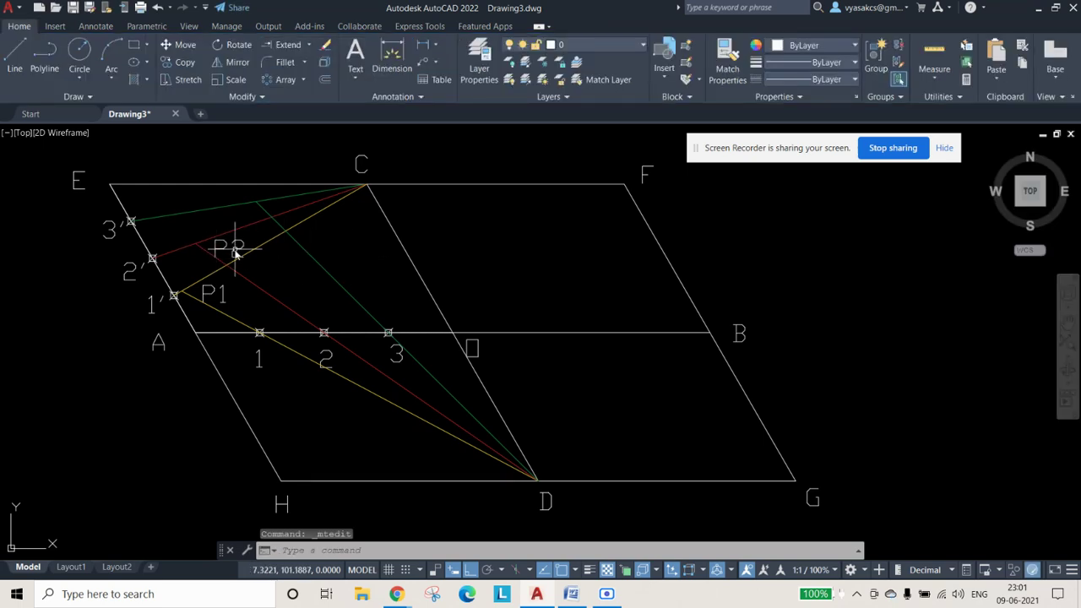
# Step: Paste another copy of label P1 beside the intersection of the two green lines and change its text to P3
pyautogui.hotkey('ctrl', 'v')
pyautogui.click(227, 200)
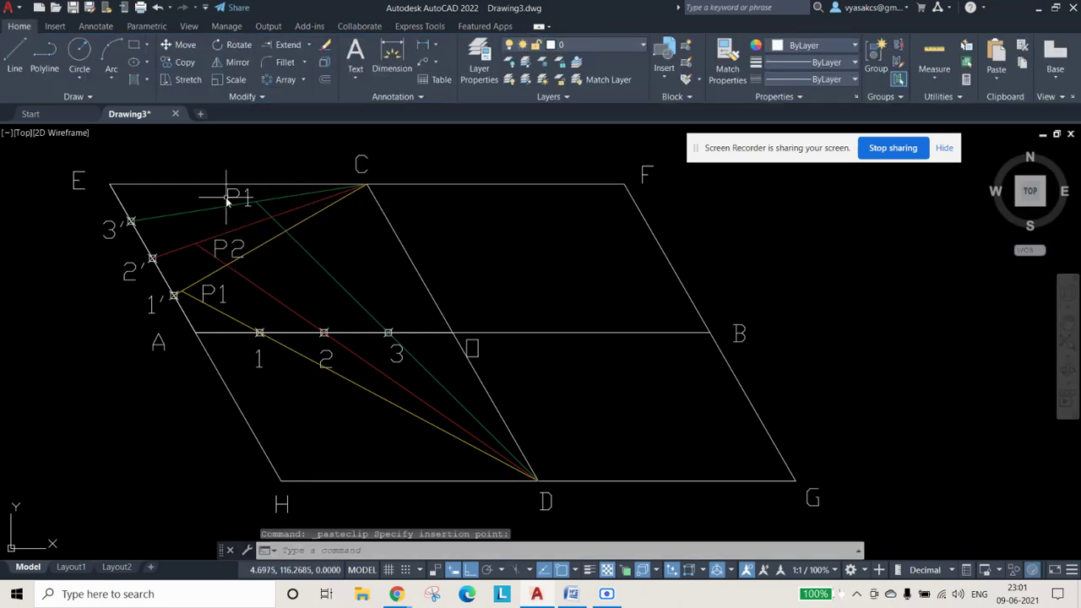
pyautogui.click(230, 197)
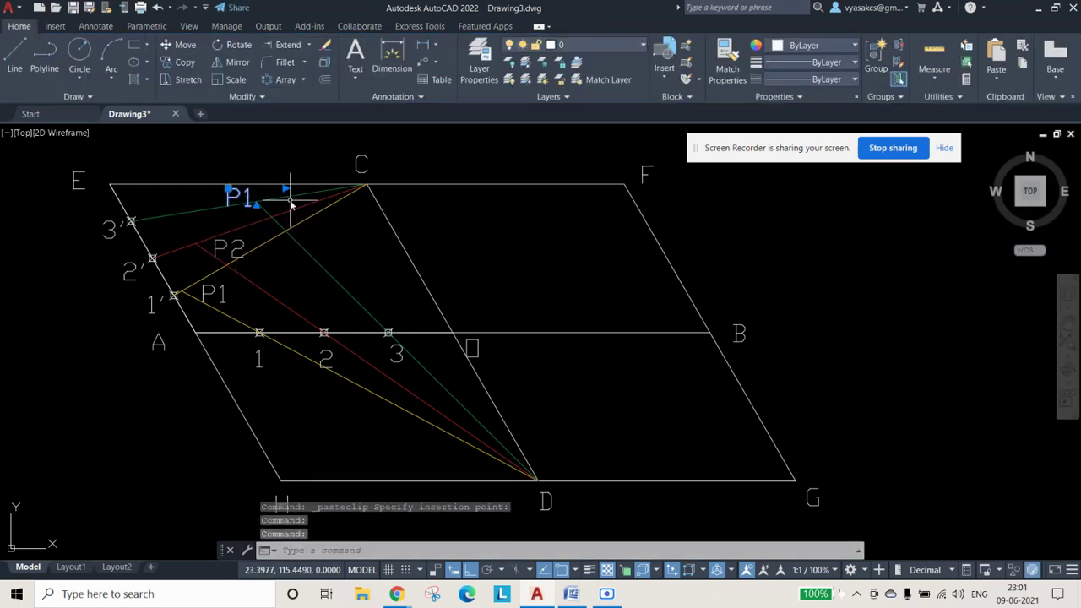
pyautogui.doubleClick(240, 198)
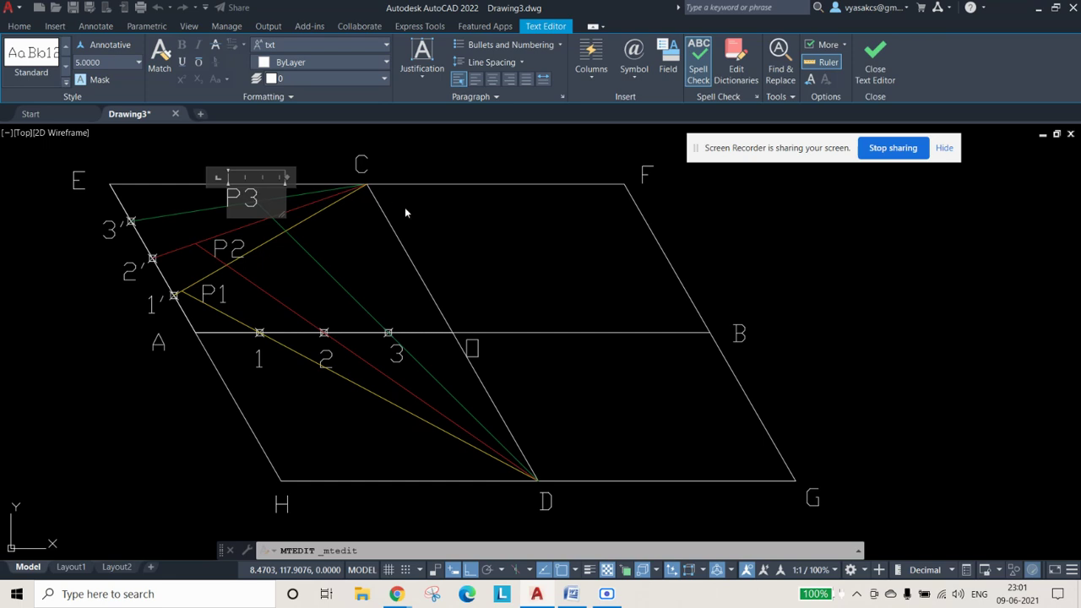
pyautogui.click(516, 262)
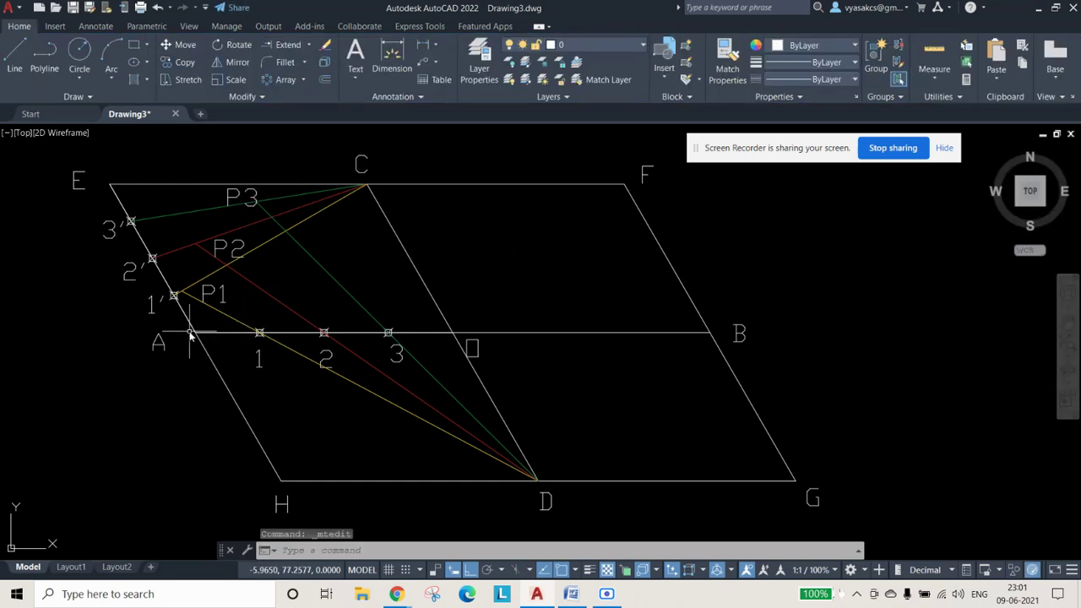
# Step: Draw a polyline from A through the intersections at P1, P2 and P3 to C
pyautogui.click(42, 52)
pyautogui.click(187, 316)
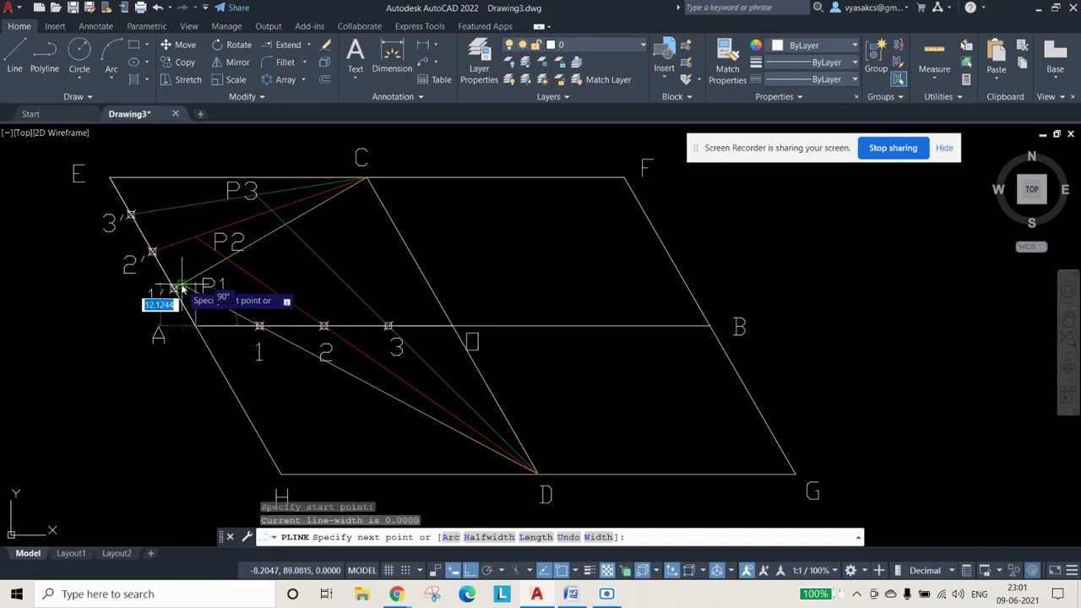
pyautogui.click(194, 238)
pyautogui.click(196, 211)
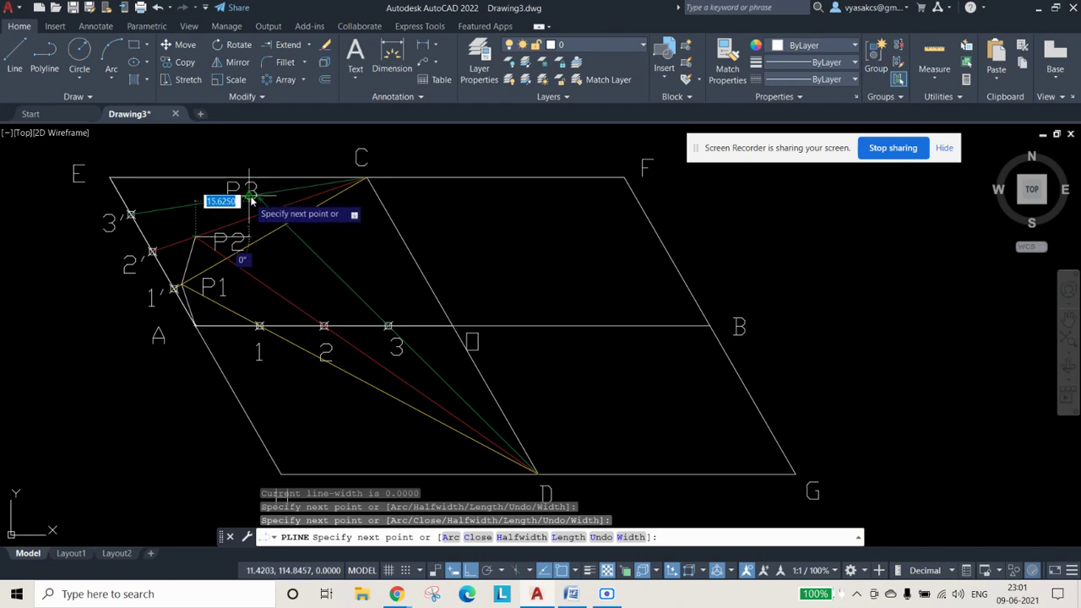
pyautogui.scroll(6, 251, 200)
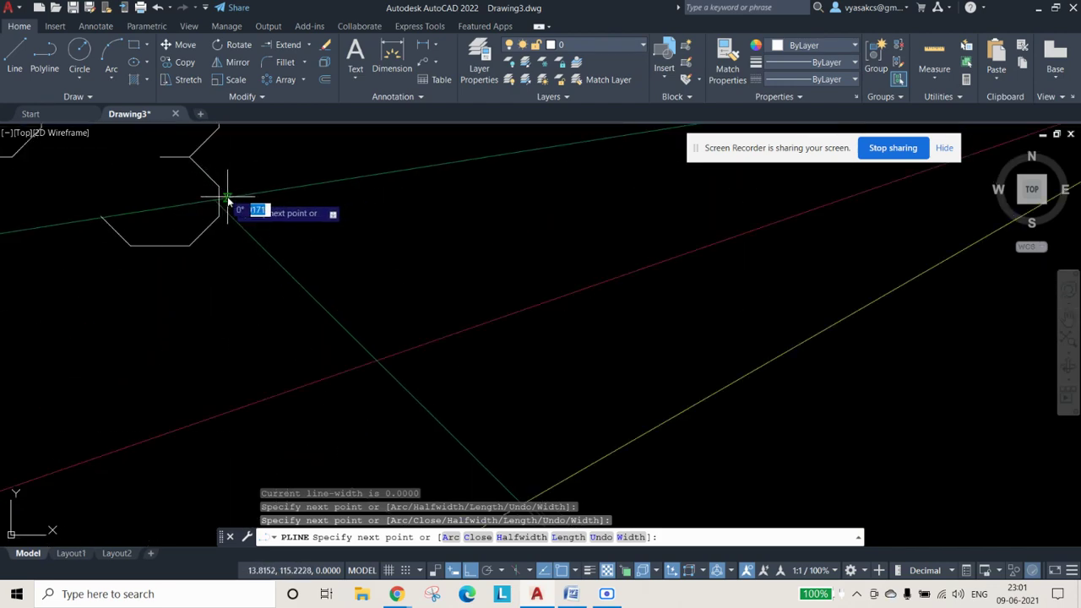
pyautogui.scroll(2, 224, 201)
pyautogui.scroll(2, 216, 207)
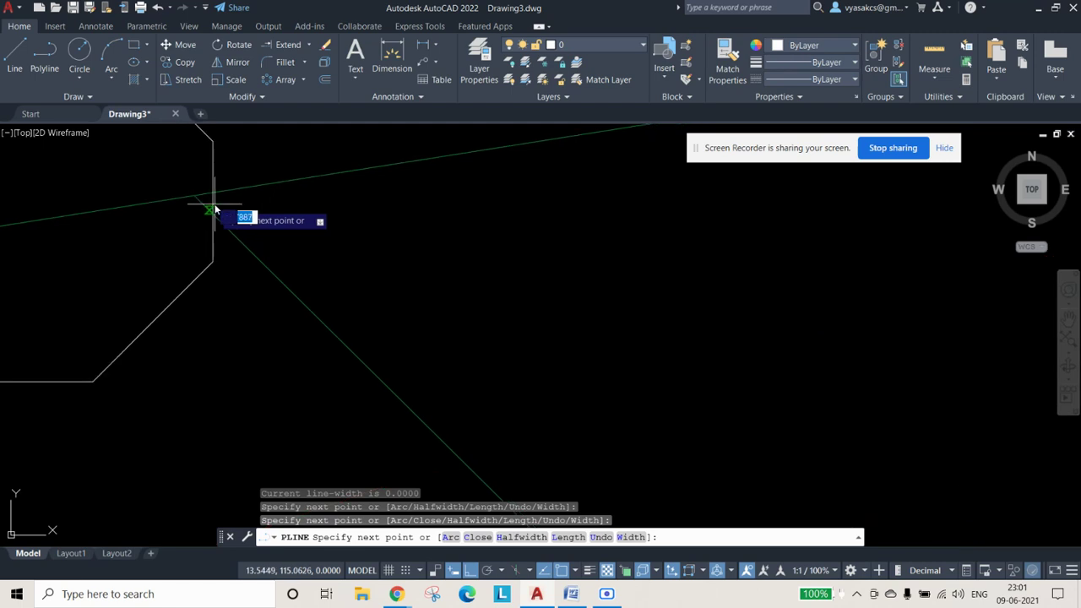
pyautogui.click(199, 199)
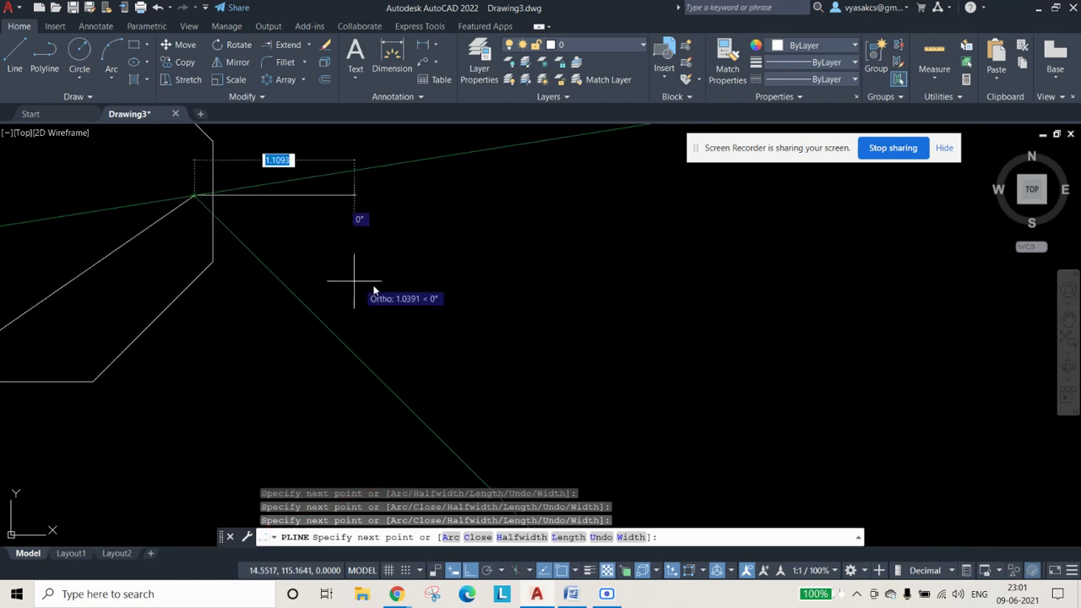
pyautogui.scroll(-4, 416, 295)
pyautogui.scroll(-4, 410, 296)
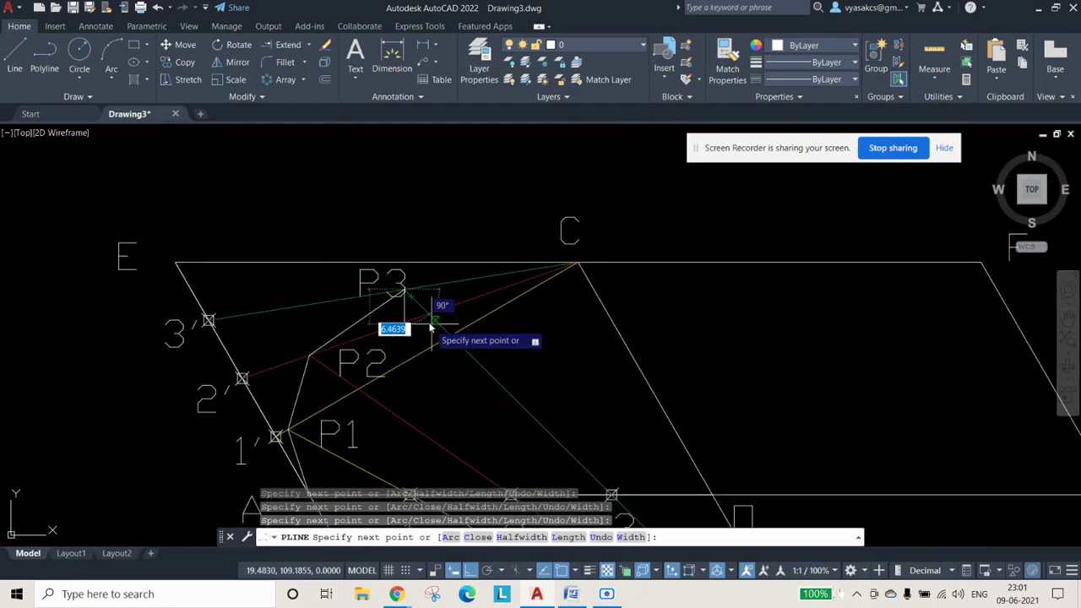
pyautogui.click(578, 264)
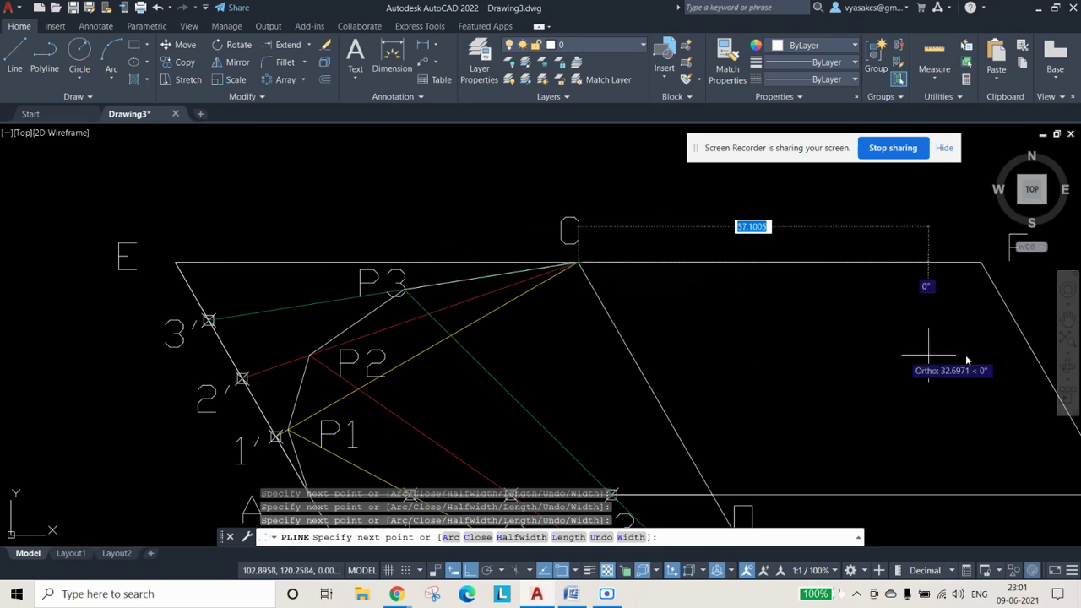
pyautogui.press('Escape')
# Step: Smooth the polyline from A to C into a curve with the Fit option of PEDIT
pyautogui.scroll(-2, 560, 386)
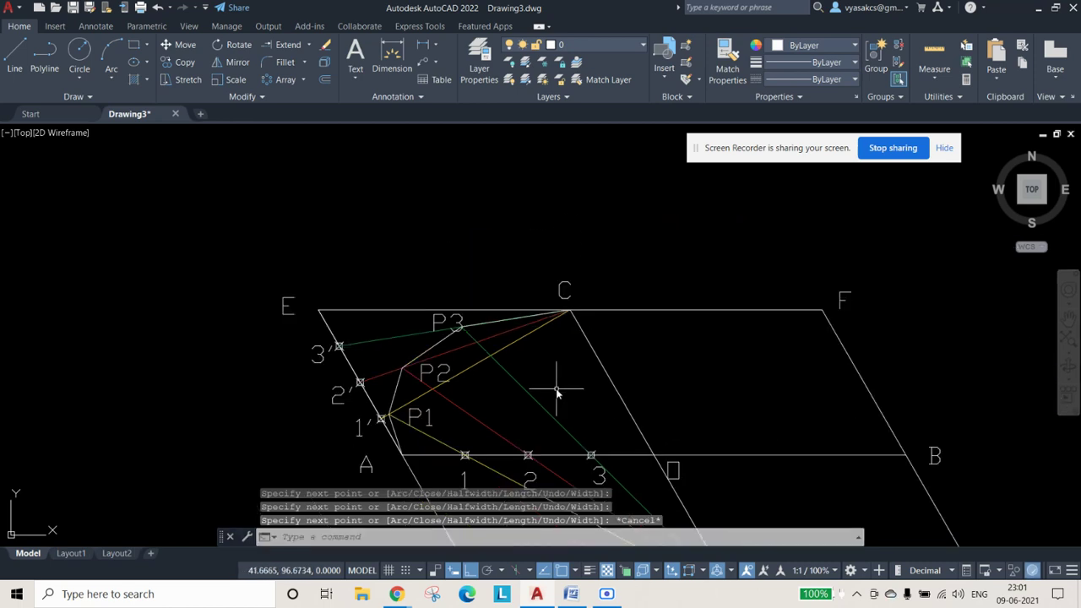
pyautogui.moveTo(588, 381); pyautogui.dragTo(524, 347, button='middle')
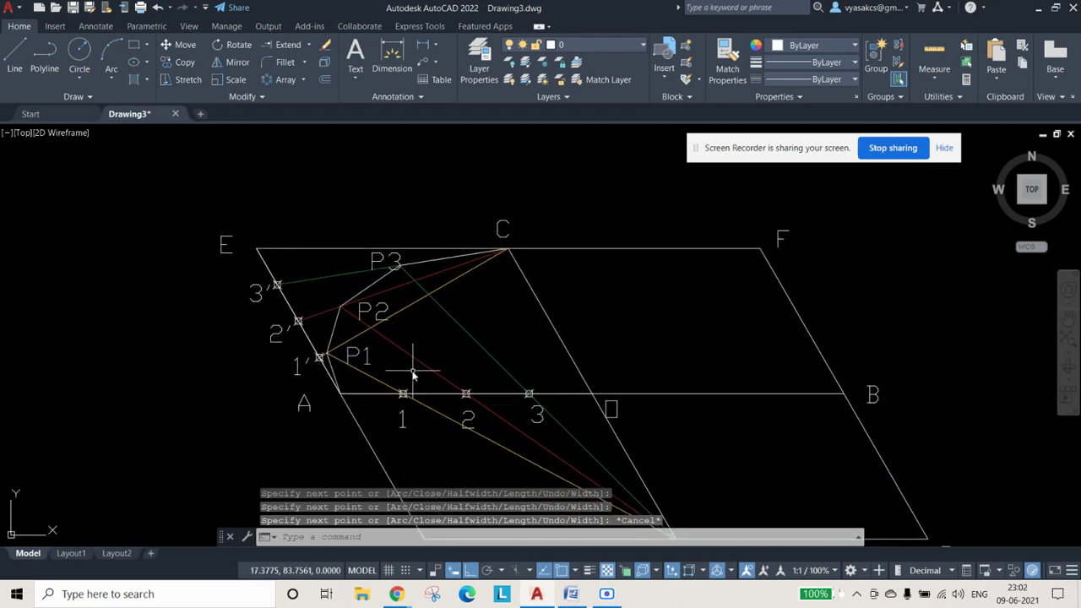
pyautogui.write('PE')
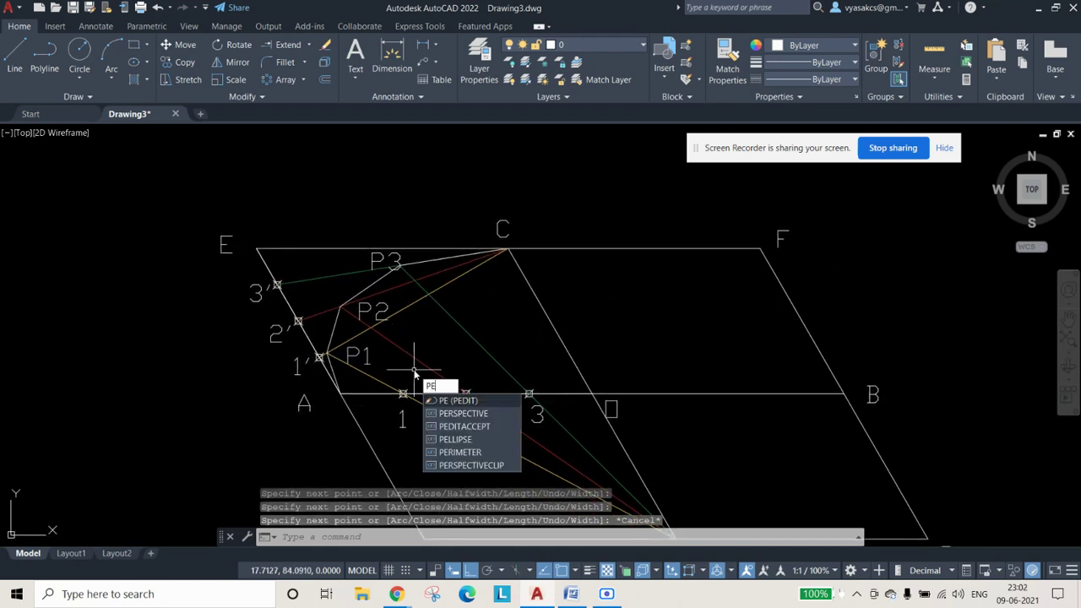
pyautogui.press('Return')
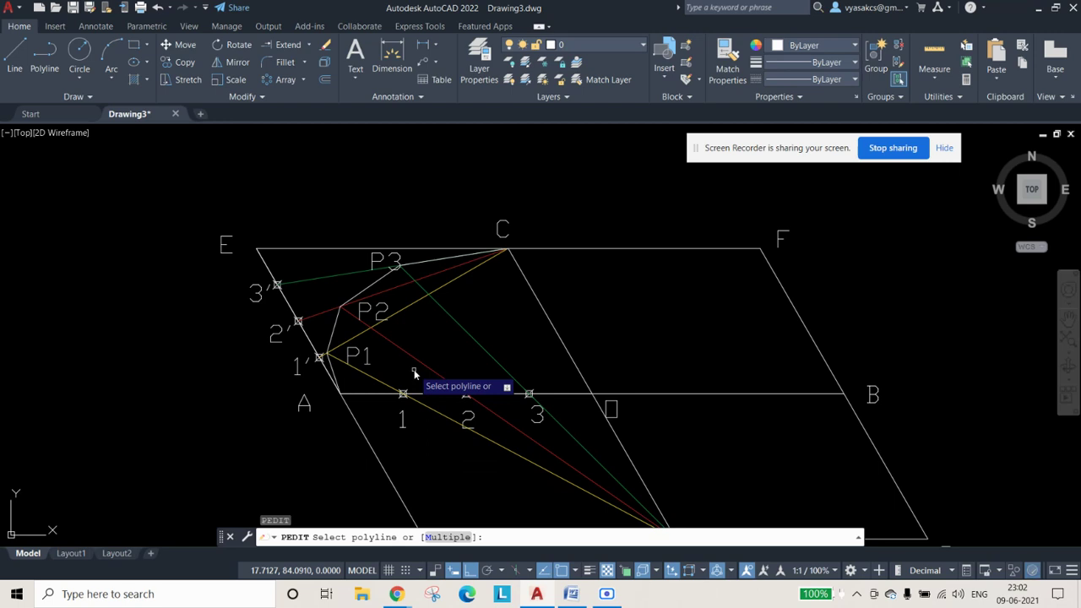
pyautogui.click(374, 288)
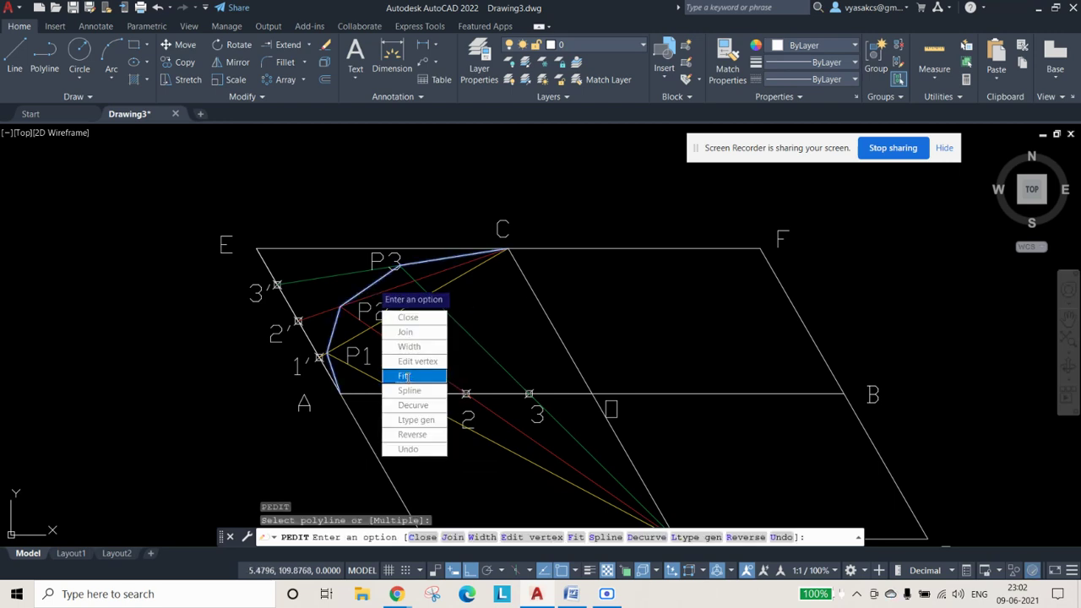
pyautogui.press('Return')
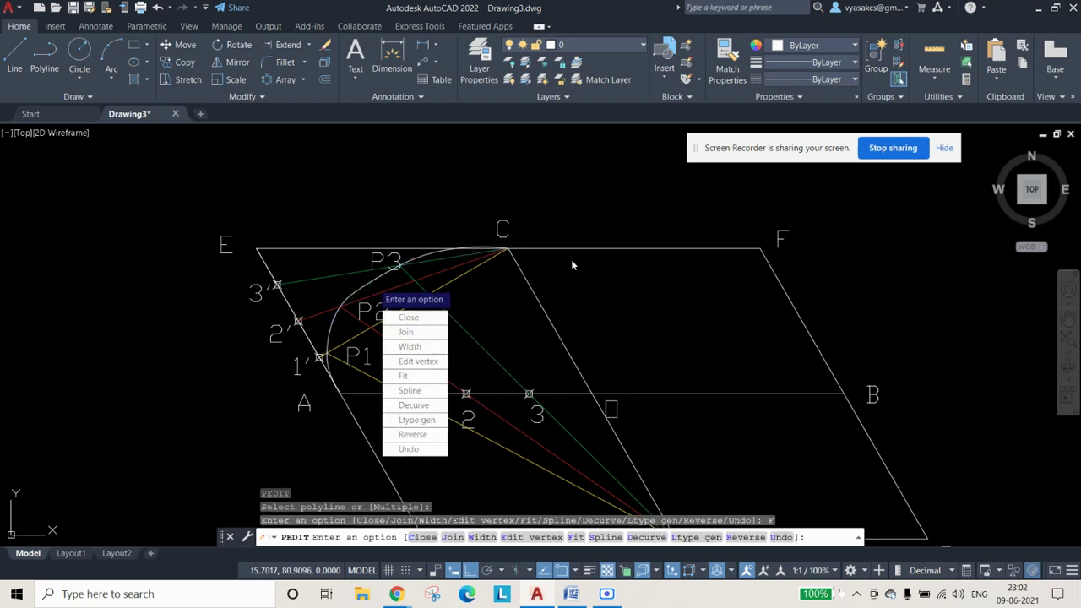
pyautogui.press('Escape')
# Step: Set the colour of the fitted curve from A to C to purple (169,83,160)
pyautogui.click(375, 282)
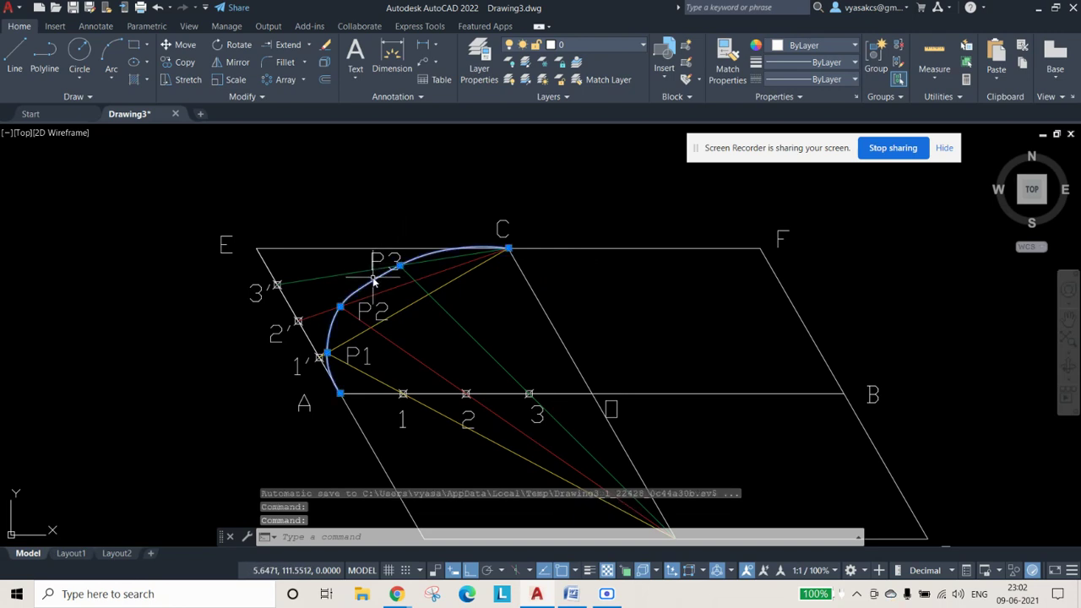
pyautogui.click(814, 47)
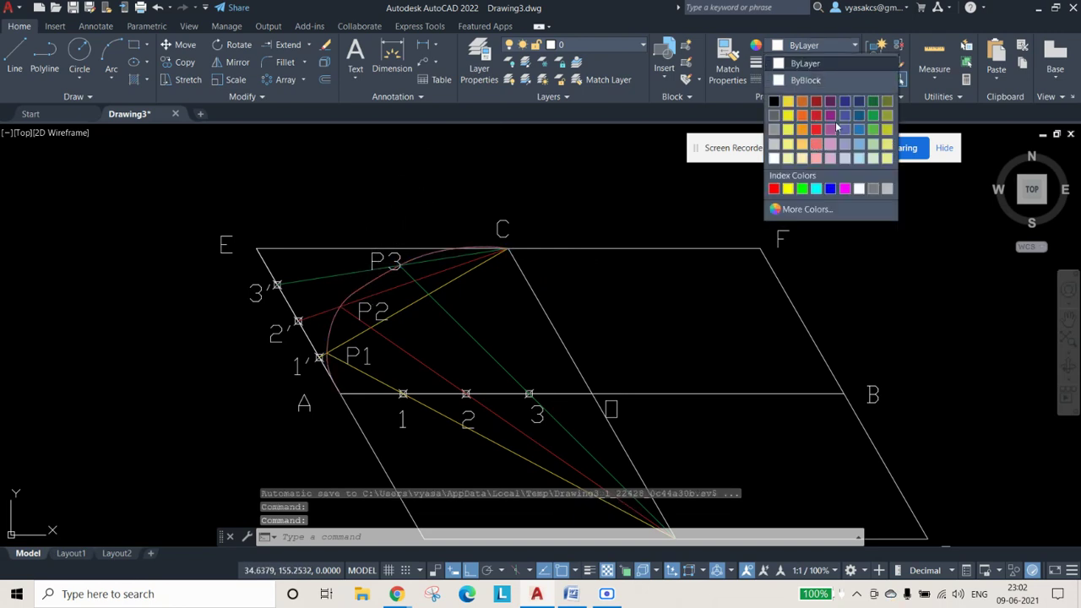
pyautogui.click(832, 131)
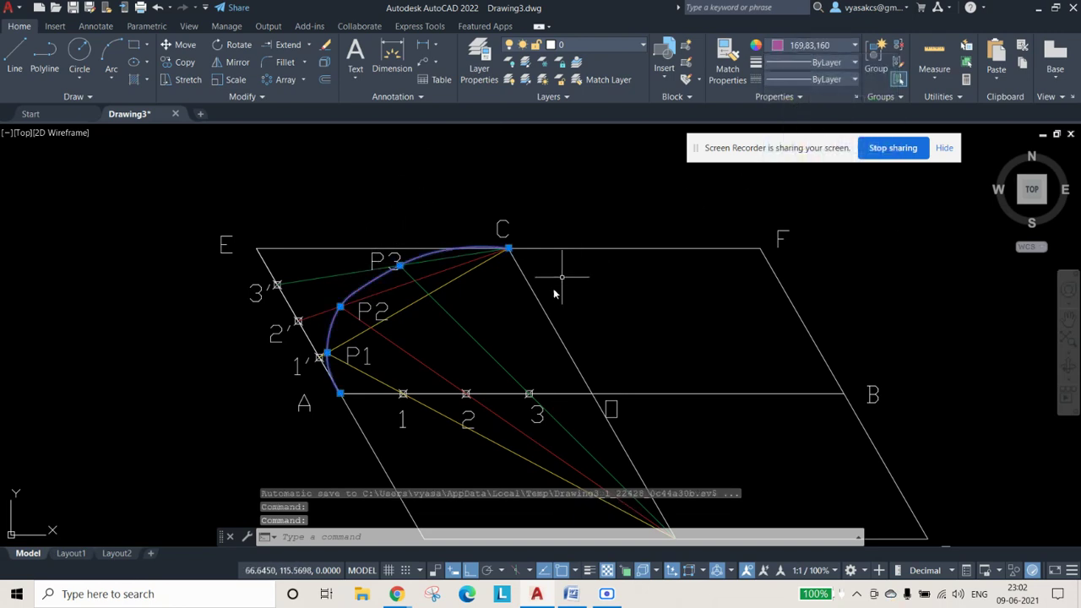
# Step: Set the fitted curve's lineweight to 0.40 mm and turn on lineweight display in the drawing
pyautogui.click(824, 63)
pyautogui.scroll(-2, 816, 196)
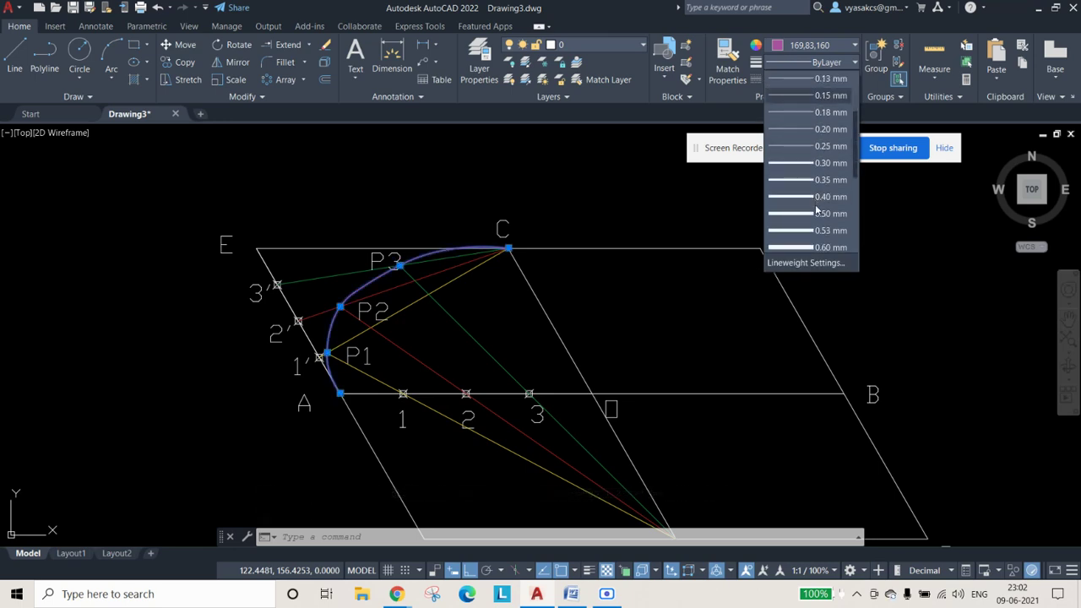
pyautogui.click(816, 201)
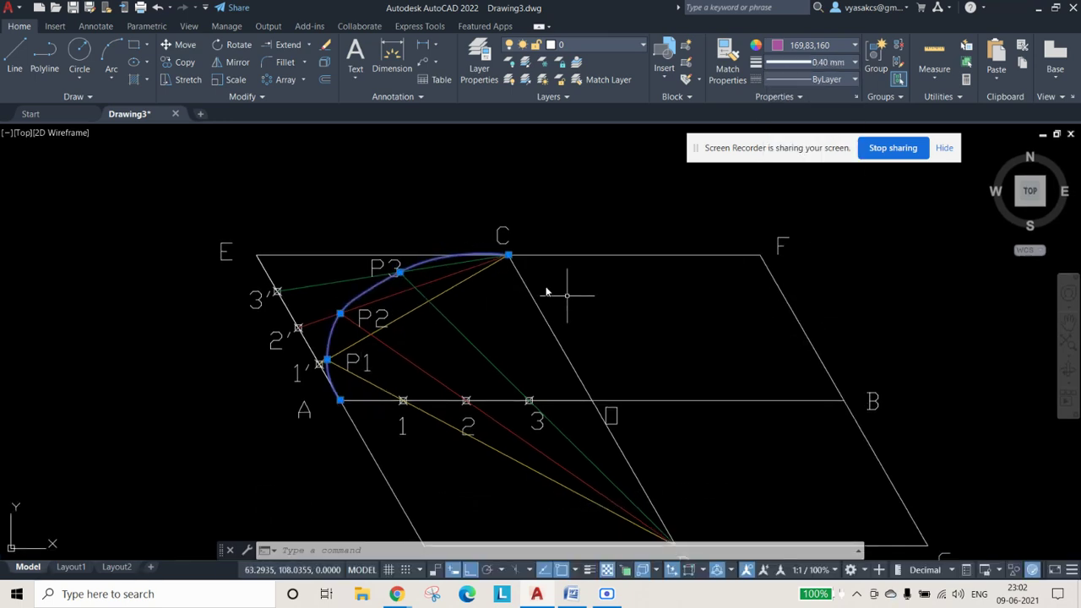
pyautogui.click(589, 571)
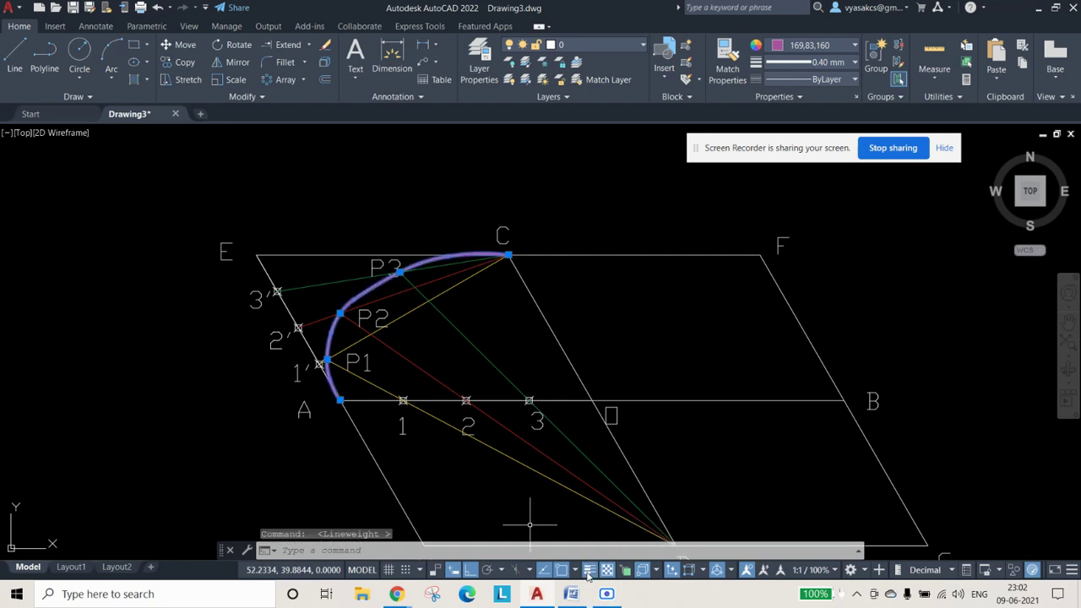
pyautogui.rightClick(626, 531)
pyautogui.press('Escape')
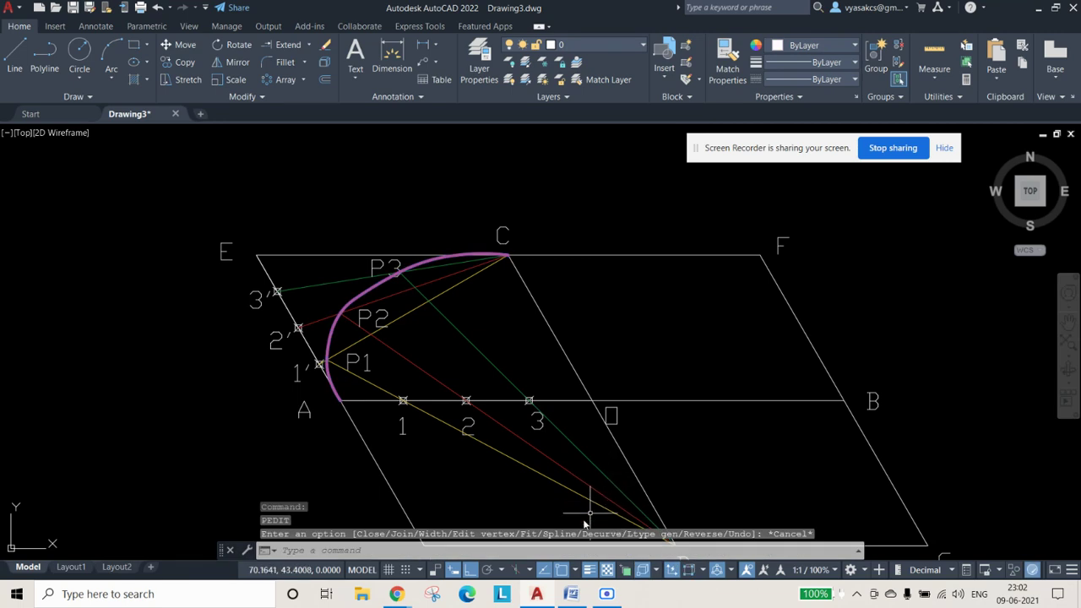
# Step: Mirror the purple curve using C and O as the mirror line points, keeping the source curve
pyautogui.moveTo(680, 453); pyautogui.dragTo(624, 388, button='middle')
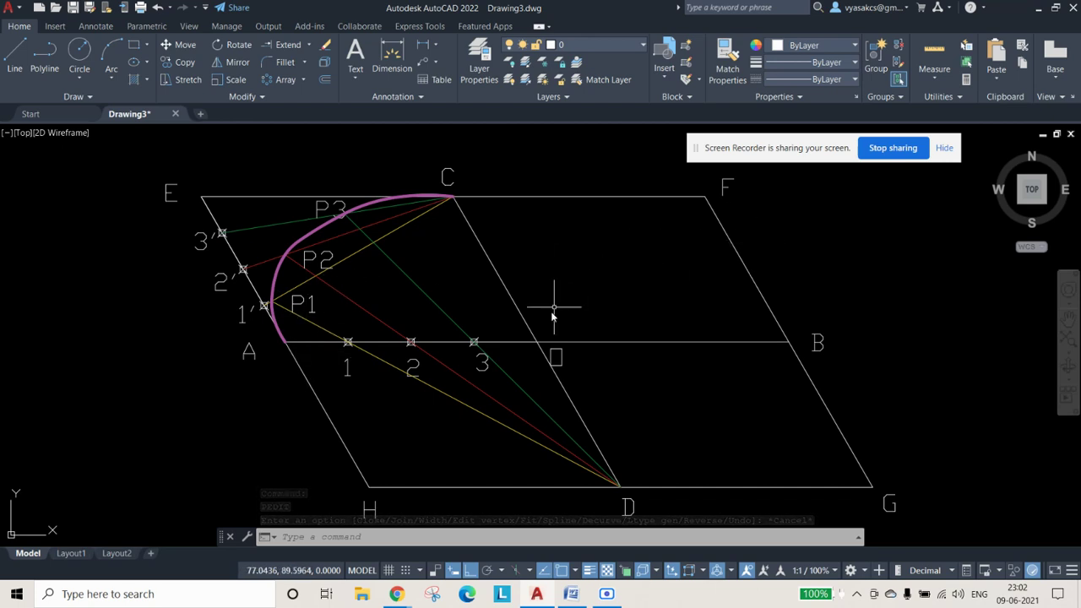
pyautogui.click(229, 63)
pyautogui.click(313, 238)
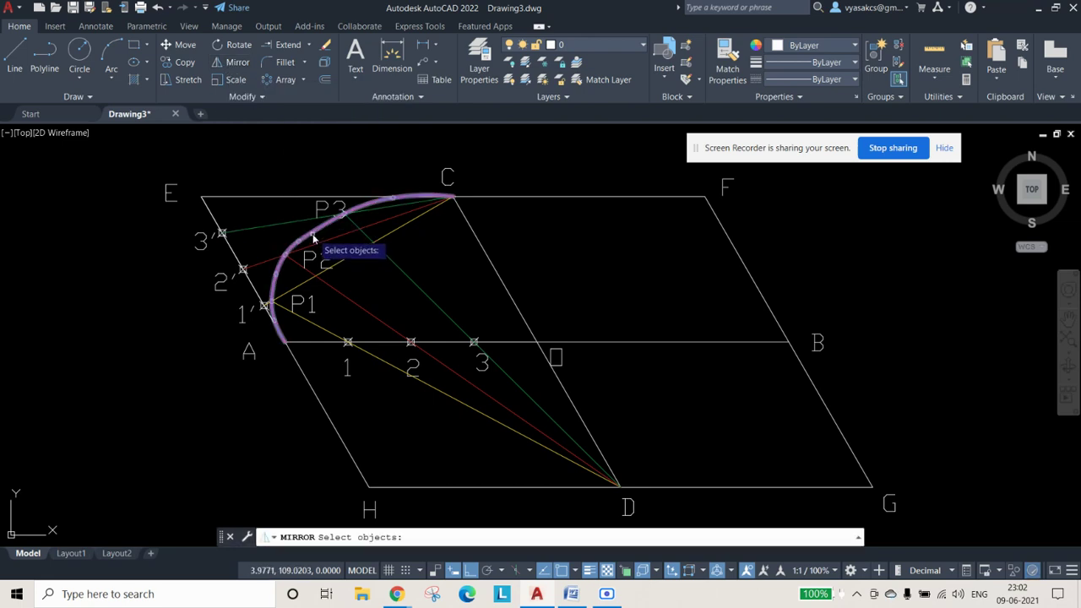
pyautogui.click(313, 237)
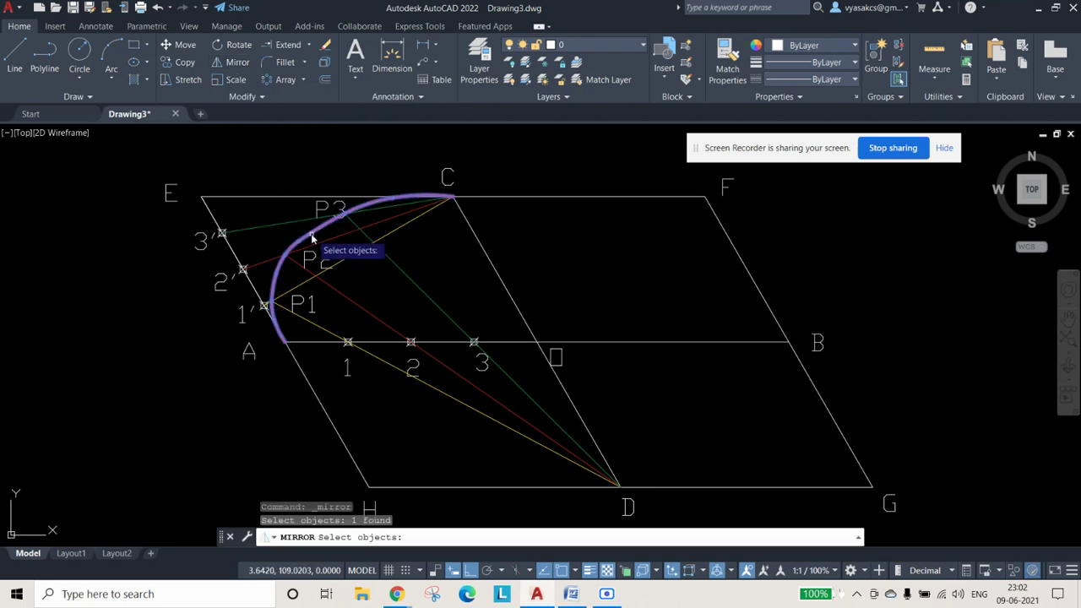
pyautogui.press('Return')
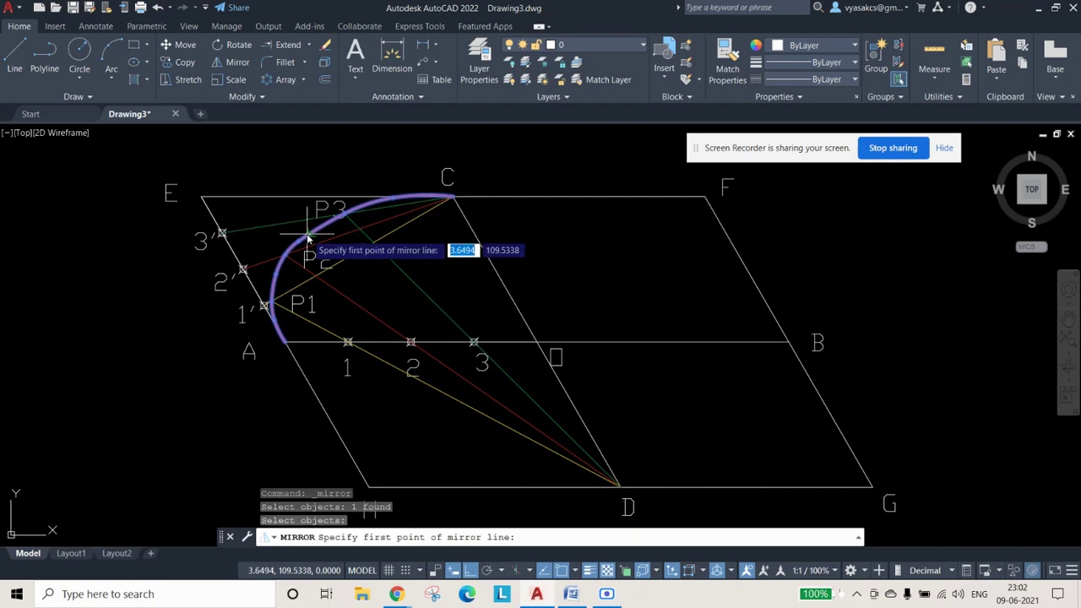
pyautogui.click(452, 197)
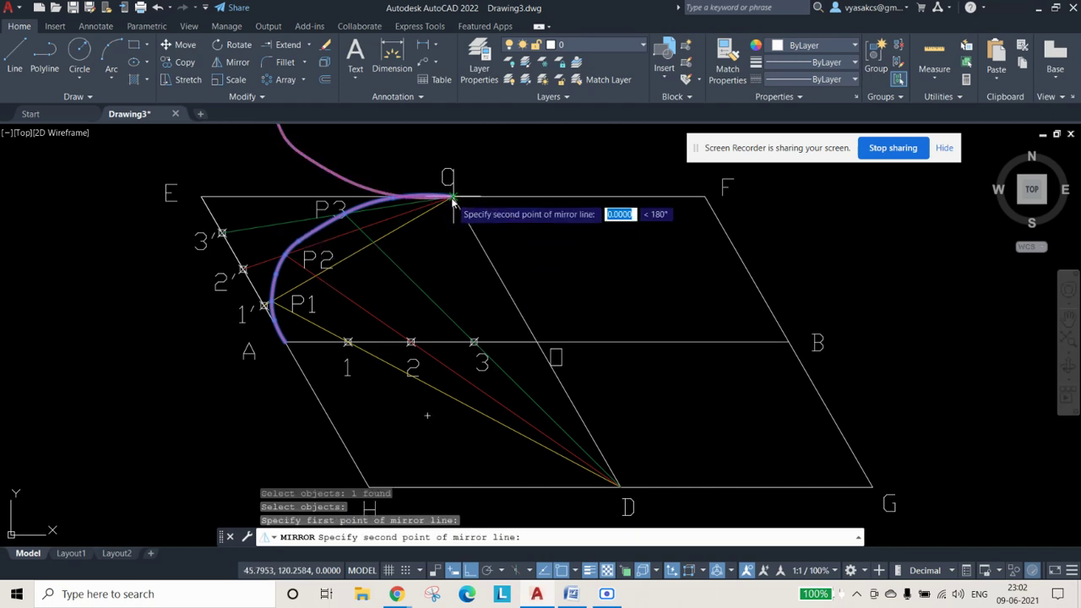
pyautogui.click(540, 343)
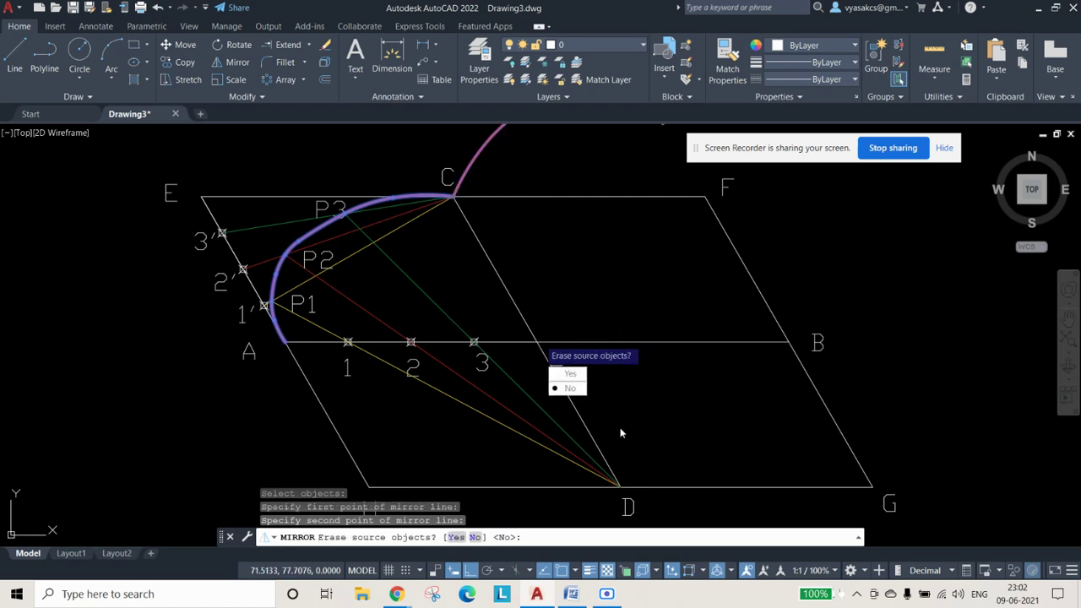
pyautogui.press('Return')
pyautogui.scroll(-3, 589, 339)
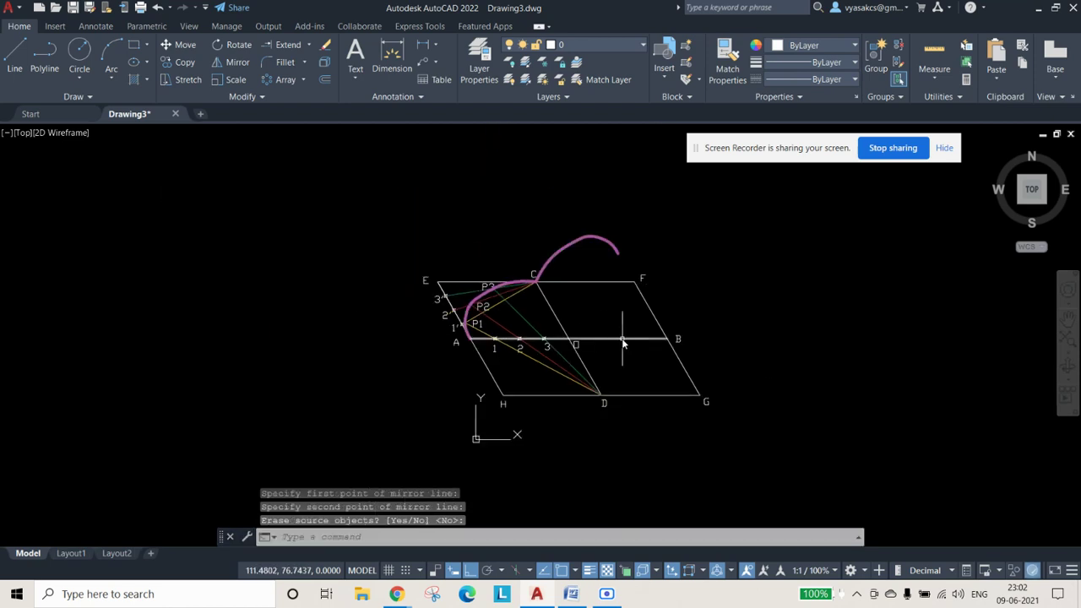
# Step: Delete the mirrored purple curve above line CF, keeping the original curve from A to C
pyautogui.moveTo(608, 312); pyautogui.dragTo(502, 325, button='middle')
pyautogui.scroll(2, 500, 319)
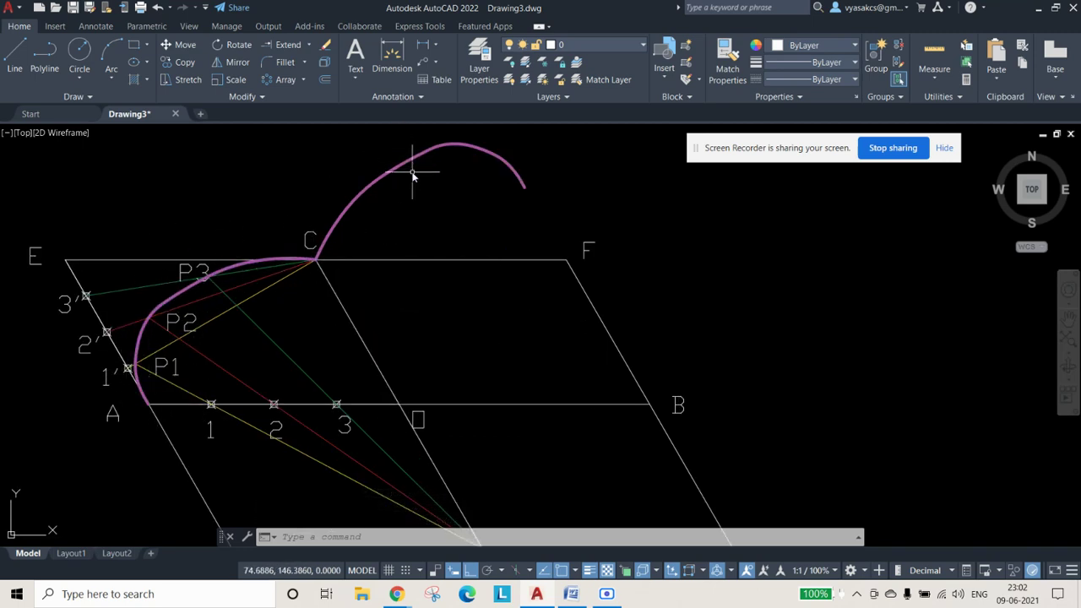
pyautogui.click(387, 175)
pyautogui.moveTo(385, 175)
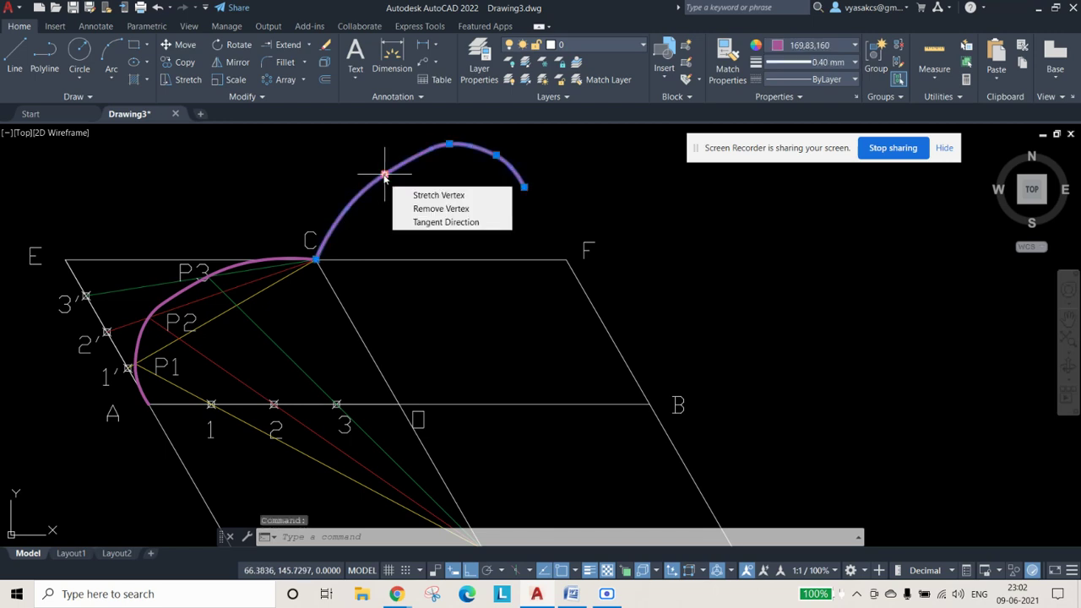
pyautogui.press('Escape')
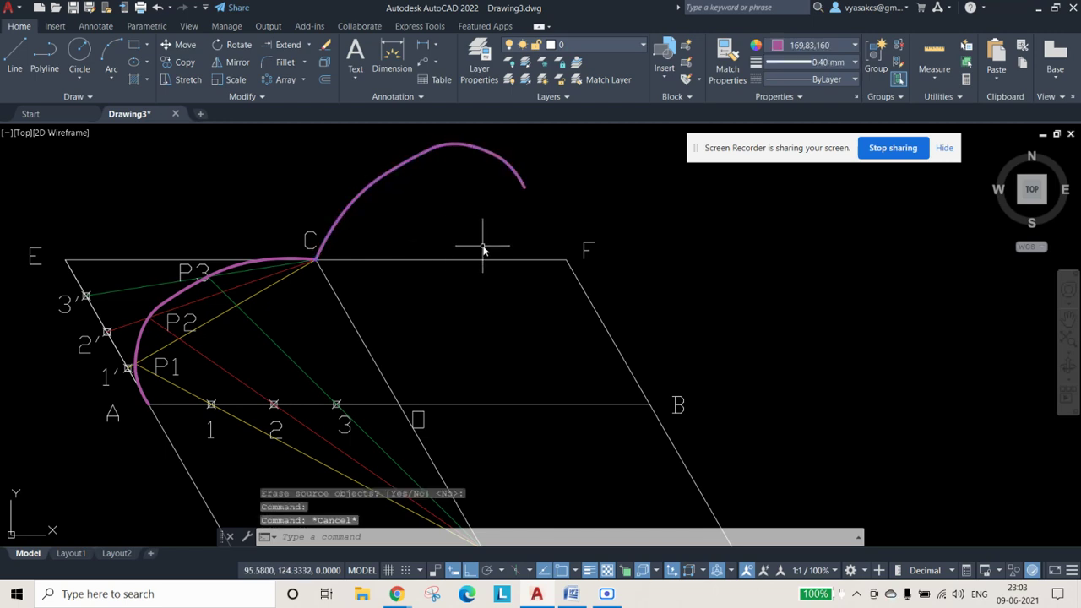
pyautogui.click(408, 174)
pyautogui.click(349, 170)
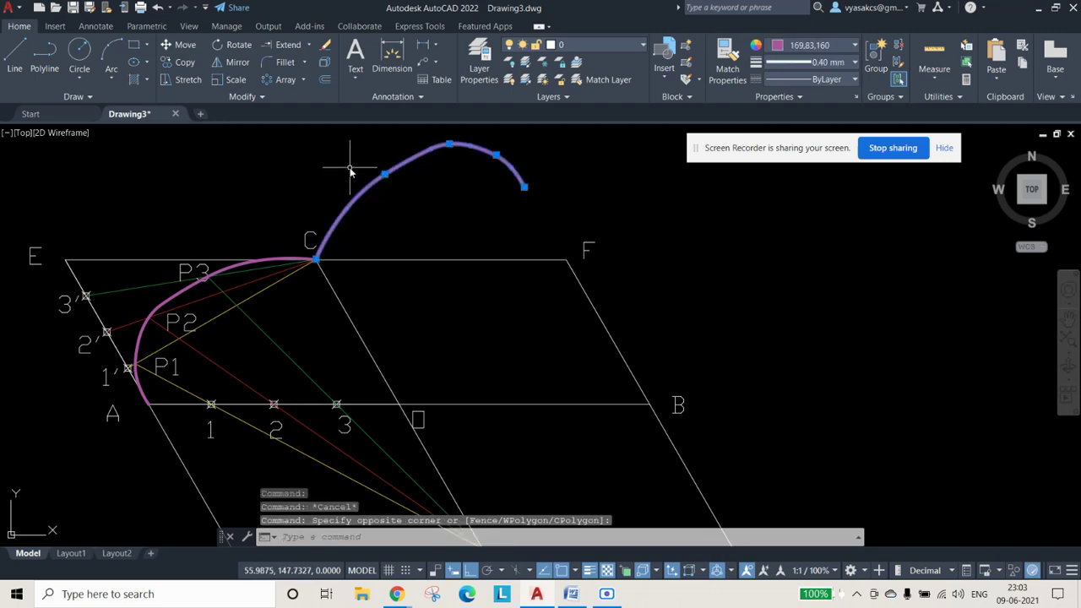
pyautogui.press('Delete')
# Step: Draw connected lines from F to B and from B to O
pyautogui.moveTo(422, 326); pyautogui.dragTo(427, 269, button='middle')
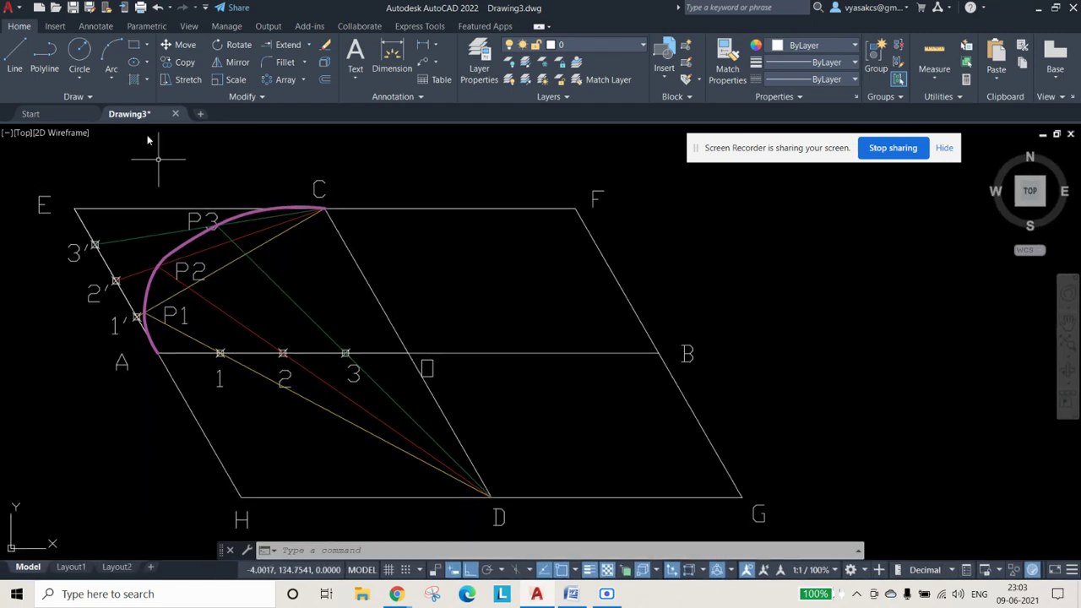
pyautogui.click(28, 53)
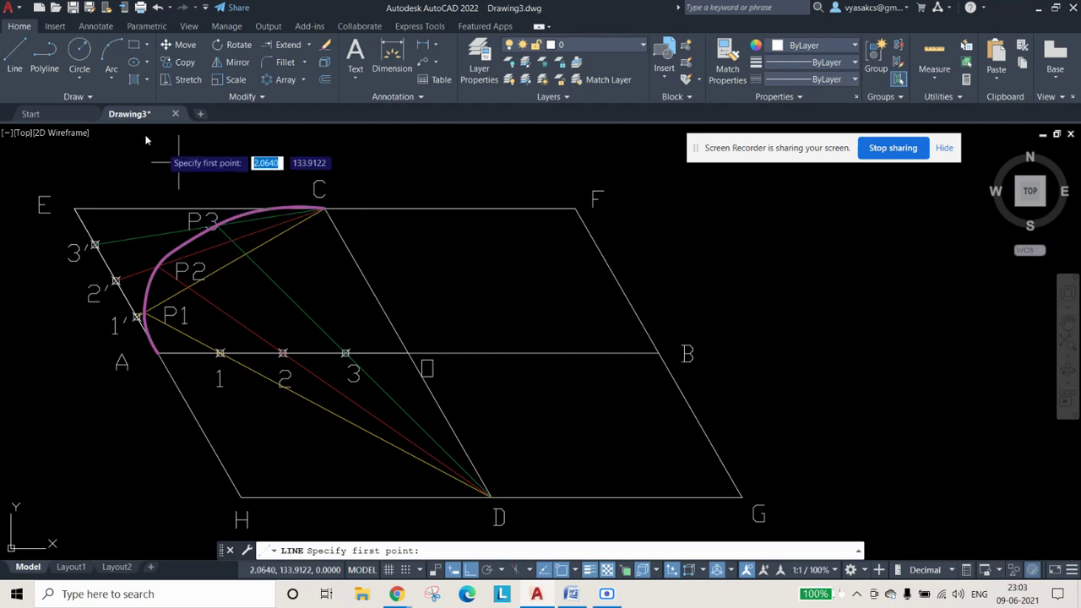
pyautogui.click(14, 55)
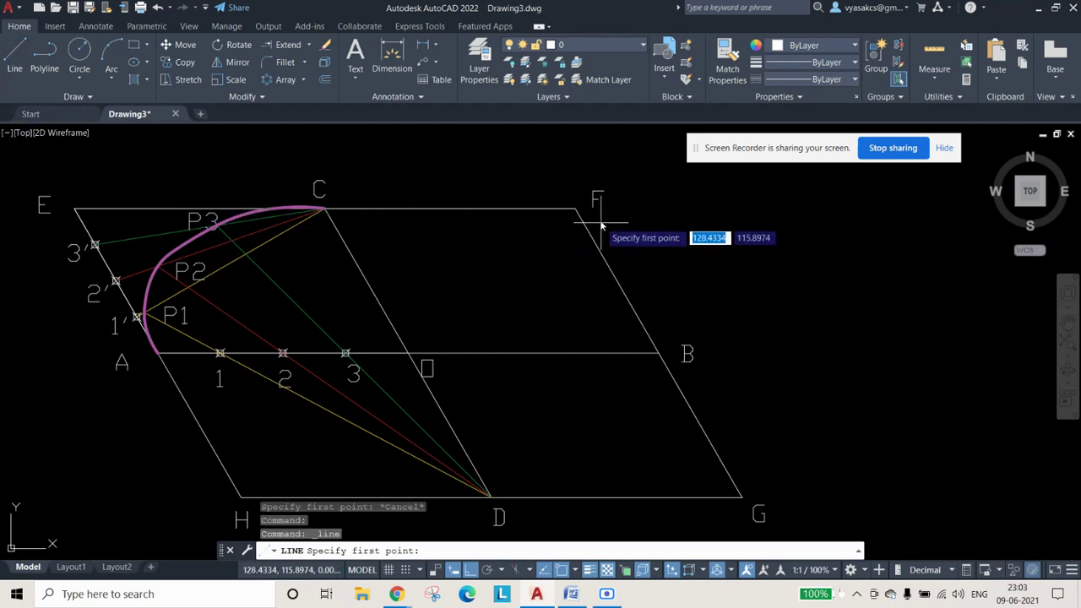
pyautogui.click(576, 209)
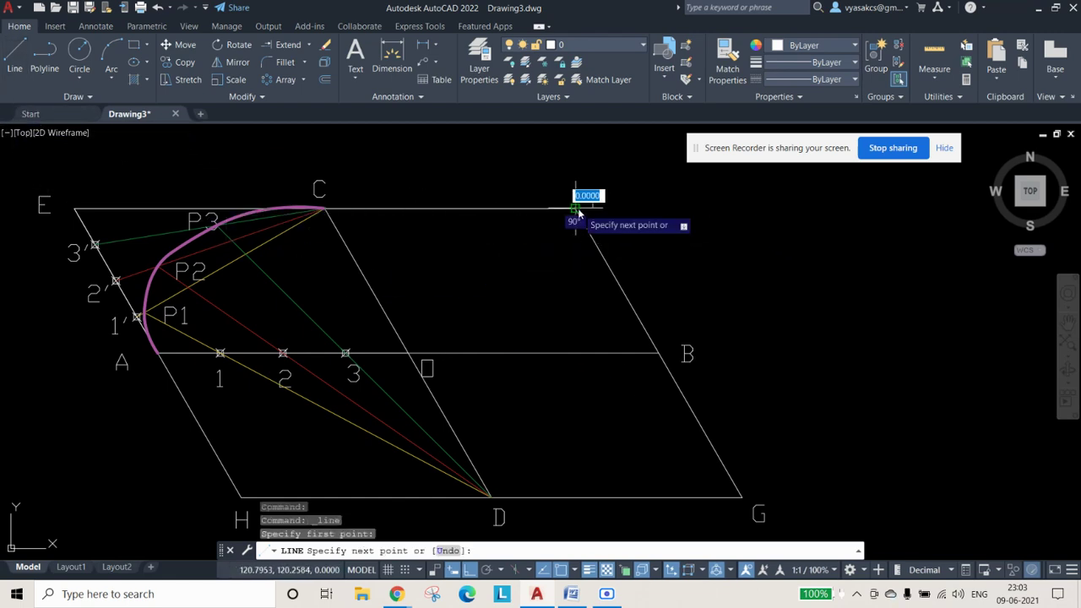
pyautogui.click(660, 353)
pyautogui.click(408, 353)
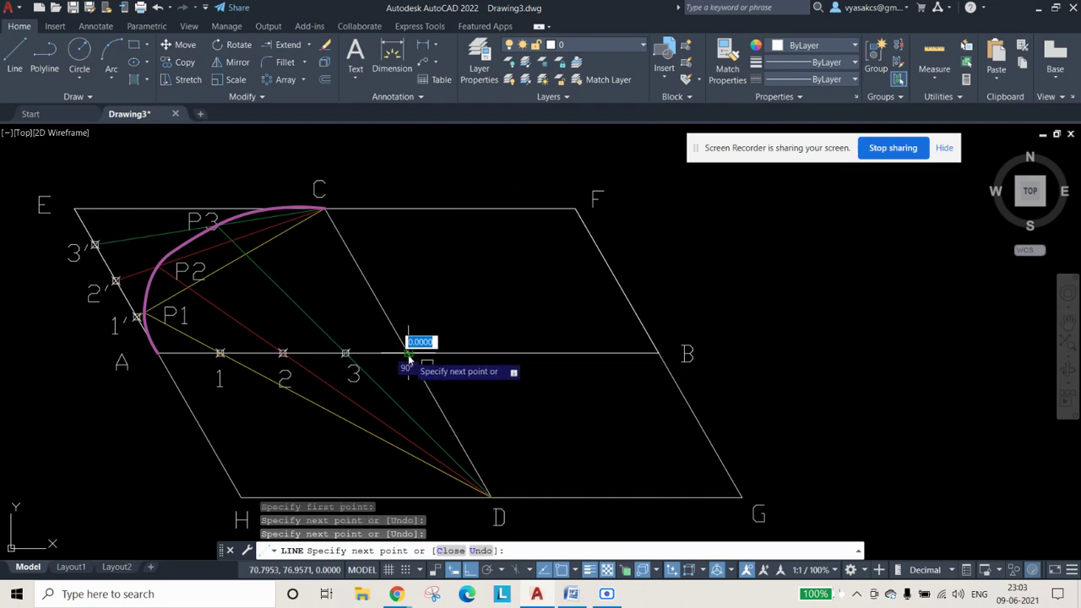
pyautogui.press('Escape')
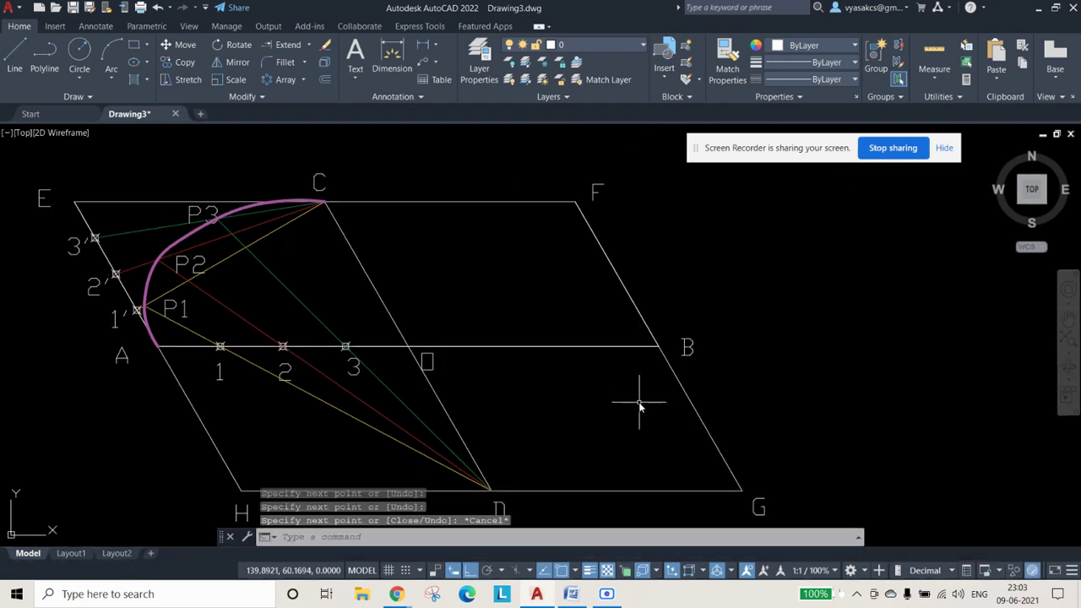
# Step: Divide line FB into 4 equal segments with the DIVIDE command
pyautogui.write('DIV')
pyautogui.press('Return')
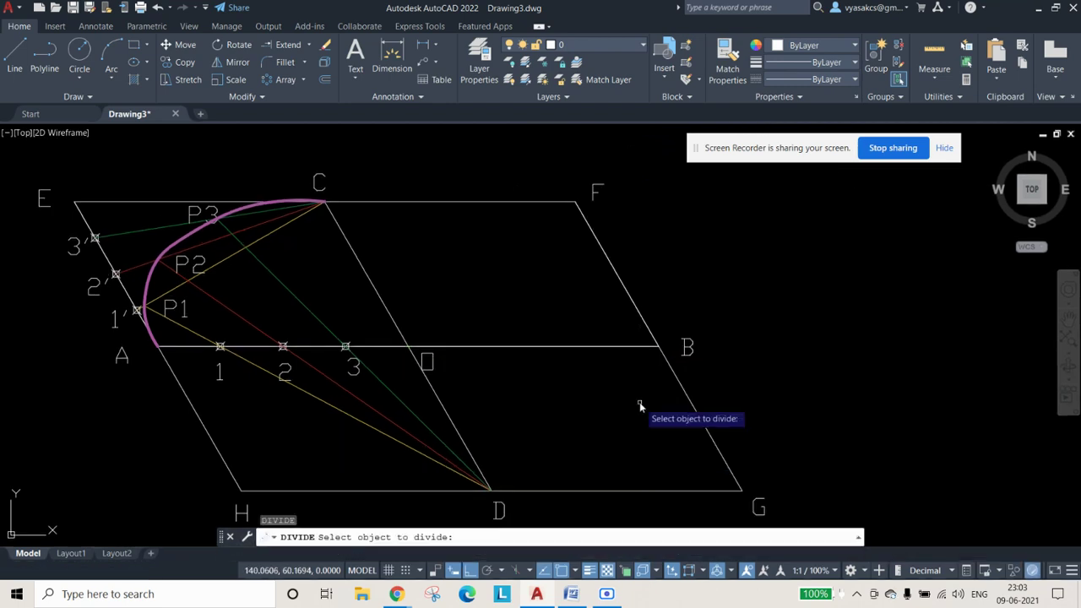
pyautogui.click(630, 304)
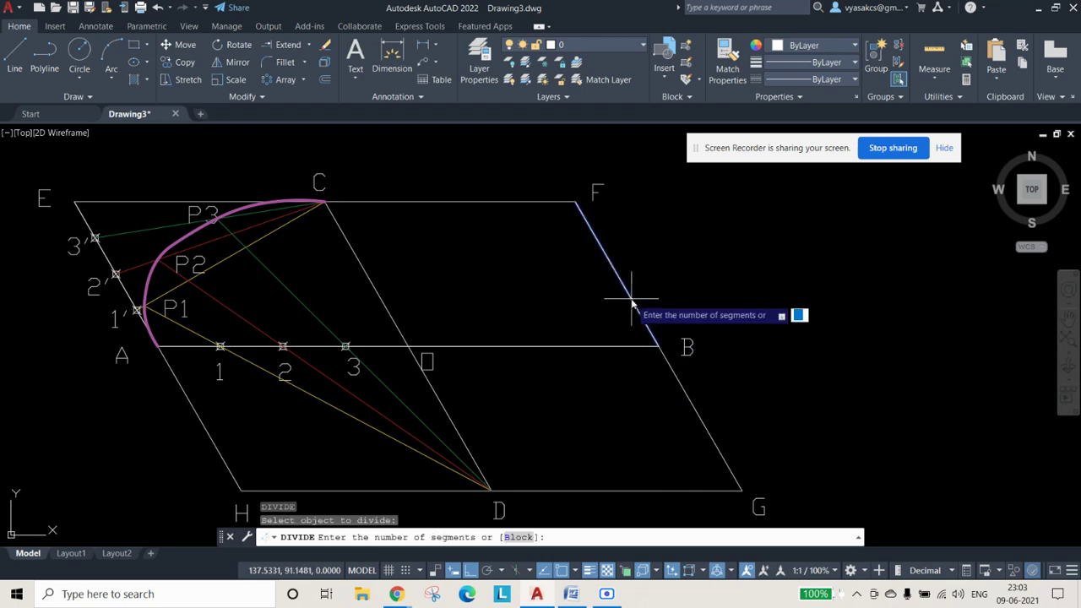
pyautogui.write('4')
pyautogui.press('Return')
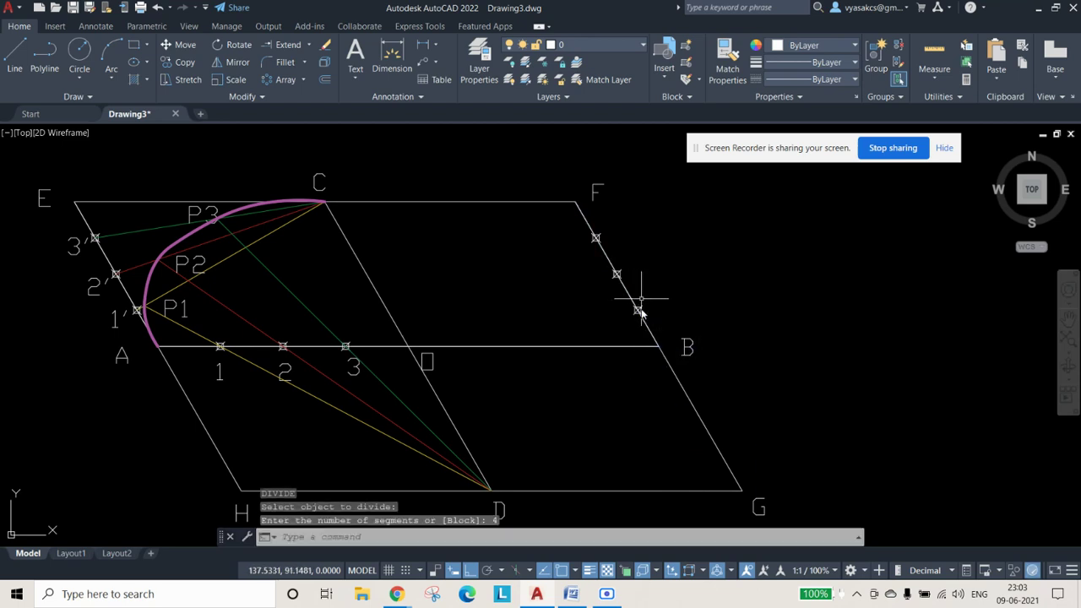
# Step: Divide line OB into 4 equal segments with the DIVIDE command
pyautogui.press('Return')
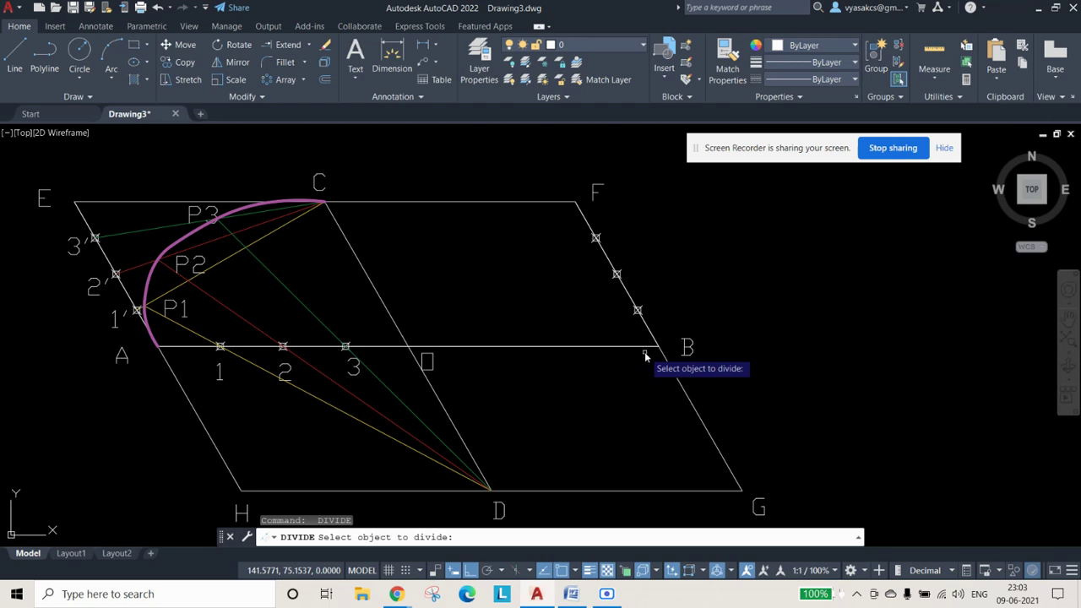
pyautogui.click(575, 348)
pyautogui.press('Return')
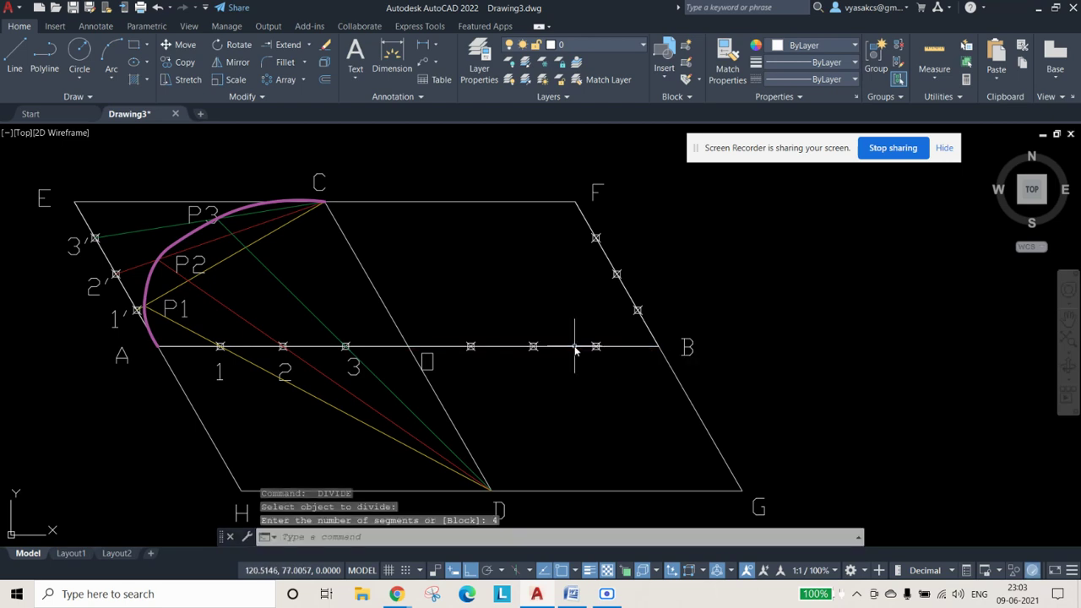
# Step: Draw lines joining each of the three division points on OB to D
pyautogui.click(16, 44)
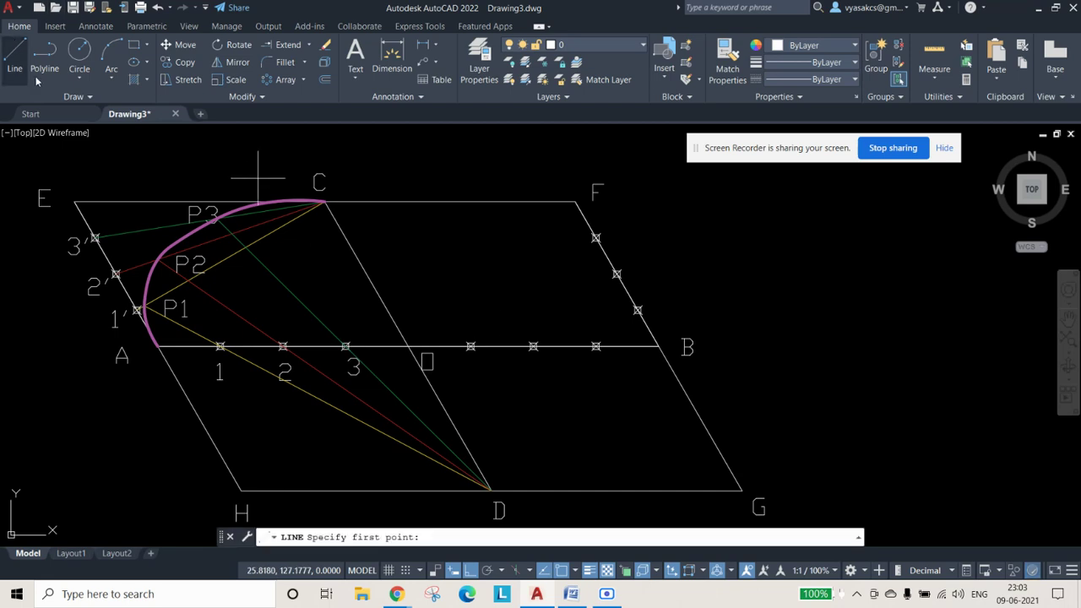
pyautogui.click(471, 346)
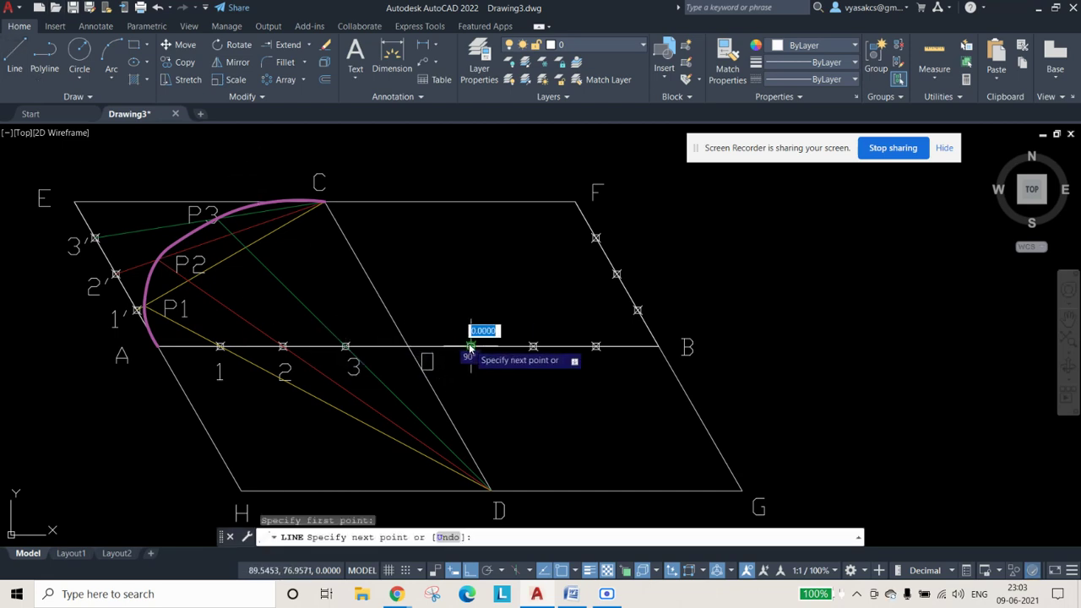
pyautogui.click(492, 490)
pyautogui.click(533, 347)
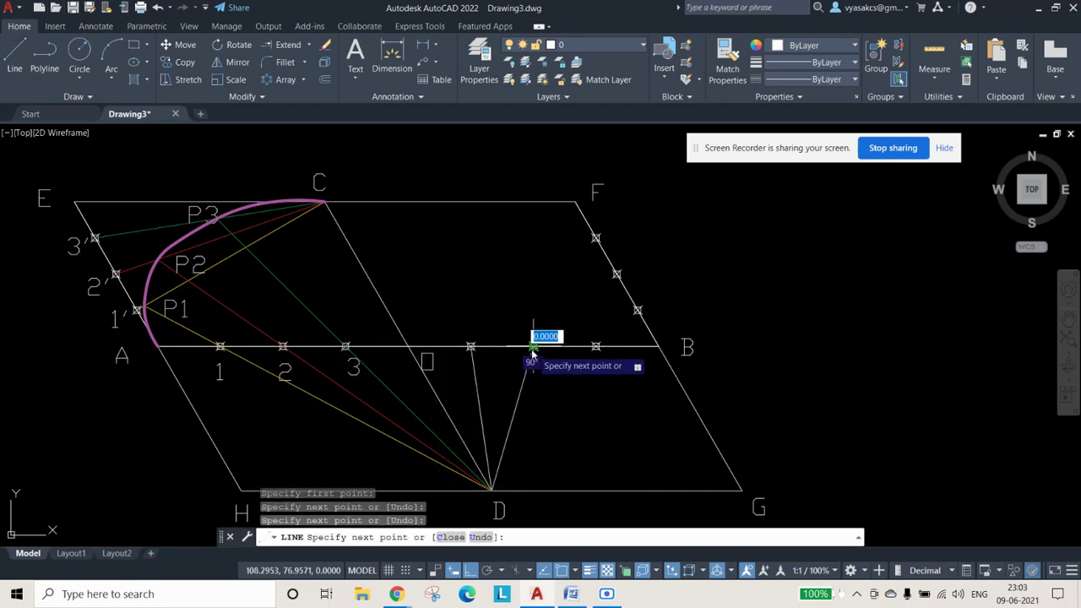
pyautogui.press('Escape')
pyautogui.click(16, 44)
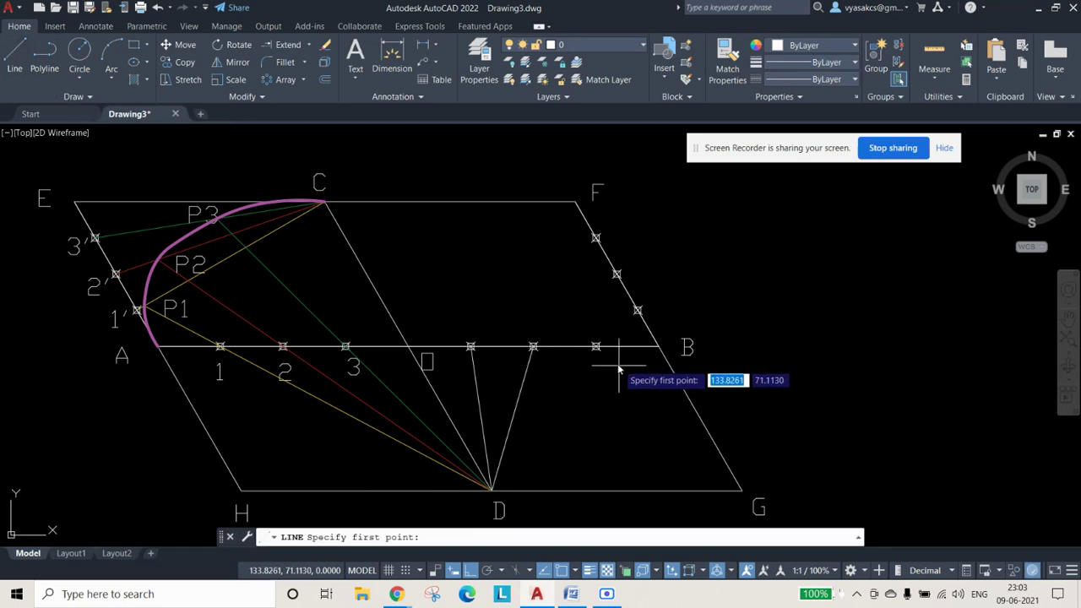
pyautogui.click(596, 346)
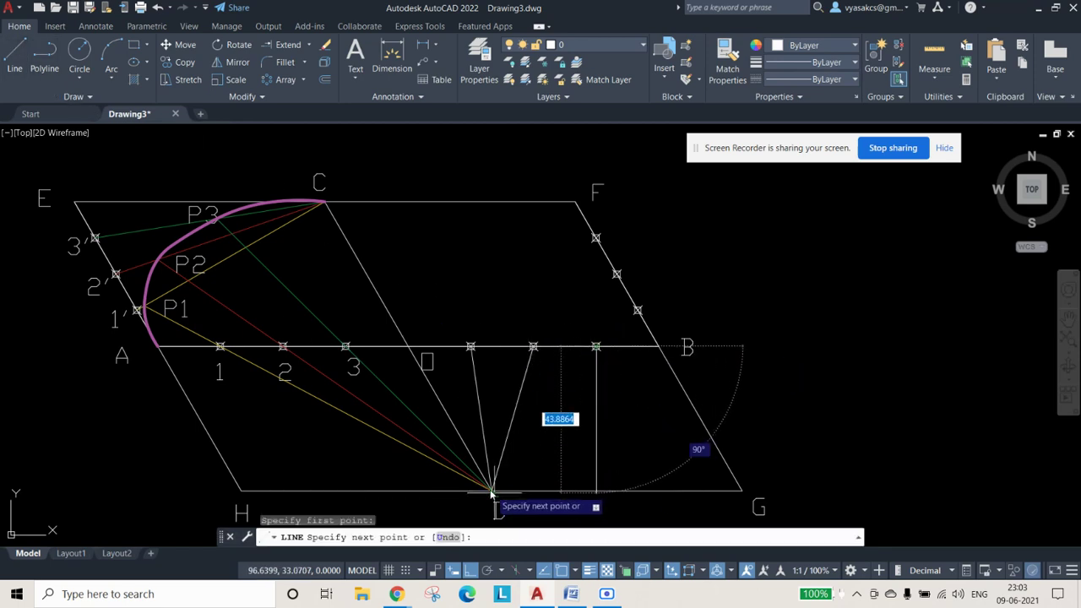
pyautogui.click(492, 489)
pyautogui.press('Escape')
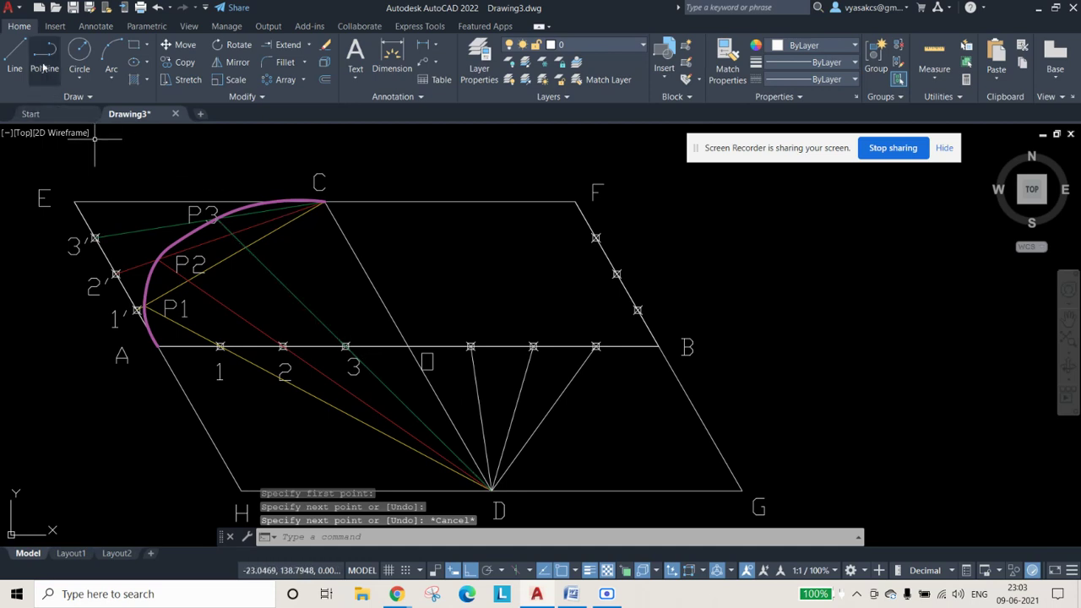
# Step: Draw a line from C to the division point on FB nearest F
pyautogui.click(16, 44)
pyautogui.click(325, 200)
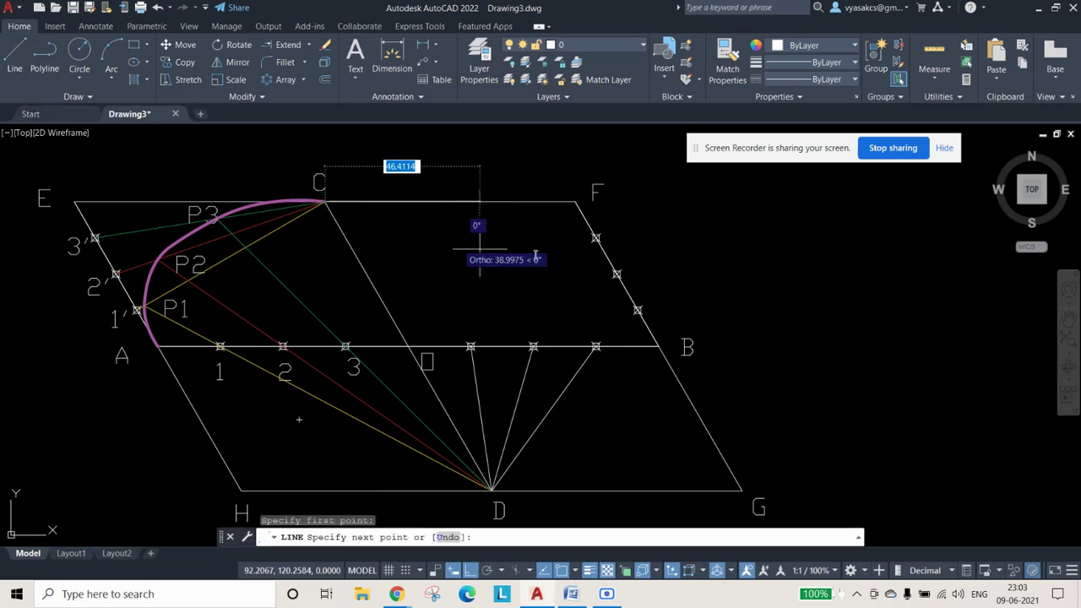
pyautogui.click(596, 238)
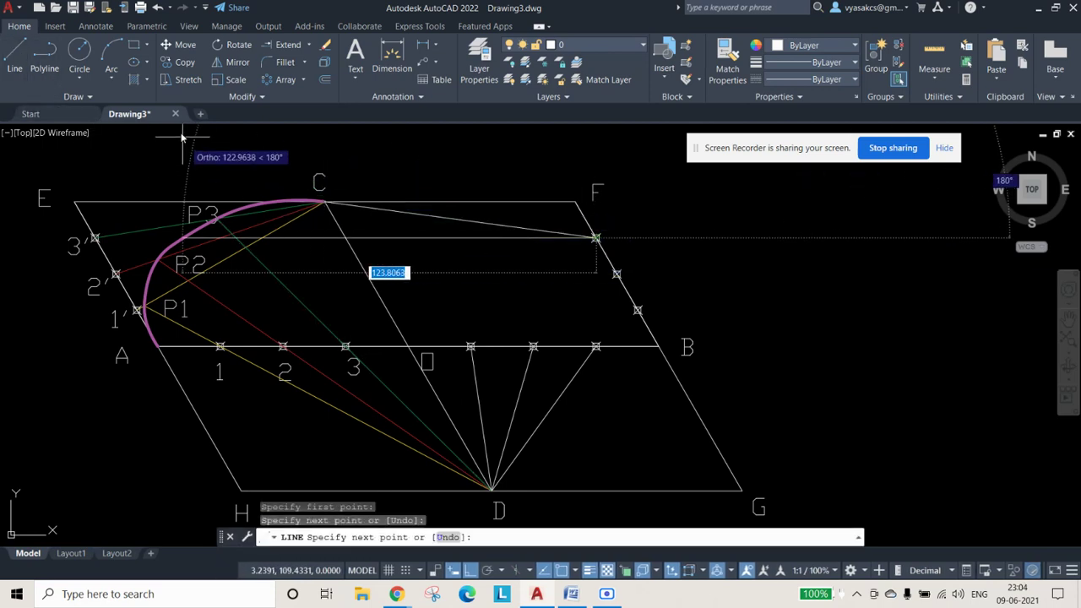
pyautogui.press('Escape')
pyautogui.click(14, 46)
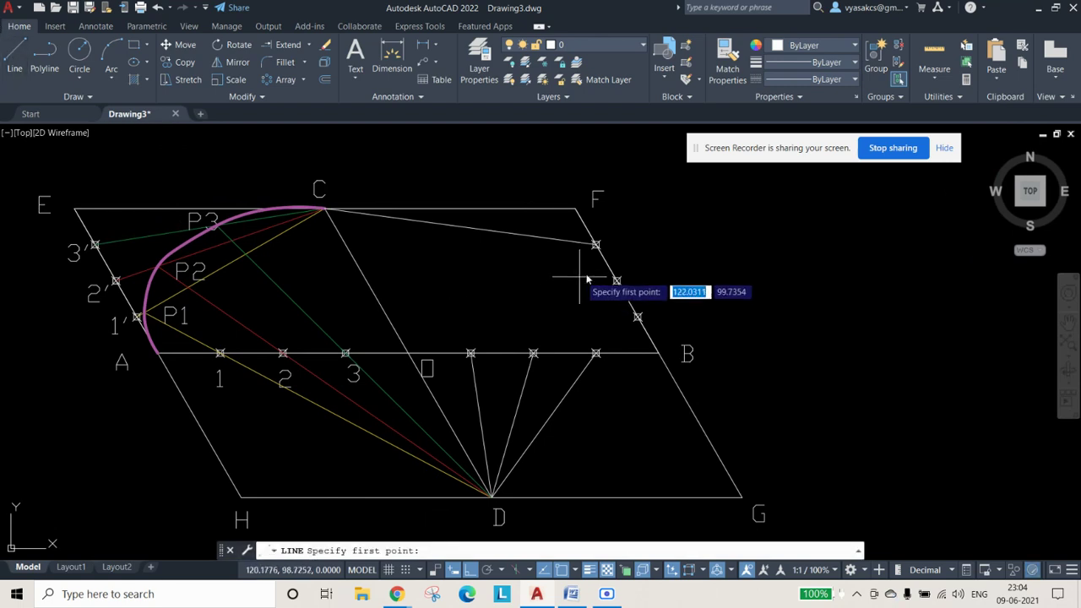
pyautogui.click(638, 317)
pyautogui.click(324, 208)
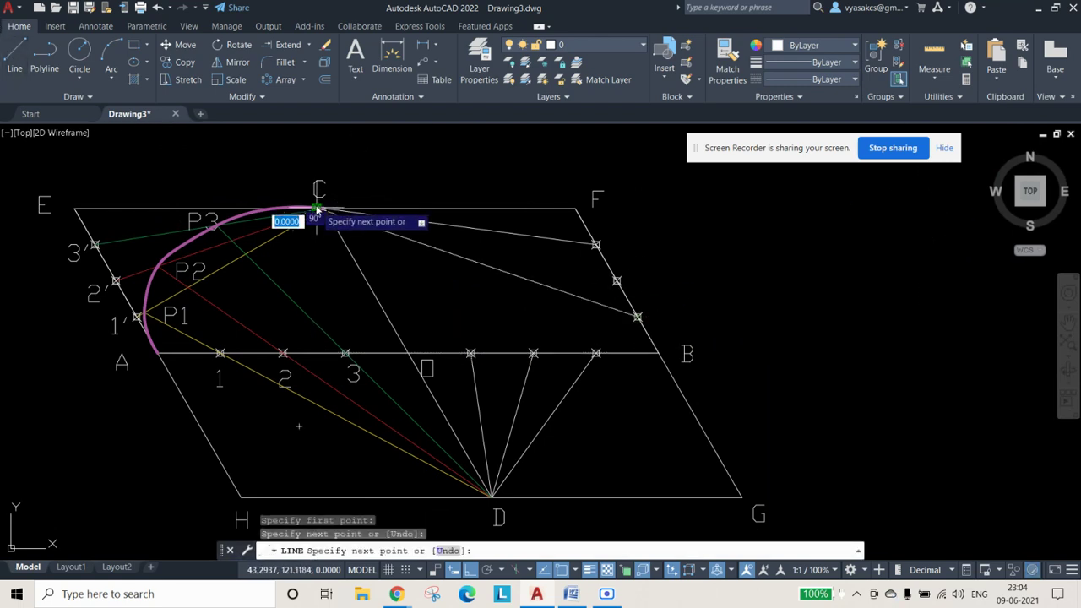
pyautogui.press('Escape')
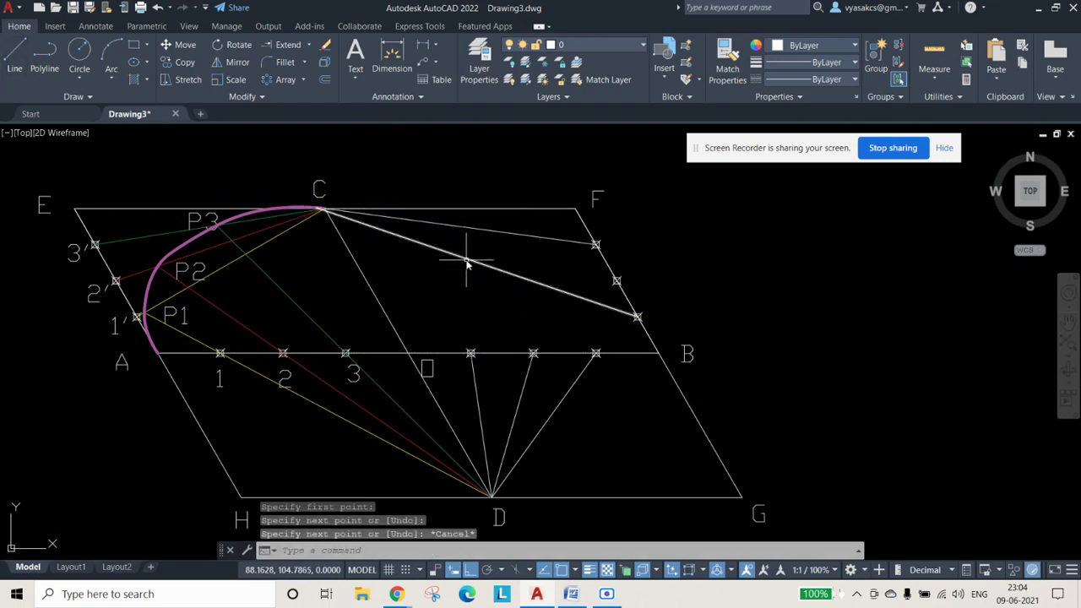
pyautogui.click(469, 261)
pyautogui.press('Delete')
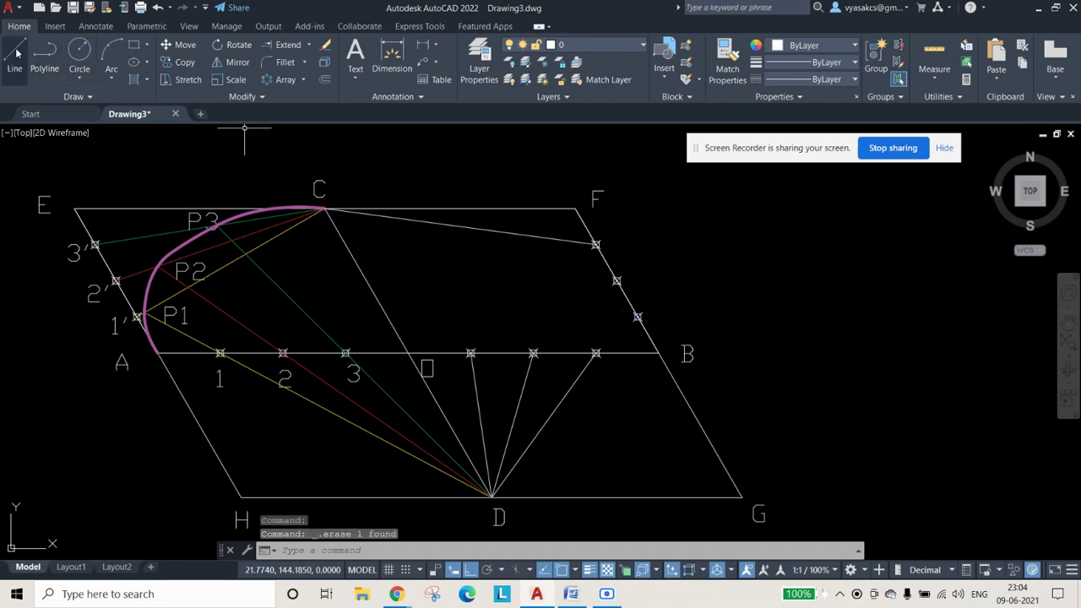
# Step: Draw lines from the division point on FB nearest B to C and from C to the middle division point on FB
pyautogui.click(15, 46)
pyautogui.click(638, 318)
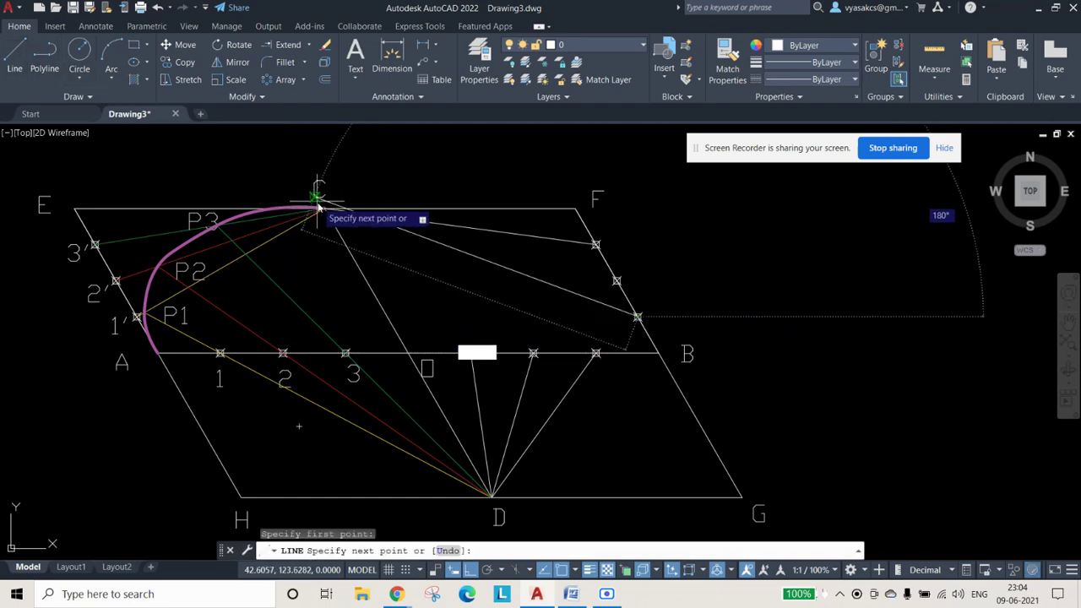
pyautogui.click(325, 209)
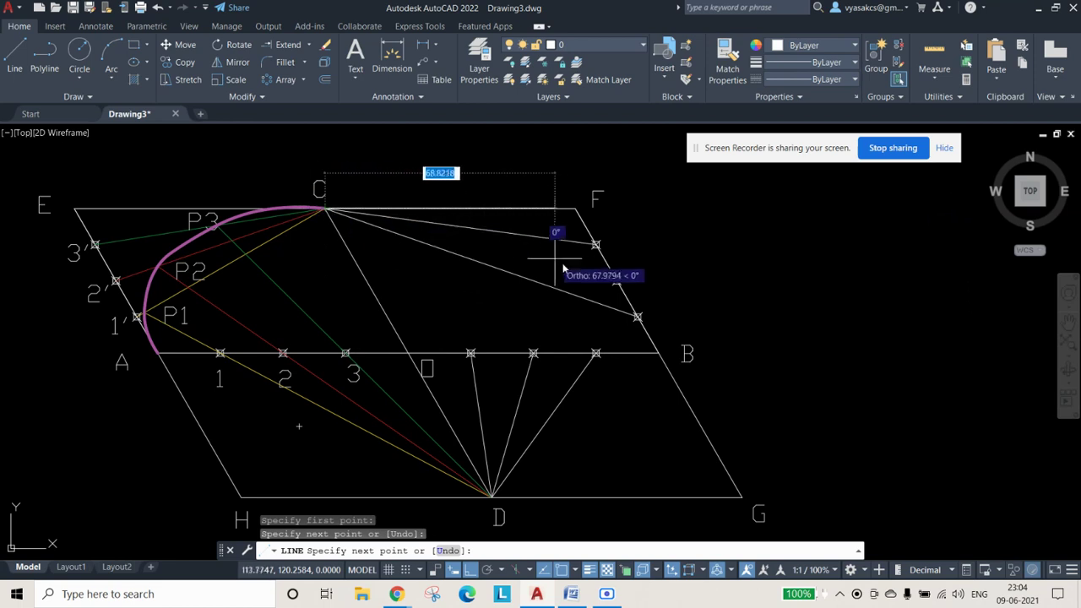
pyautogui.click(616, 280)
pyautogui.press('Escape')
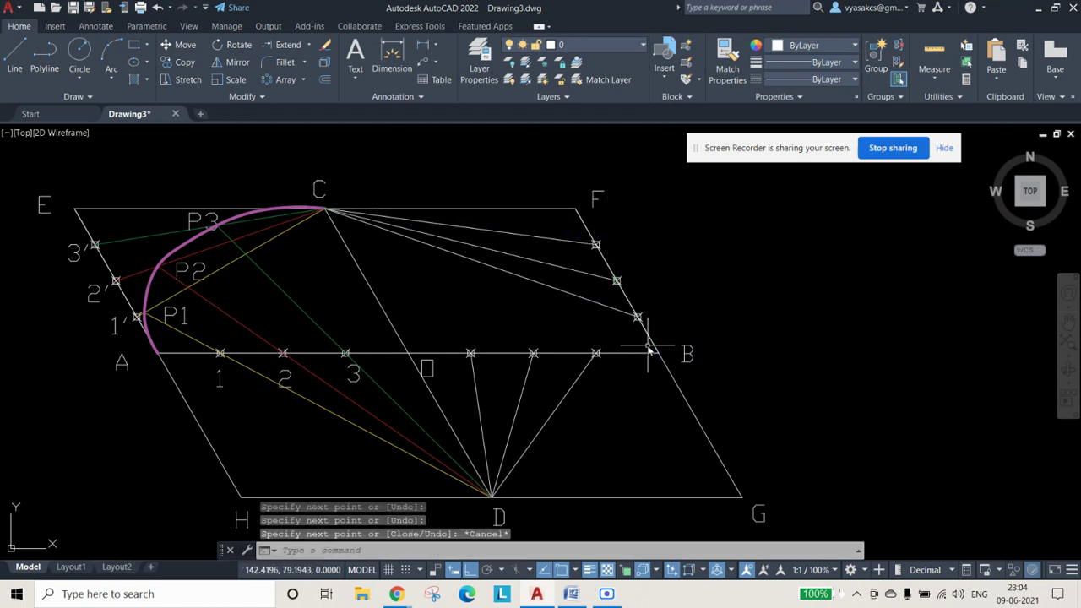
# Step: Set the colour to yellow for the lines from D and C to the division points nearest B on OB and FB
pyautogui.click(554, 418)
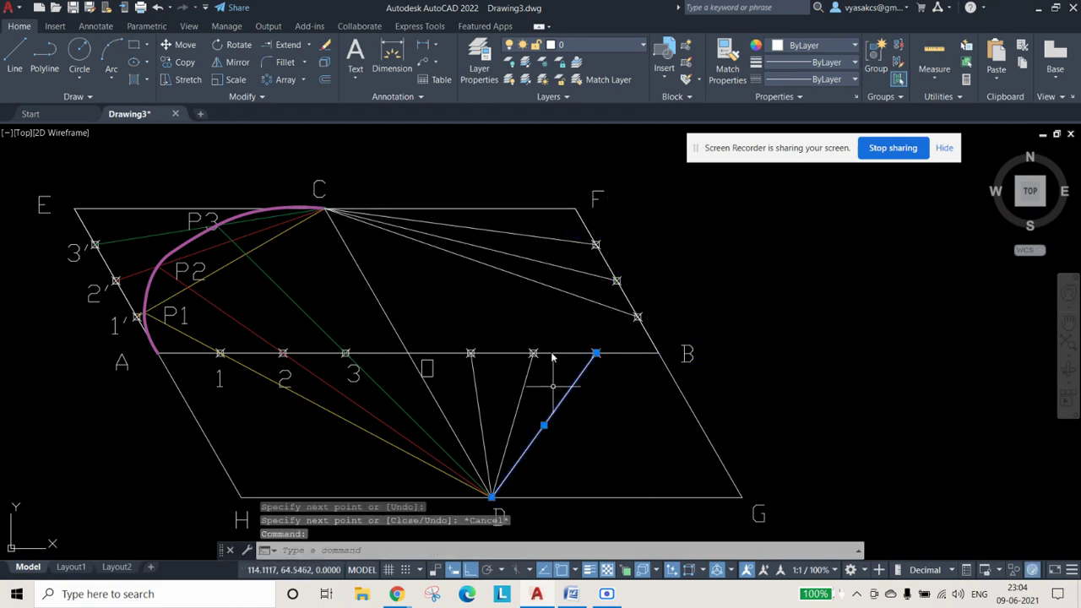
pyautogui.click(552, 282)
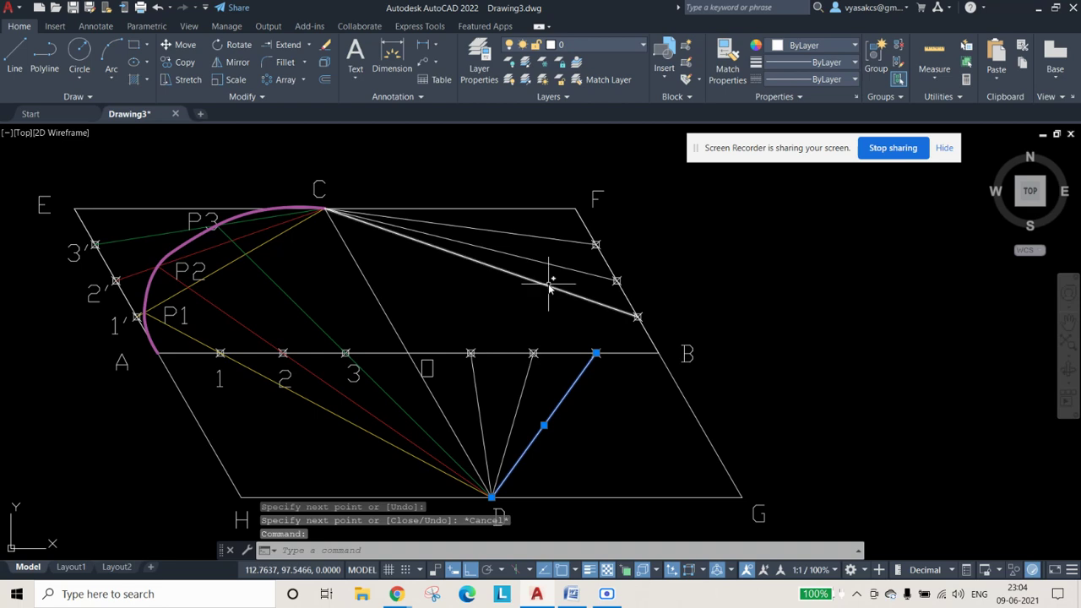
pyautogui.click(809, 47)
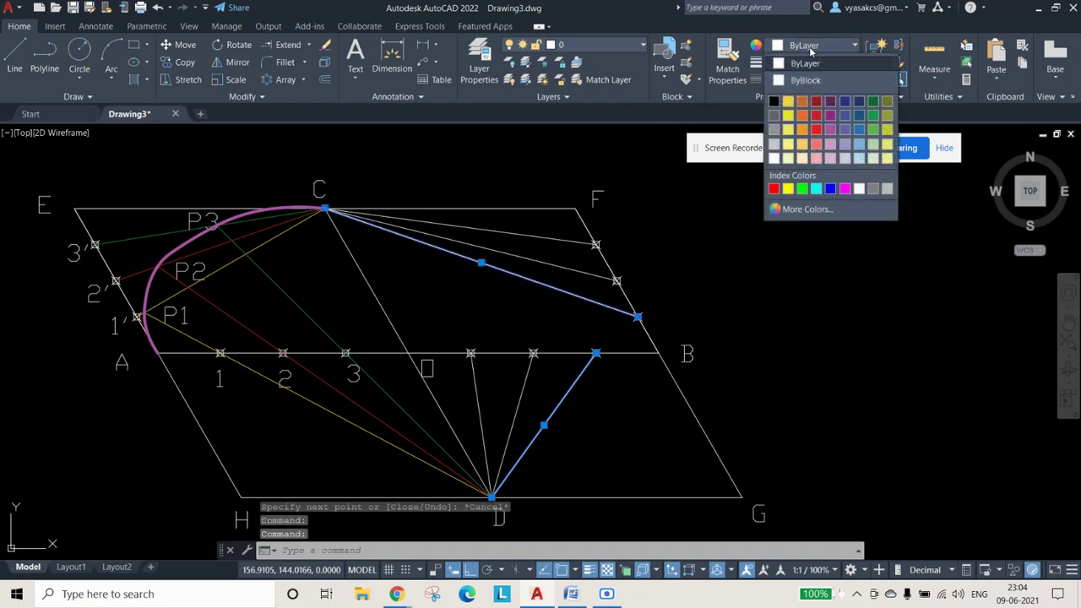
pyautogui.click(791, 121)
pyautogui.press('Escape')
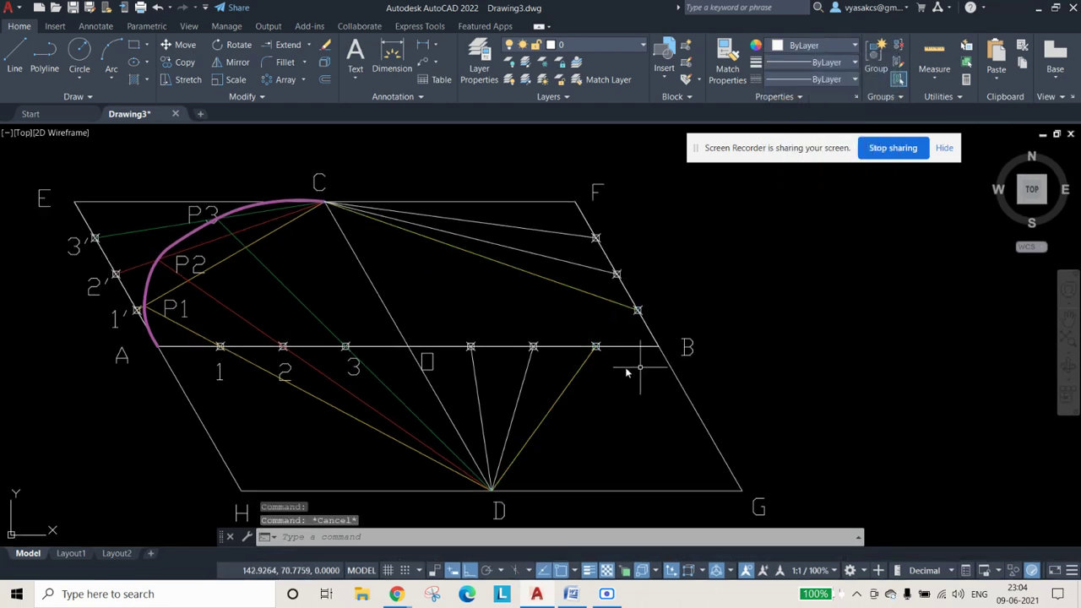
# Step: Set the colour to red (205,32,39) for the lines from D and C to the middle division points on OB and FB
pyautogui.click(524, 395)
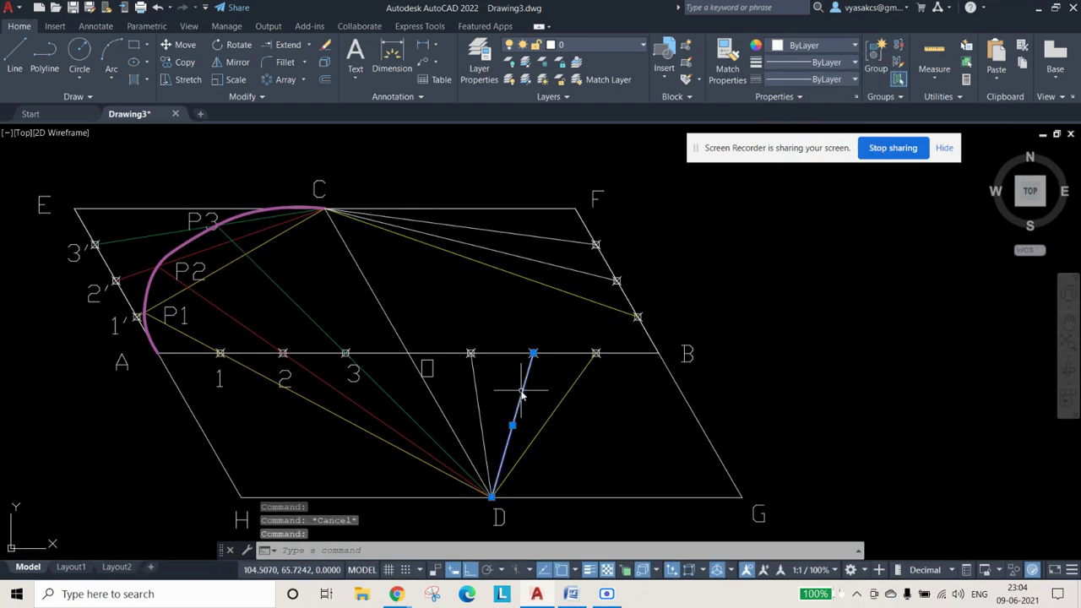
pyautogui.click(579, 272)
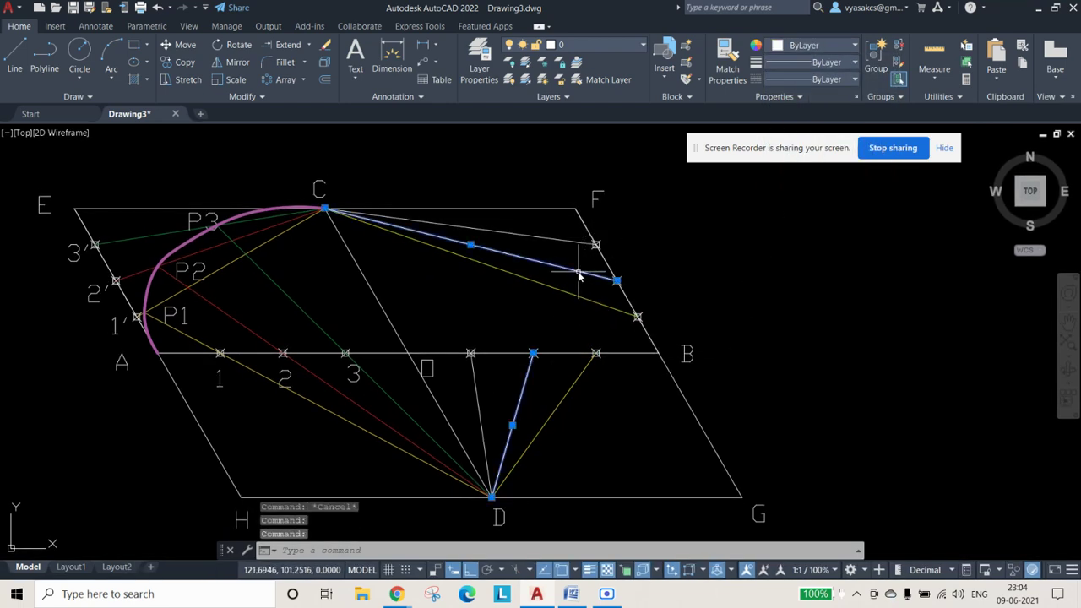
pyautogui.click(823, 54)
pyautogui.click(803, 102)
pyautogui.press('Escape')
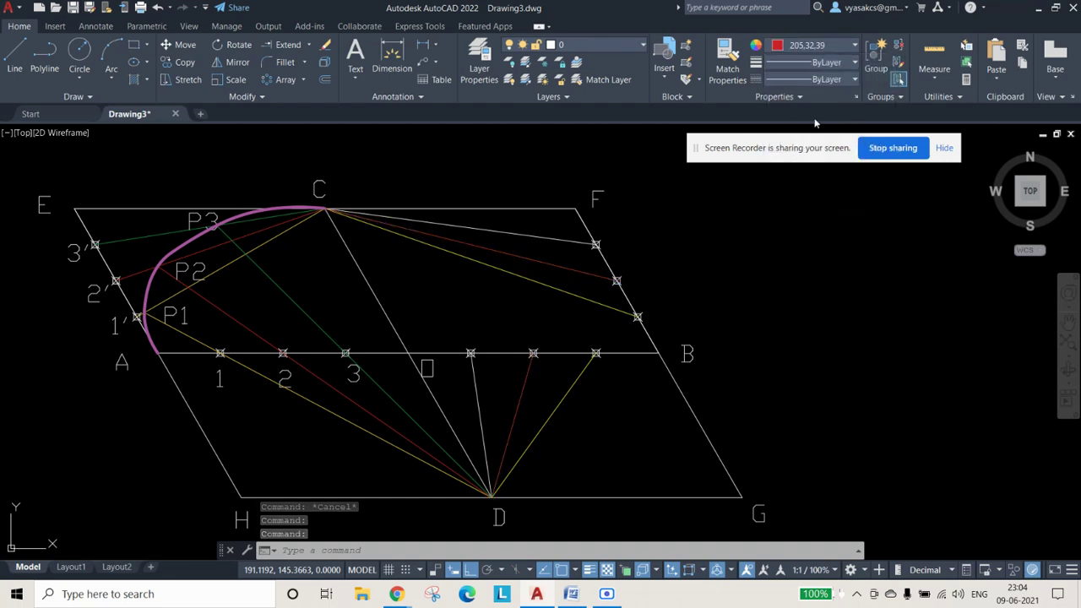
# Step: Set the colour to green (19,155,72) for the lines from D and C to the division points nearest O and F
pyautogui.click(477, 391)
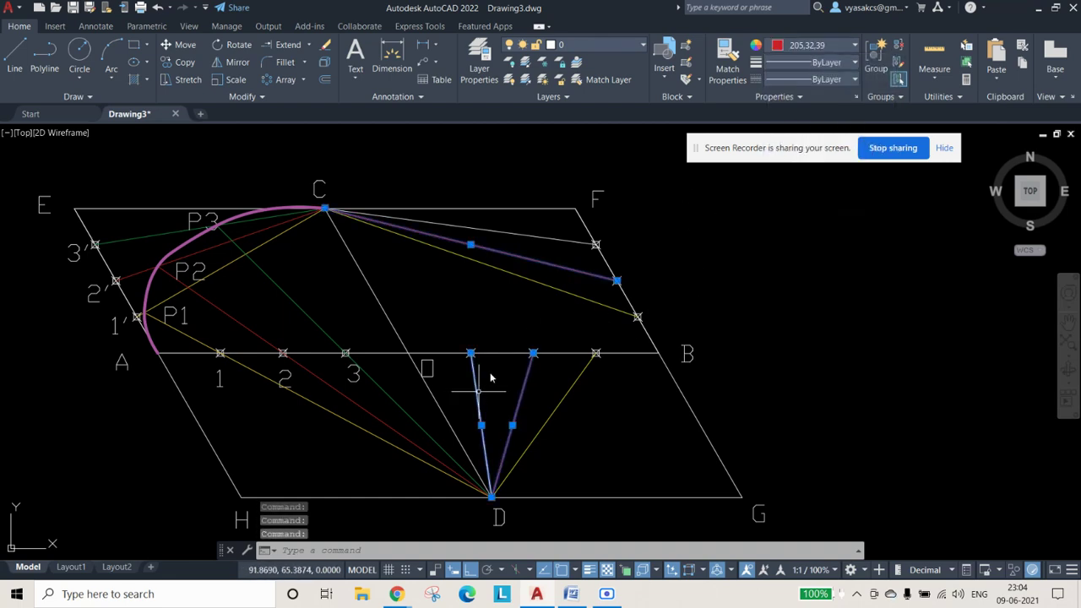
pyautogui.click(536, 237)
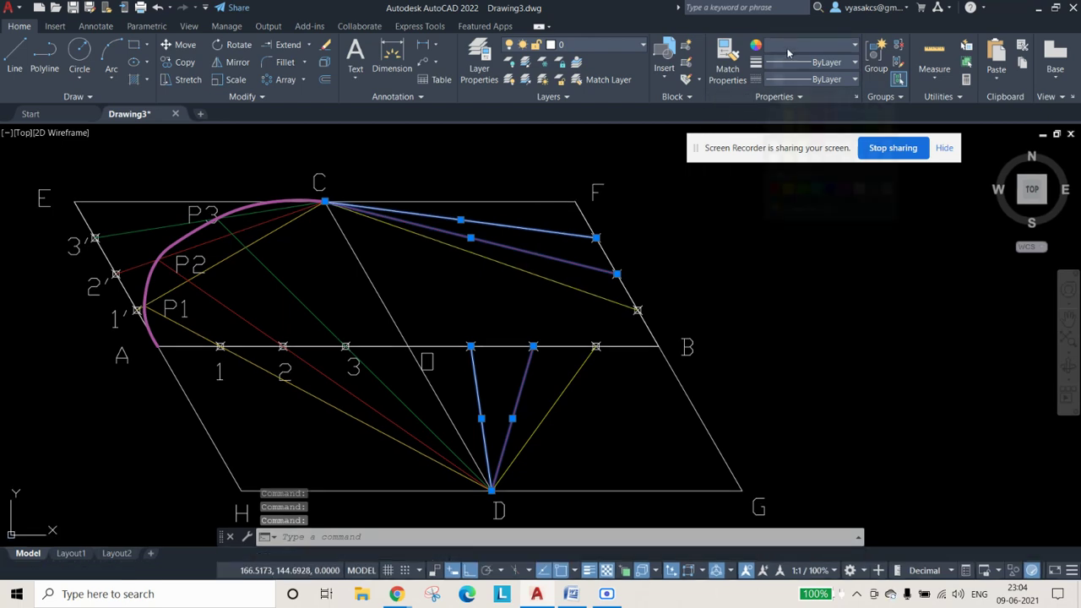
pyautogui.click(811, 45)
pyautogui.click(863, 196)
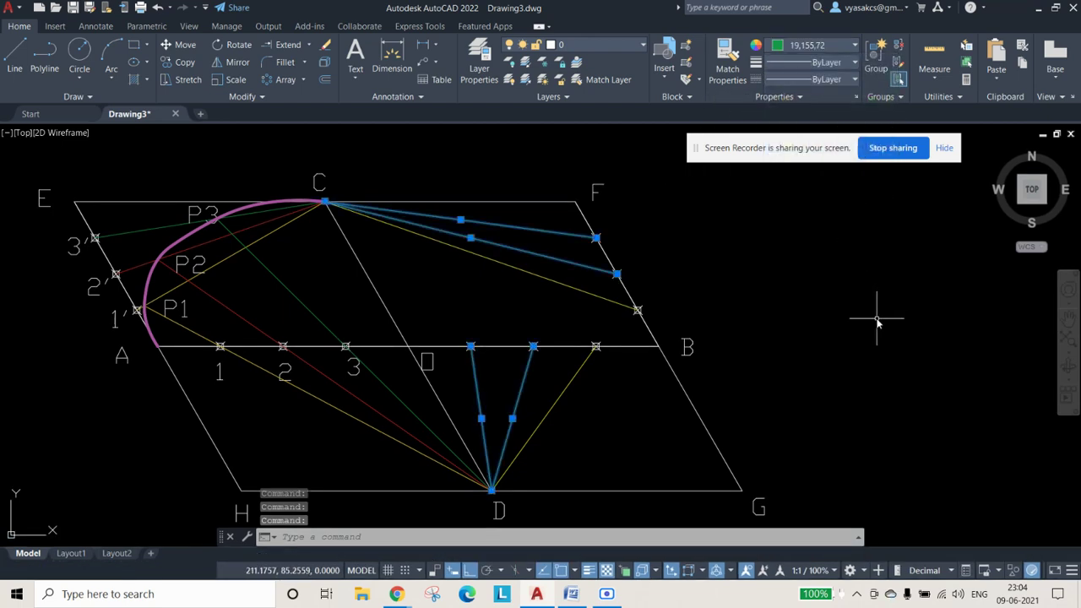
pyautogui.press('Escape')
# Step: Recolour the lines from C and D to the middle division points on FB and OB to red (205,32,39)
pyautogui.click(592, 279)
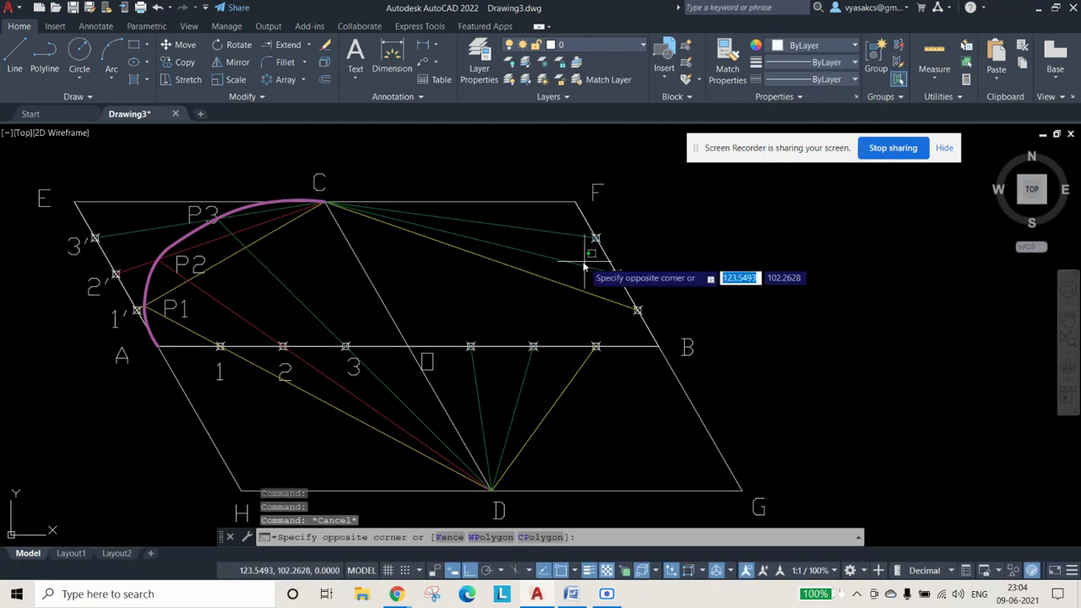
pyautogui.click(579, 273)
pyautogui.click(520, 407)
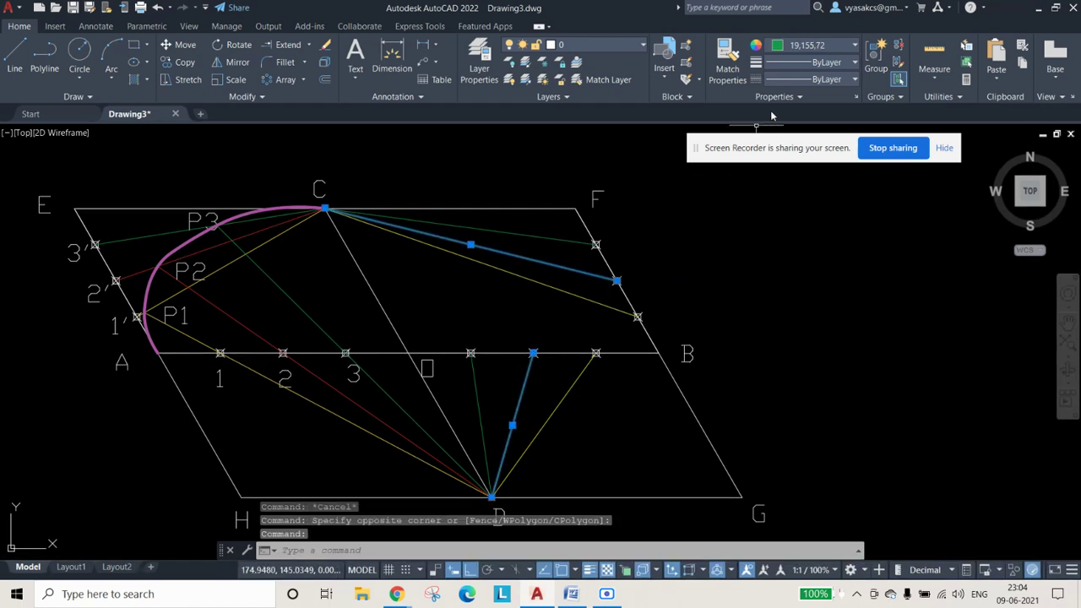
pyautogui.click(821, 49)
pyautogui.click(827, 127)
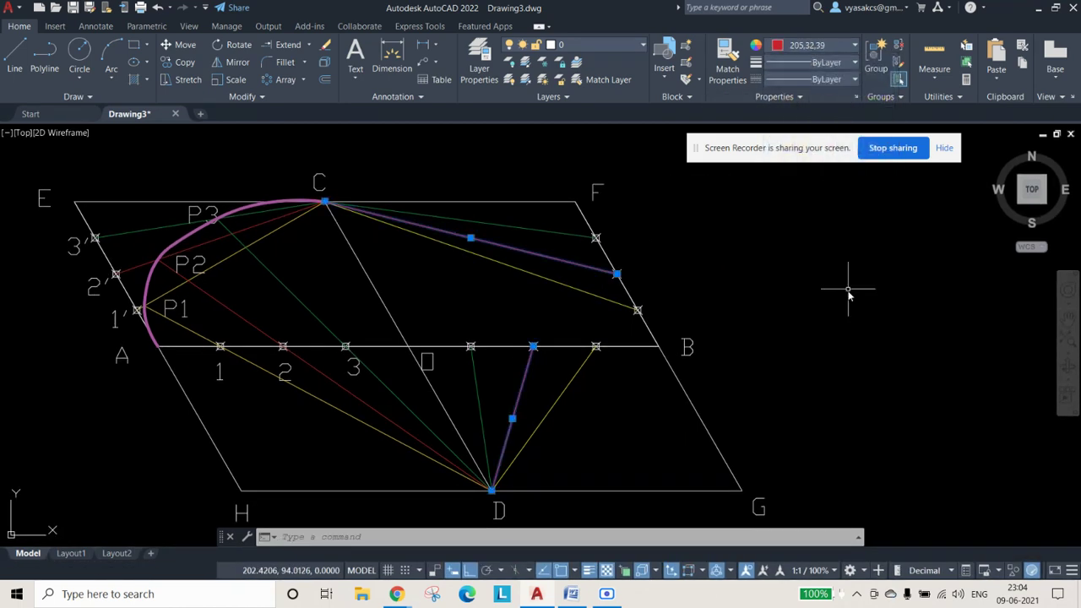
pyautogui.press('Escape')
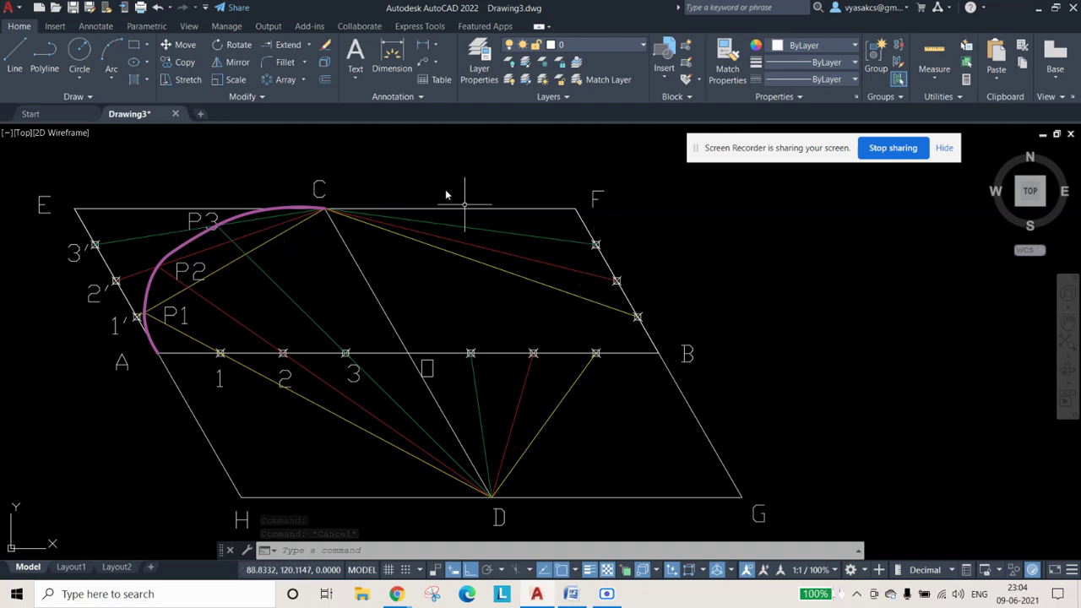
# Step: Extend the yellow, red and green lines from D beyond OB to meet the same-coloured lines from C
pyautogui.click(287, 48)
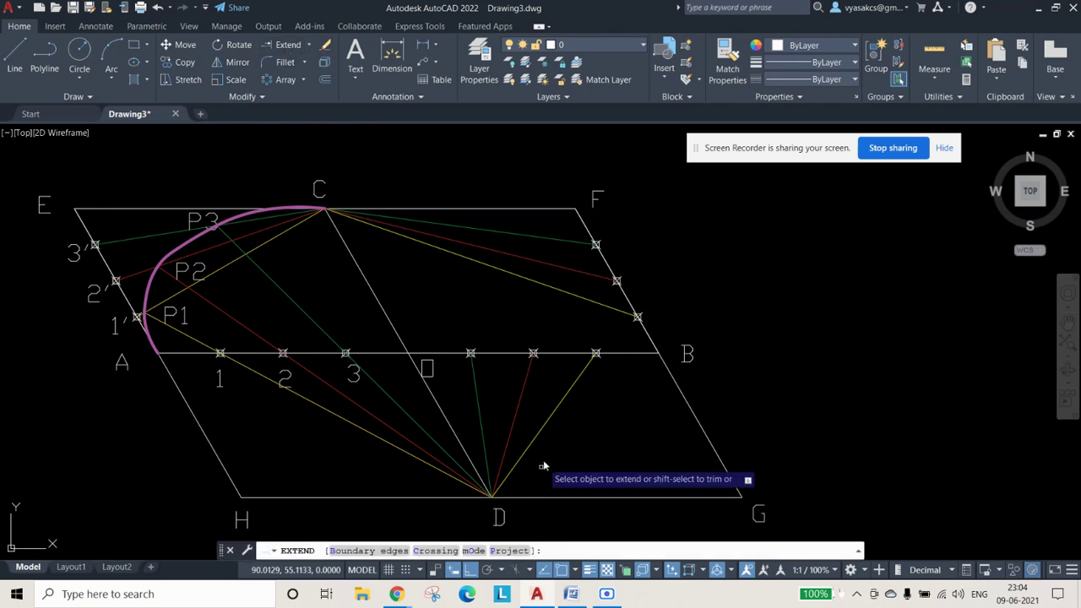
pyautogui.click(549, 415)
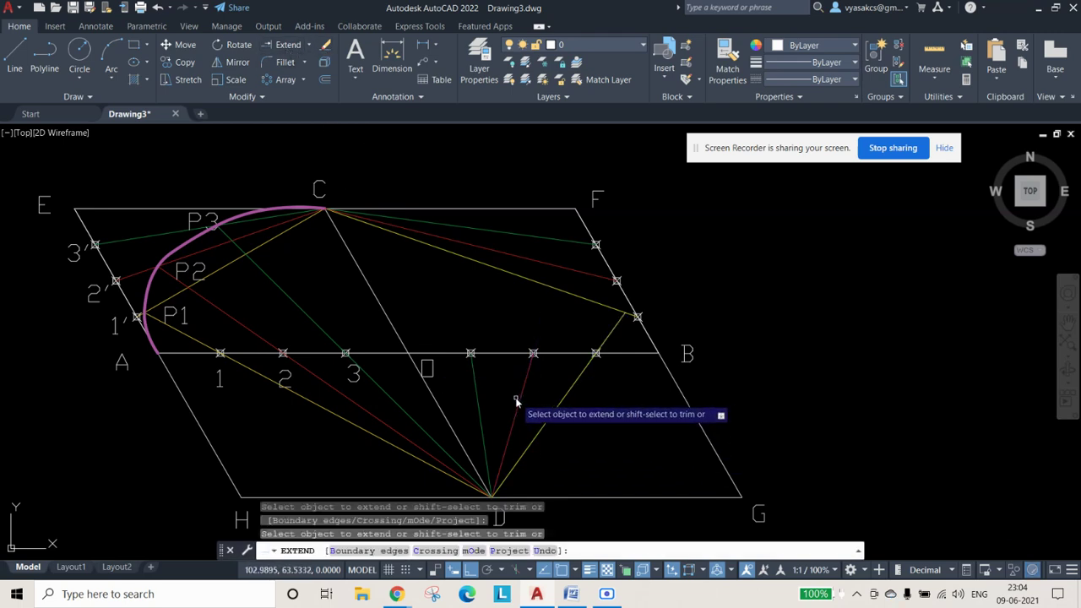
pyautogui.click(518, 397)
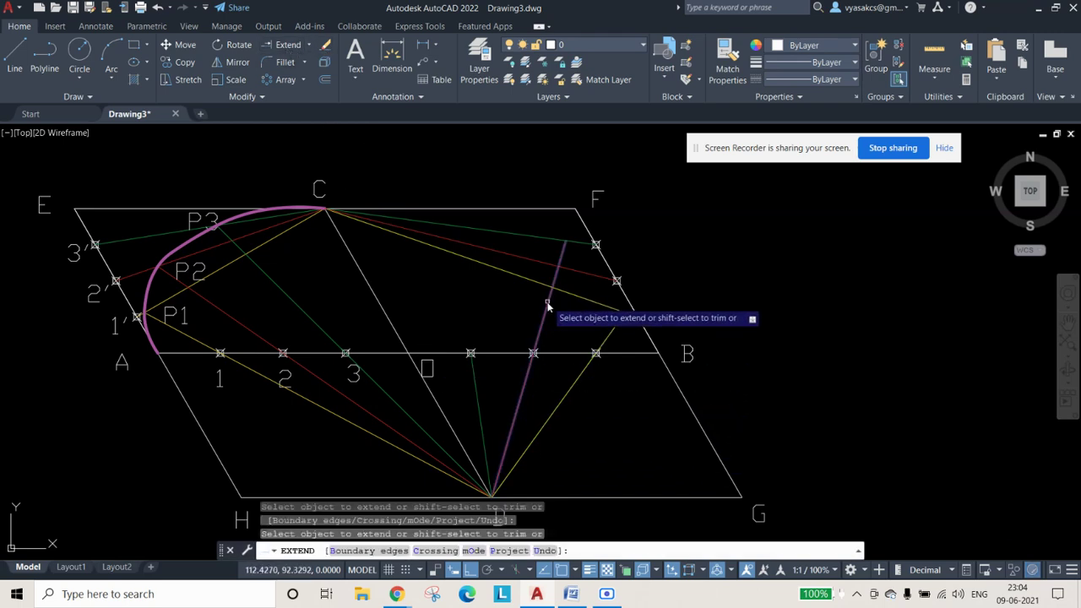
pyautogui.click(475, 377)
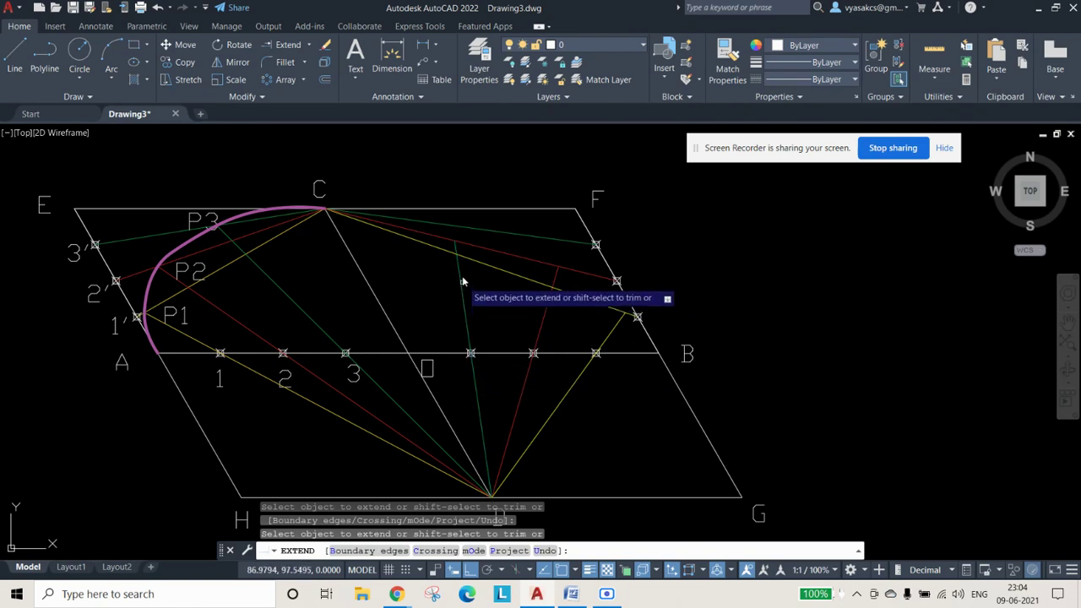
pyautogui.click(456, 252)
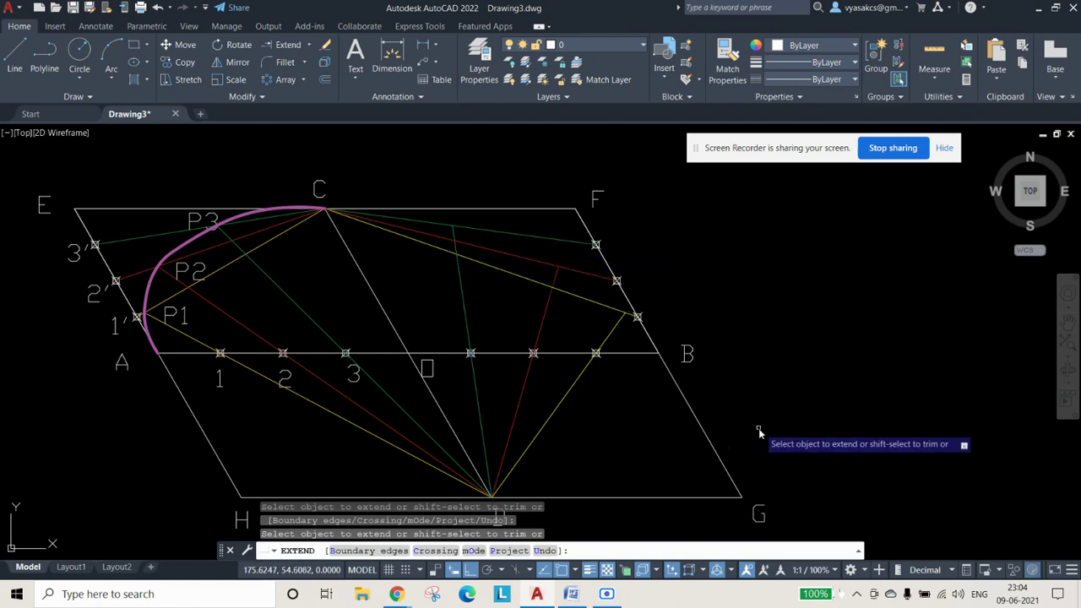
pyautogui.press('Escape')
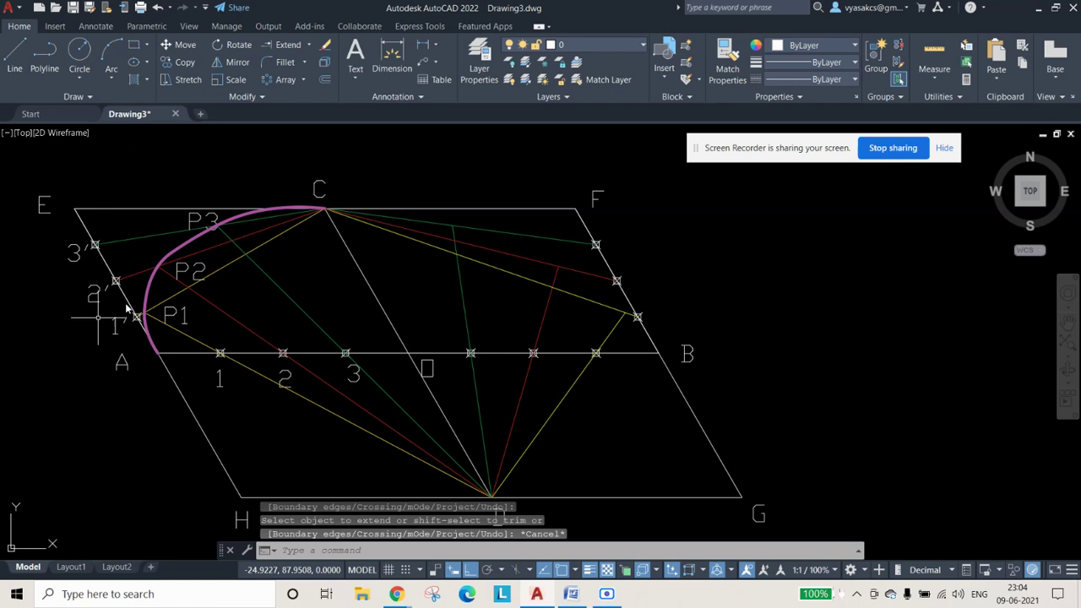
# Step: Draw a polyline from C through the green, red and yellow line intersections to B
pyautogui.click(44, 55)
pyautogui.click(329, 213)
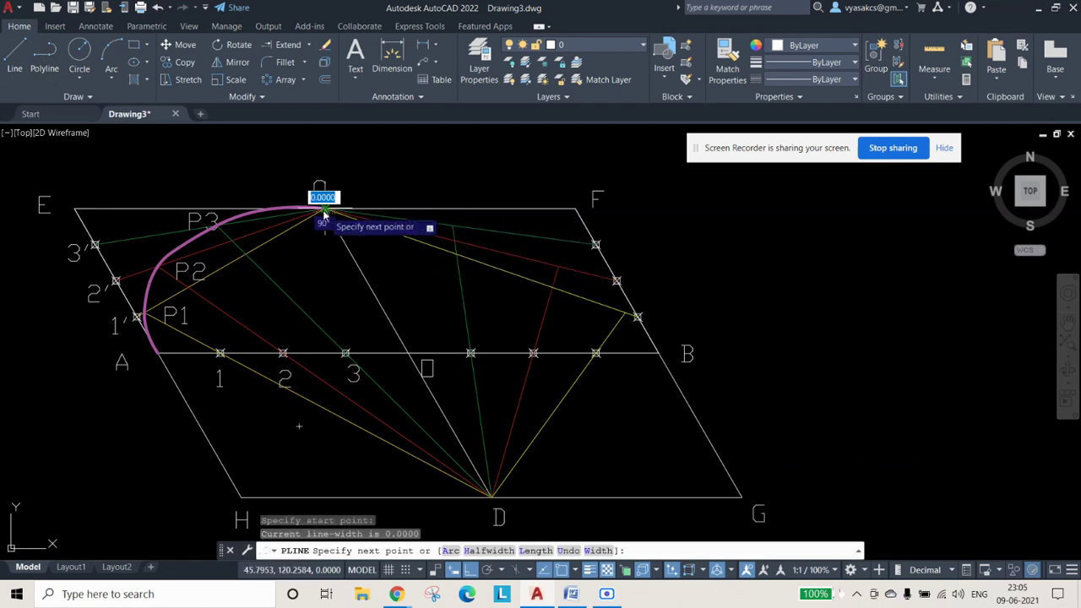
pyautogui.click(556, 266)
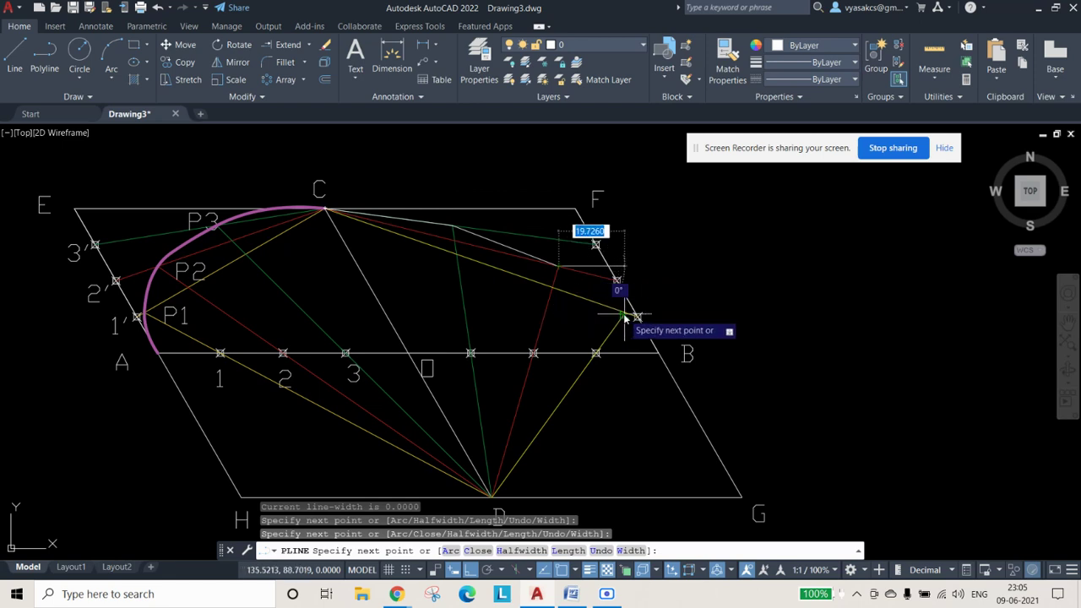
pyautogui.click(625, 314)
pyautogui.click(658, 353)
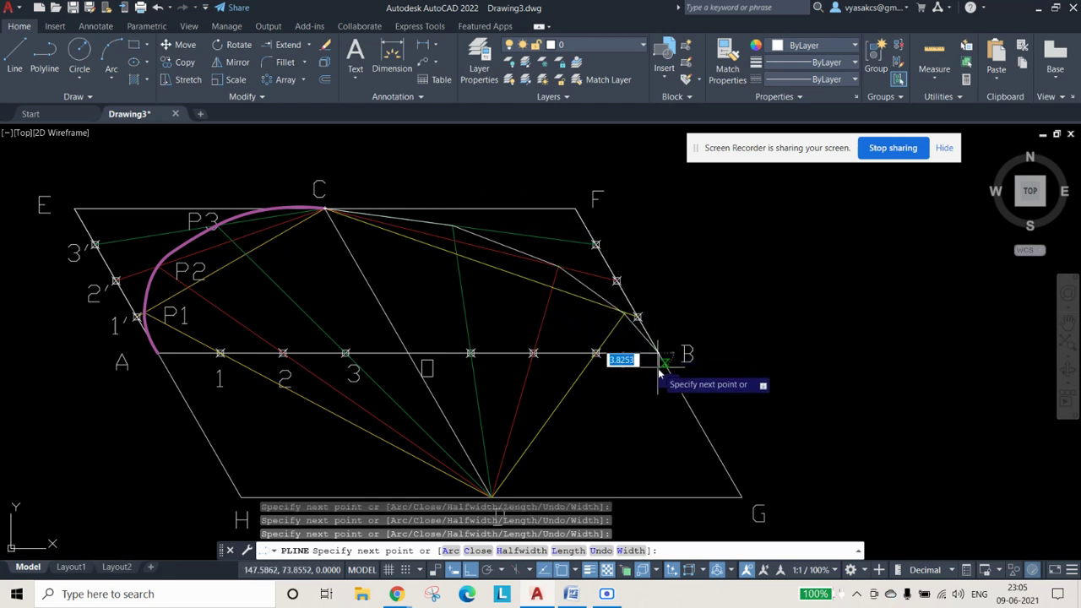
pyautogui.press('Escape')
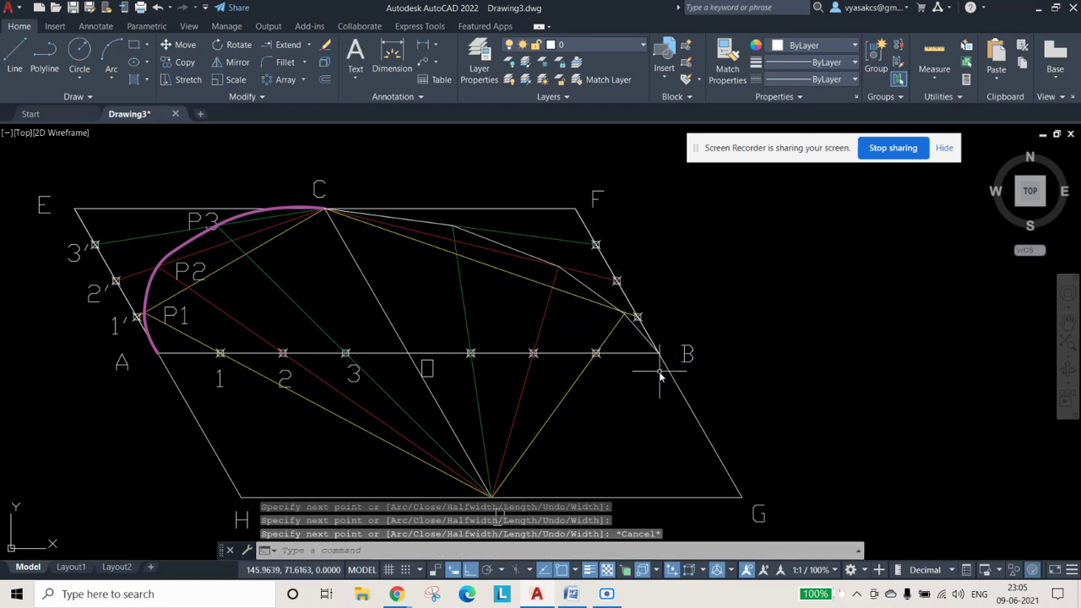
# Step: Smooth the polyline between C and B into a curve using the Fit option of PEDIT
pyautogui.click(496, 244)
pyautogui.press('Escape')
pyautogui.press('Escape')
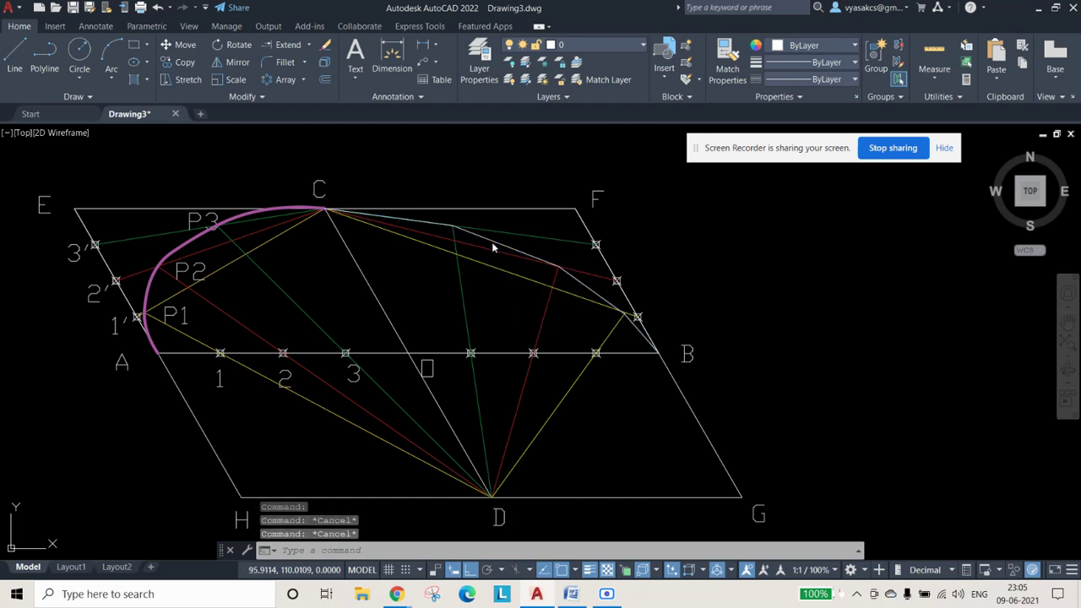
pyautogui.write('PE')
pyautogui.press('Return')
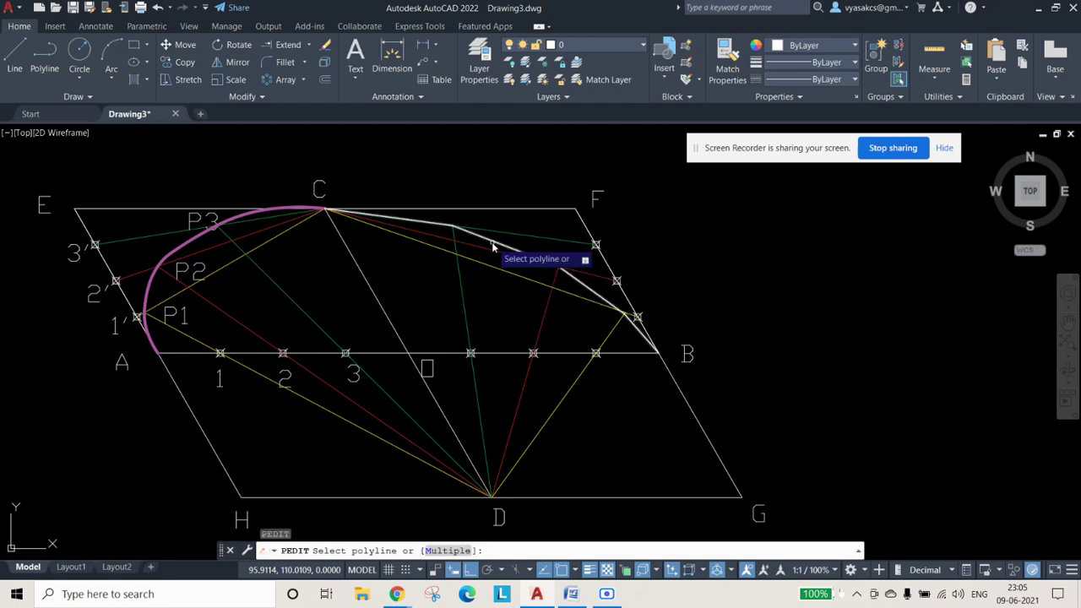
pyautogui.click(493, 245)
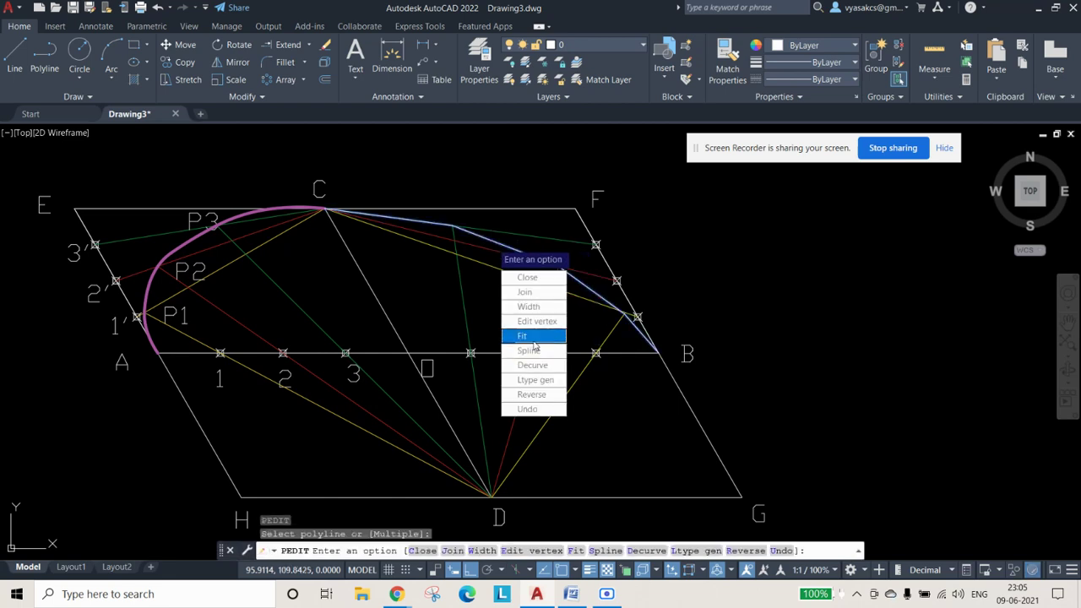
pyautogui.write('F')
pyautogui.press('Return')
pyautogui.press('Escape')
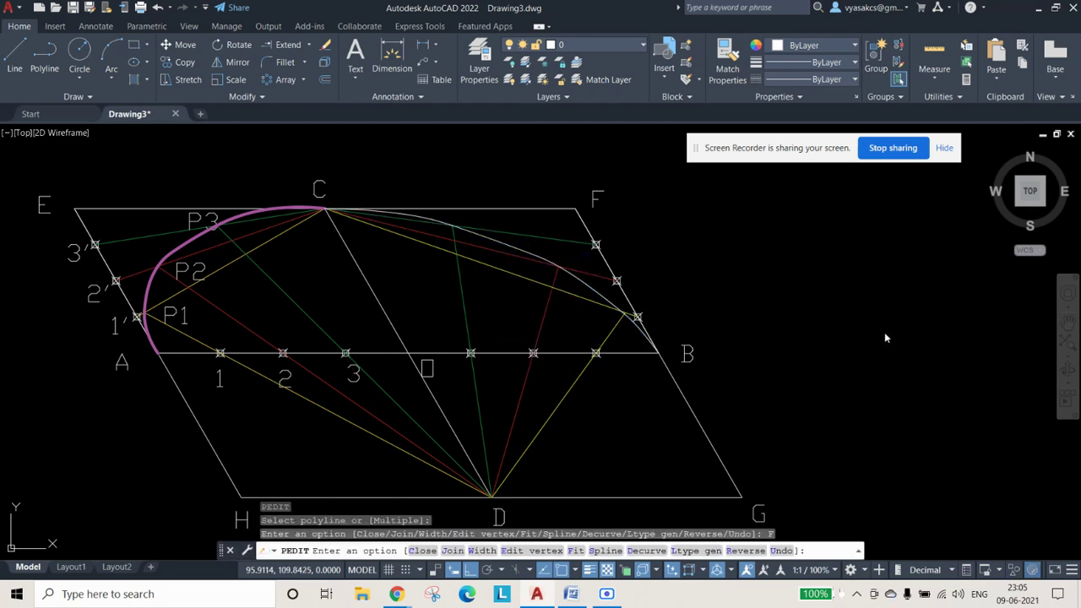
# Step: Set the curve between C and B to Magenta with a 0.40 mm lineweight
pyautogui.click(517, 248)
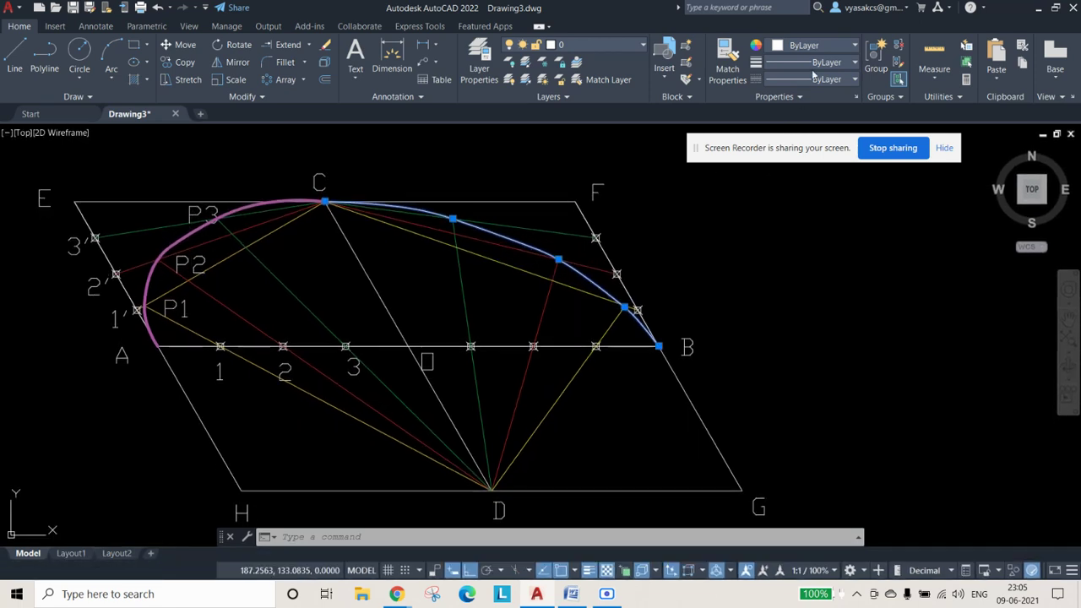
pyautogui.click(811, 44)
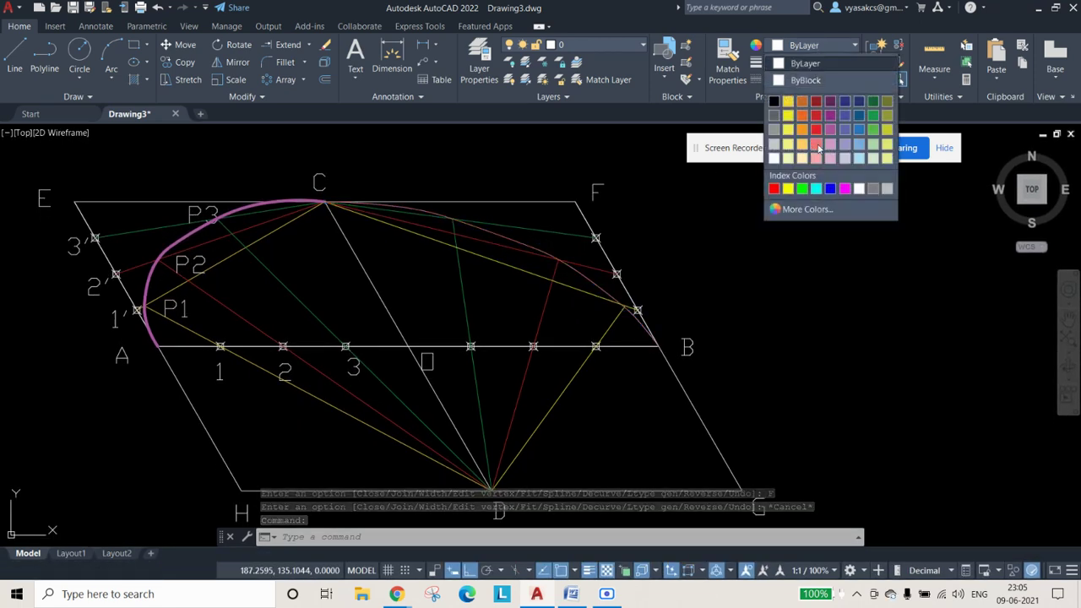
pyautogui.click(844, 189)
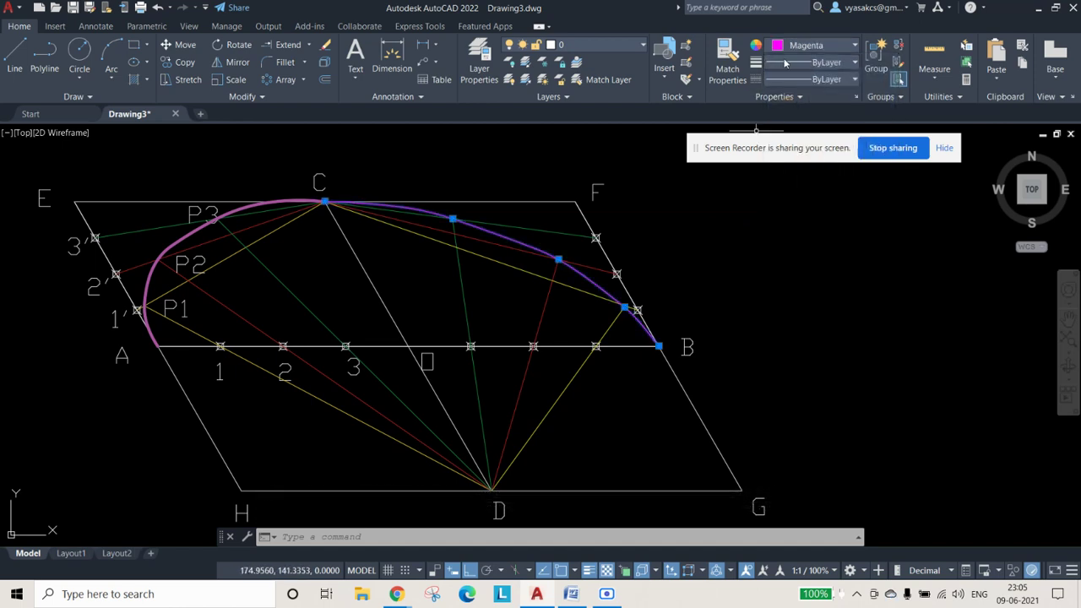
pyautogui.click(785, 63)
pyautogui.scroll(-3, 816, 190)
pyautogui.click(817, 203)
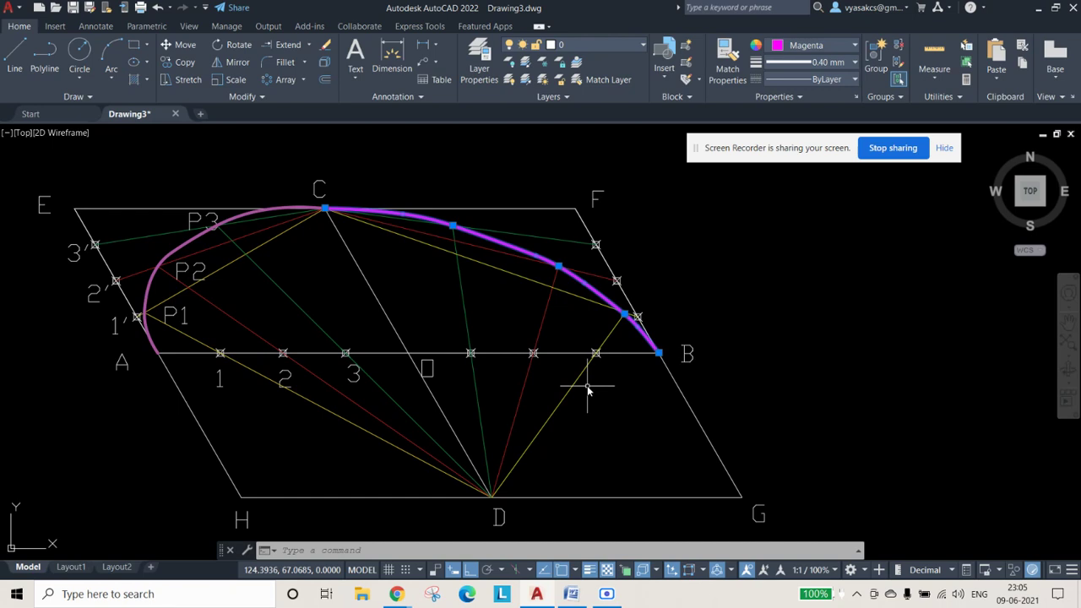
# Step: Set the colour of the curve between A and C to Magenta, matching the curve between C and B
pyautogui.click(169, 245)
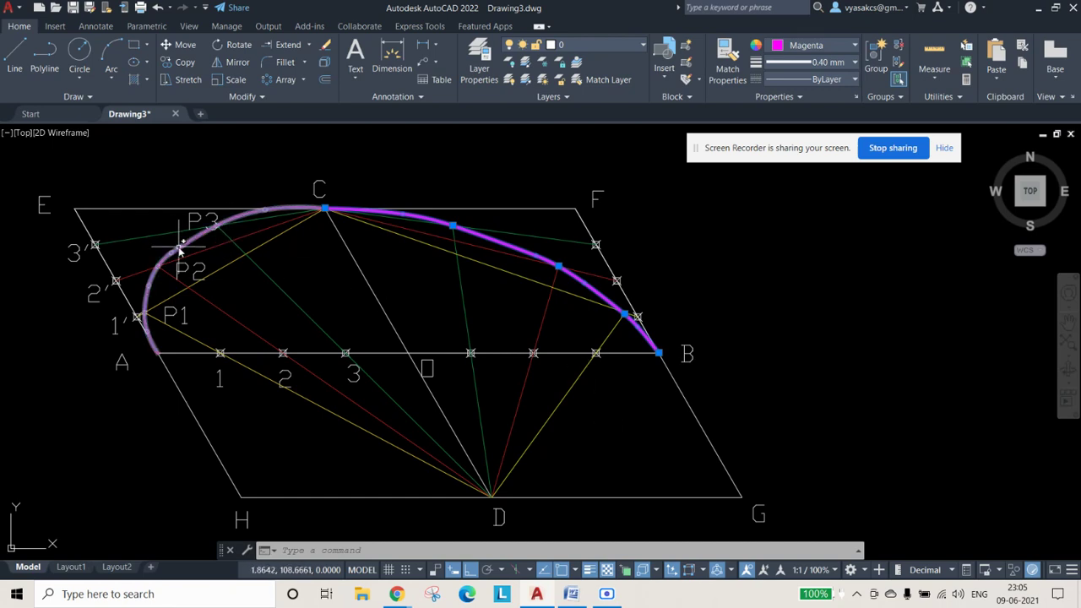
pyautogui.click(810, 63)
pyautogui.click(810, 64)
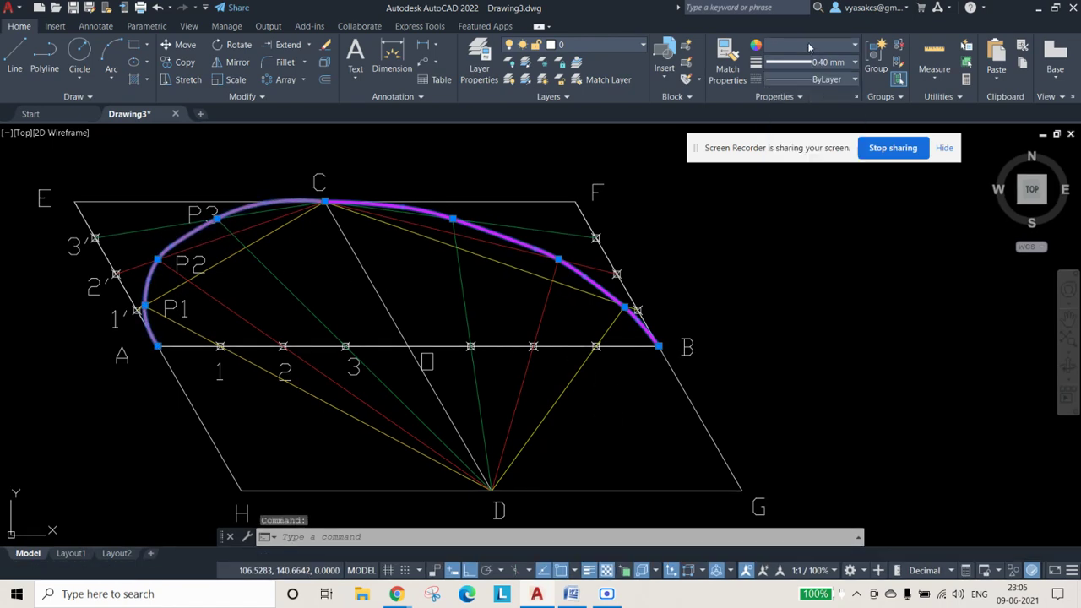
pyautogui.click(811, 44)
pyautogui.click(844, 189)
pyautogui.press('Escape')
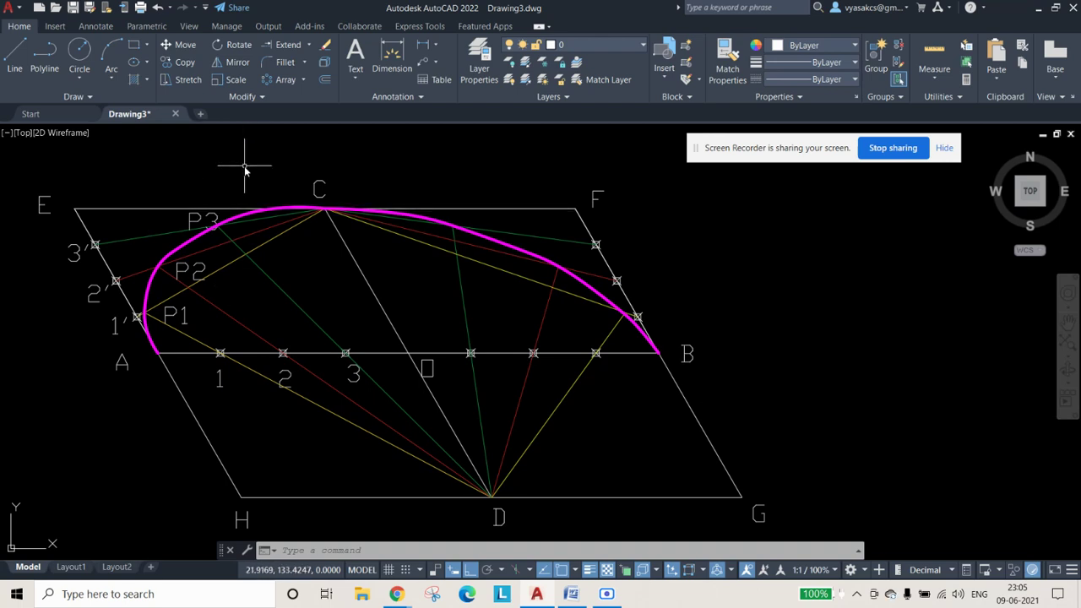
# Step: Try to mirror the two magenta curves about line AB, keeping the source objects
pyautogui.click(233, 64)
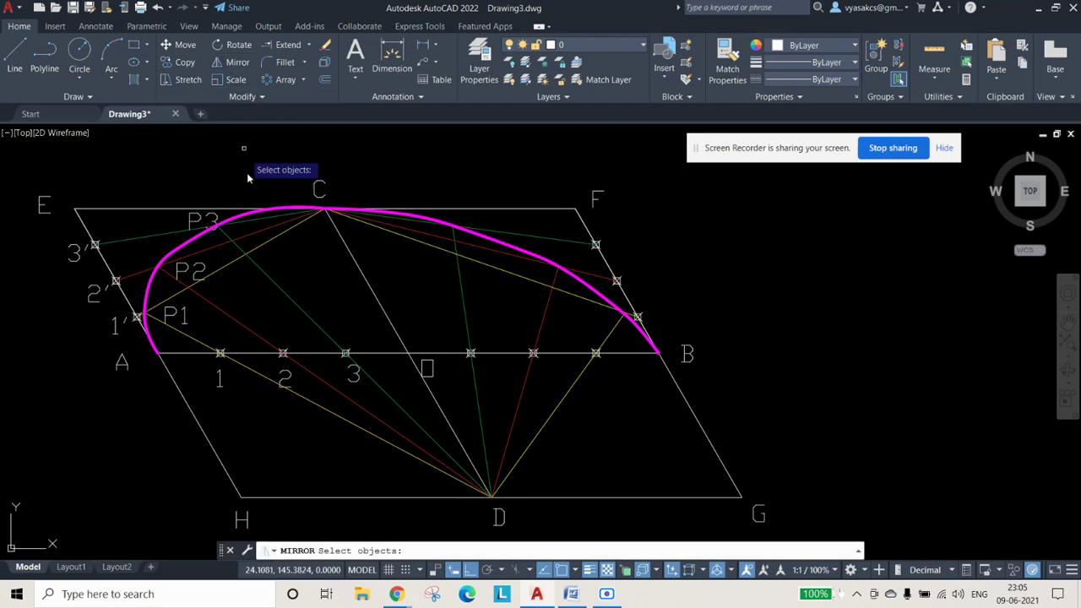
pyautogui.click(201, 227)
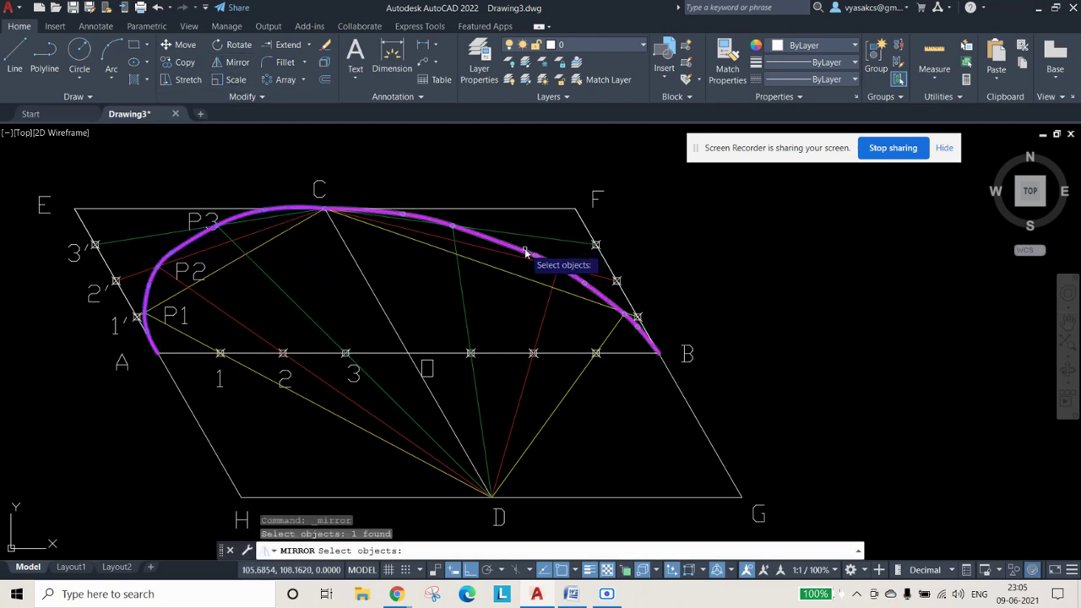
pyautogui.click(549, 265)
pyautogui.press('Return')
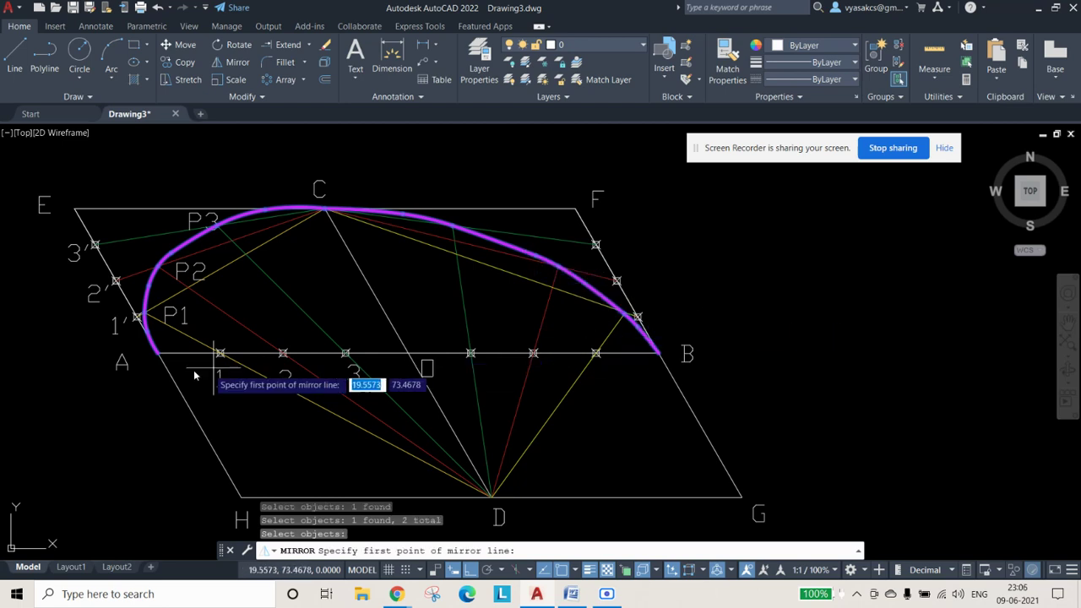
pyautogui.click(158, 355)
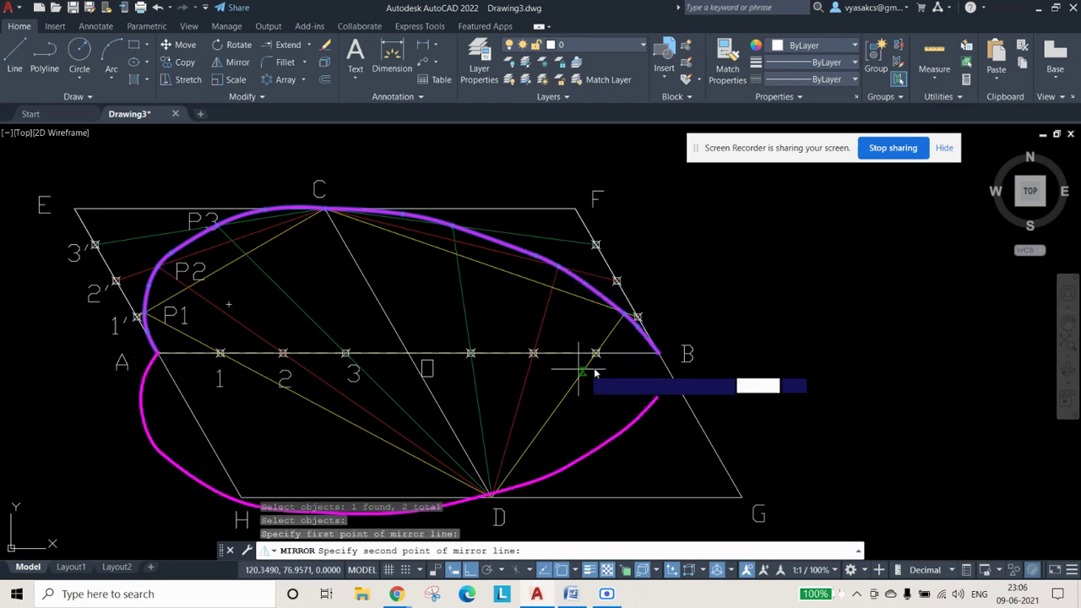
pyautogui.click(659, 354)
pyautogui.press('Return')
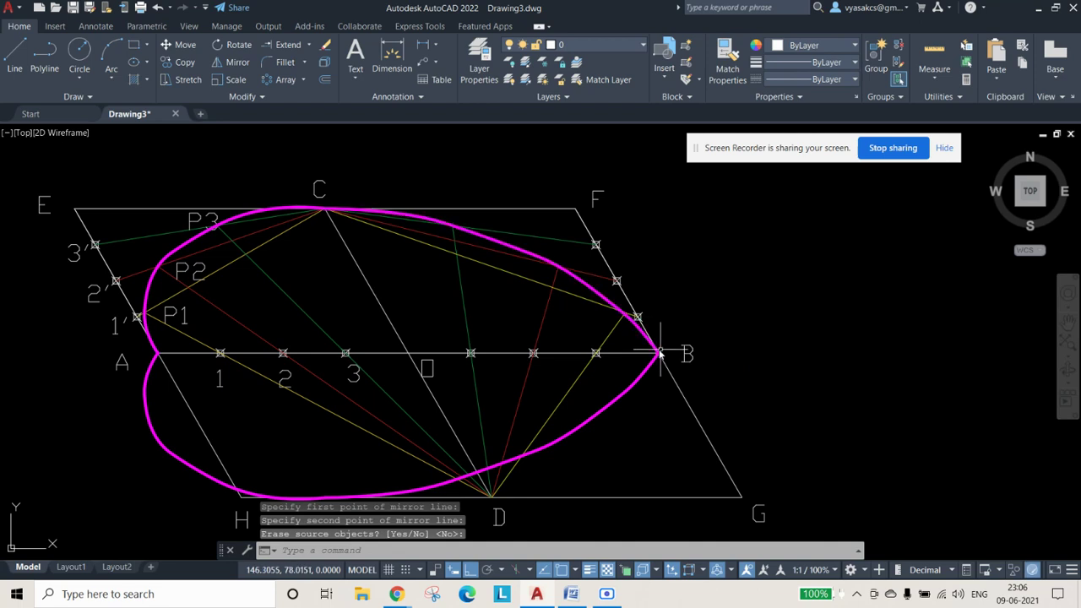
# Step: Delete the two mirrored curves below line AB
pyautogui.scroll(-1, 615, 365)
pyautogui.scroll(1, 577, 435)
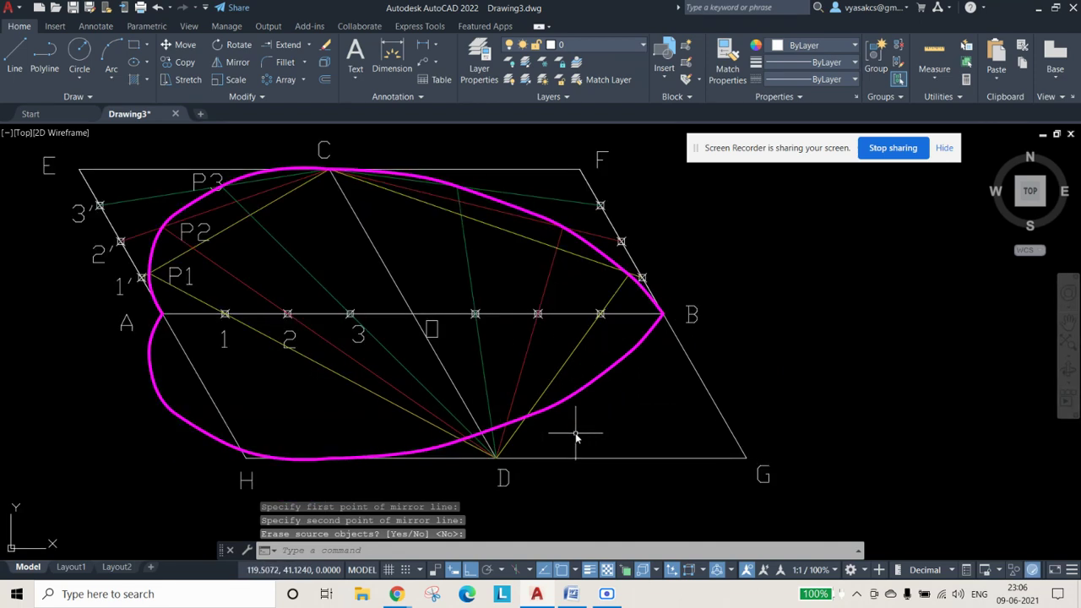
pyautogui.click(215, 444)
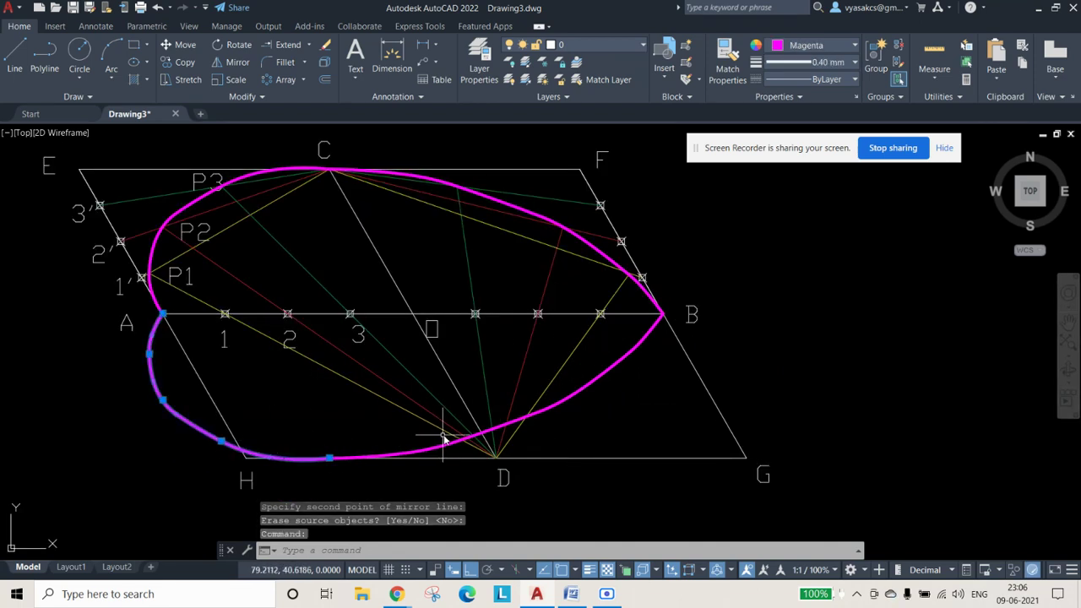
pyautogui.click(559, 407)
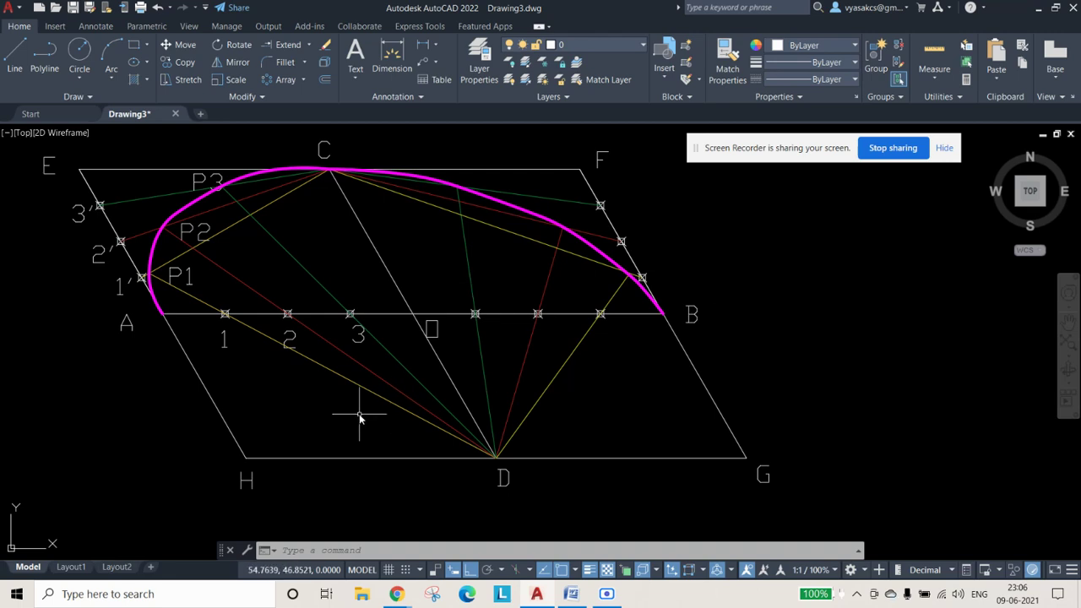
# Step: Copy the two magenta curves horizontally from base point O into the empty space beyond B
pyautogui.moveTo(717, 362)
pyautogui.mouseDown(button='middle')
pyautogui.moveTo(726, 352)
pyautogui.moveTo(595, 346)
pyautogui.moveTo(622, 346)
pyautogui.mouseUp(button='middle')
pyautogui.scroll(-2, 597, 345)
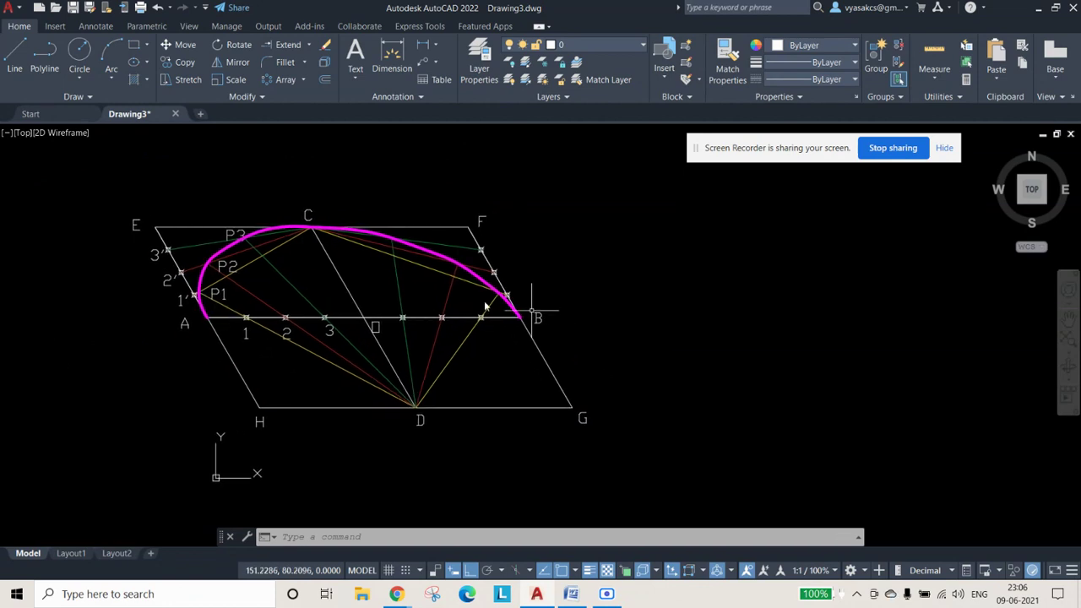
pyautogui.click(224, 255)
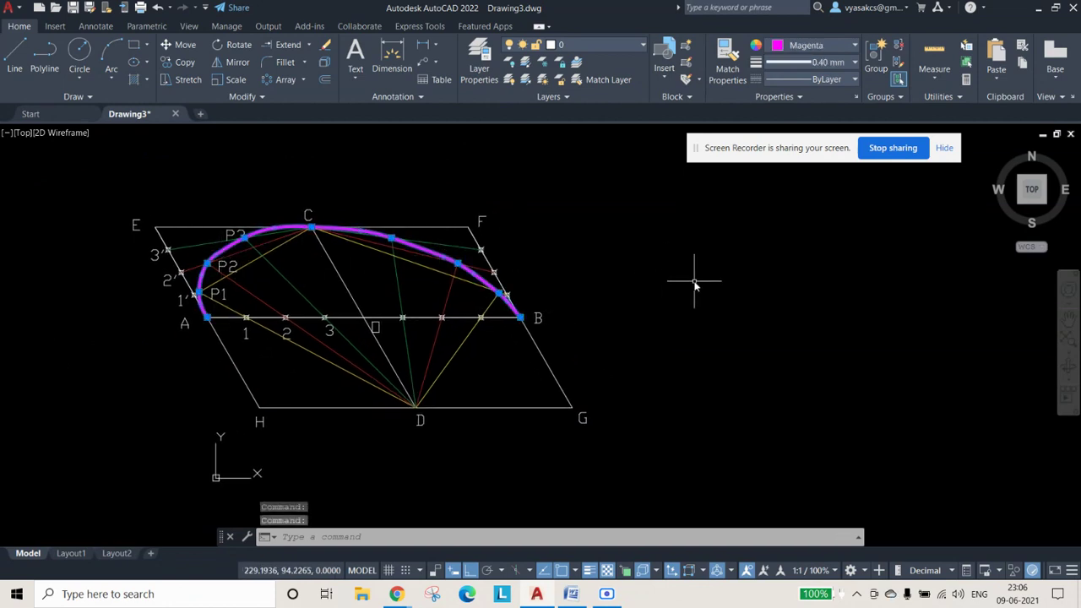
pyautogui.click(189, 63)
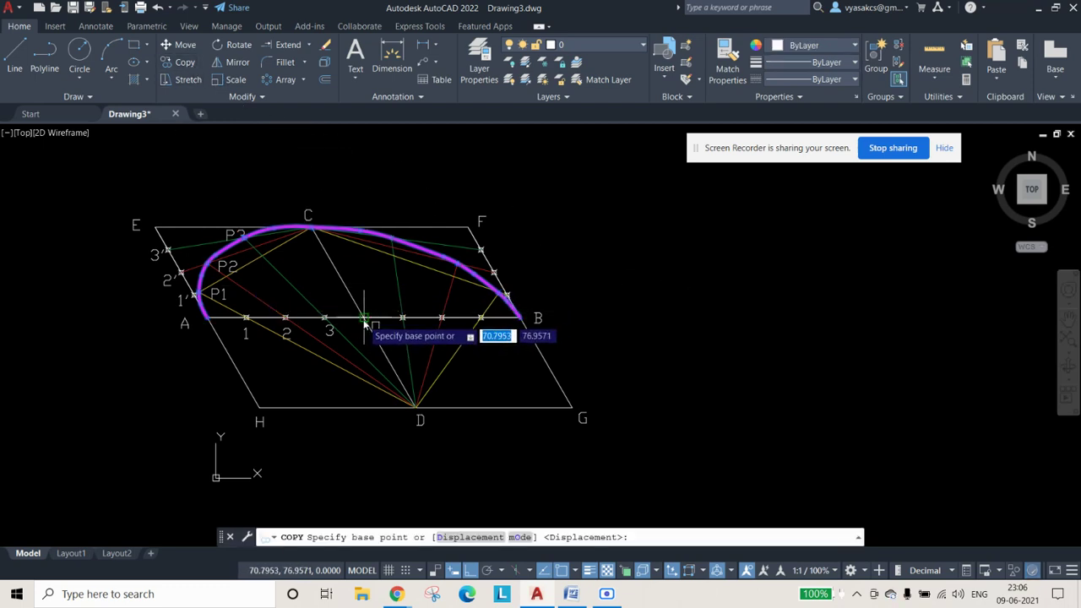
pyautogui.click(374, 327)
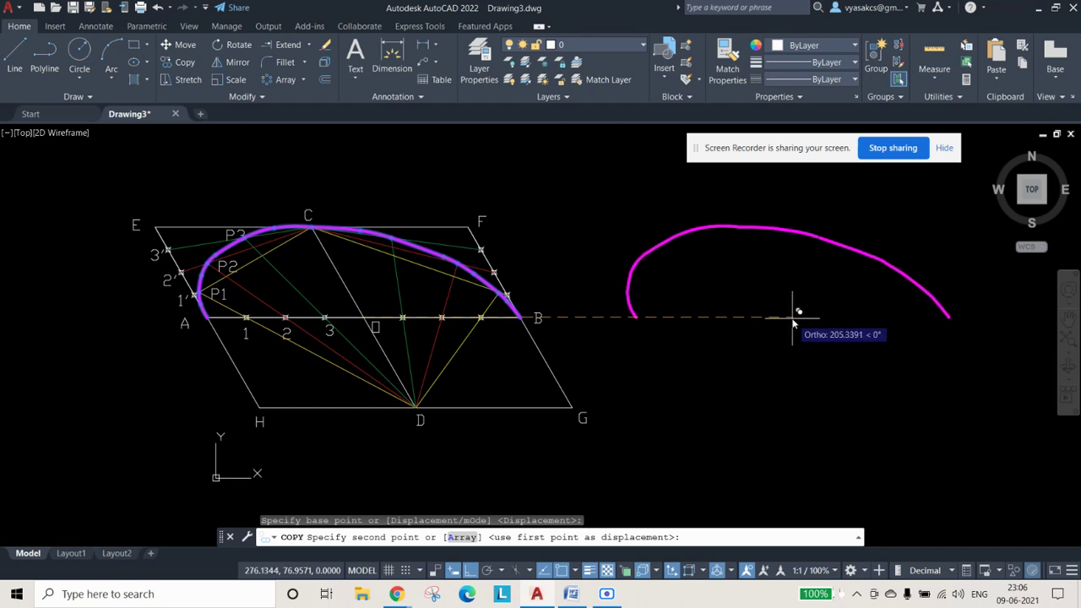
pyautogui.scroll(-2, 860, 317)
pyautogui.moveTo(723, 315); pyautogui.dragTo(704, 317, button='middle')
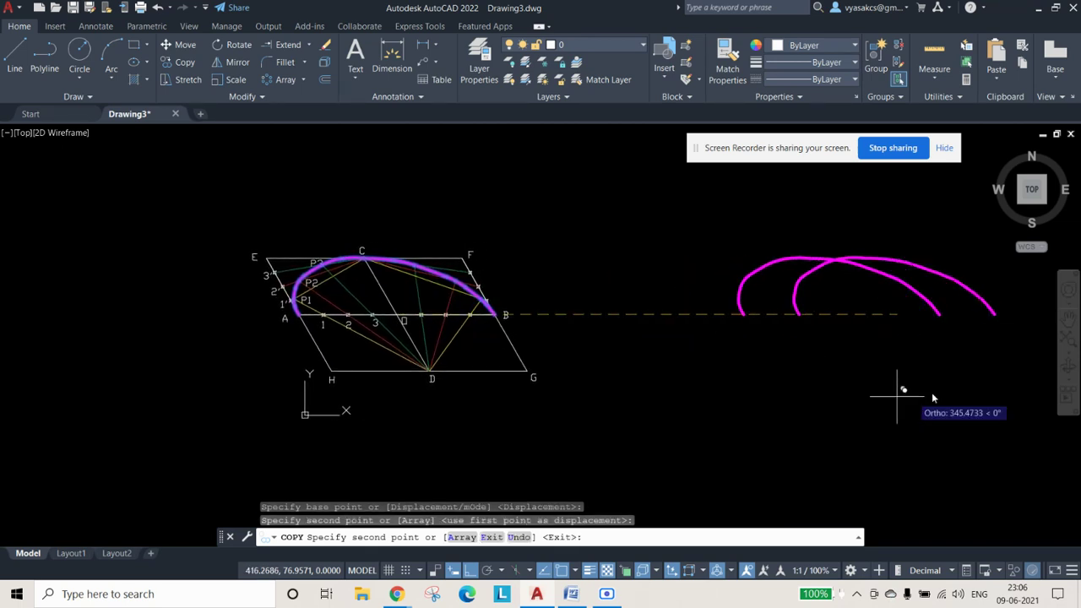
pyautogui.press('Escape')
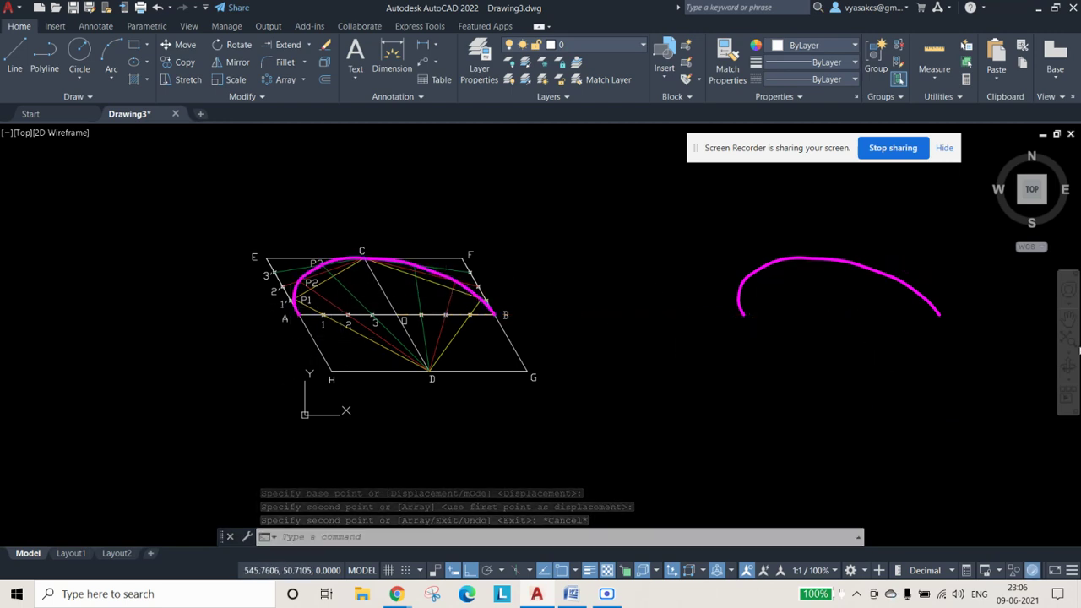
# Step: Rotate the two copied curves 180° about the end of the copy nearest the parallelogram
pyautogui.scroll(2, 690, 279)
pyautogui.scroll(-2, 943, 324)
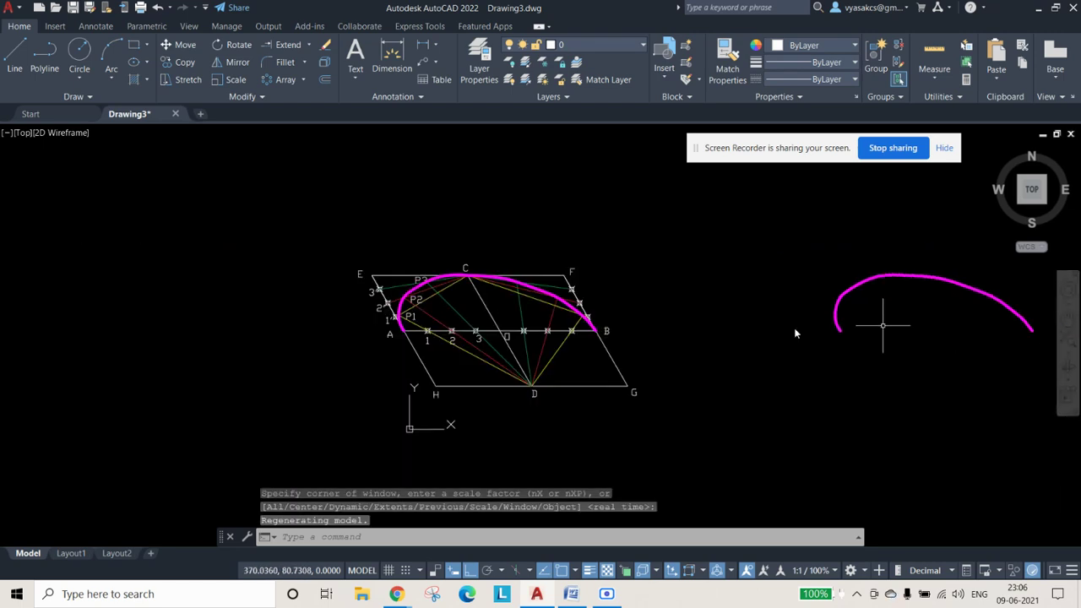
pyautogui.click(237, 50)
pyautogui.click(833, 322)
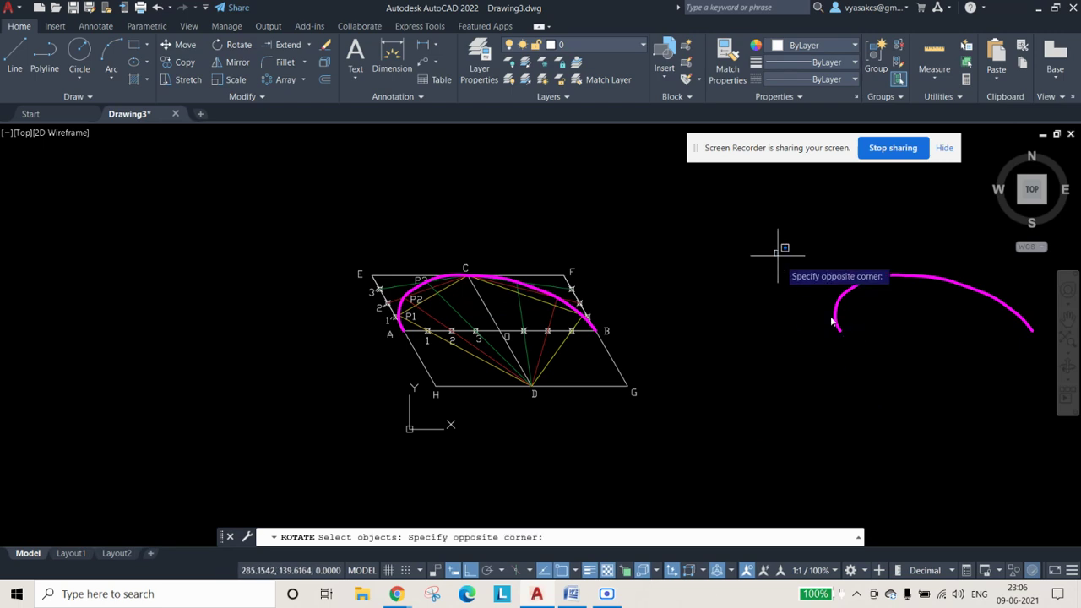
pyautogui.click(1060, 402)
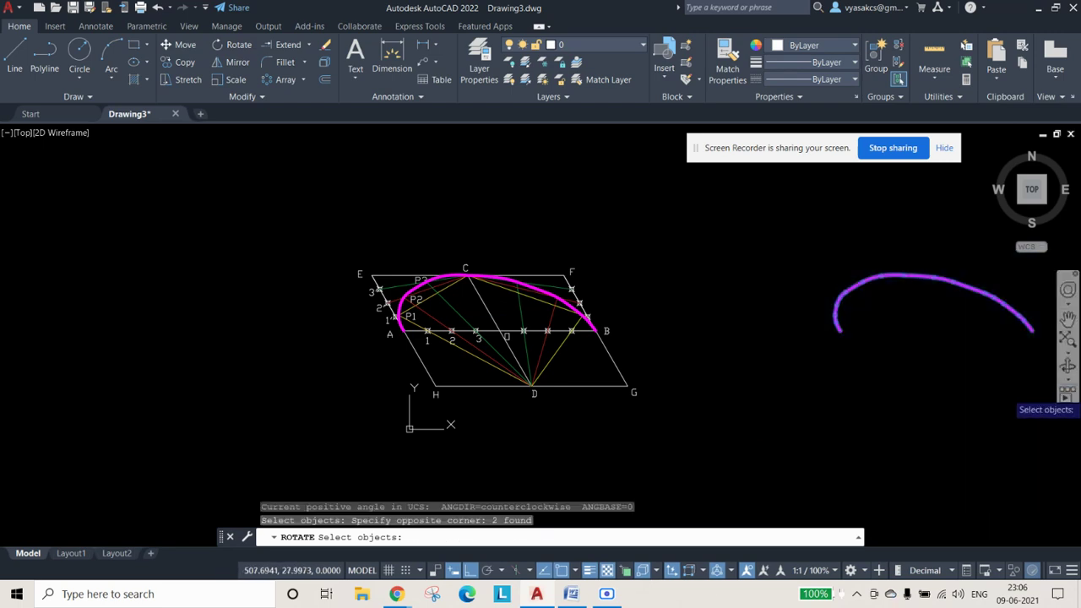
pyautogui.press('Return')
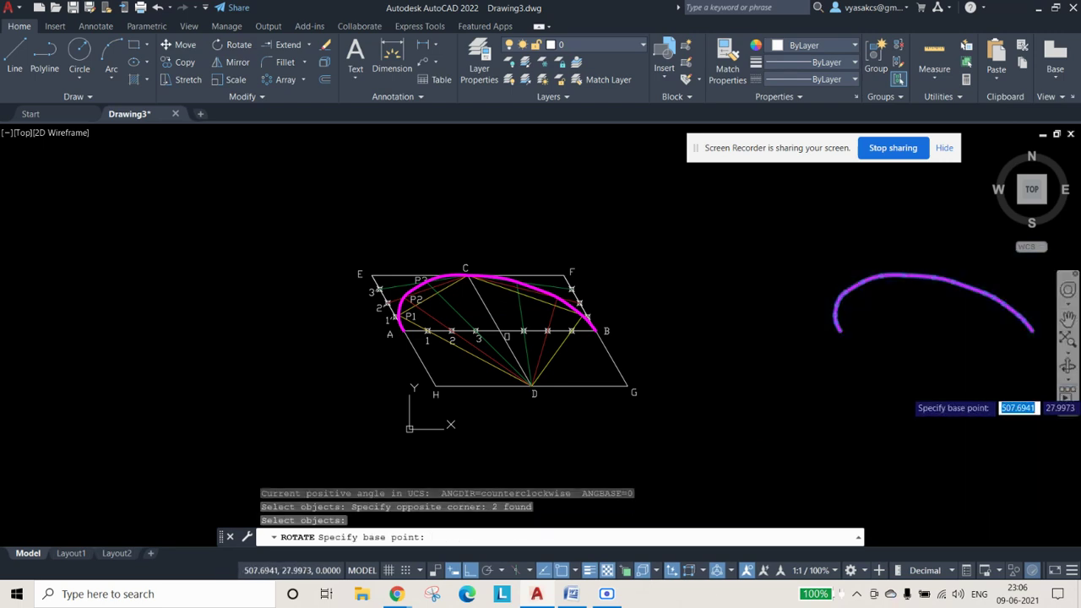
pyautogui.click(841, 333)
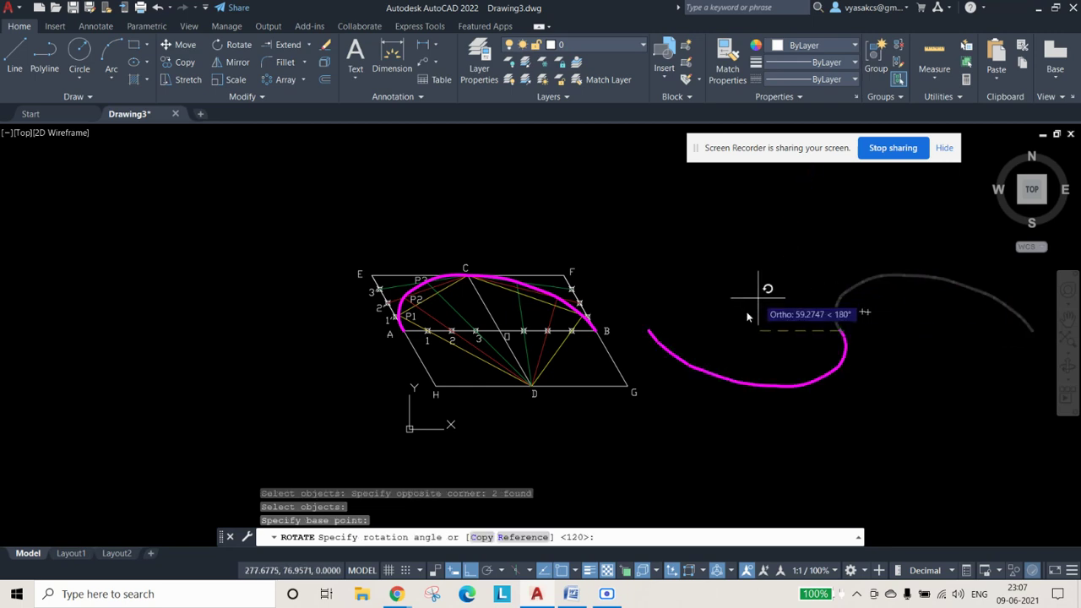
pyautogui.write('180')
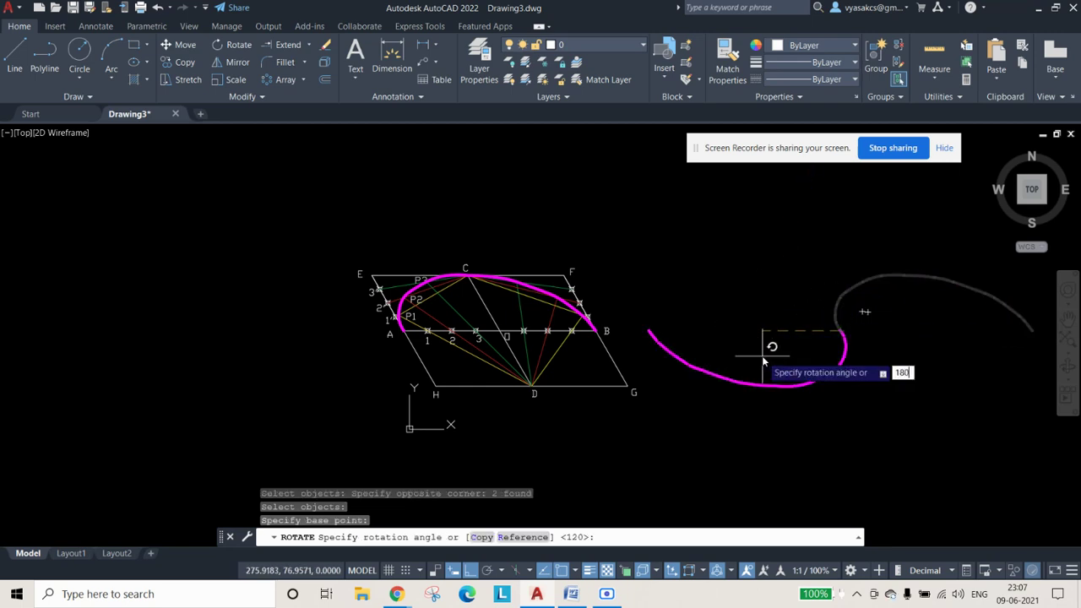
pyautogui.press('Return')
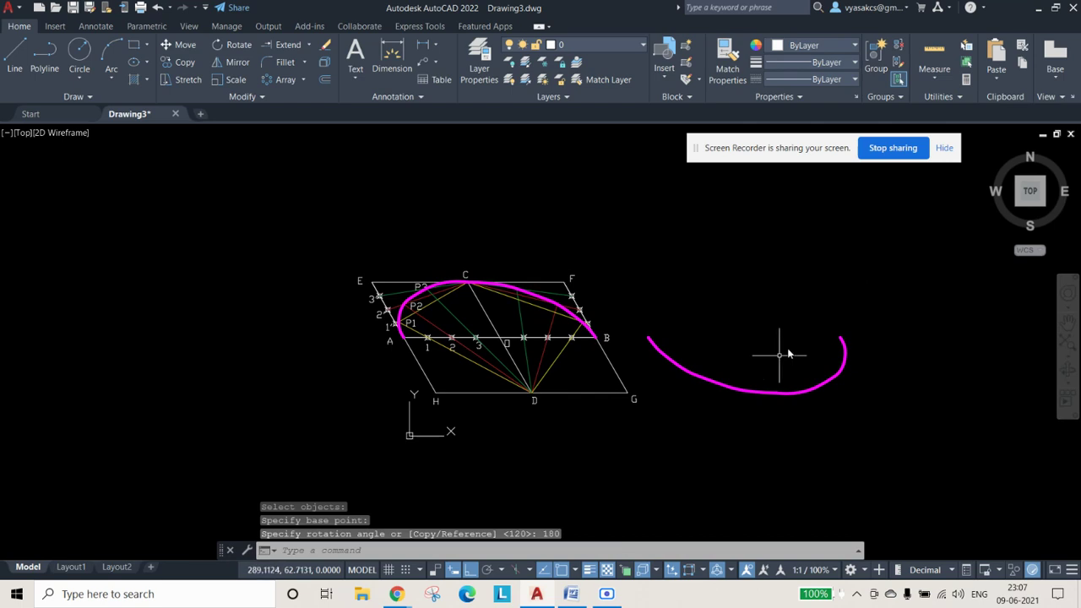
# Step: Move the two rotated curves so that their end nearest B lands on point A, closing the ellipse
pyautogui.click(1067, 345)
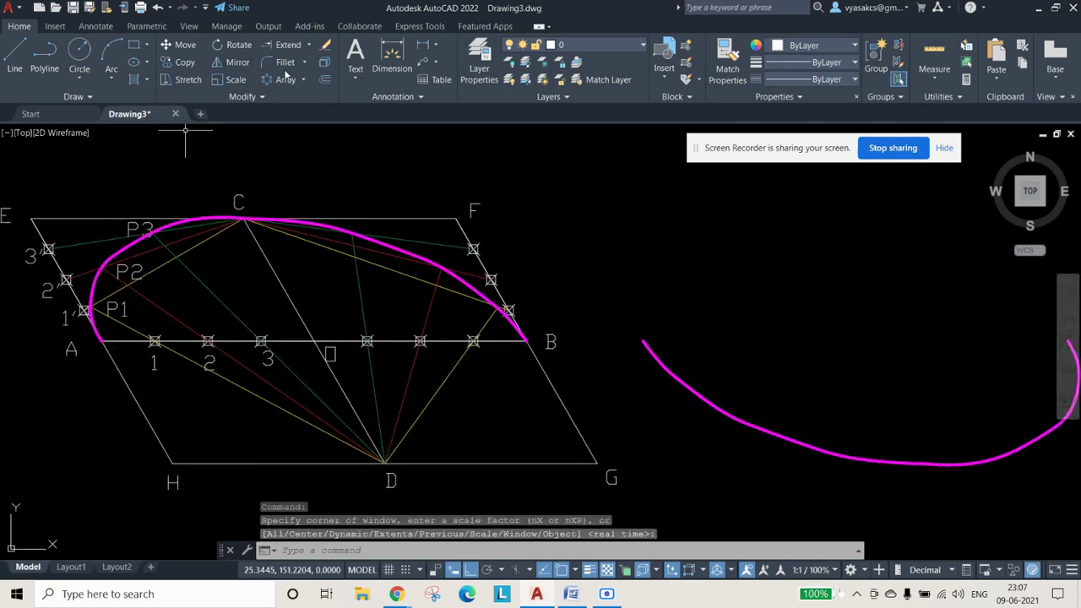
pyautogui.click(183, 47)
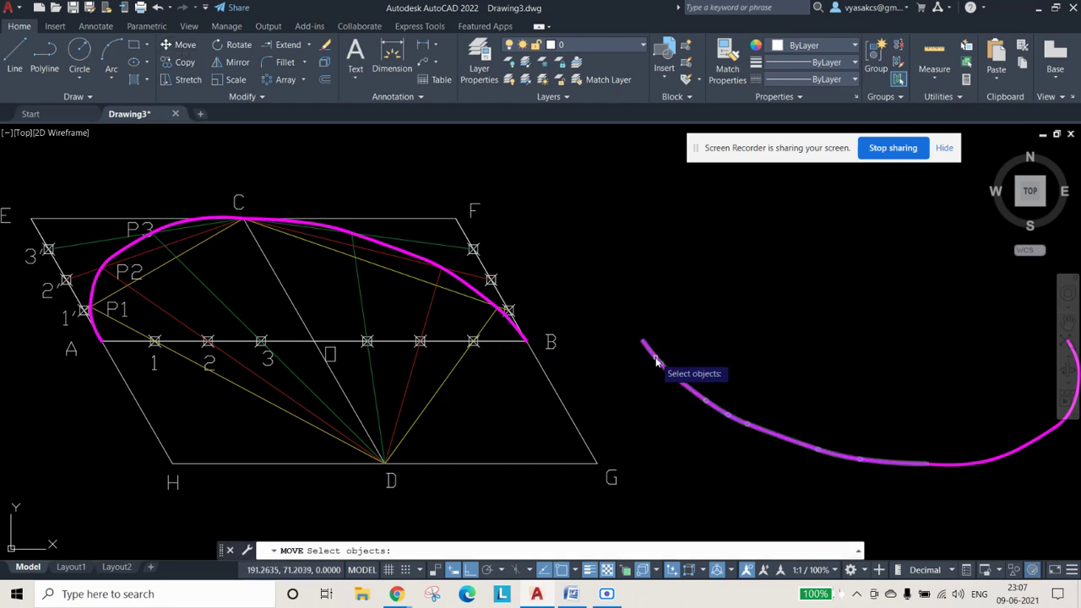
pyautogui.click(647, 347)
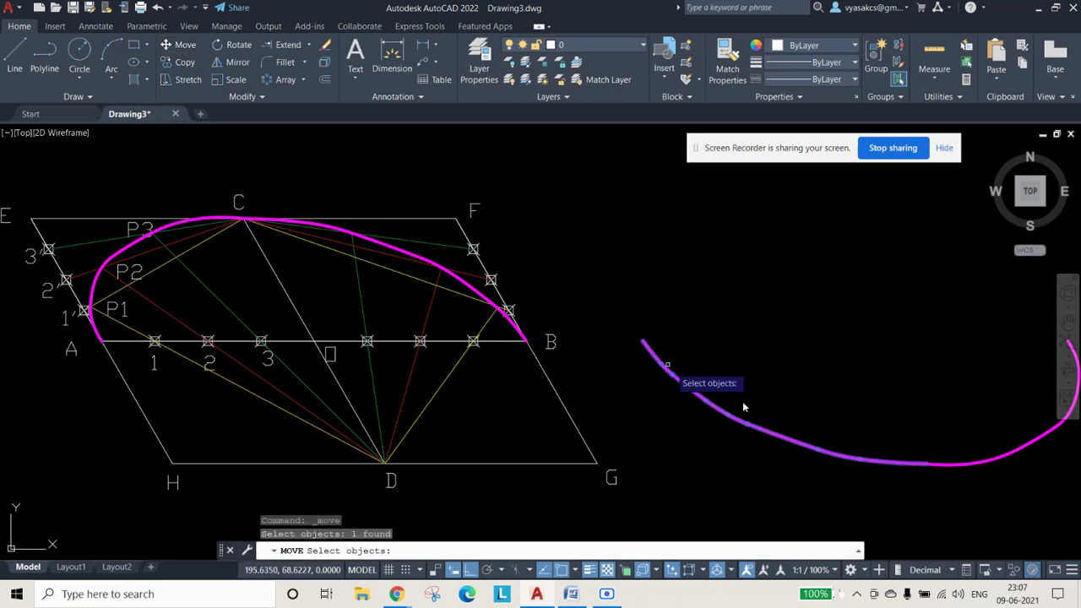
pyautogui.click(1018, 456)
pyautogui.press('Return')
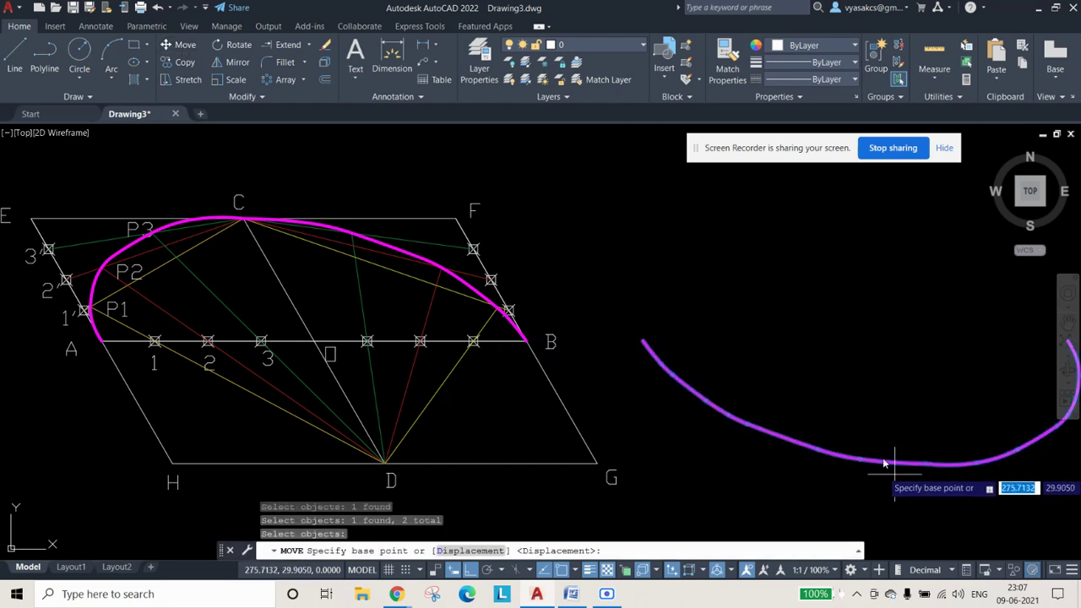
pyautogui.click(643, 342)
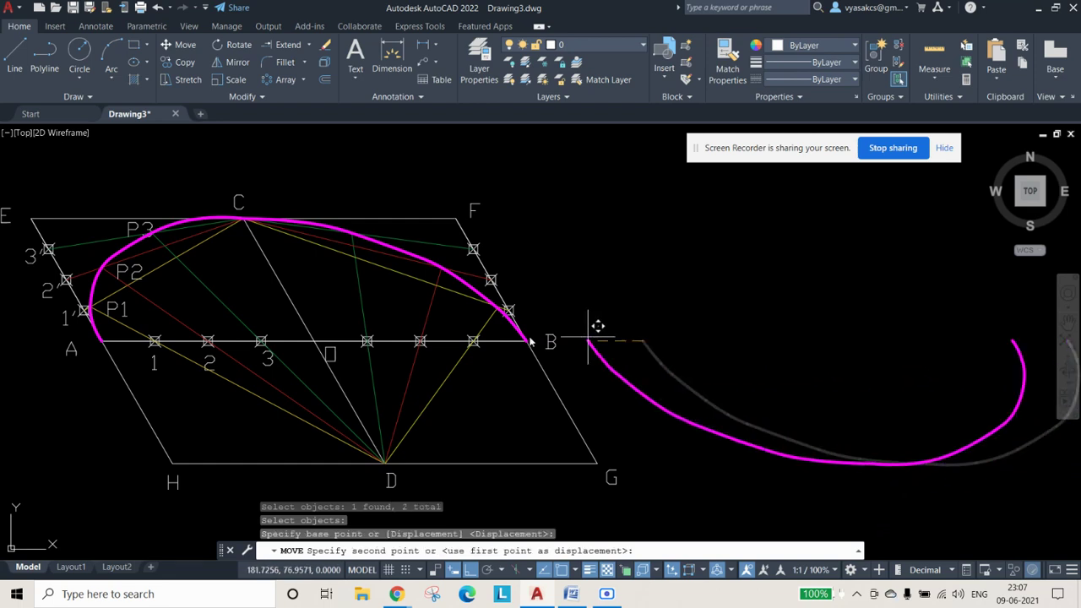
pyautogui.click(104, 343)
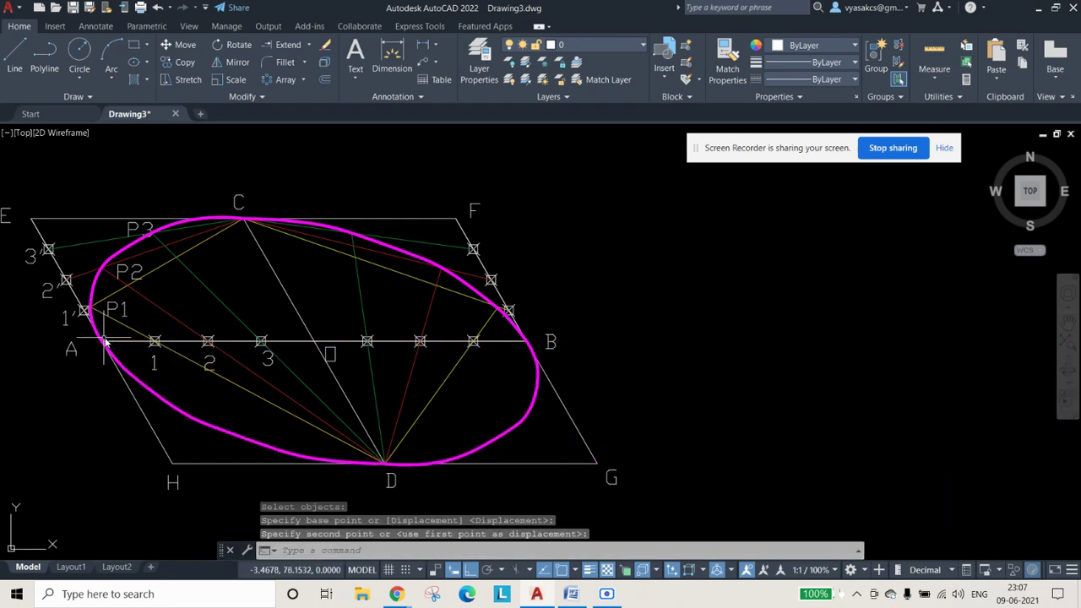
# Step: Switch to the question document in Word to review the given axis lengths and included angle, and return to AutoCAD
pyautogui.click(1066, 341)
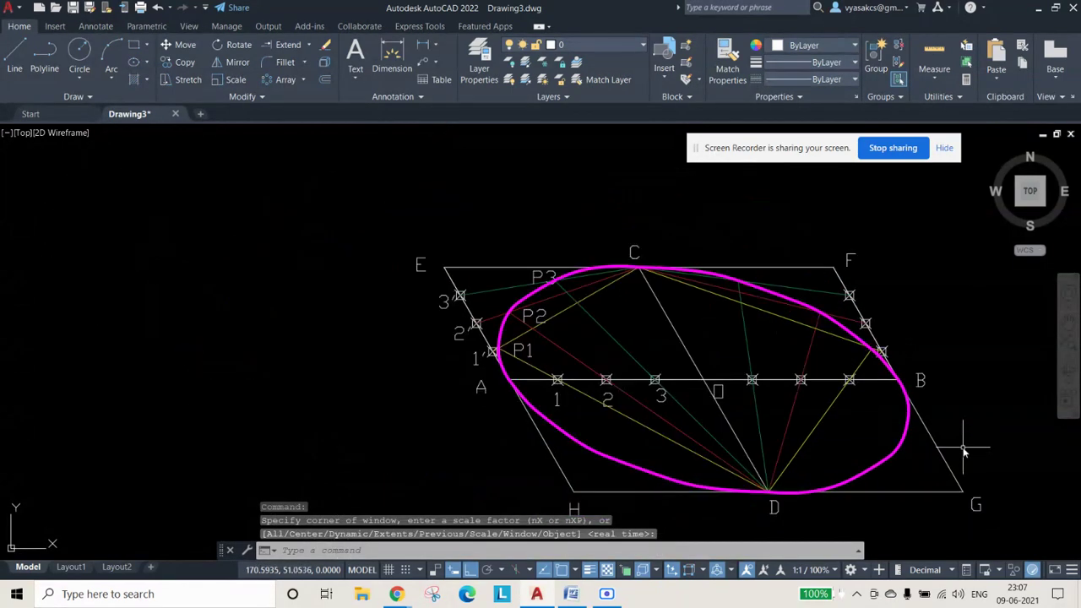
pyautogui.moveTo(989, 512)
pyautogui.mouseDown(button='middle')
pyautogui.moveTo(972, 520)
pyautogui.moveTo(921, 481)
pyautogui.mouseUp(button='middle')
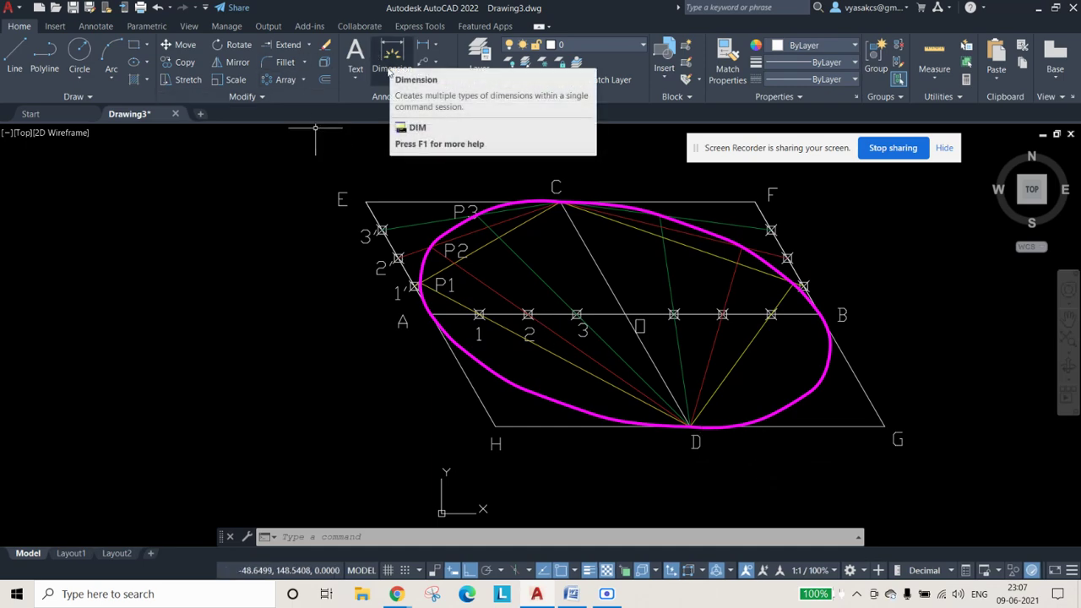
pyautogui.click(573, 595)
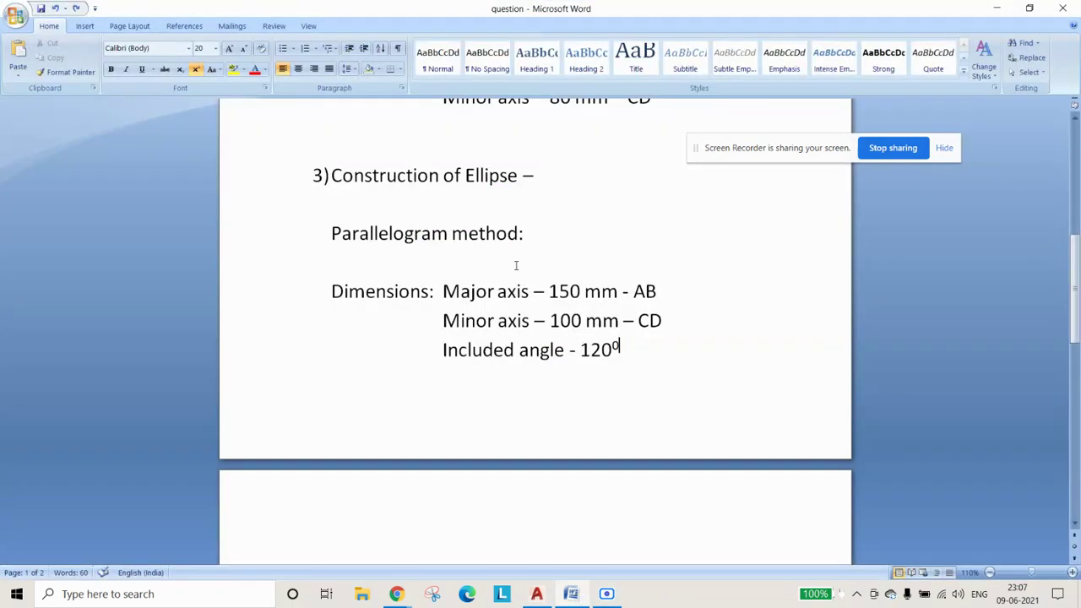
pyautogui.moveTo(538, 293); pyautogui.dragTo(633, 322)
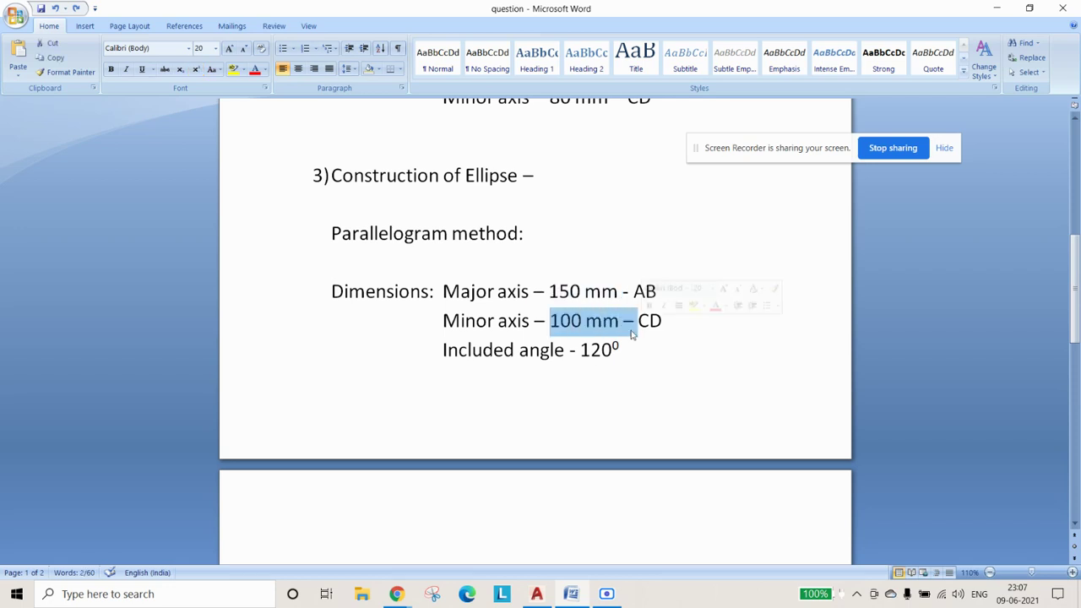
pyautogui.moveTo(581, 350); pyautogui.dragTo(626, 353)
pyautogui.click(574, 598)
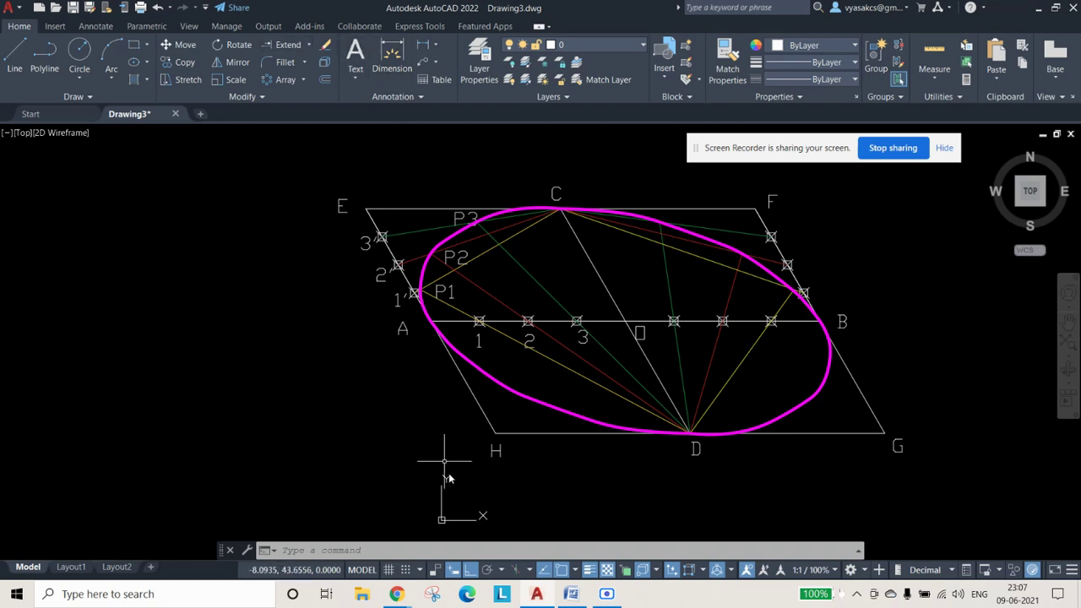
# Step: Add a linear dimension to the parallelogram's base from H to G, placed below the line
pyautogui.click(95, 26)
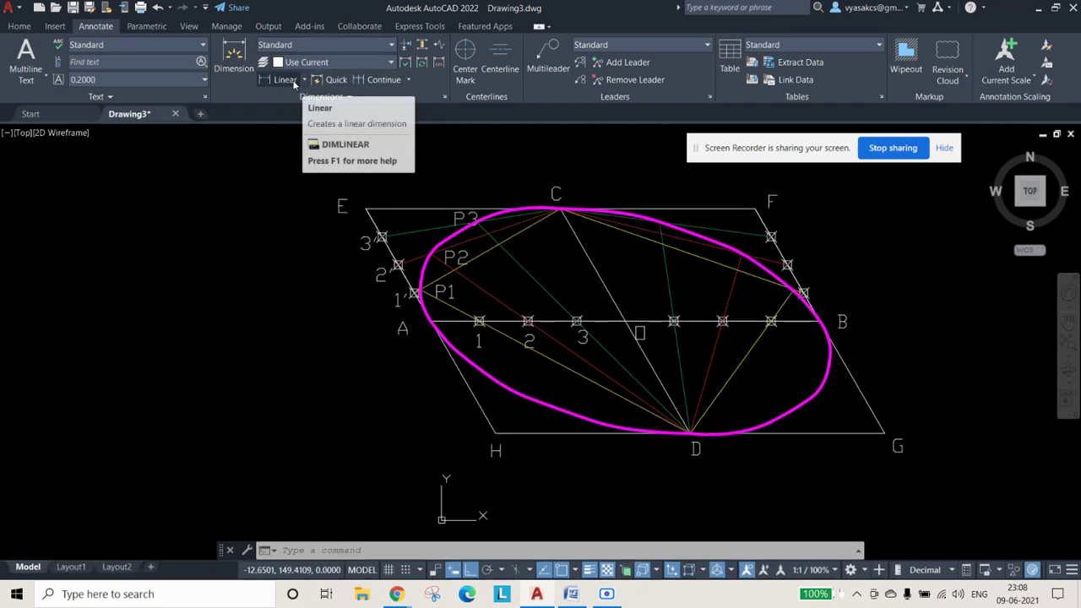
pyautogui.click(287, 80)
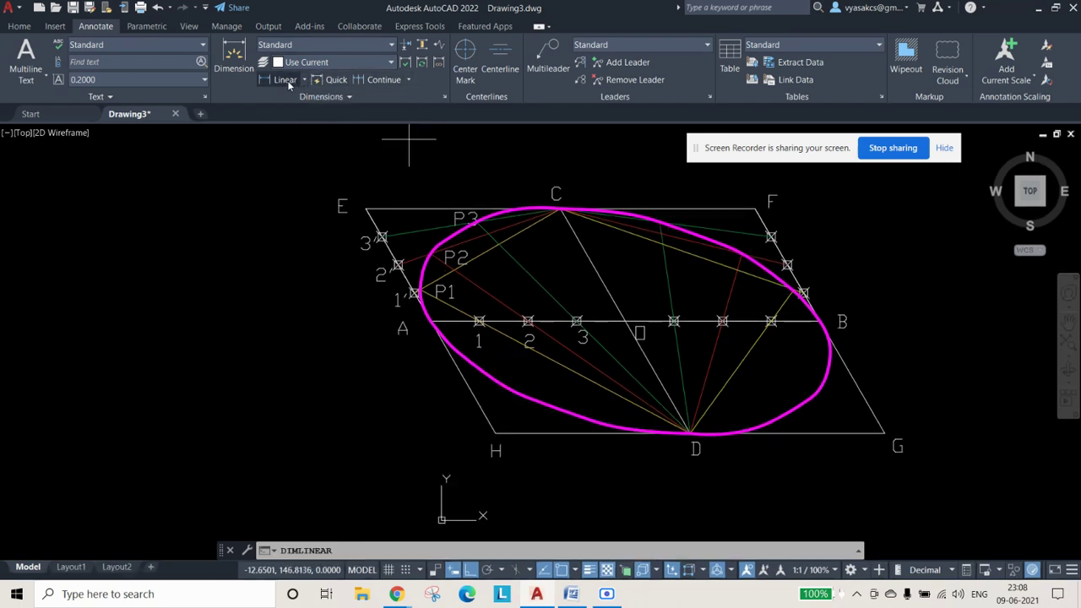
pyautogui.click(495, 433)
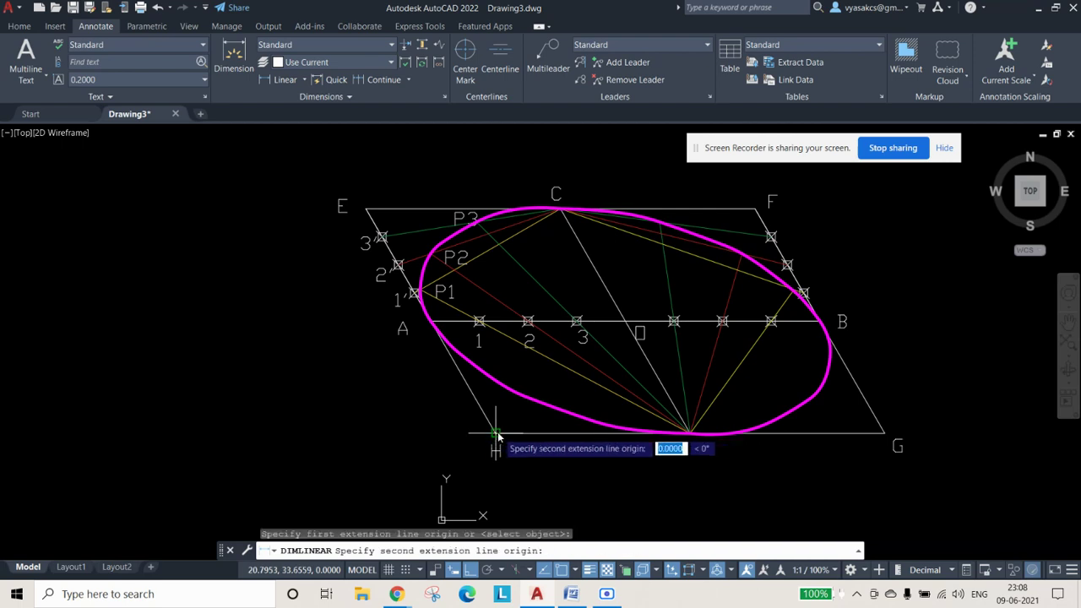
pyautogui.click(885, 433)
pyautogui.click(887, 502)
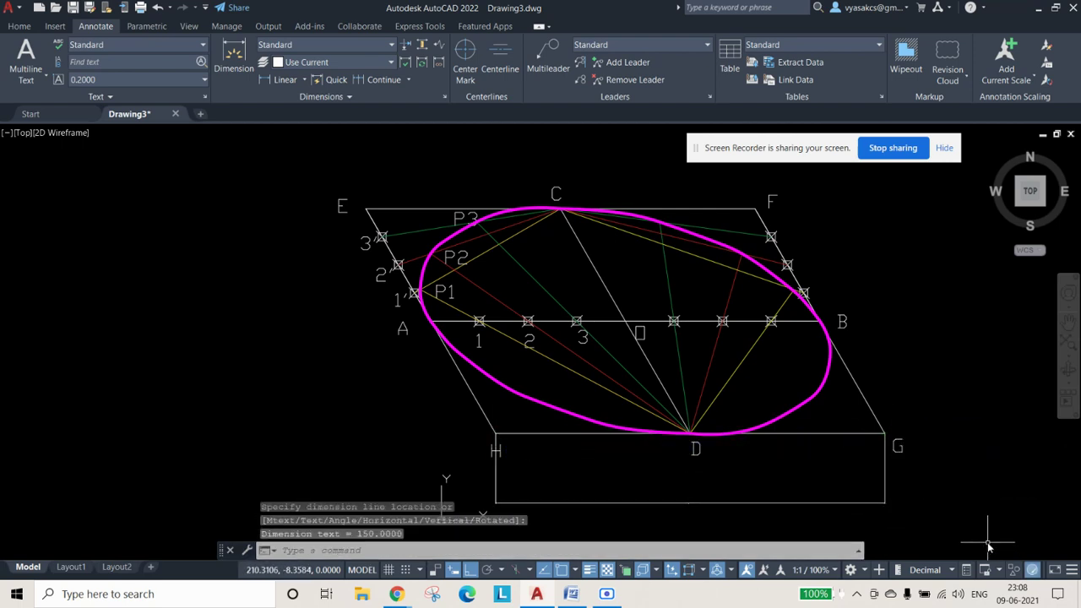
# Step: Add an aligned dimension along the slanted side from E to H, placed outside the parallelogram
pyautogui.click(303, 79)
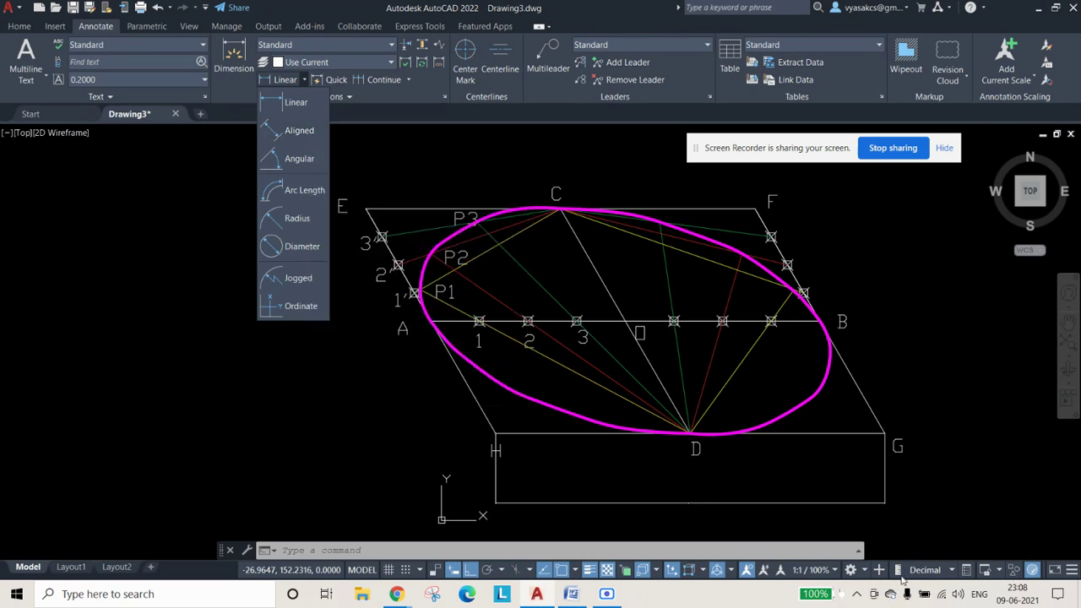
pyautogui.click(302, 130)
pyautogui.click(367, 211)
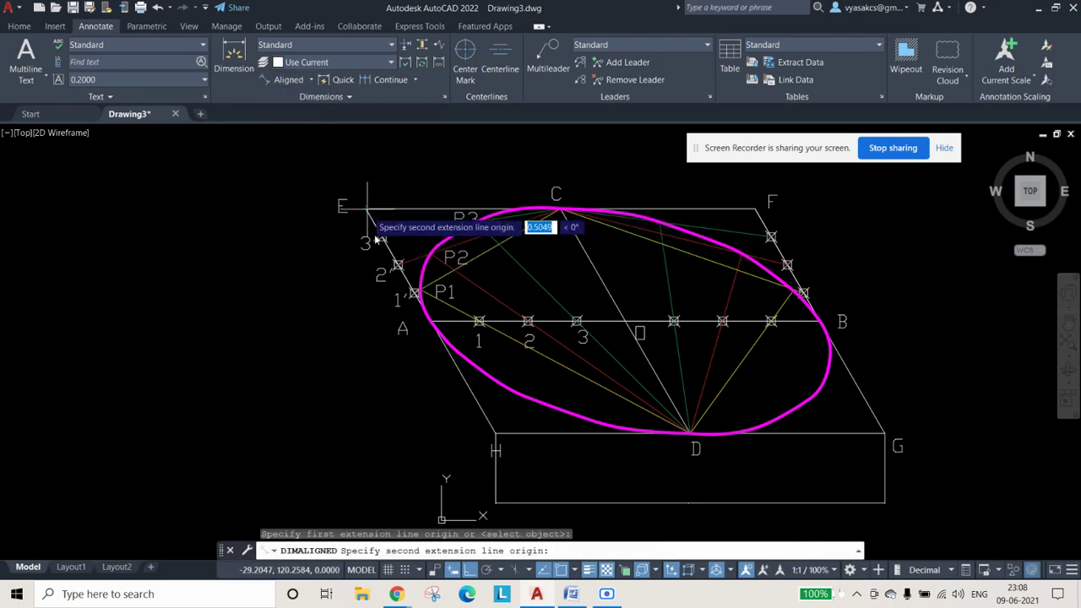
pyautogui.click(496, 432)
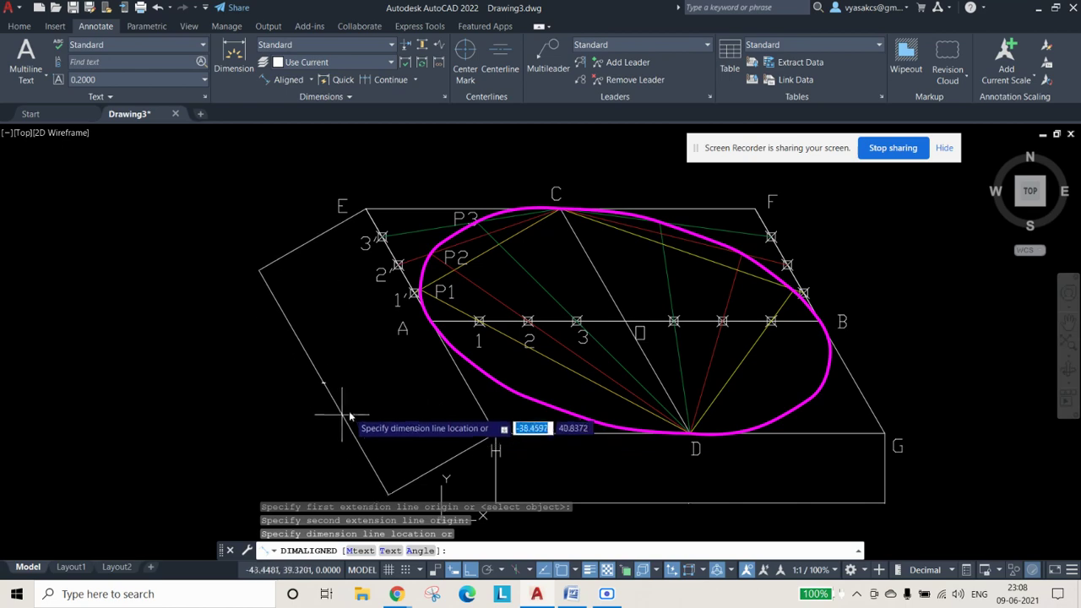
pyautogui.click(351, 418)
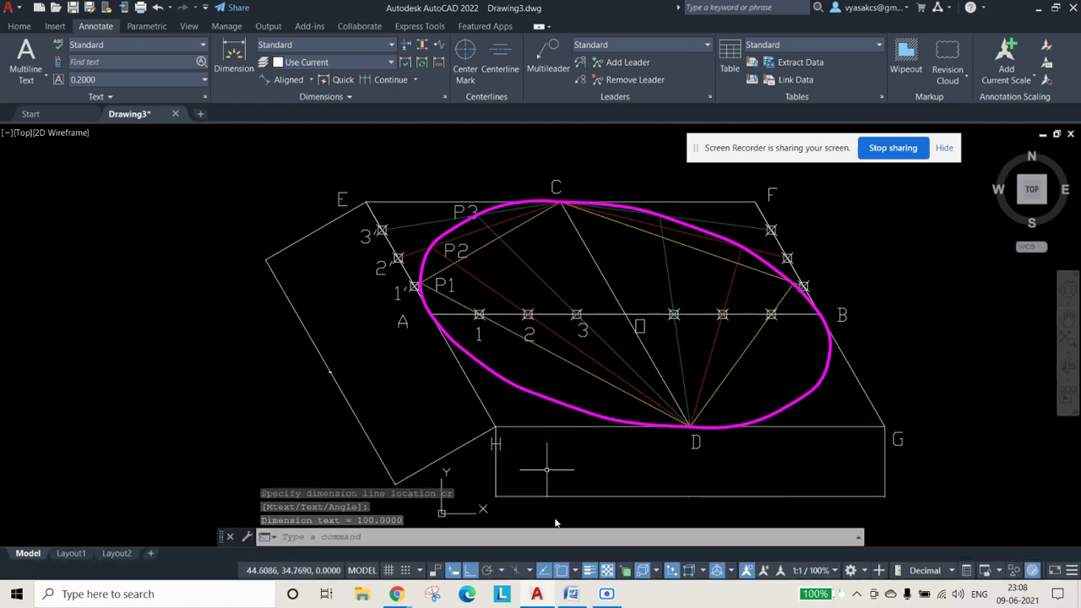
# Step: Check the included angle in the Word question document, and back in AutoCAD add an angular dimension at H between sides HE and HG
pyautogui.click(572, 594)
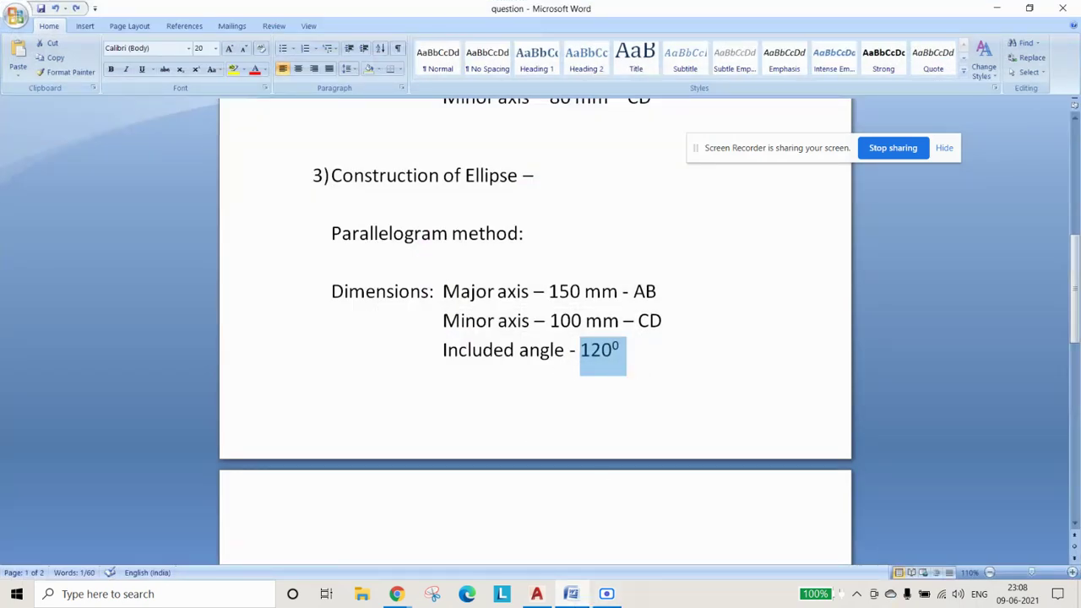
pyautogui.moveTo(572, 594)
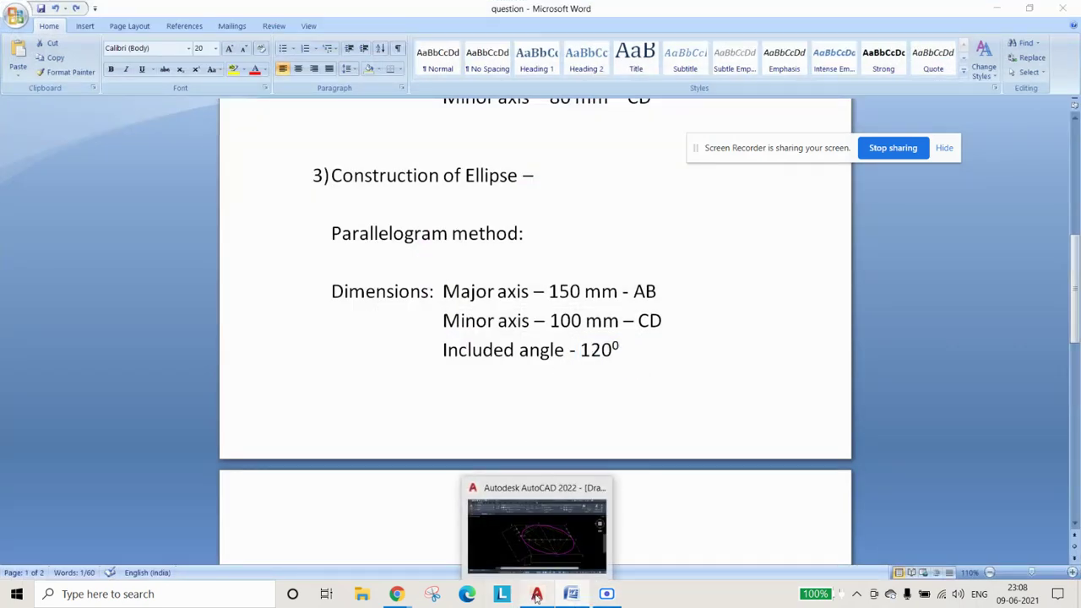
pyautogui.click(537, 595)
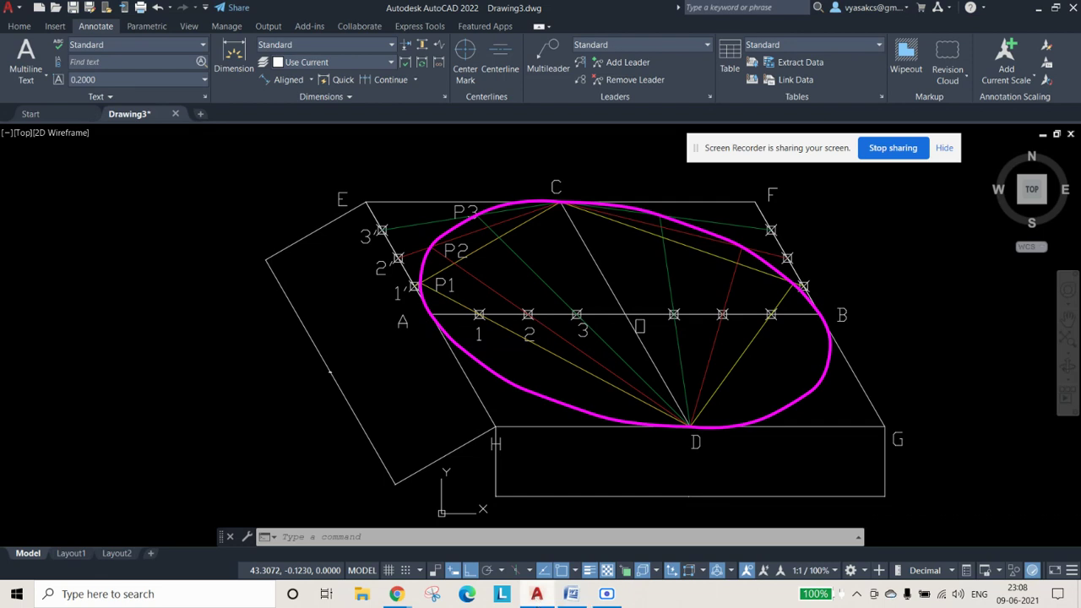
pyautogui.click(310, 81)
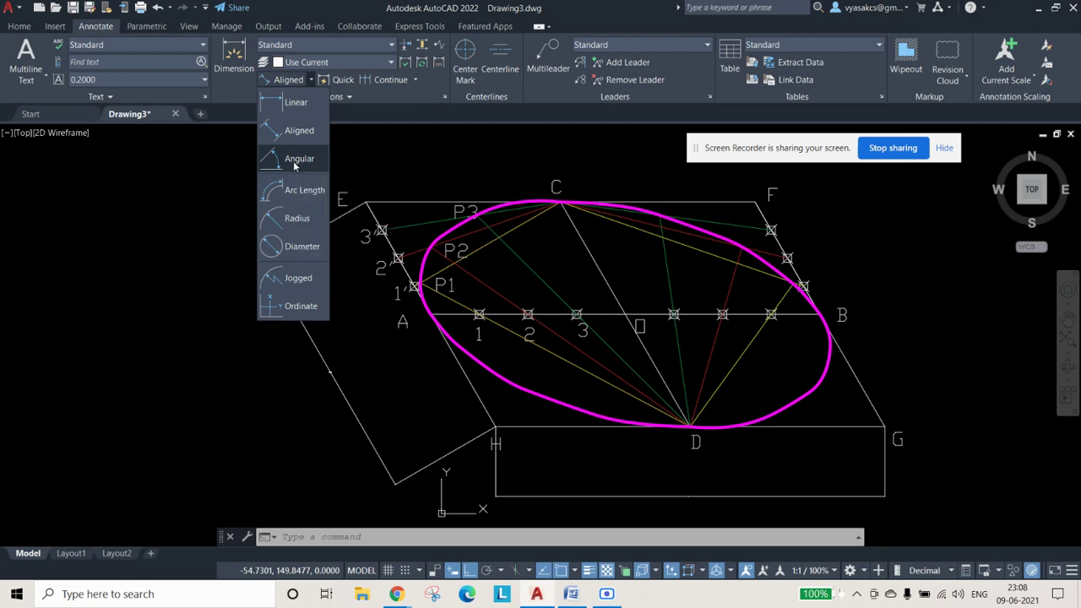
pyautogui.click(295, 159)
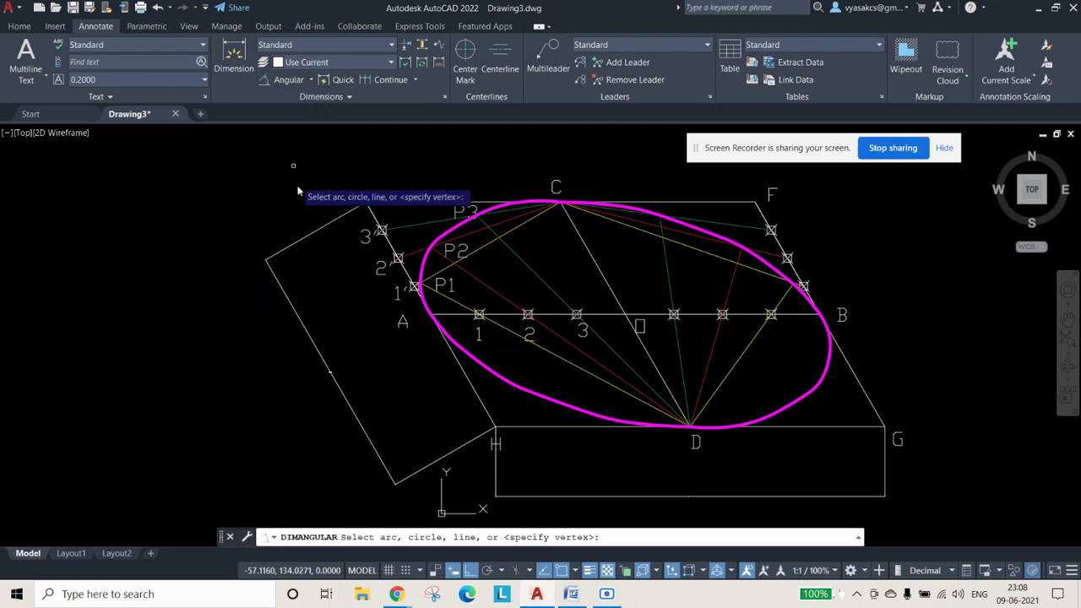
pyautogui.click(476, 397)
pyautogui.click(528, 427)
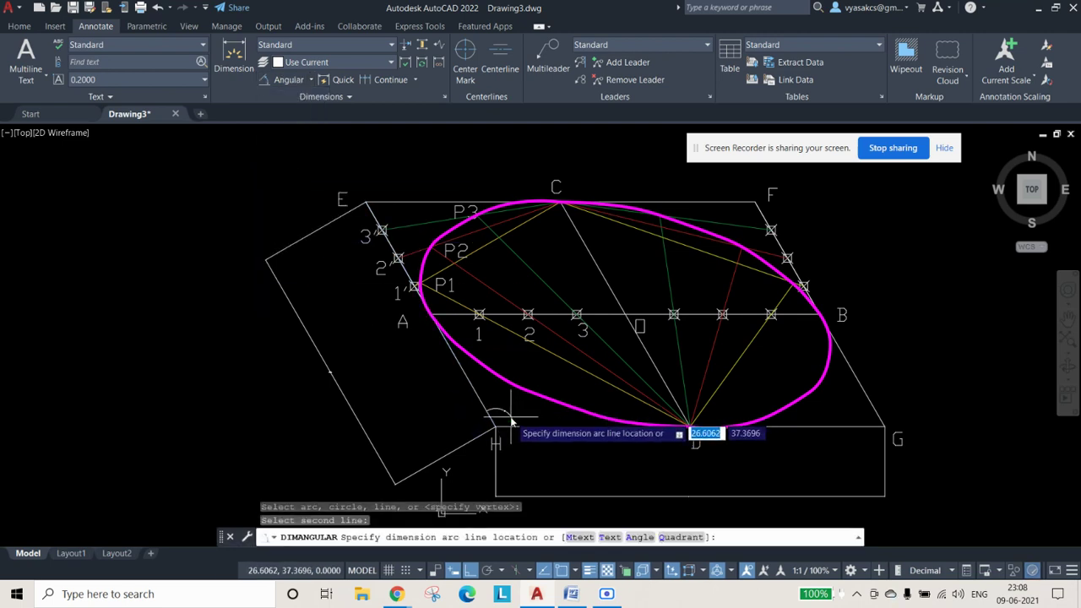
pyautogui.click(512, 418)
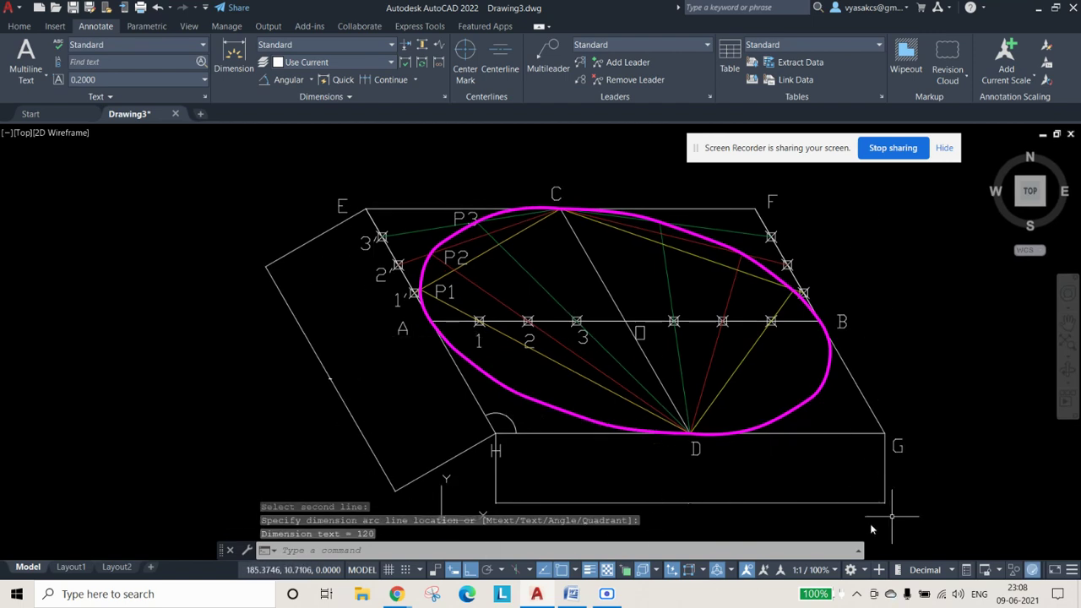
pyautogui.press('Escape')
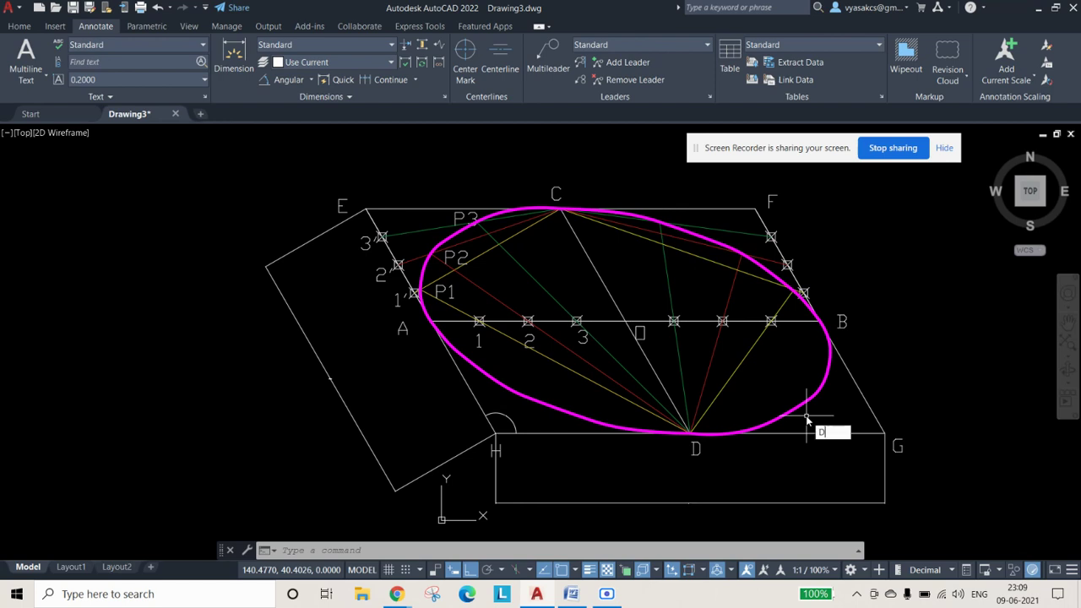
# Step: Modify the Standard dimension style to use an arrow size of 3 and a text height of 3
pyautogui.write('LE')
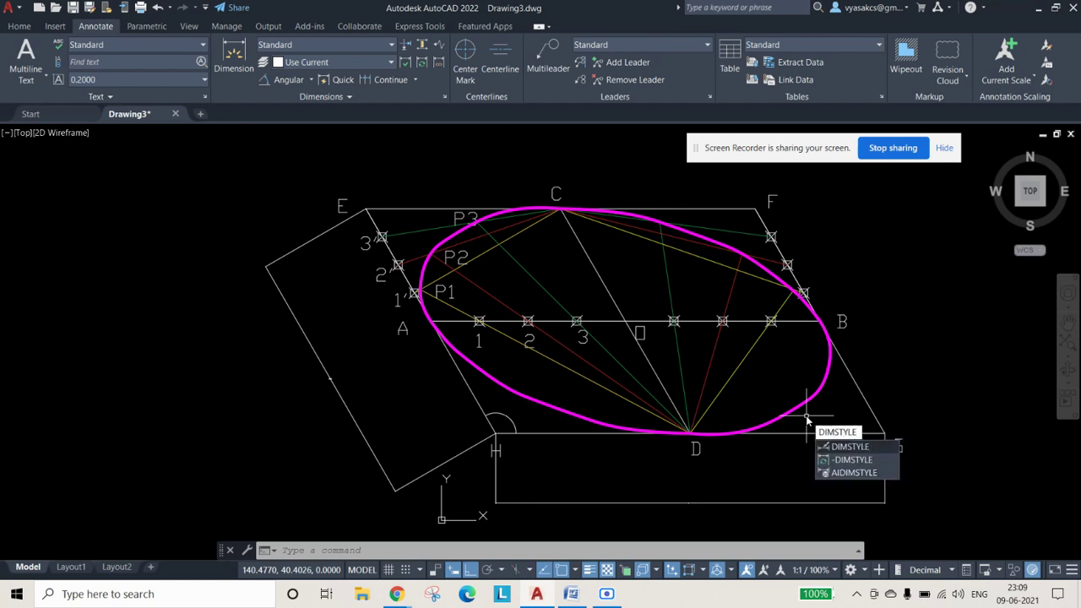
pyautogui.press('Return')
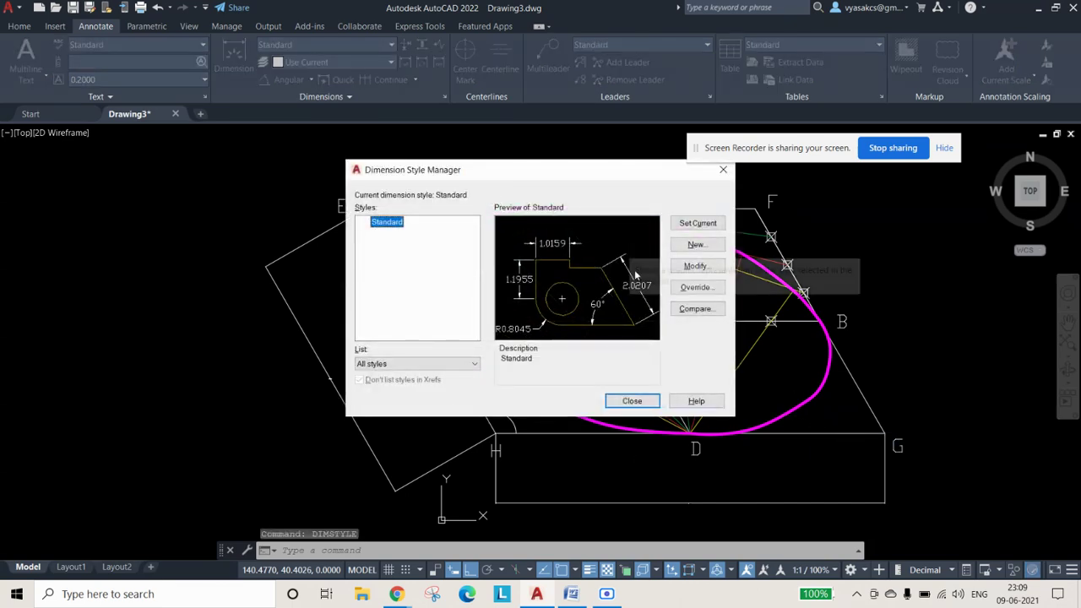
pyautogui.click(710, 267)
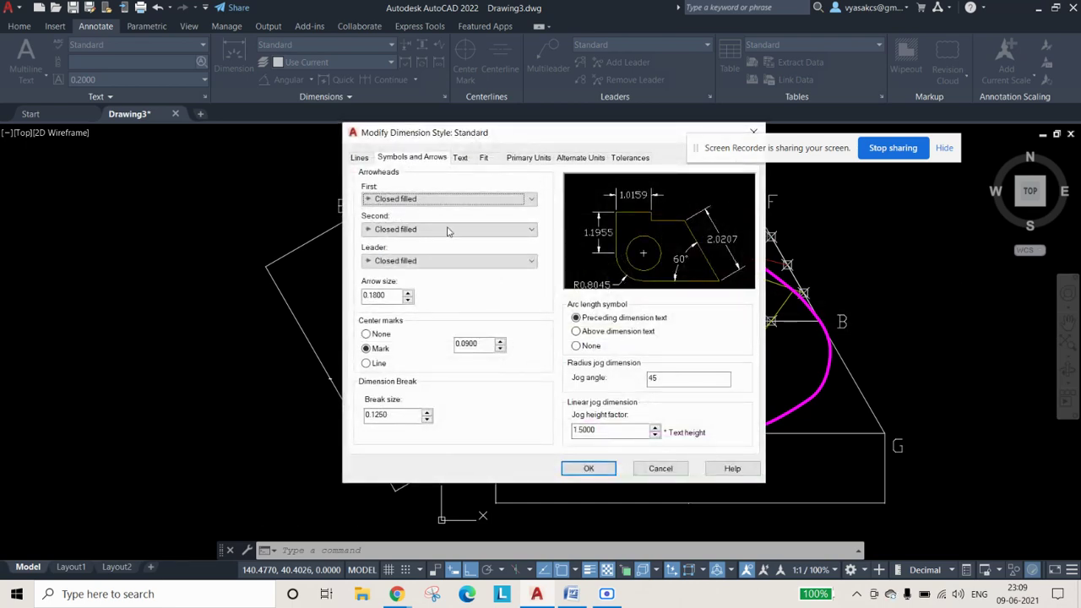
pyautogui.moveTo(404, 297); pyautogui.dragTo(327, 299)
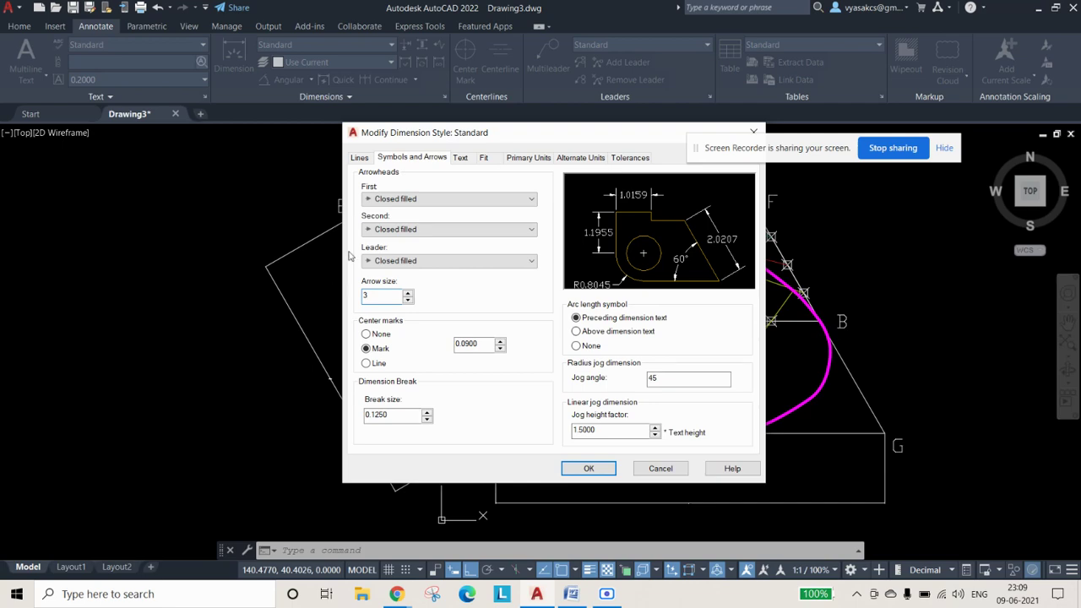
pyautogui.click(455, 160)
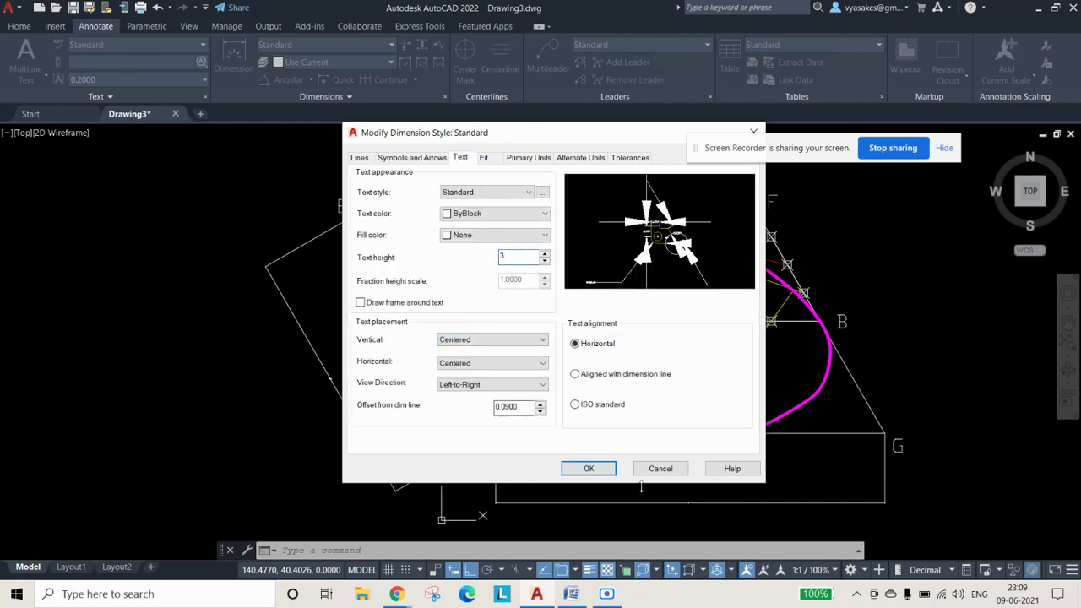
pyautogui.click(591, 470)
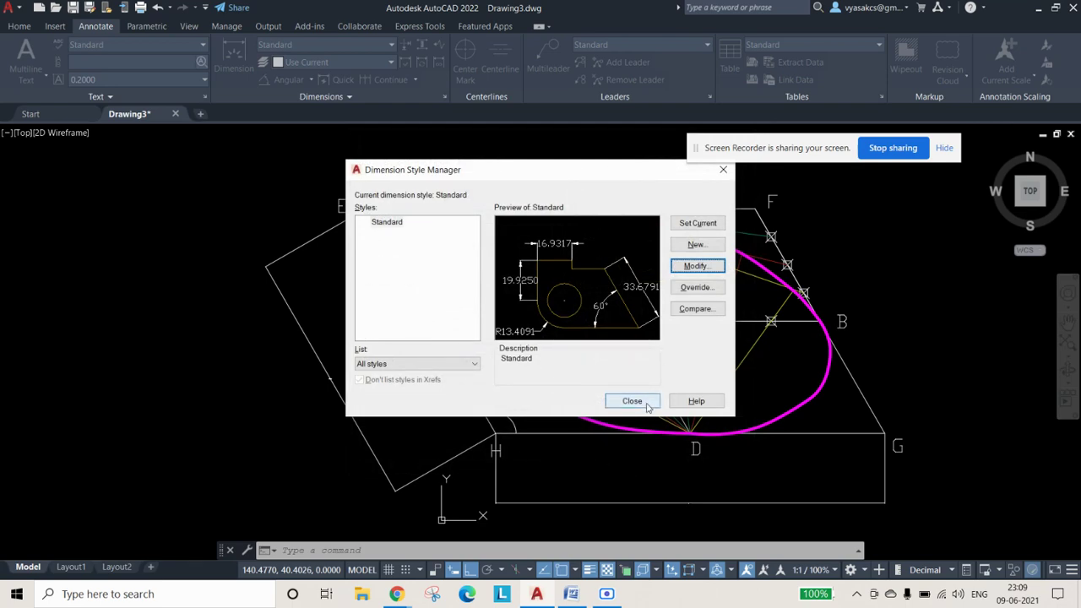
pyautogui.click(632, 402)
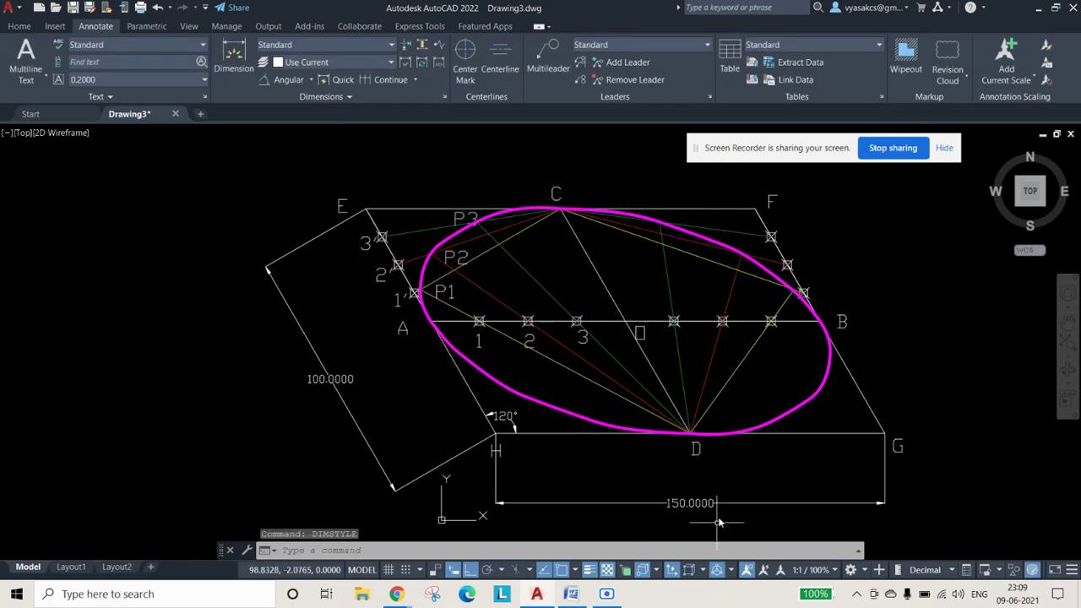
# Step: Create a multiline text in the empty space beside side EH, filled with the "Construction of Ellipse" parallelogram question copied from Word
pyautogui.click(19, 26)
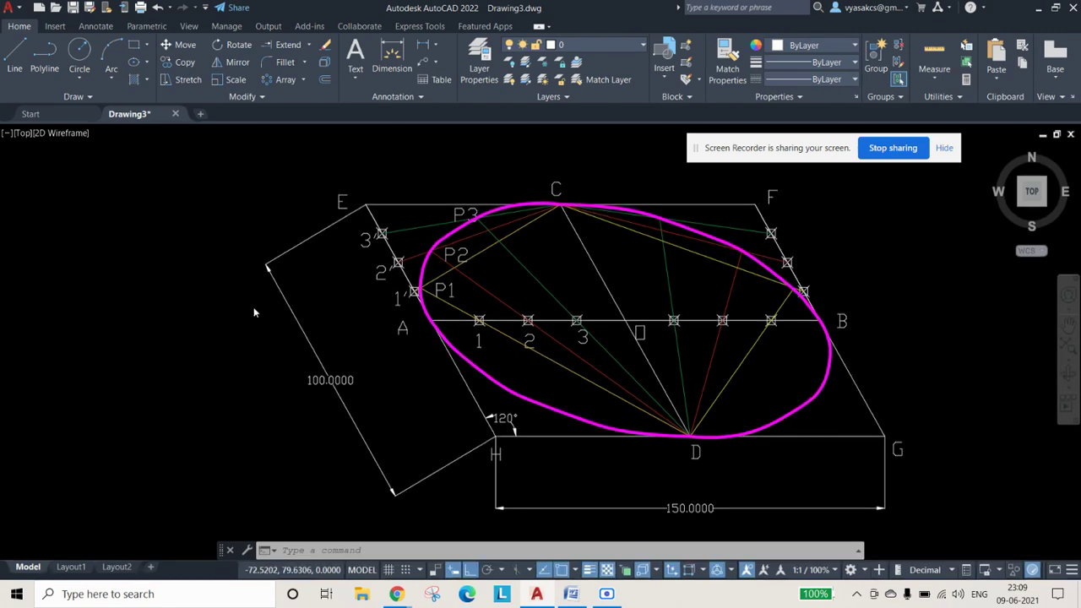
pyautogui.press('Return')
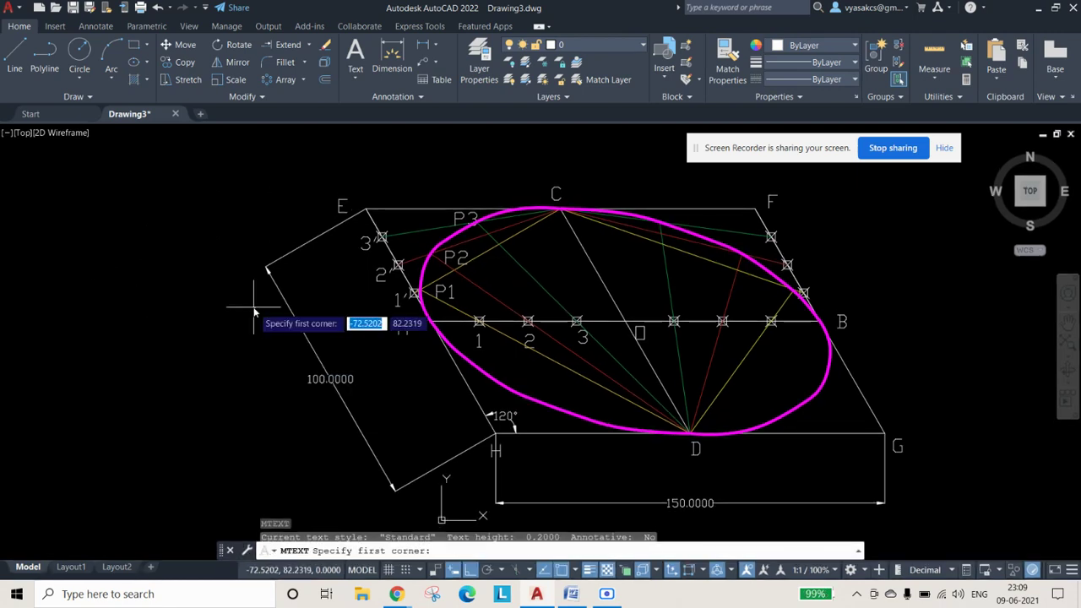
pyautogui.click(38, 262)
pyautogui.click(135, 354)
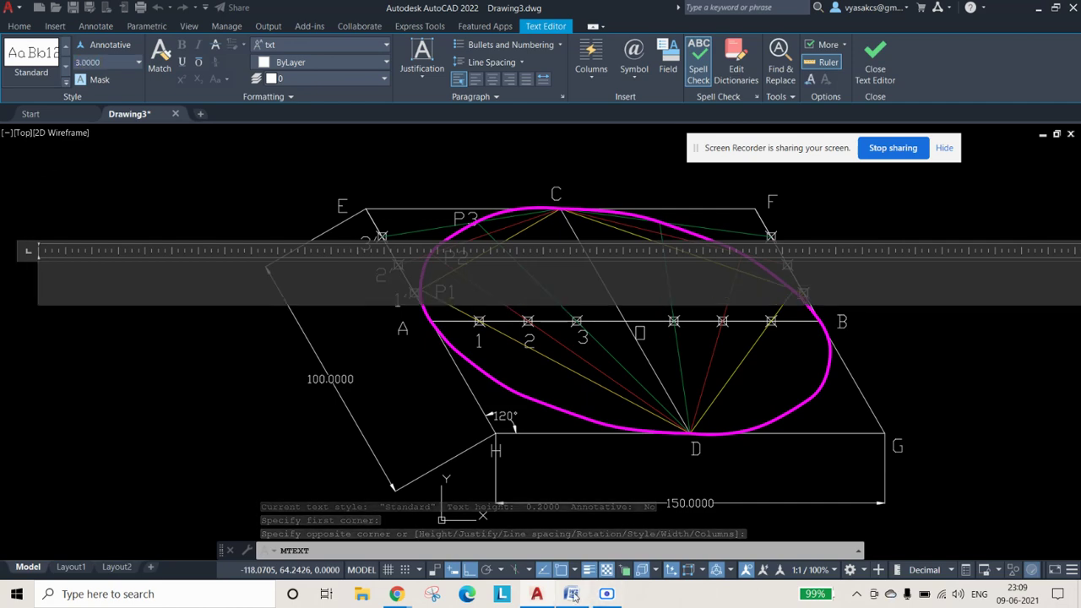
pyautogui.hotkey('alt', 'Tab')
pyautogui.moveTo(339, 176); pyautogui.dragTo(632, 349)
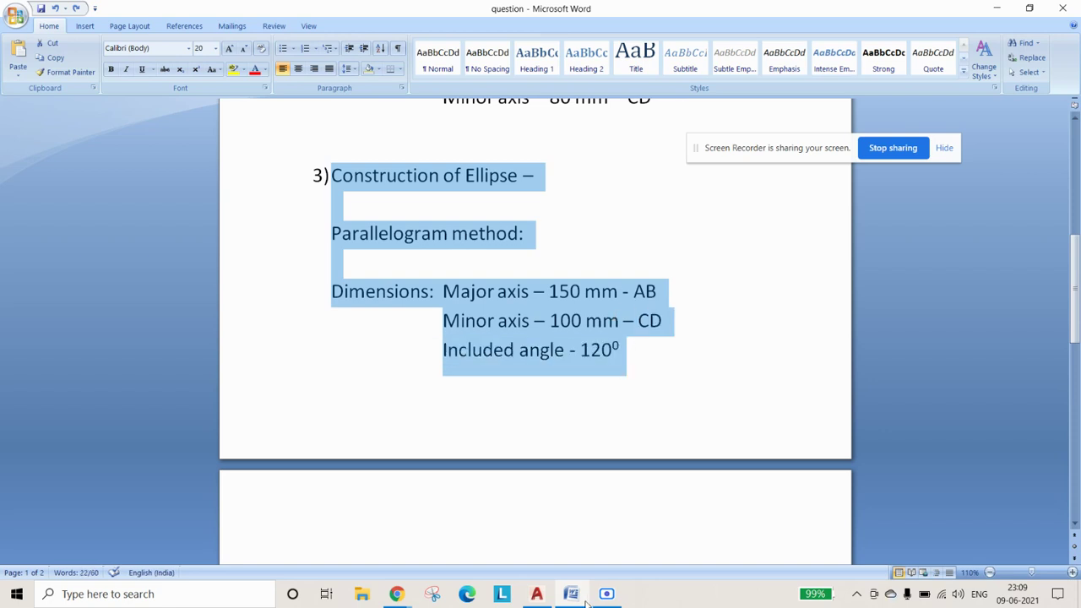
pyautogui.click(543, 599)
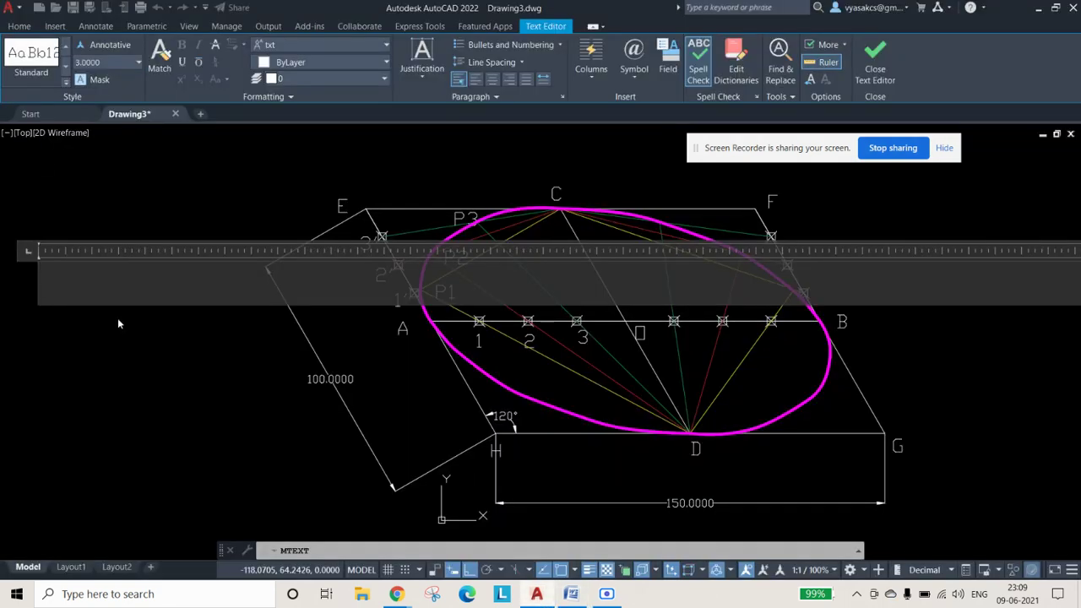
pyautogui.hotkey('ctrl', 'v')
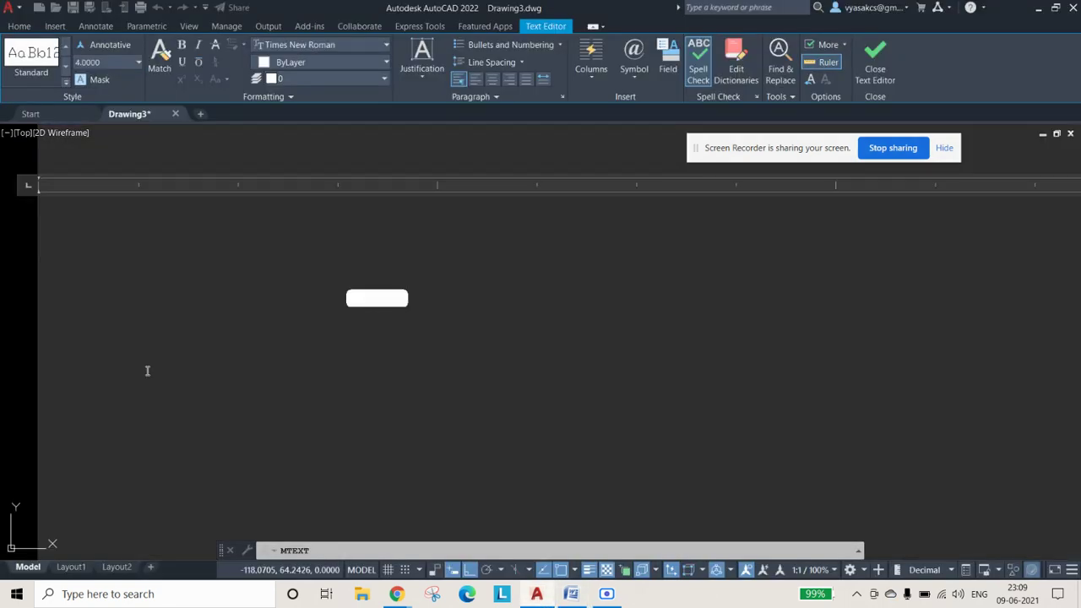
pyautogui.click(875, 60)
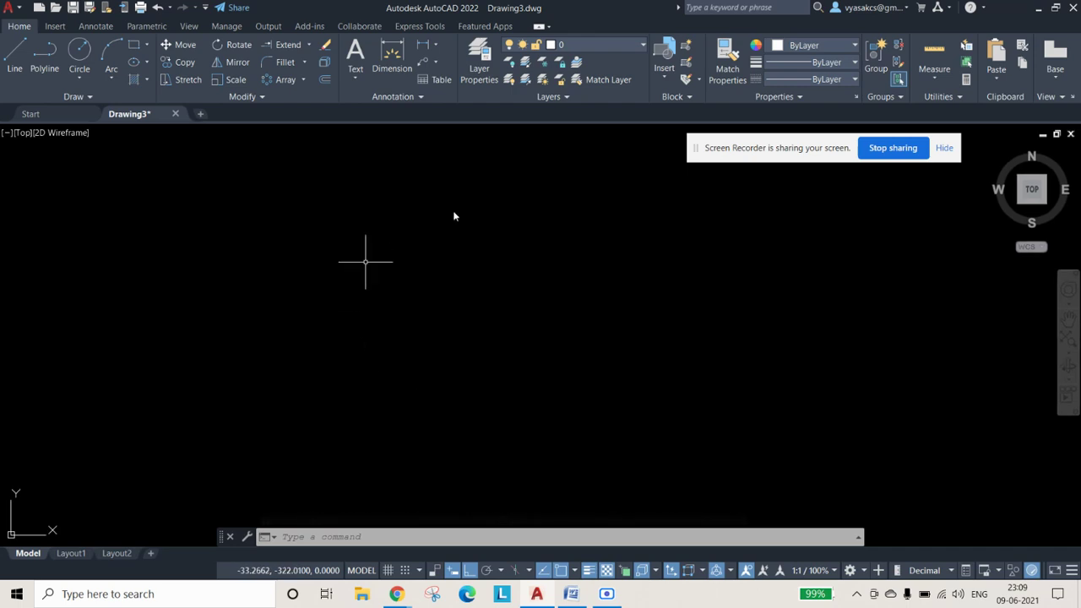
# Step: Move the pasted question text farther from the drawing and widen its frame so each entry fits on one line
pyautogui.click(1070, 342)
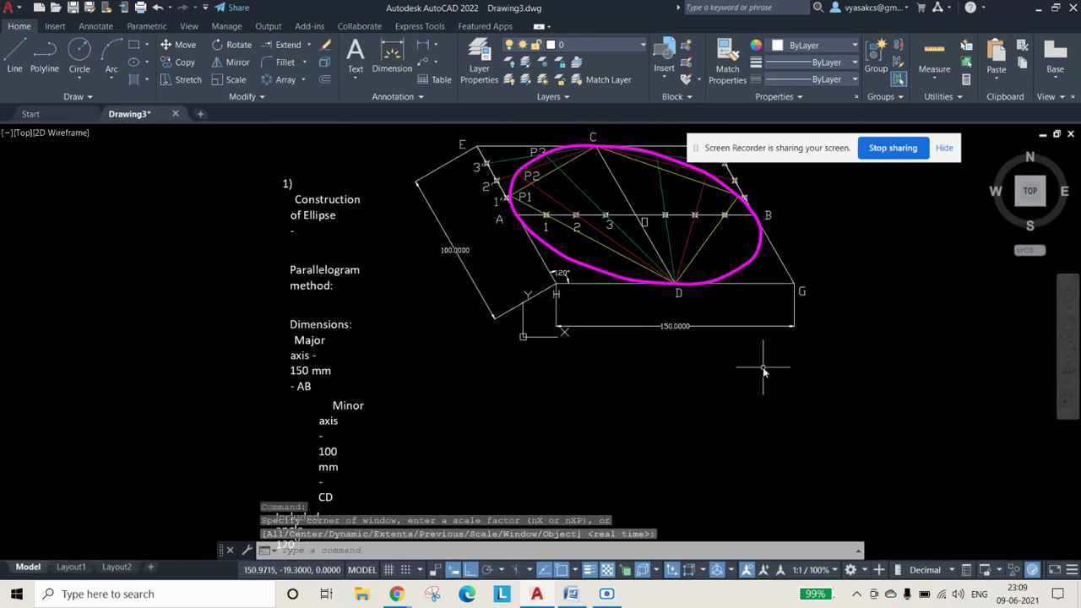
pyautogui.click(308, 214)
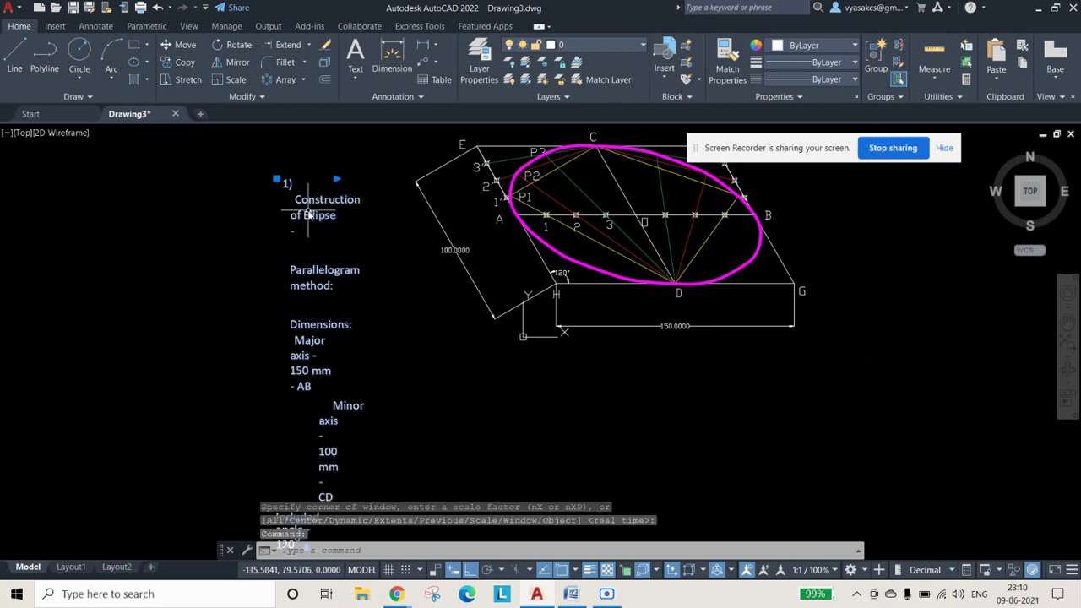
pyautogui.click(276, 179)
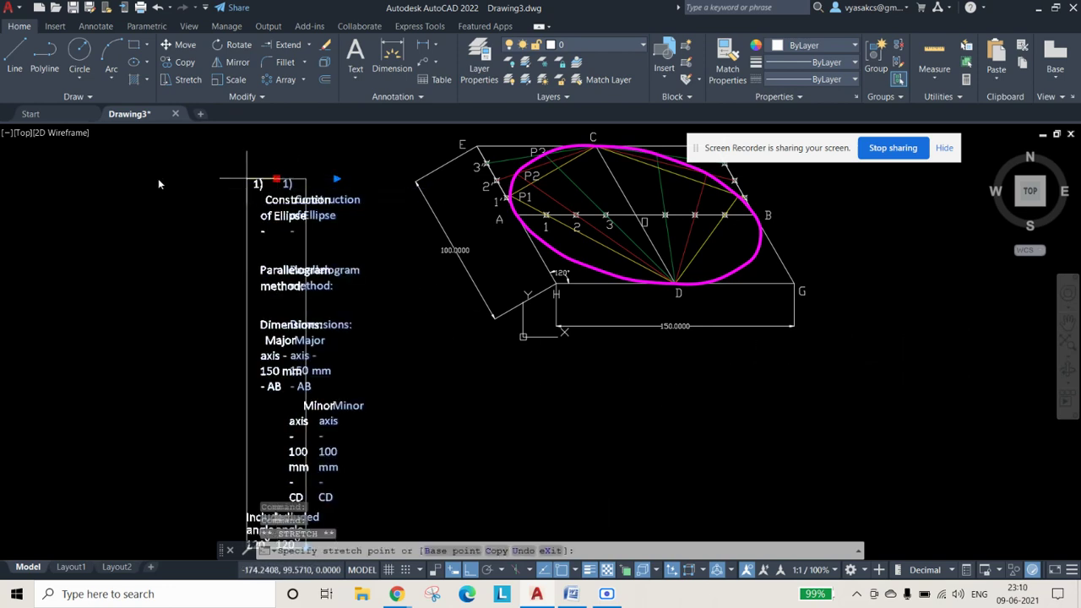
pyautogui.click(56, 172)
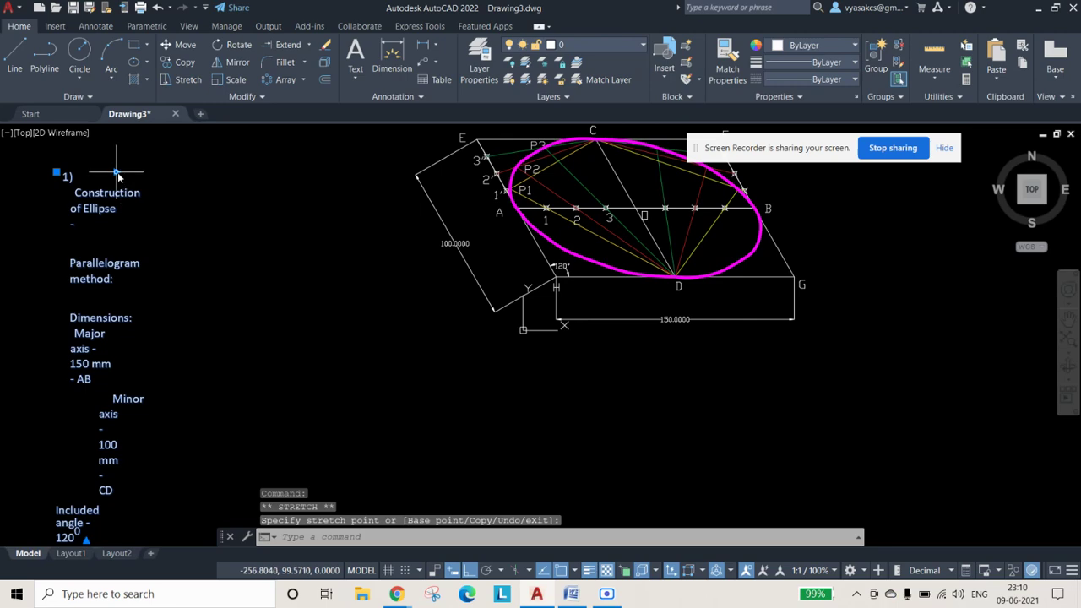
pyautogui.click(360, 174)
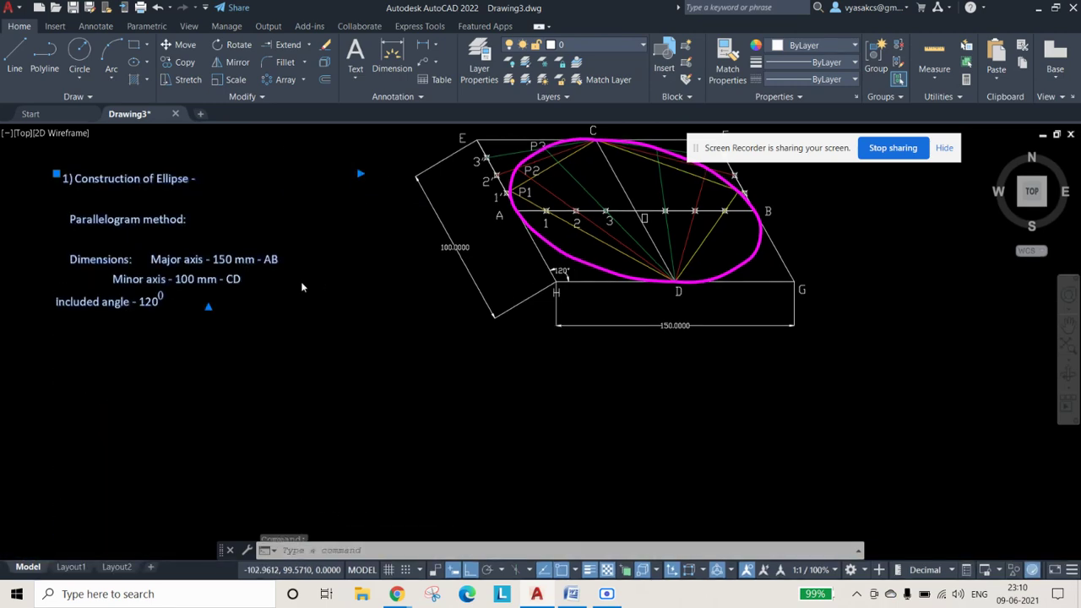
# Step: Move the widened question text back toward the drawing, next to the 100 mm aligned dimension, and deselect it
pyautogui.click(56, 174)
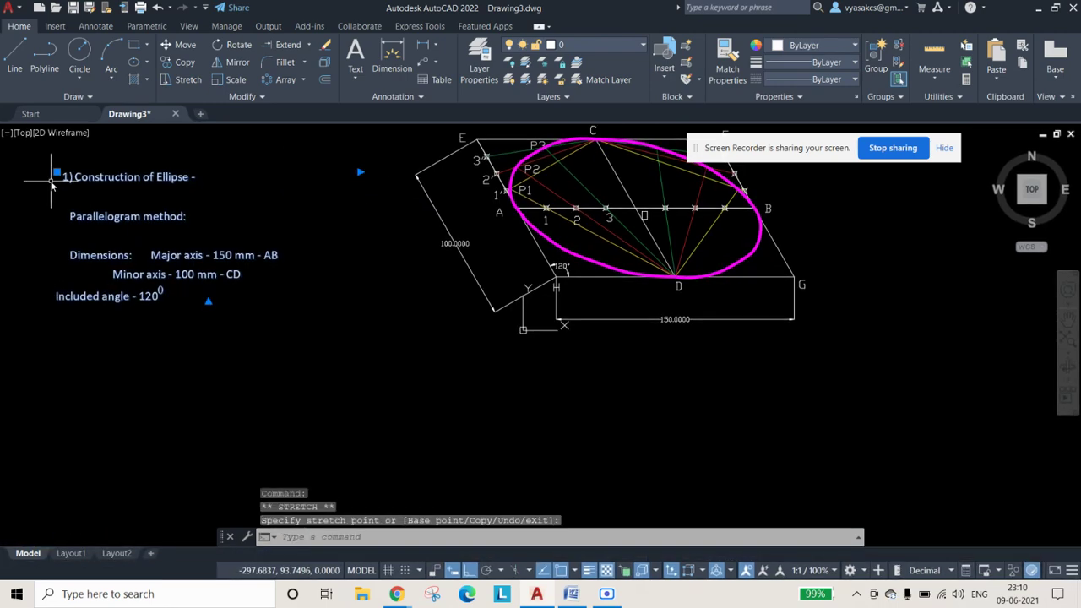
pyautogui.click(207, 174)
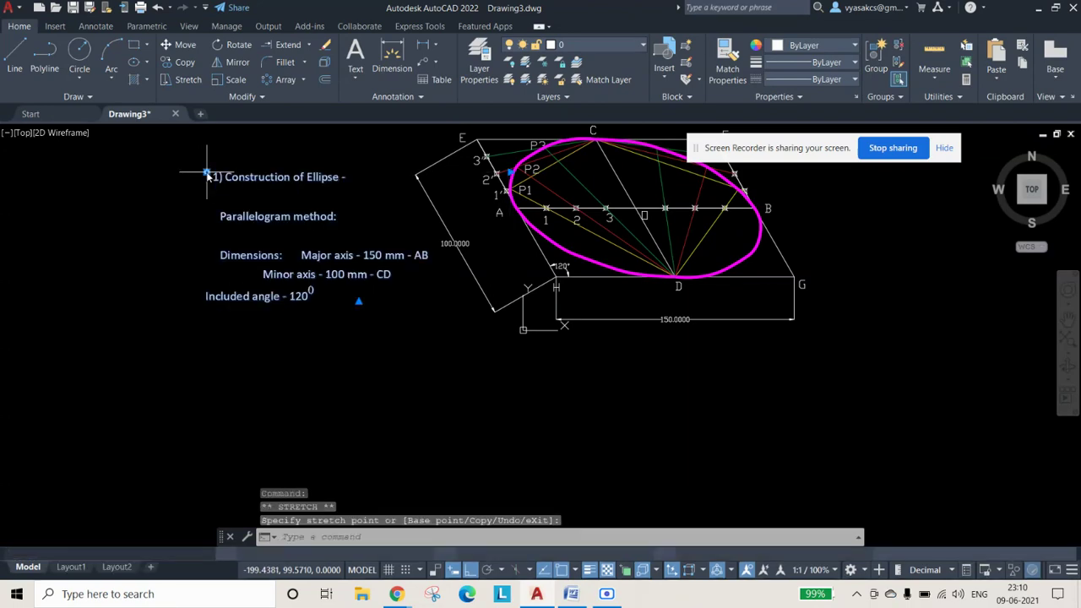
pyautogui.click(457, 411)
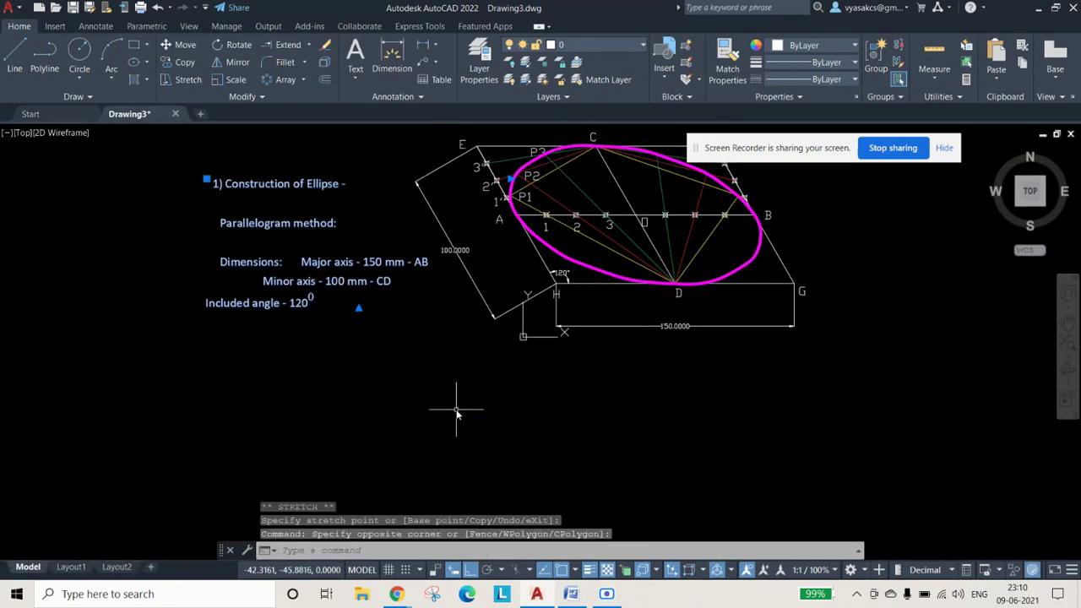
pyautogui.press('Escape')
pyautogui.click(1068, 342)
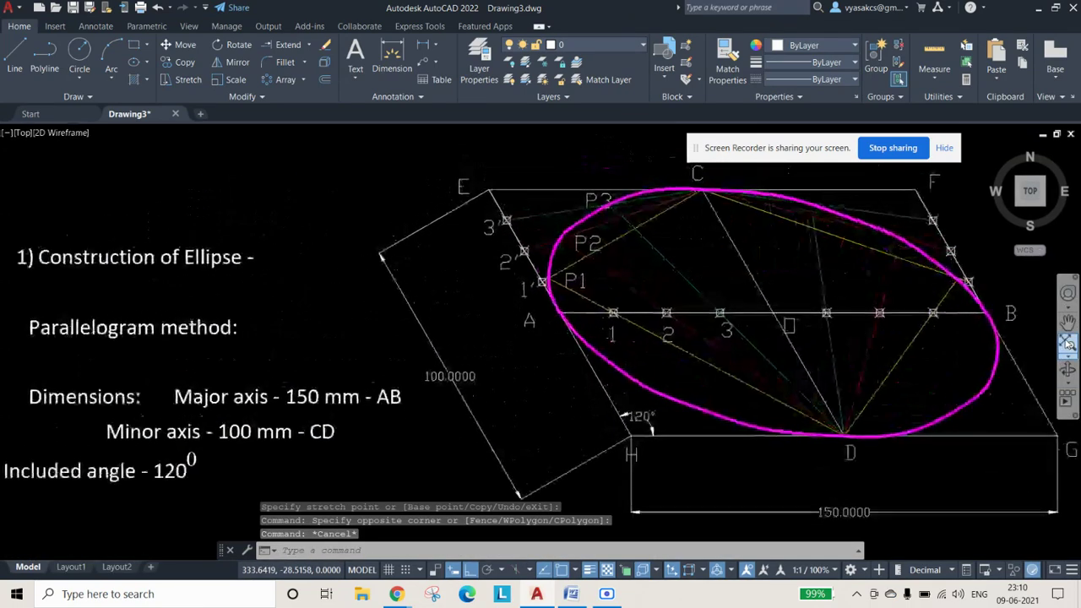